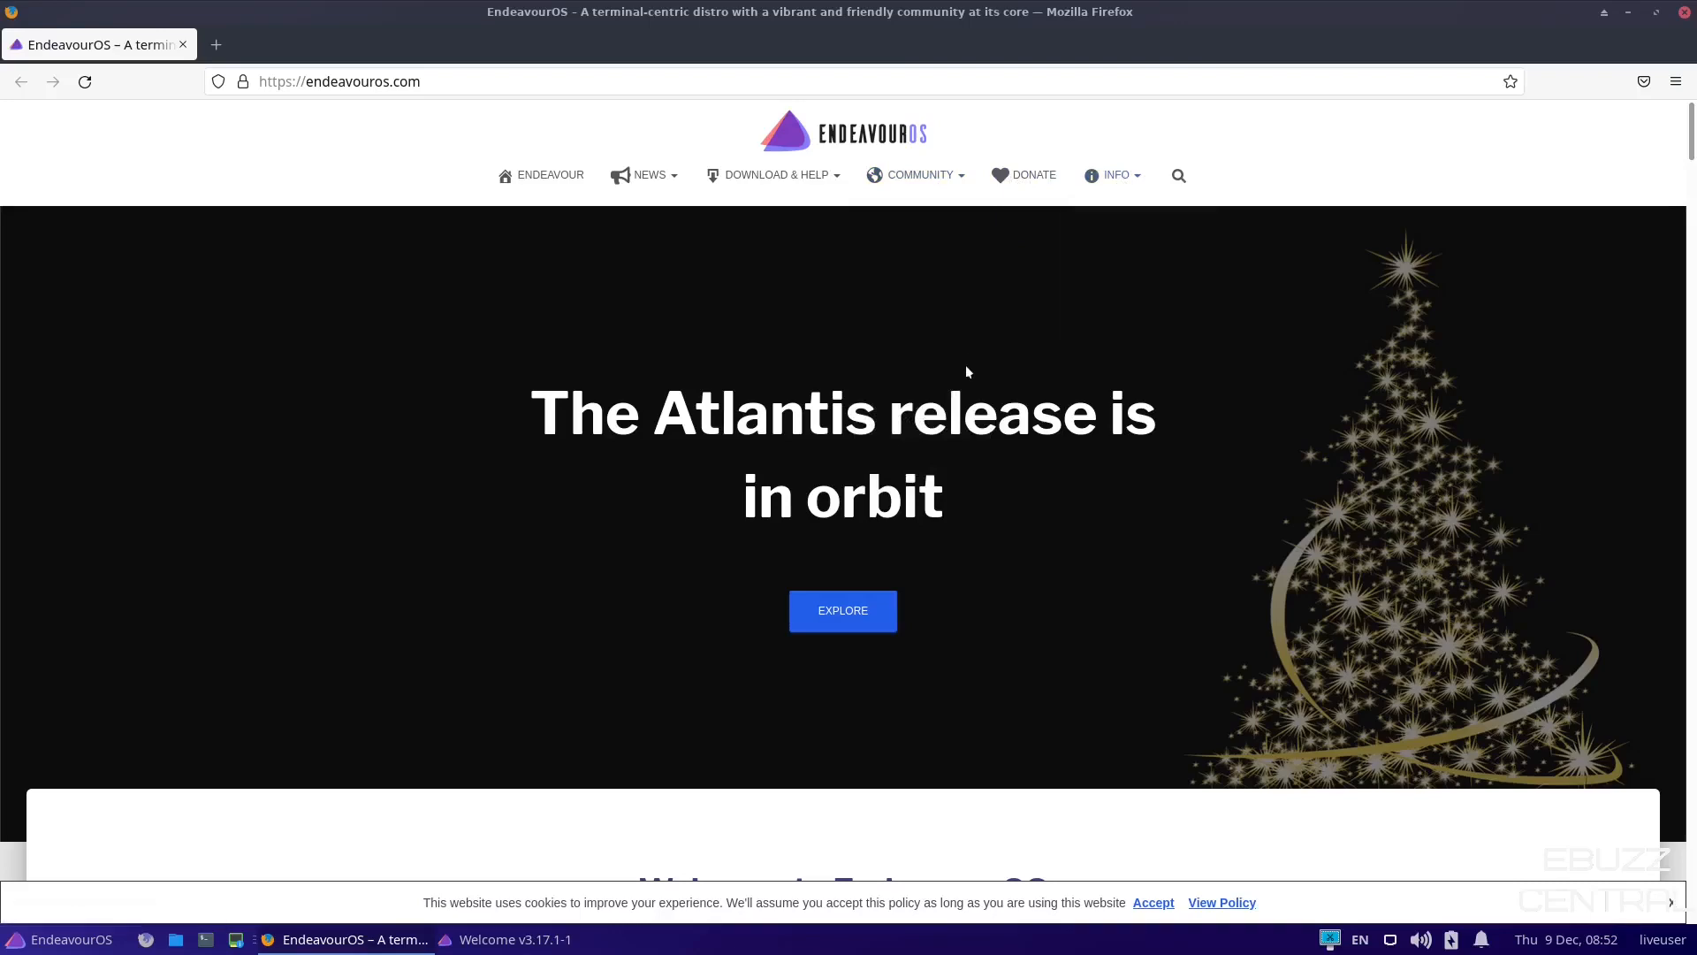
scroll(965, 366, down, 5)
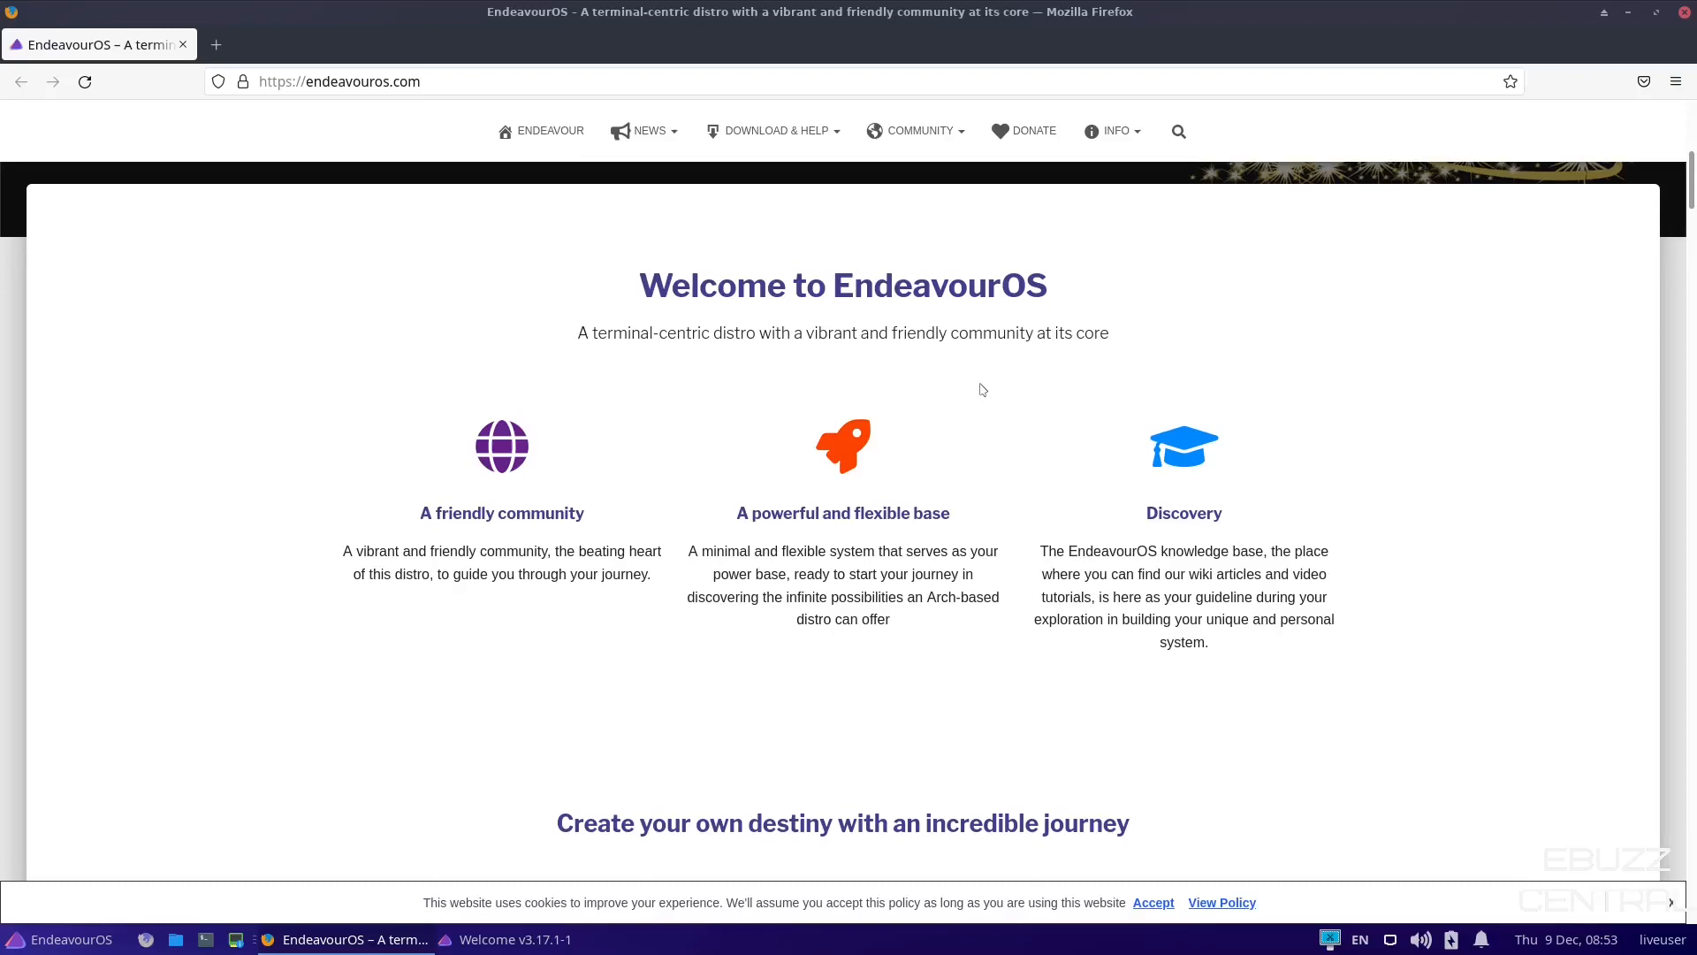
scroll(981, 583, down, 8)
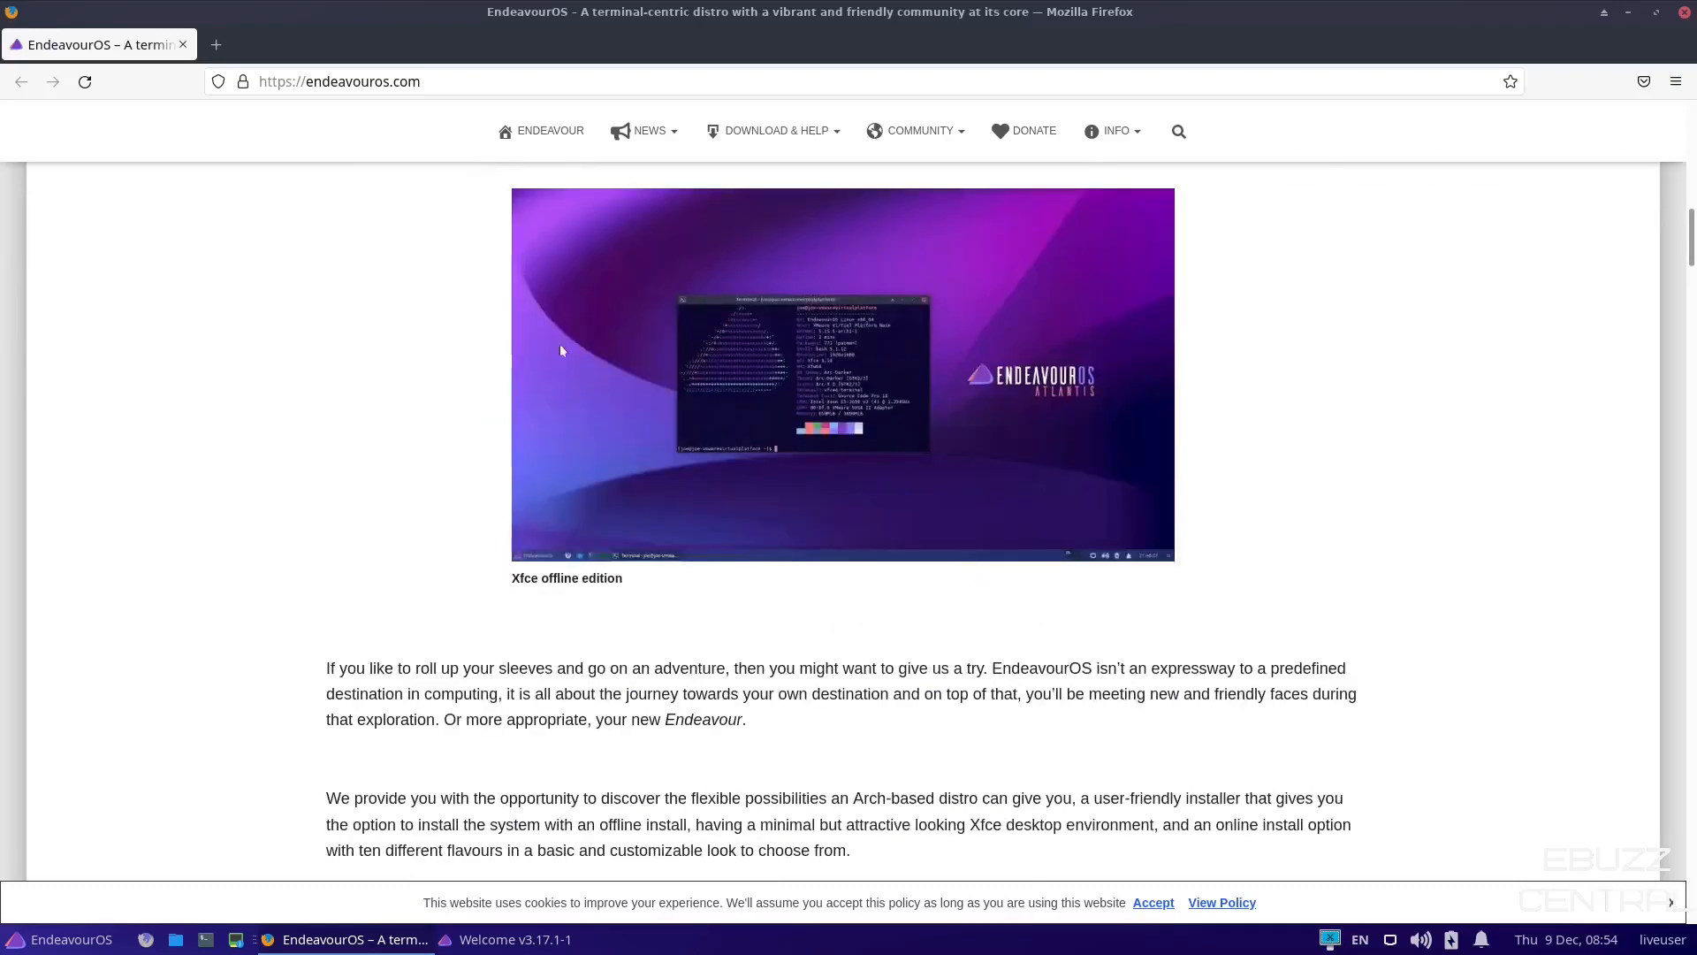
scroll(1031, 423, down, 3)
scroll(1032, 421, down, 5)
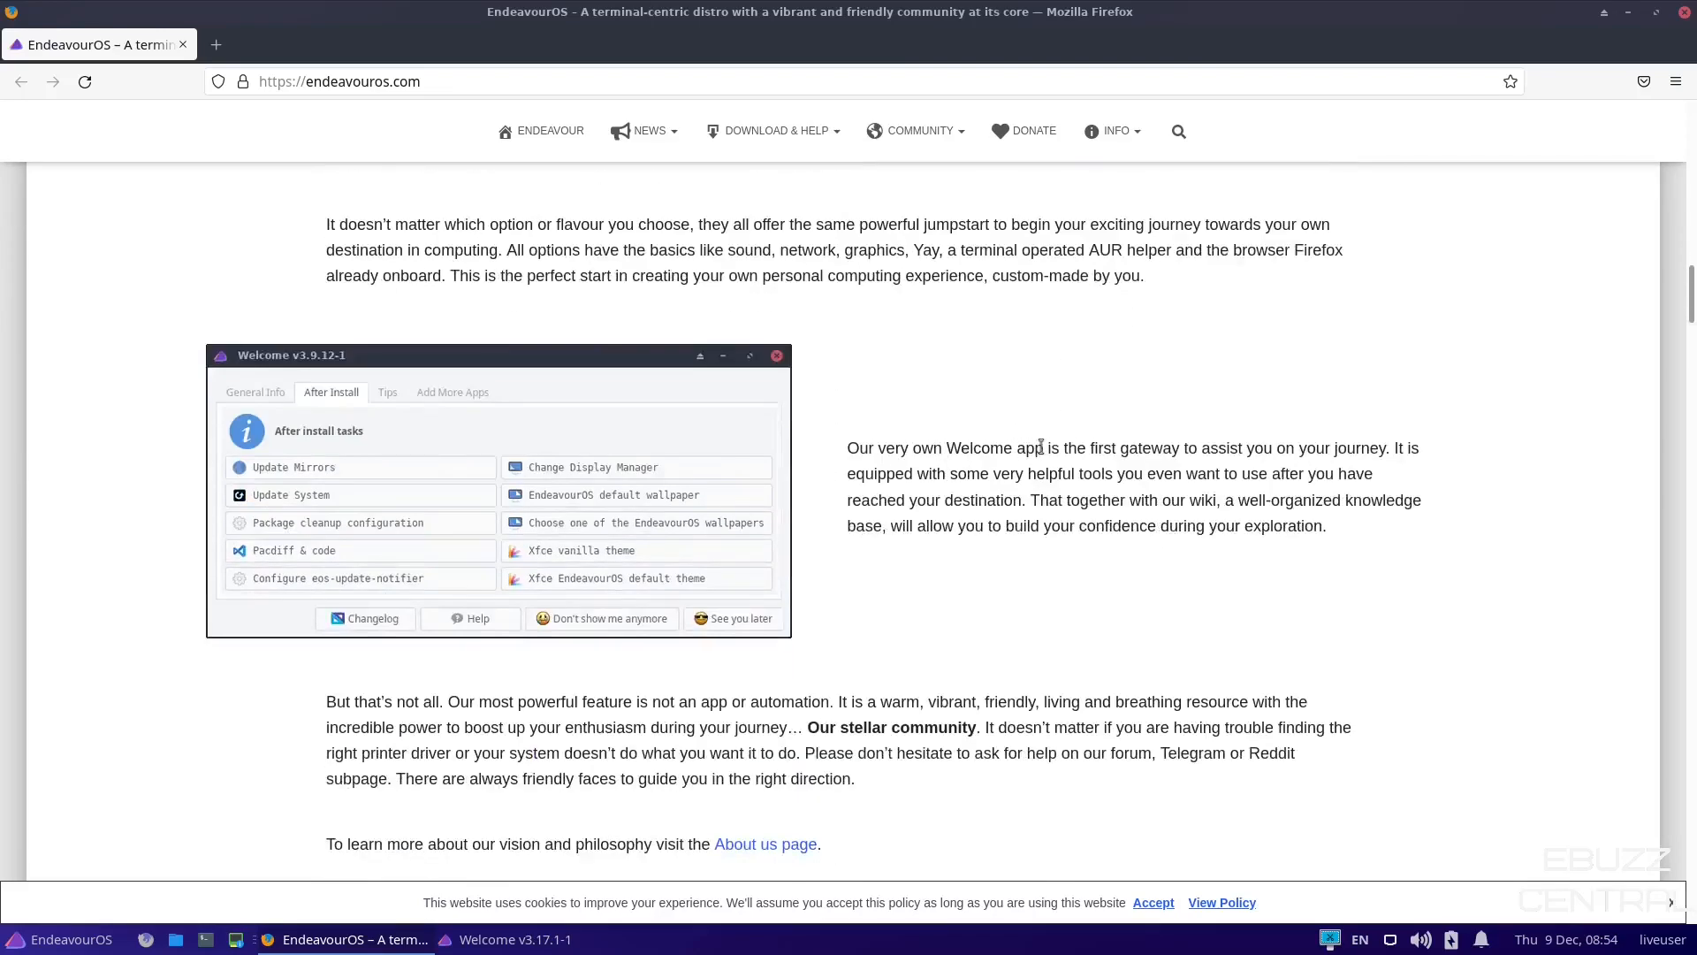
scroll(1042, 447, down, 8)
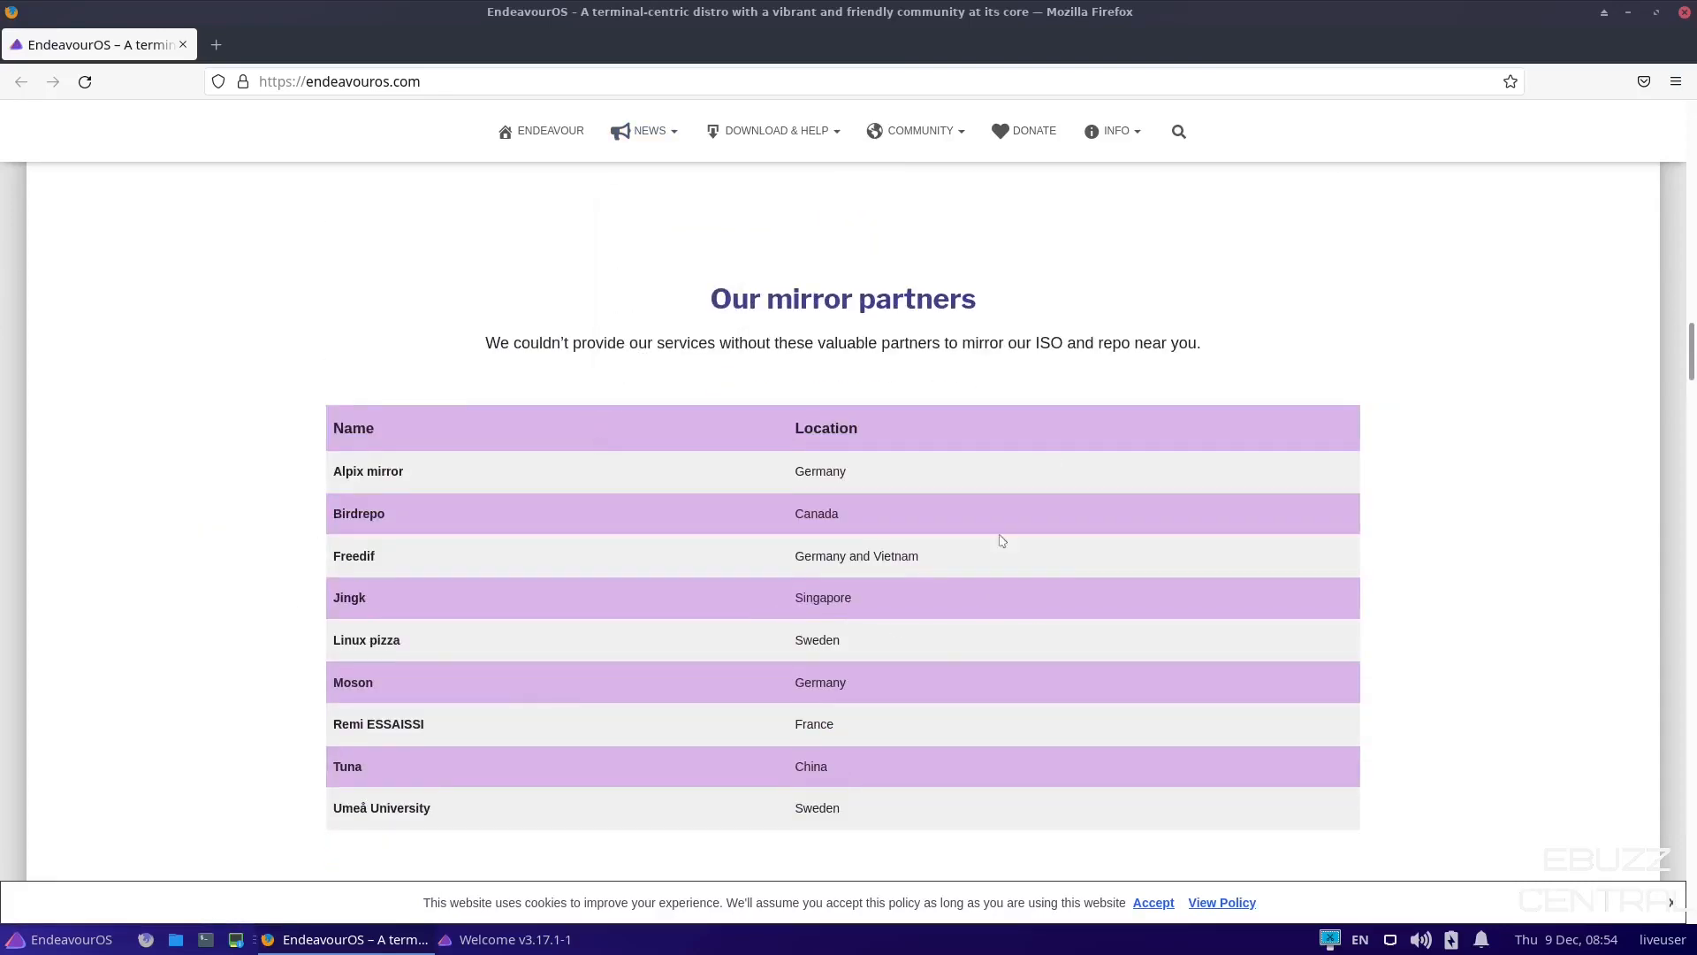
scroll(877, 475, down, 5)
scroll(877, 476, down, 4)
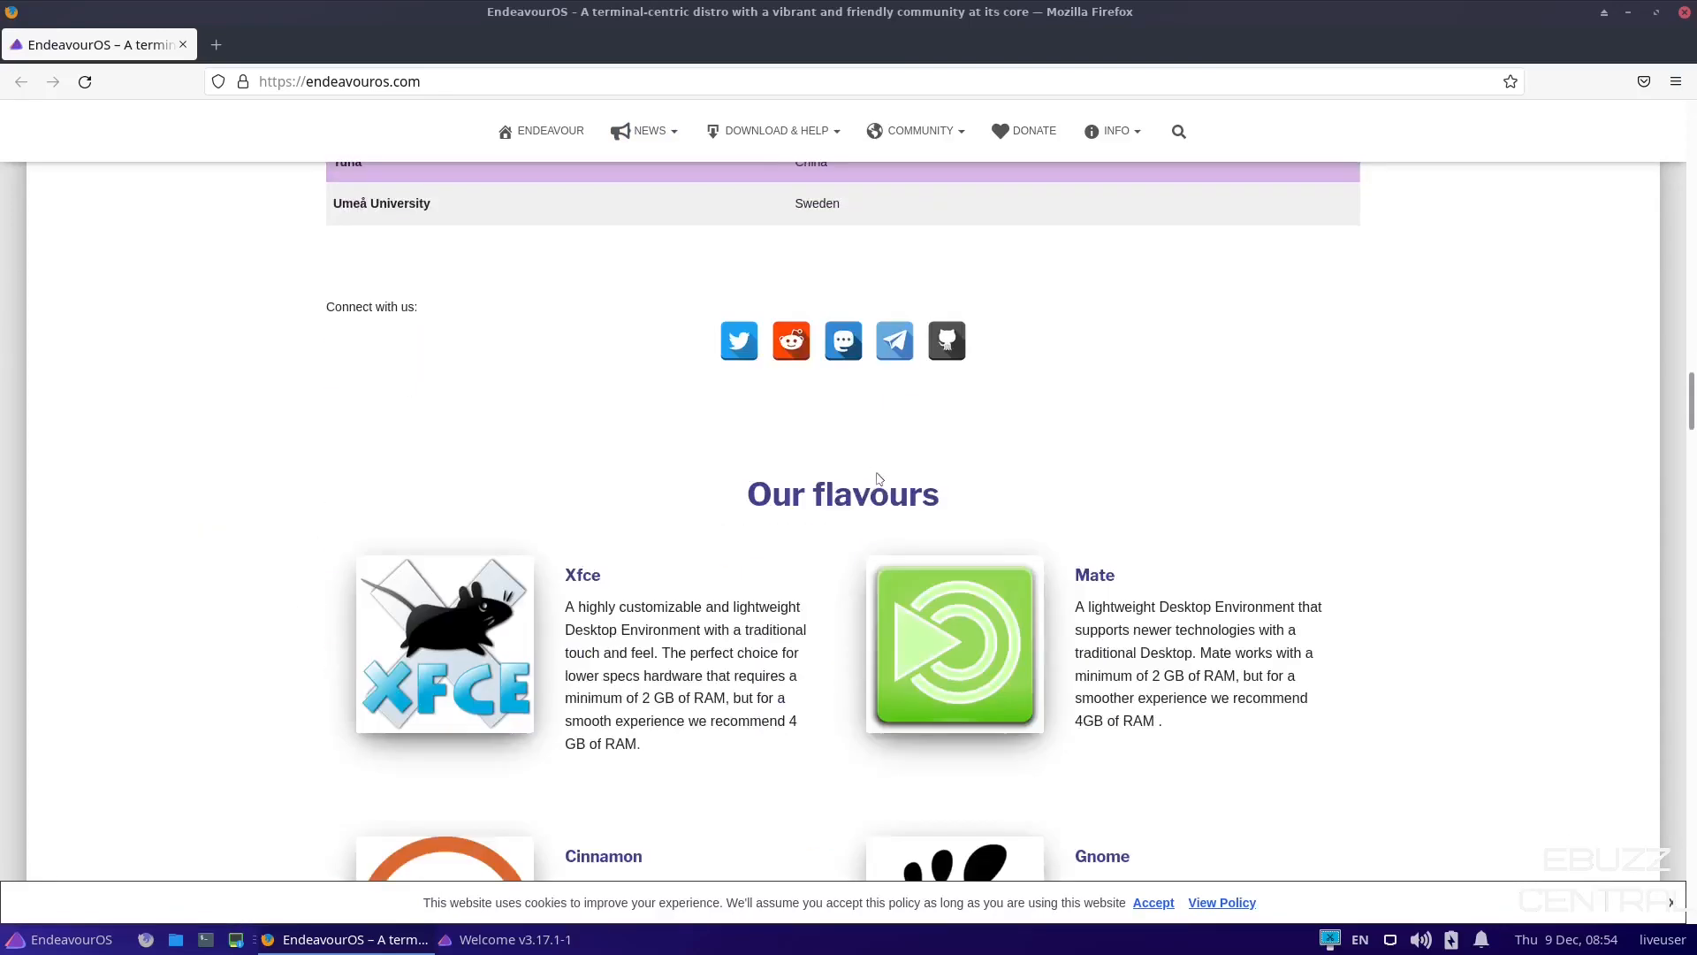
scroll(877, 477, down, 3)
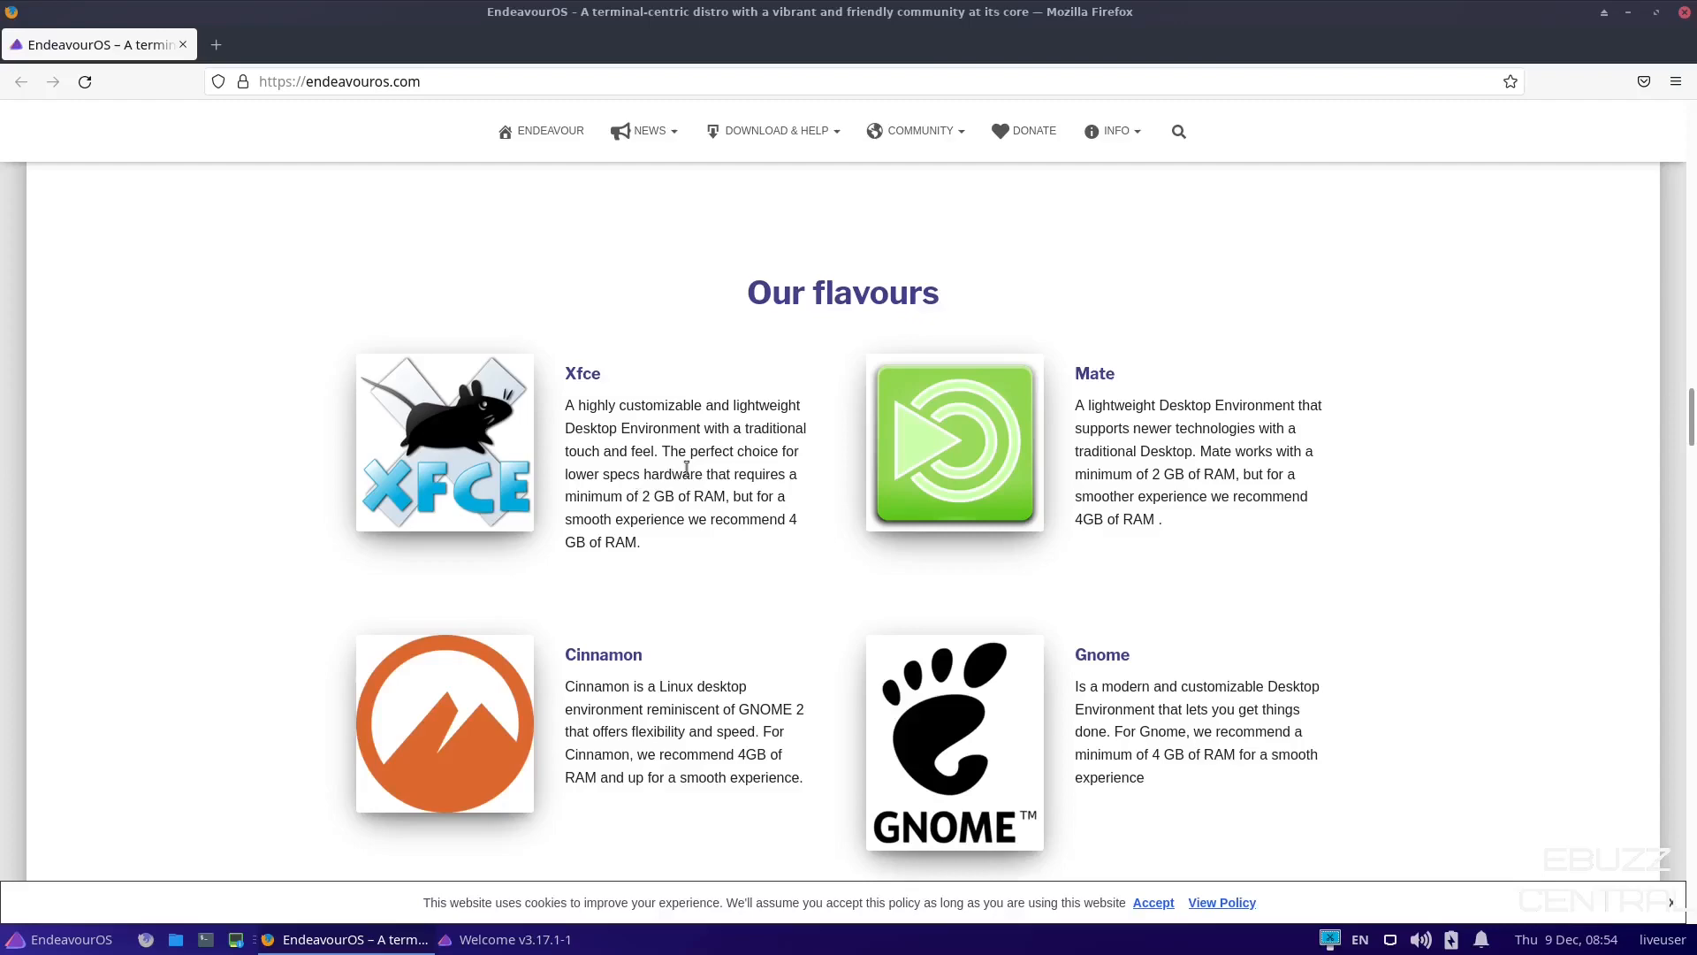
scroll(687, 465, down, 3)
scroll(687, 464, down, 1)
scroll(687, 465, down, 2)
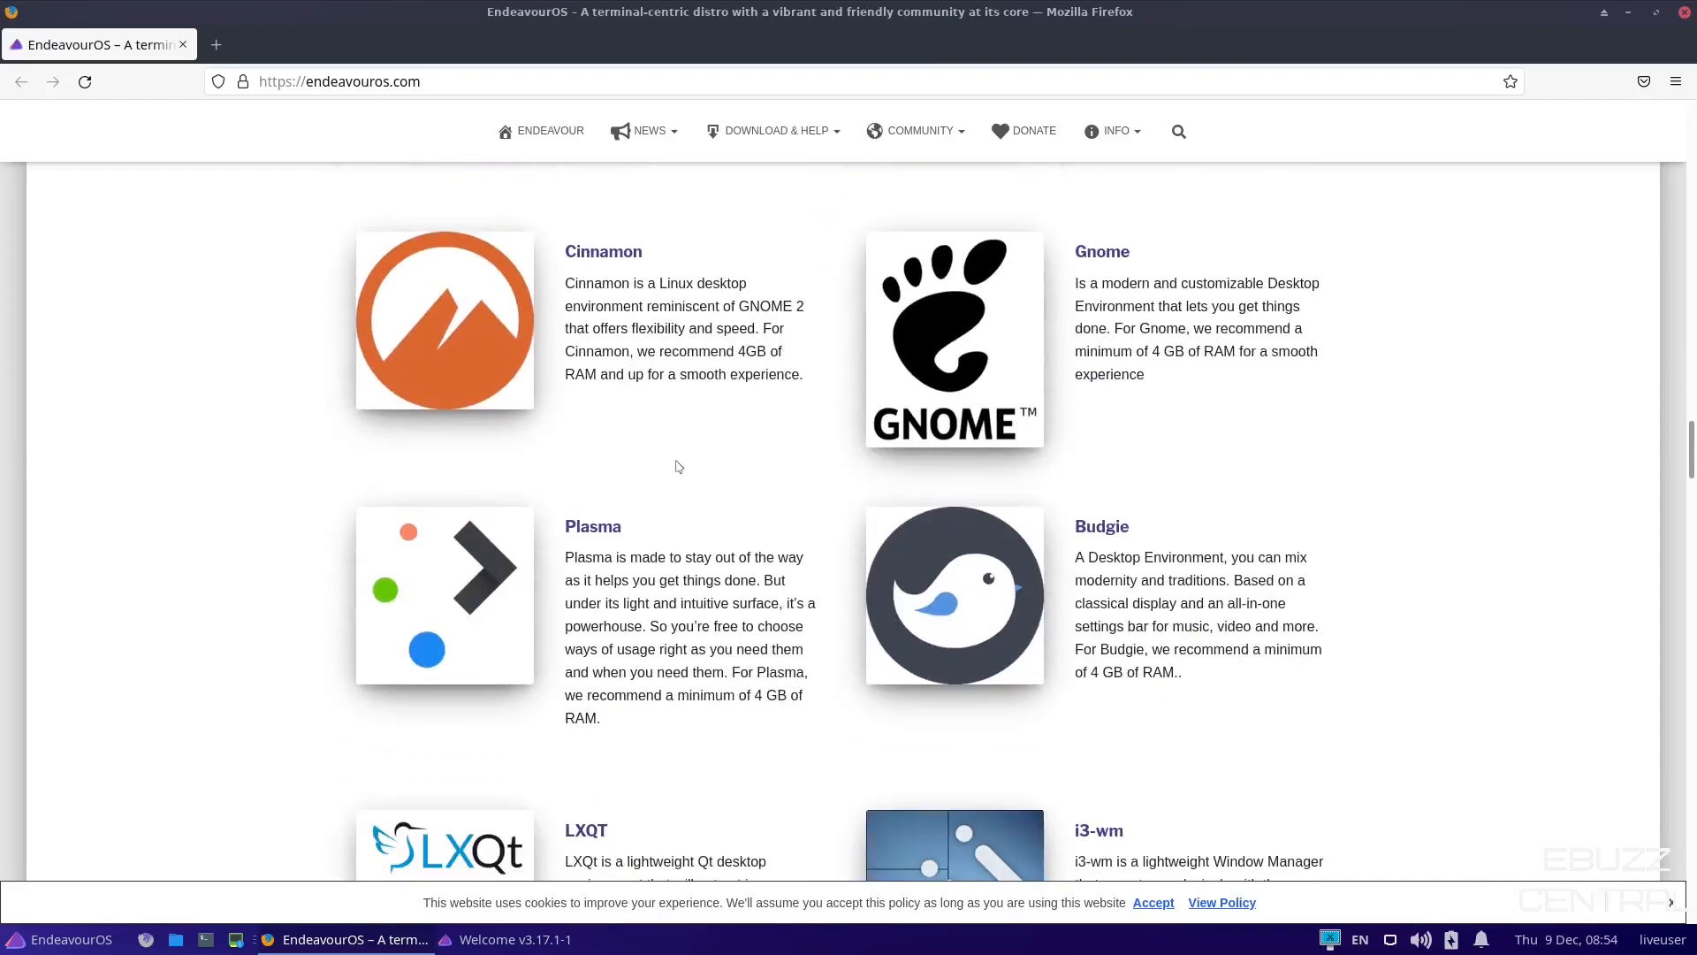
scroll(679, 467, down, 2)
scroll(680, 467, down, 3)
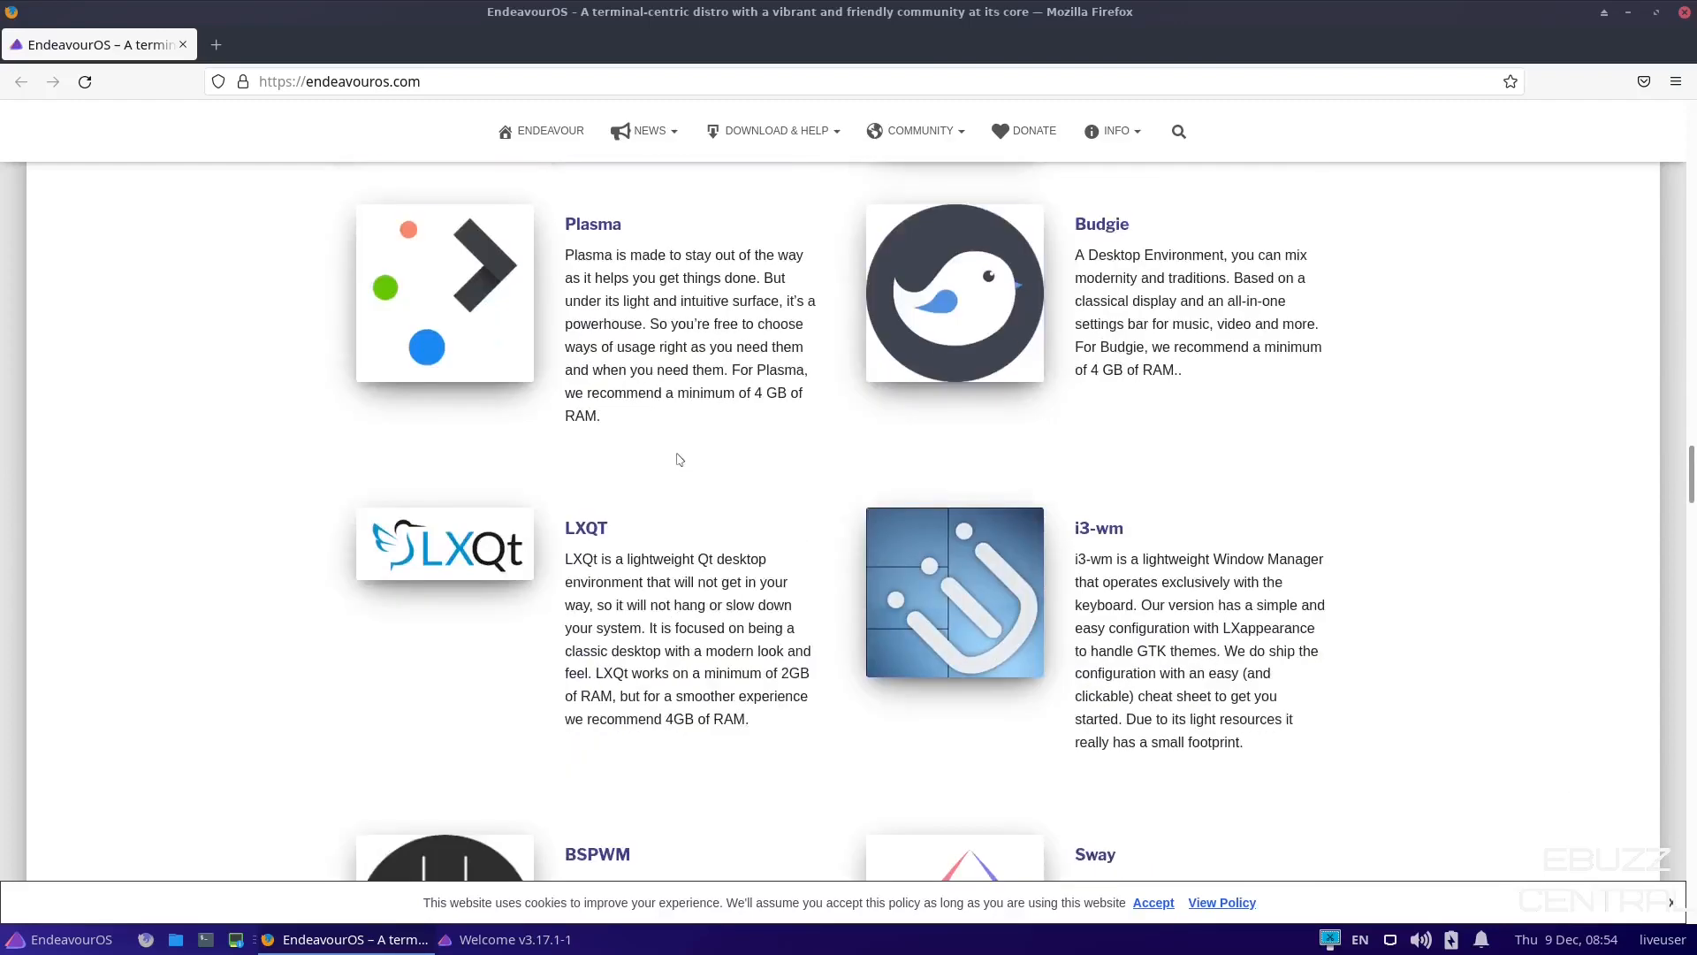
scroll(676, 455, down, 3)
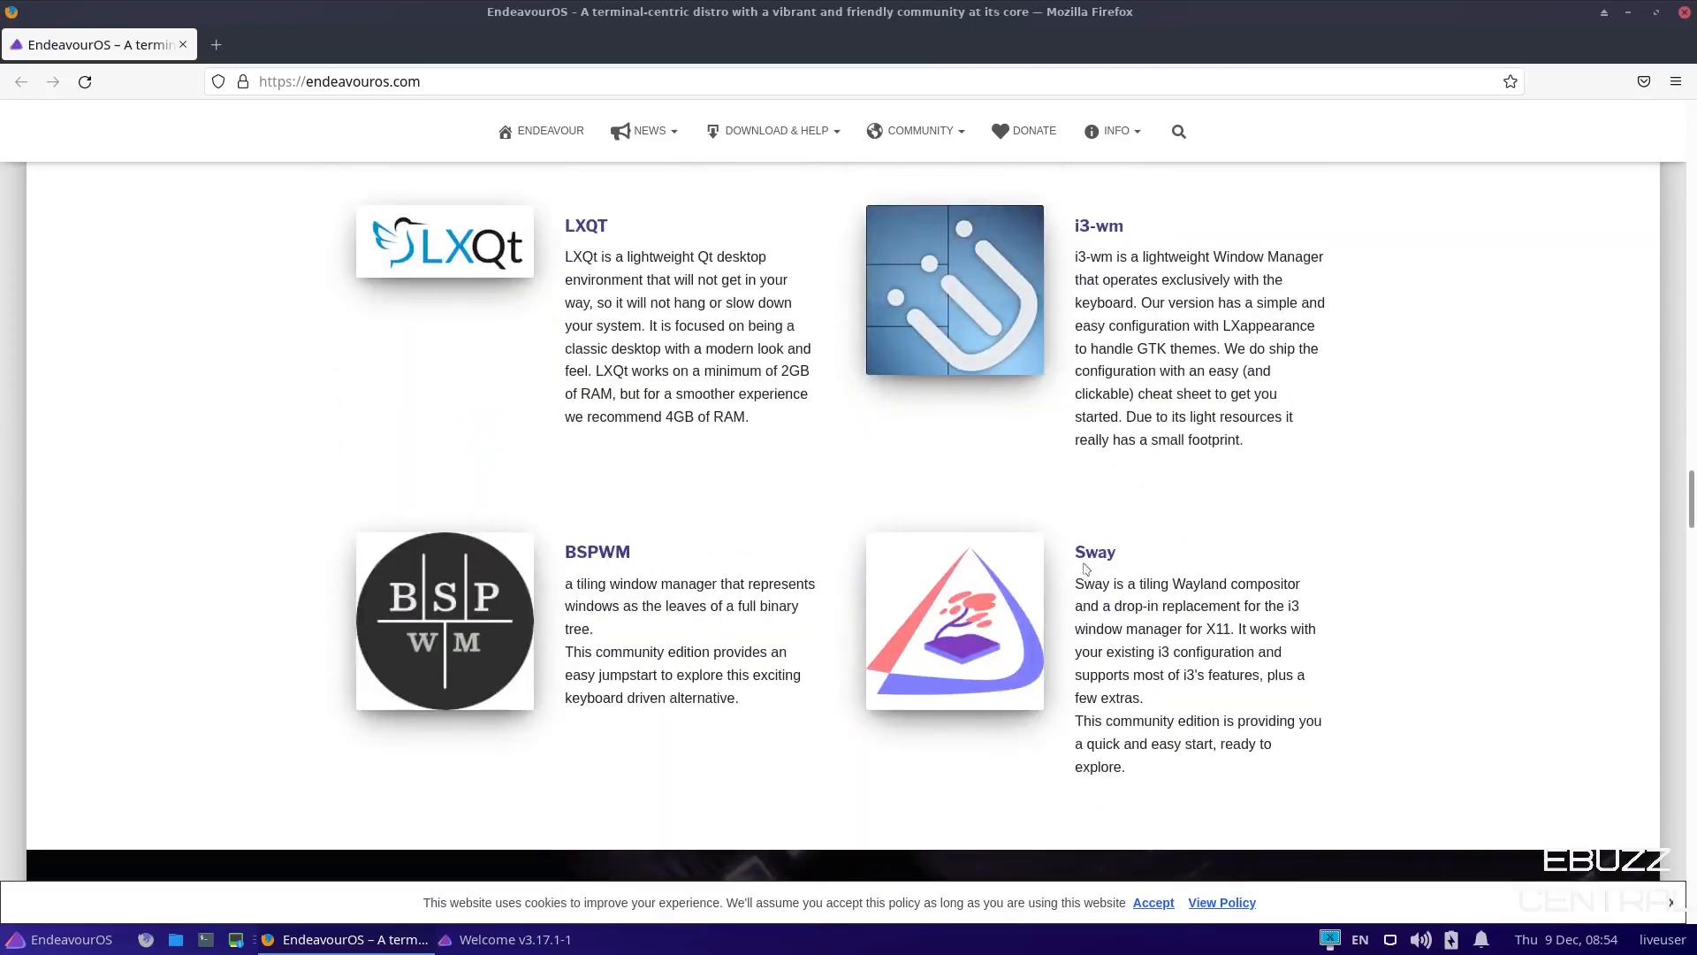
scroll(1088, 574, up, 5)
scroll(1078, 565, up, 8)
scroll(1078, 566, up, 5)
scroll(1077, 565, up, 5)
scroll(1072, 563, up, 5)
scroll(1067, 562, up, 5)
scroll(1068, 563, up, 2)
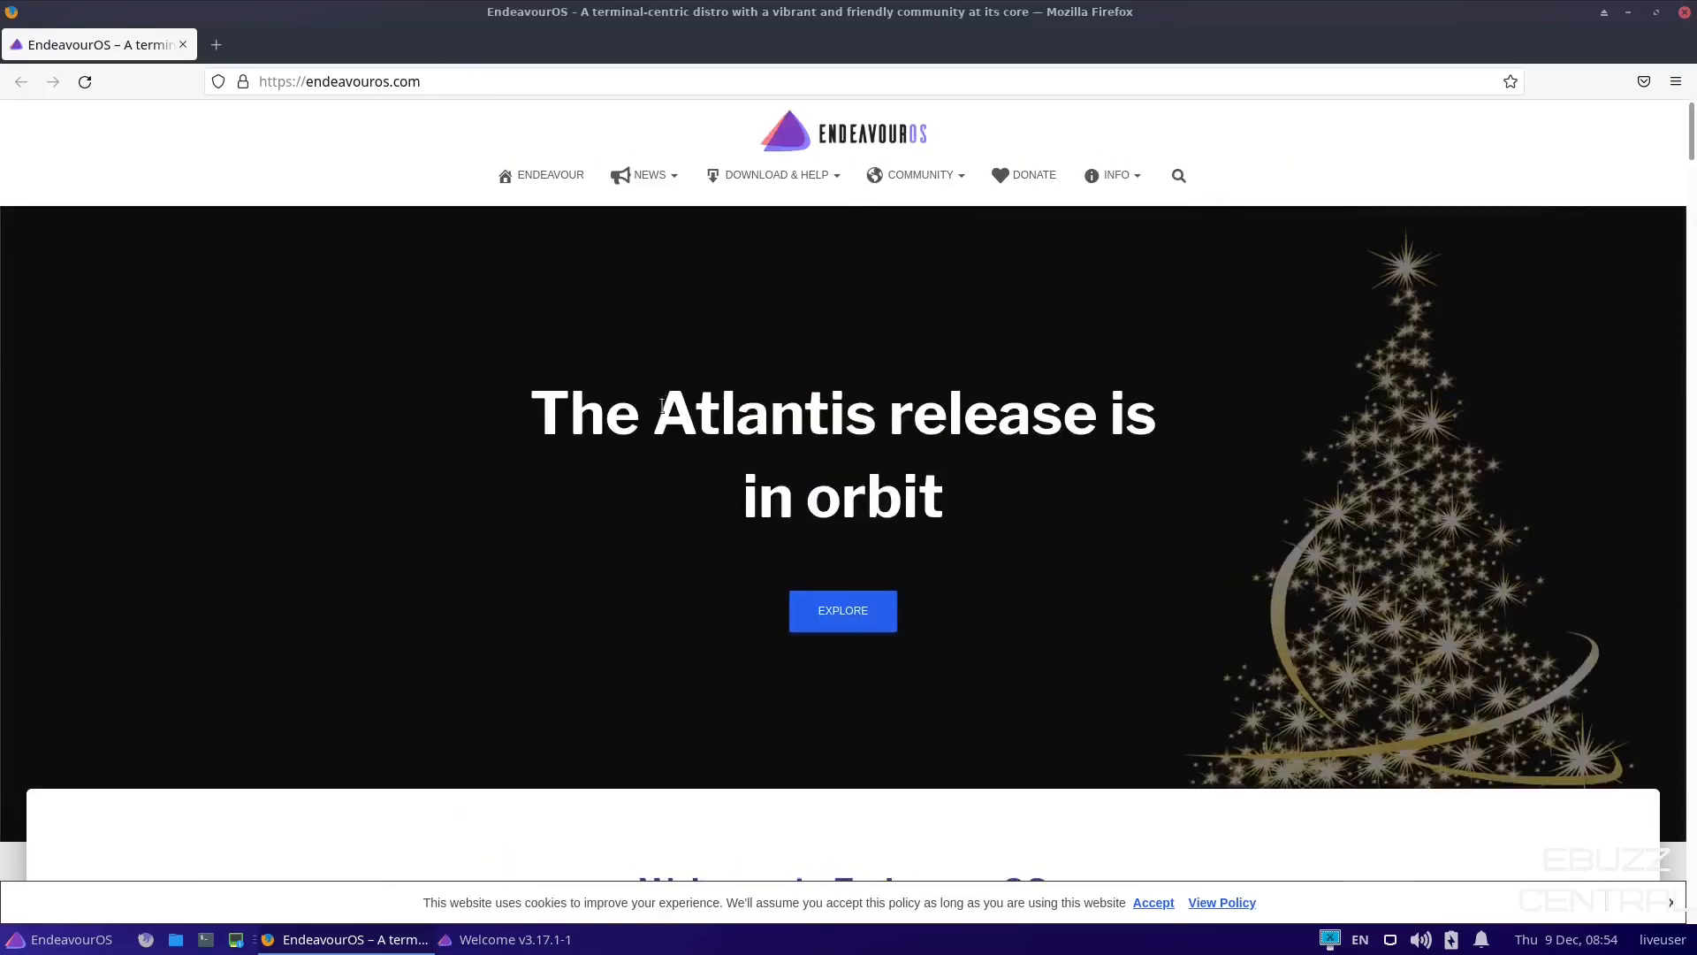
mouse_move(777, 174)
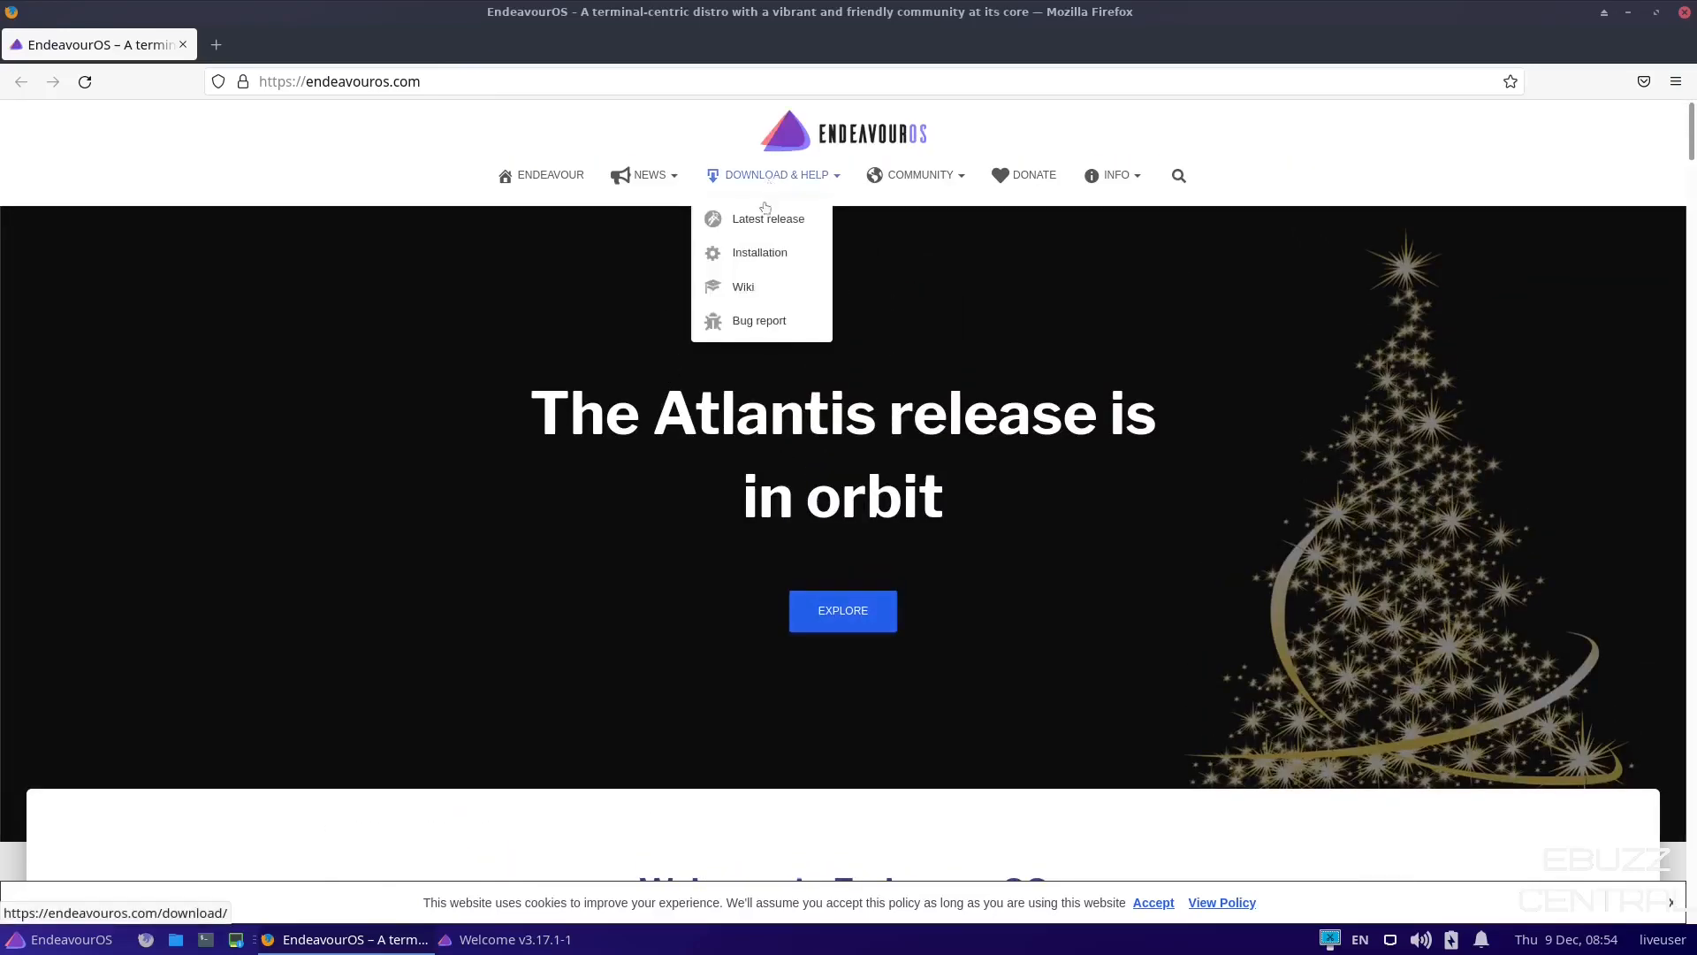
Go to the EndeavourOS Latest release page from the Download & Help menu.
click(766, 218)
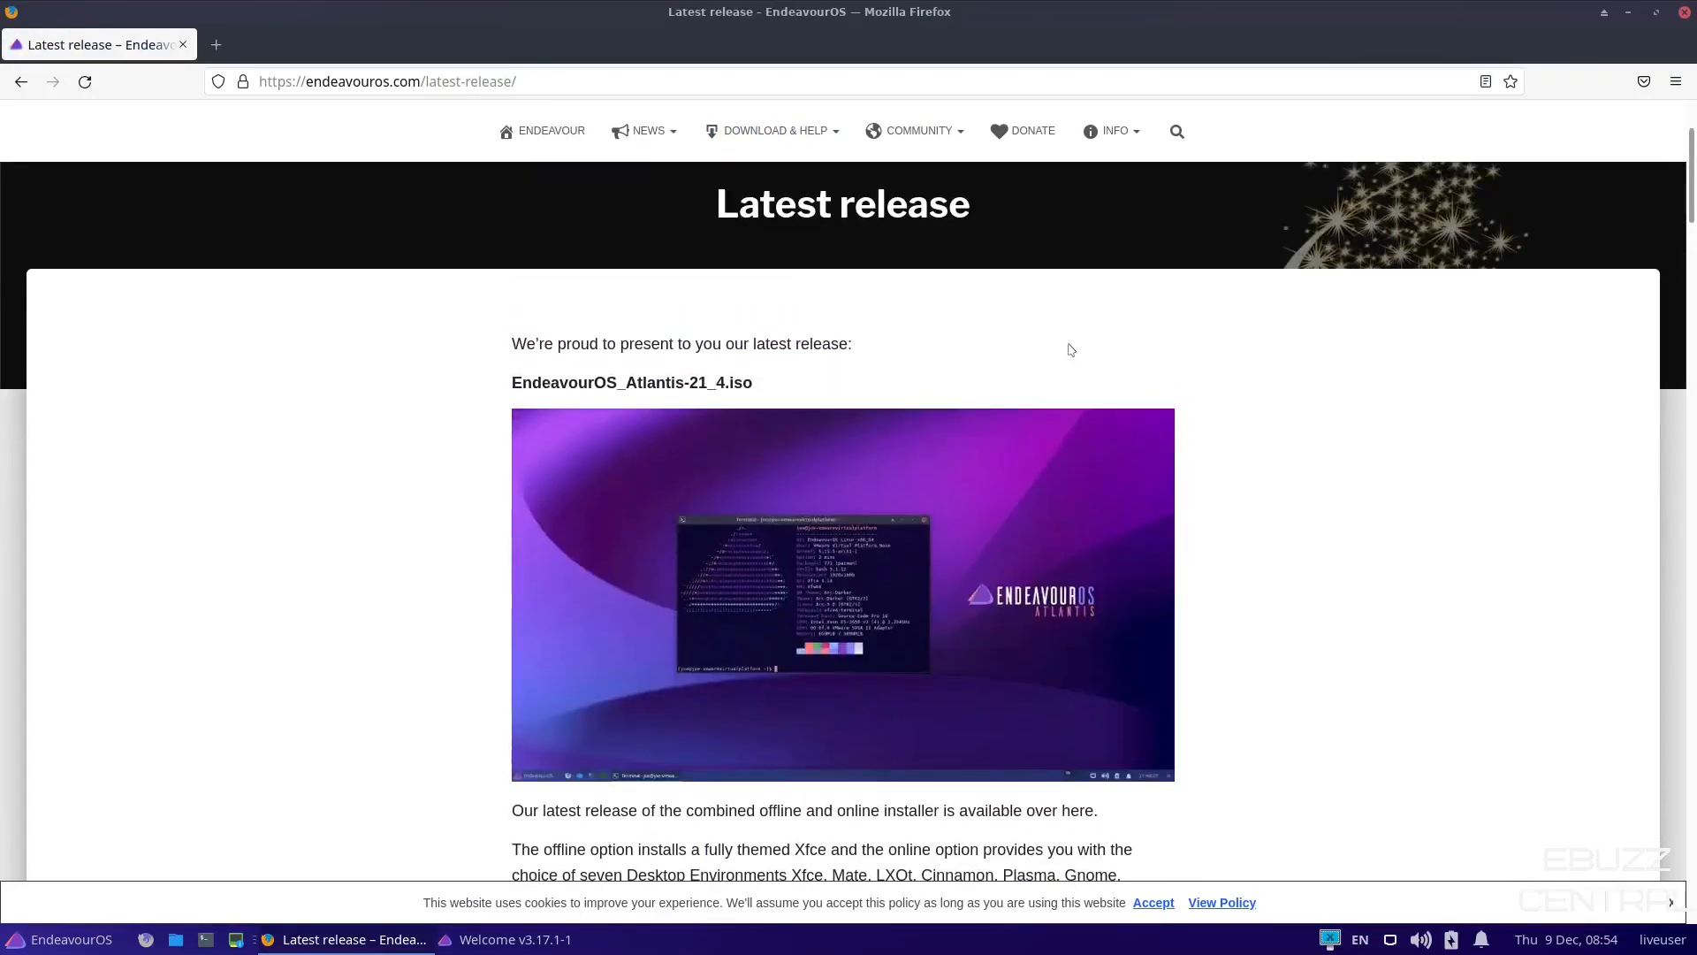
scroll(1114, 379, down, 4)
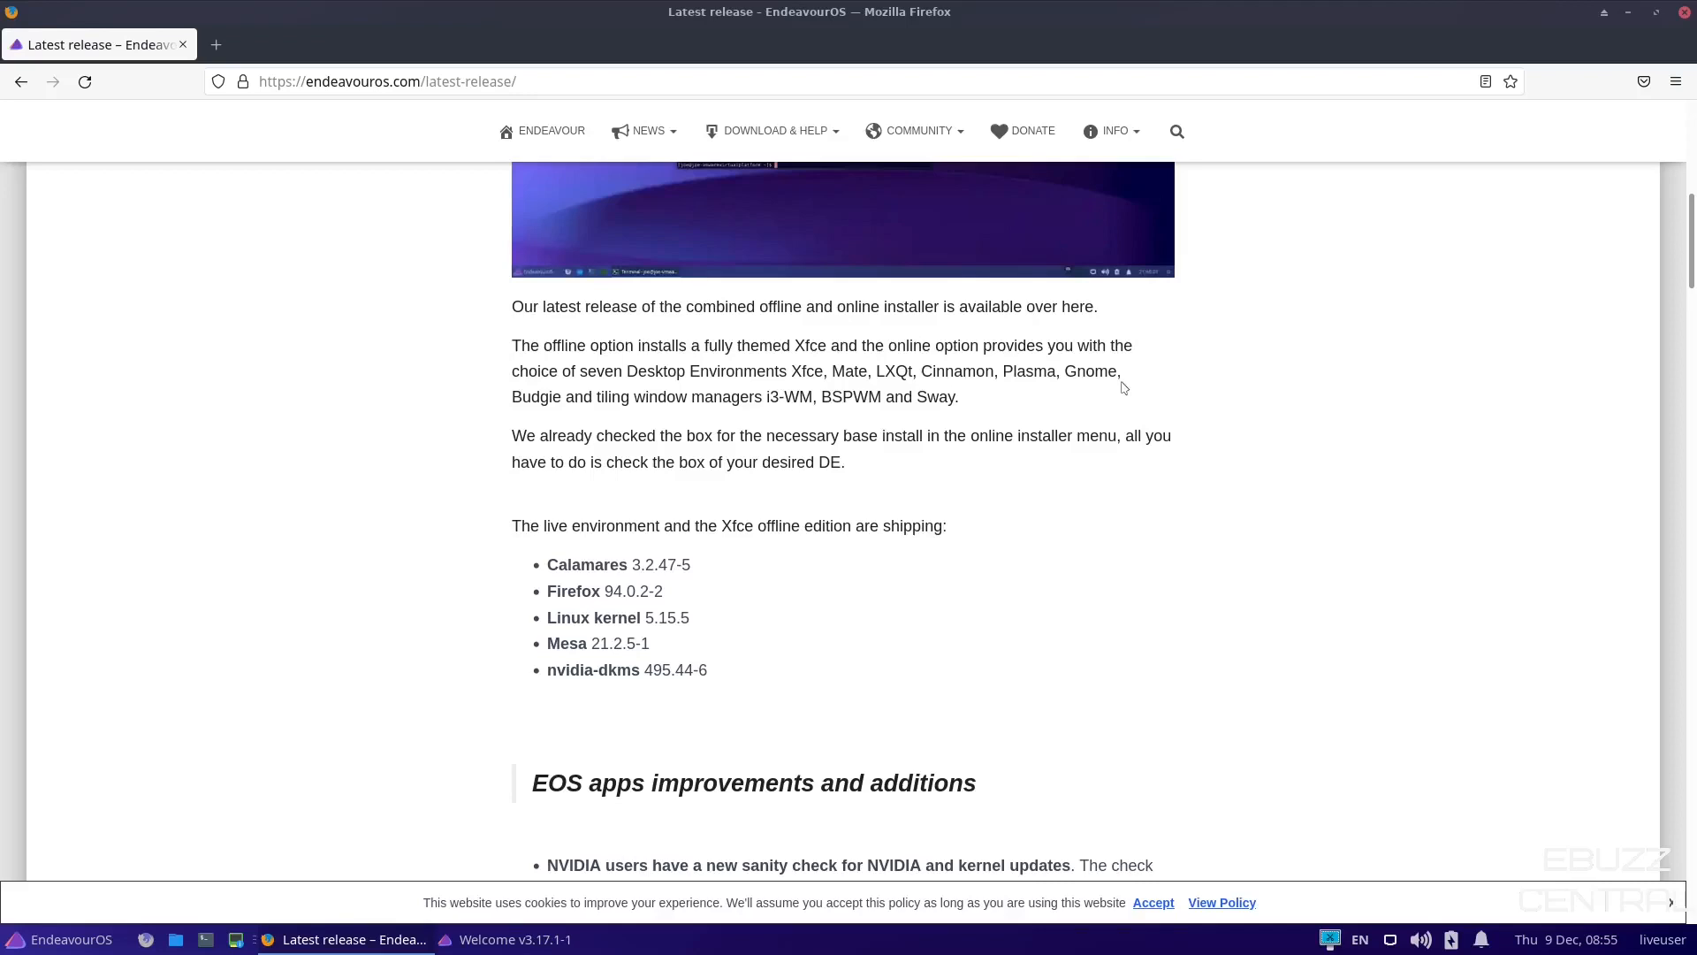
scroll(769, 501, down, 2)
scroll(769, 490, down, 1)
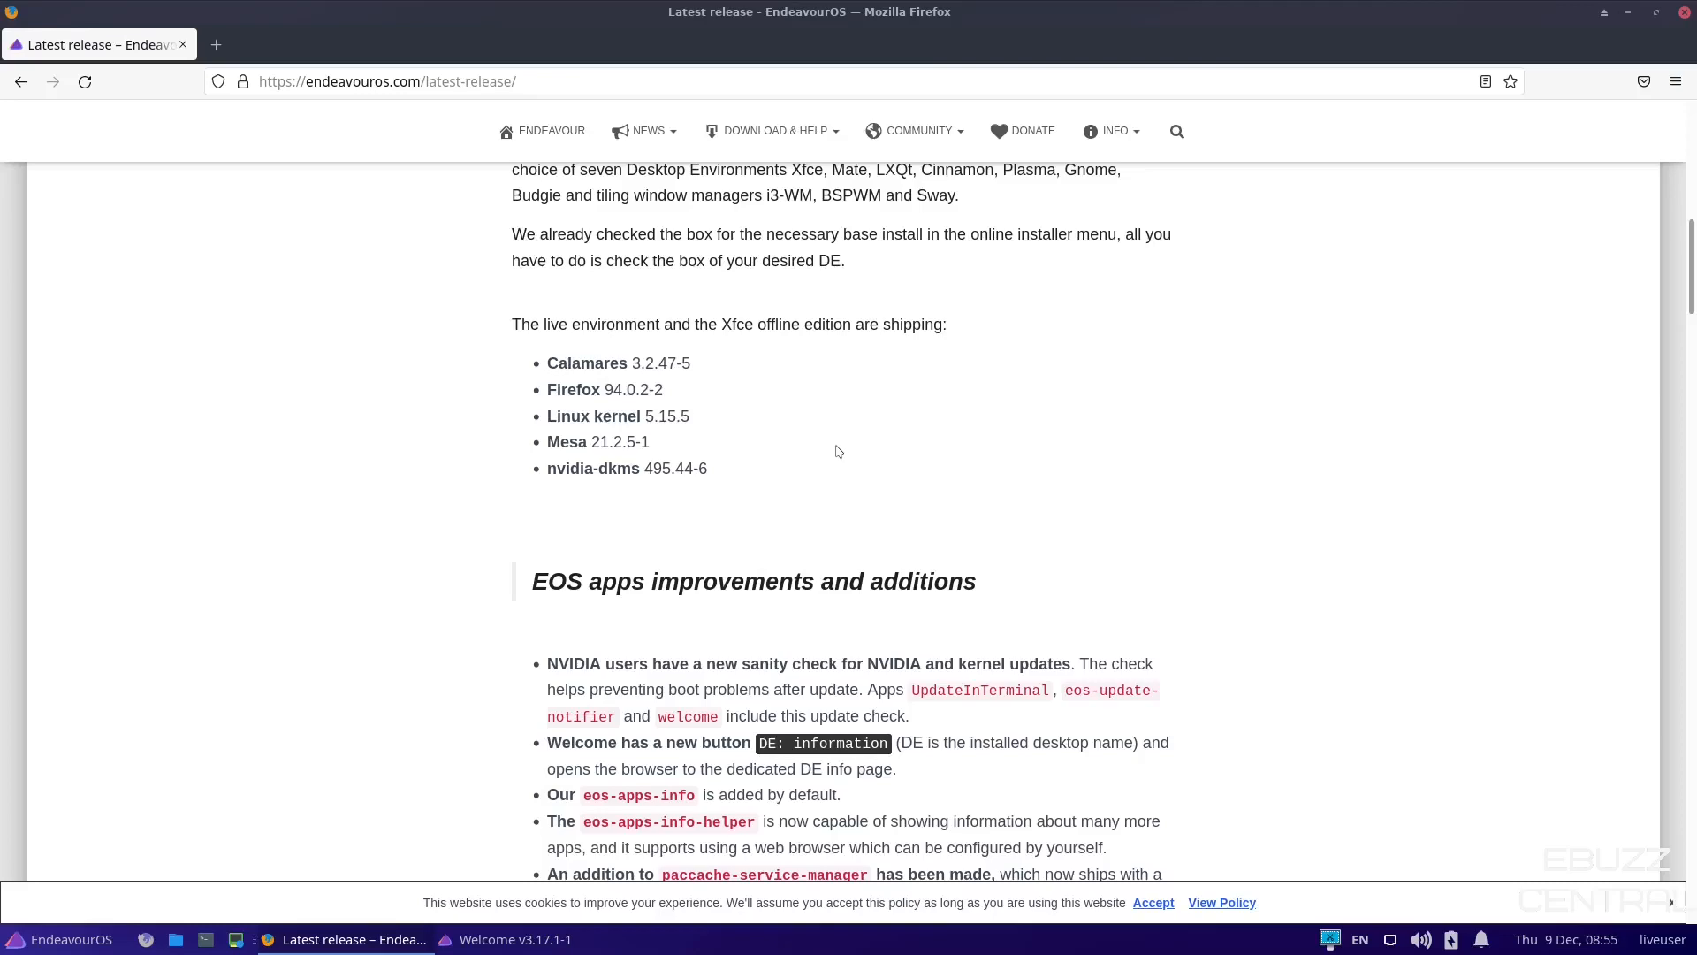
scroll(838, 451, down, 3)
scroll(837, 451, down, 3)
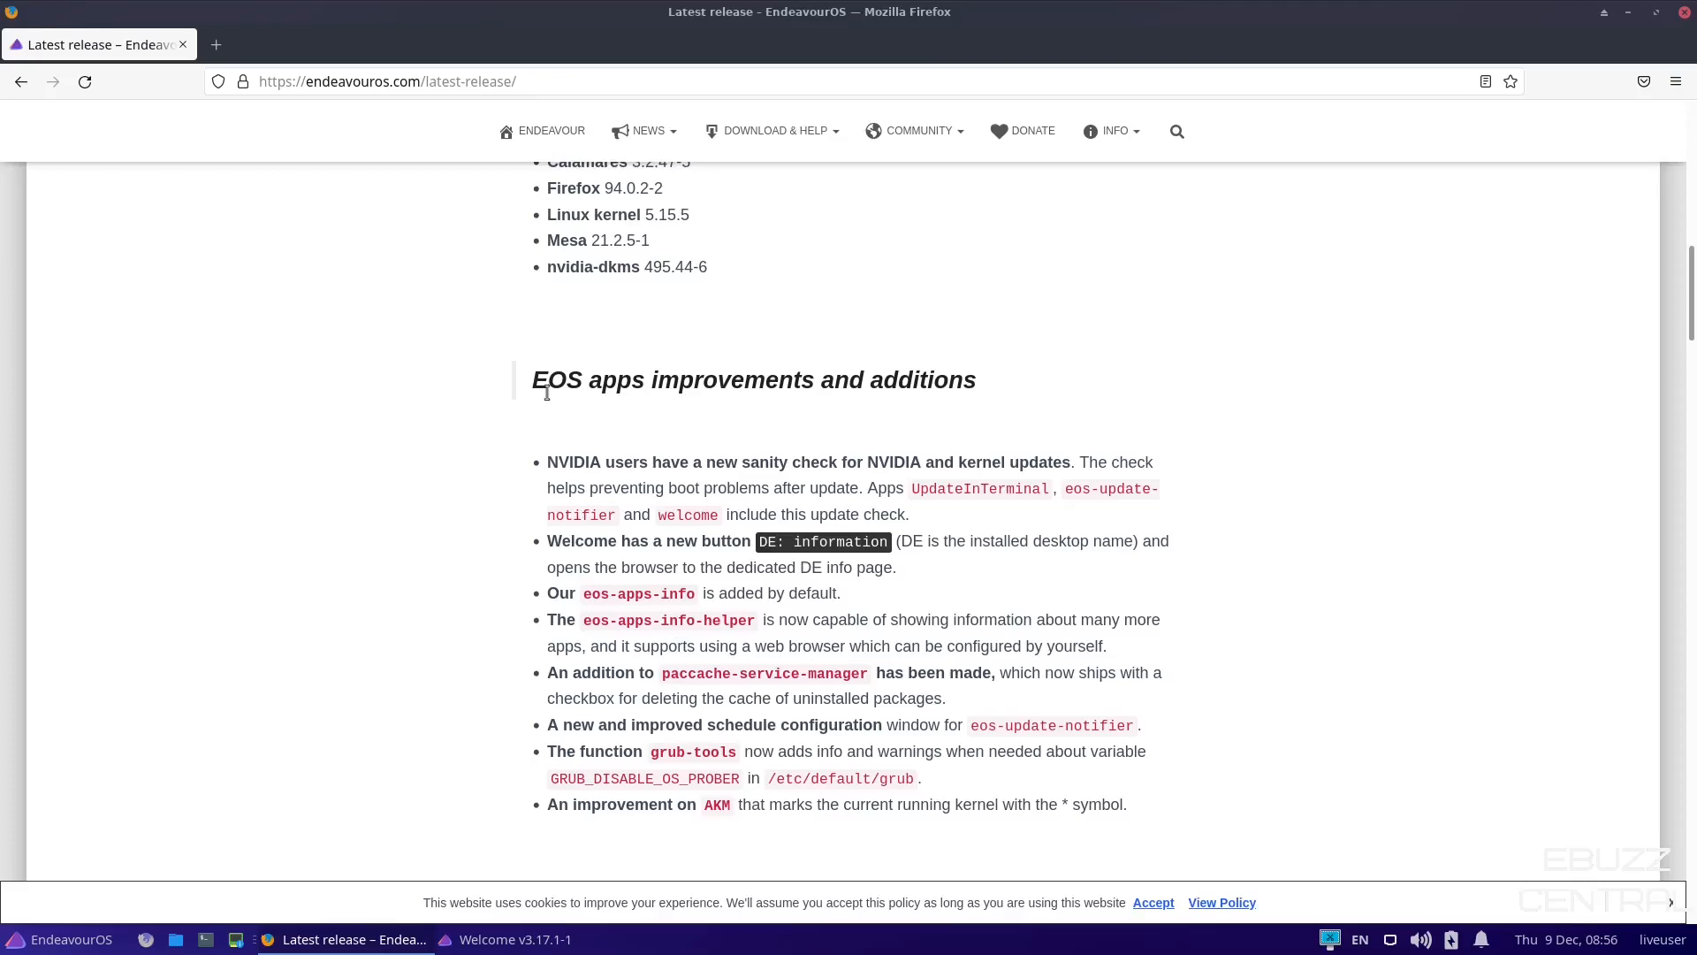
scroll(546, 393, down, 5)
scroll(663, 530, down, 3)
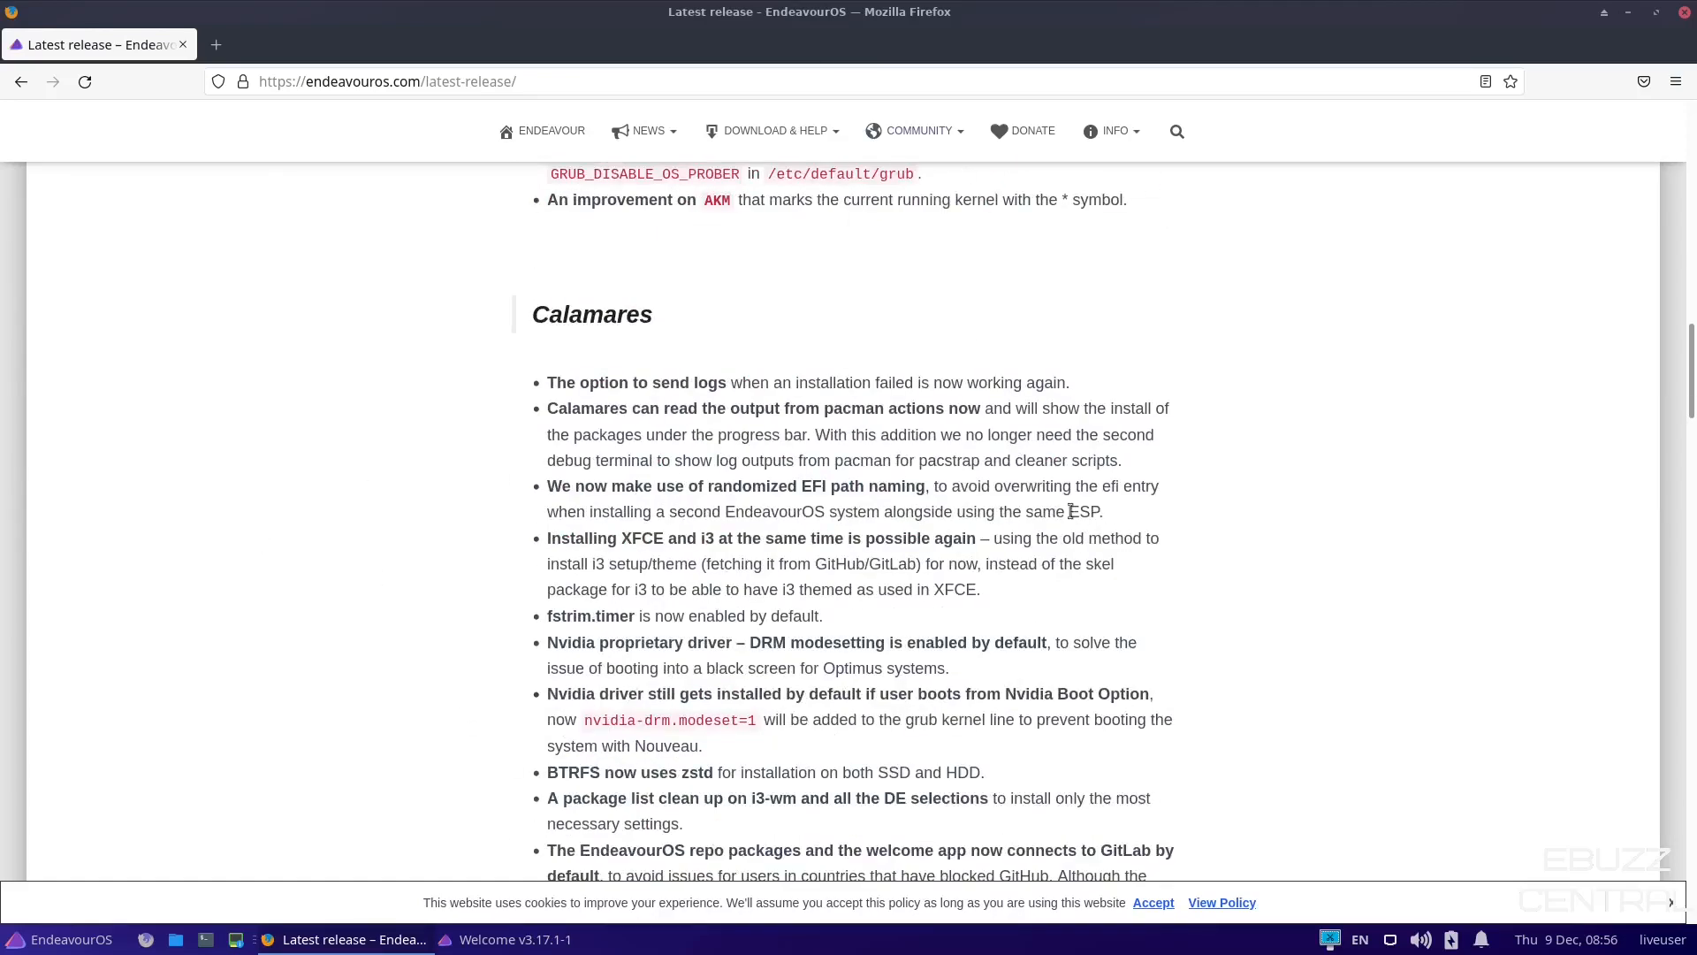
scroll(948, 636, down, 5)
scroll(963, 522, down, 5)
scroll(964, 521, down, 5)
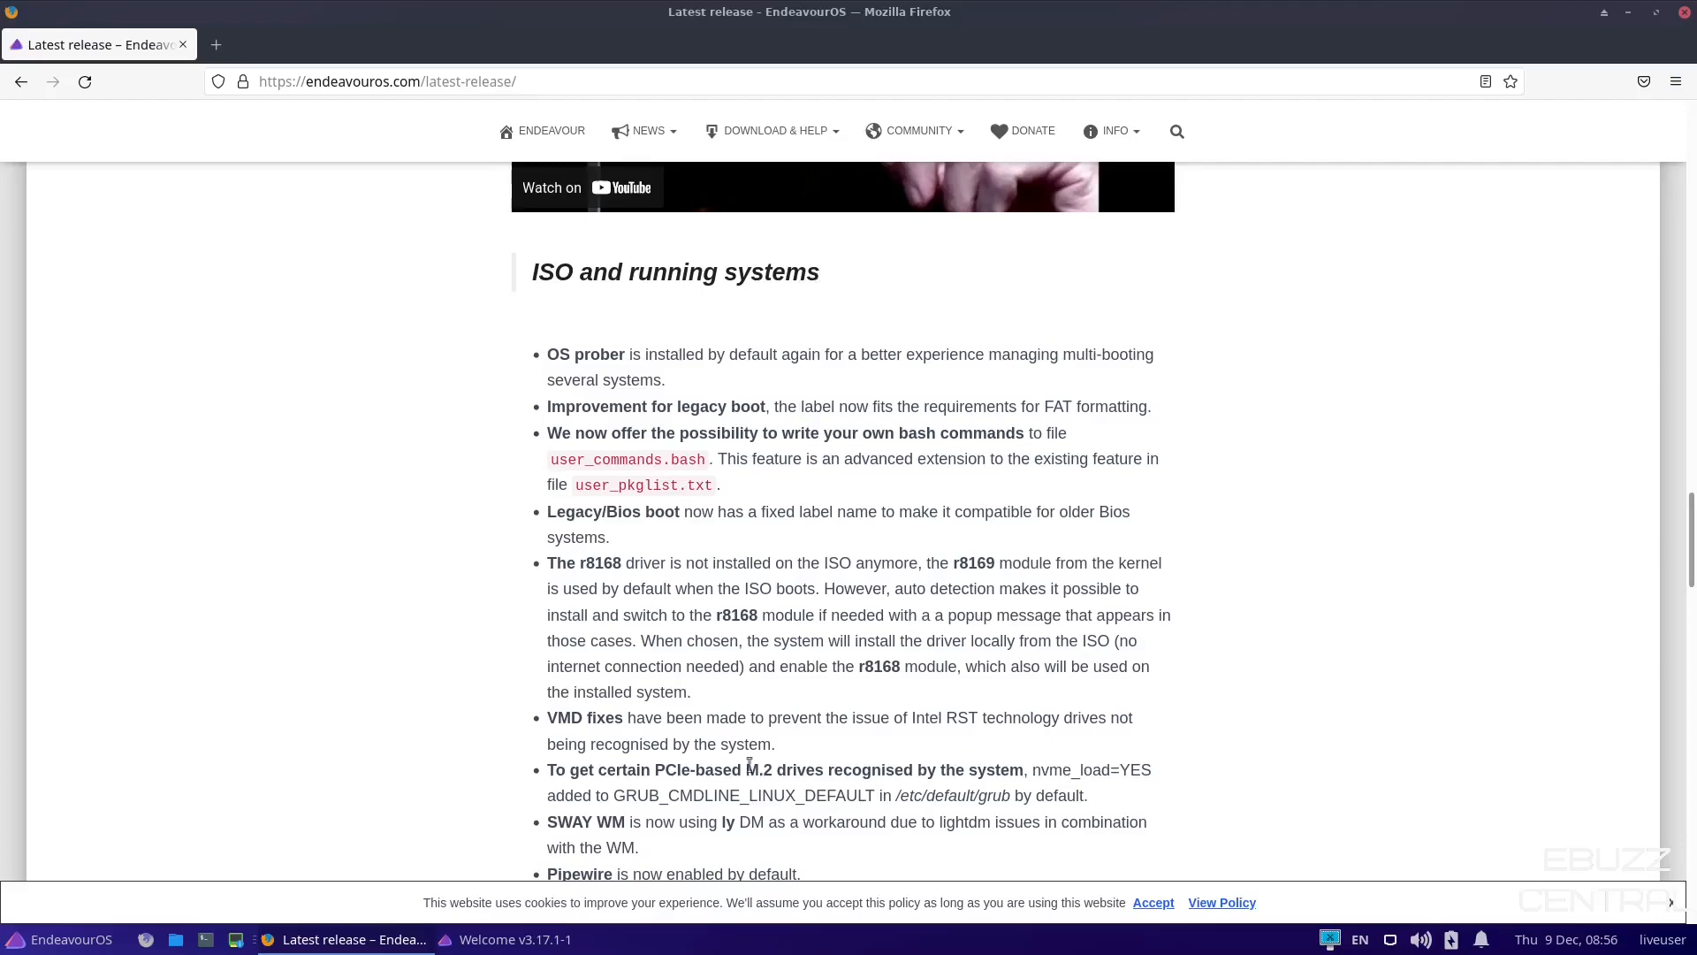
scroll(833, 594, down, 4)
scroll(833, 594, down, 4)
scroll(832, 594, down, 4)
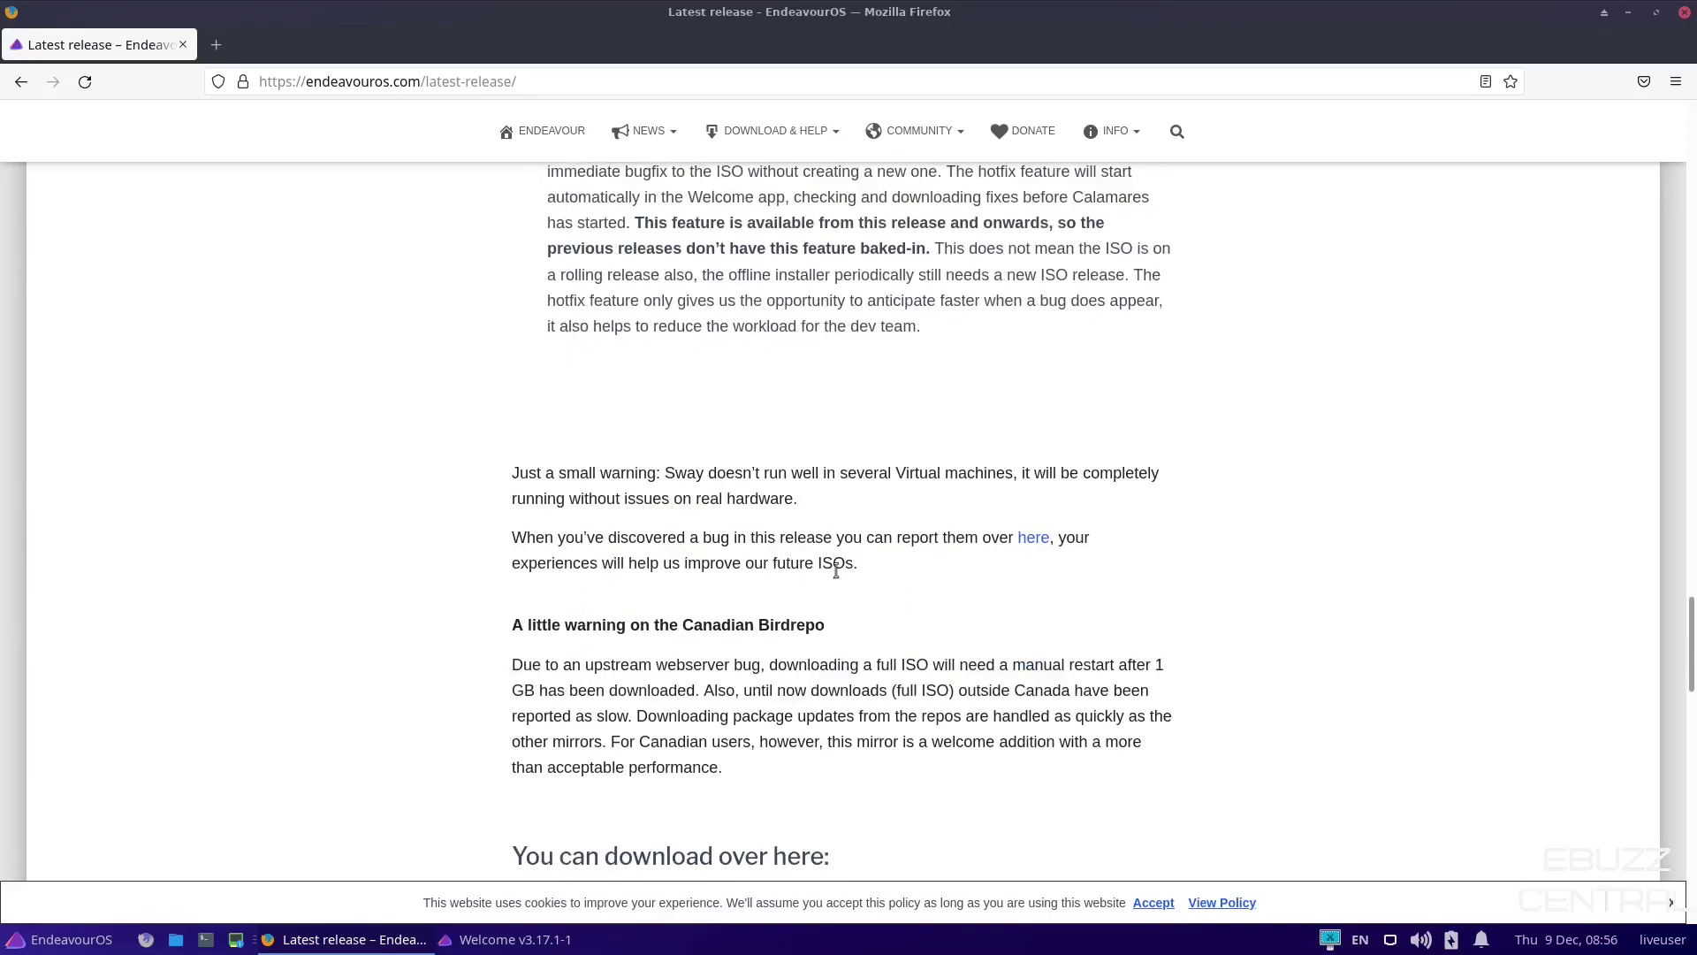
scroll(833, 594, down, 5)
scroll(835, 584, down, 5)
scroll(835, 587, down, 5)
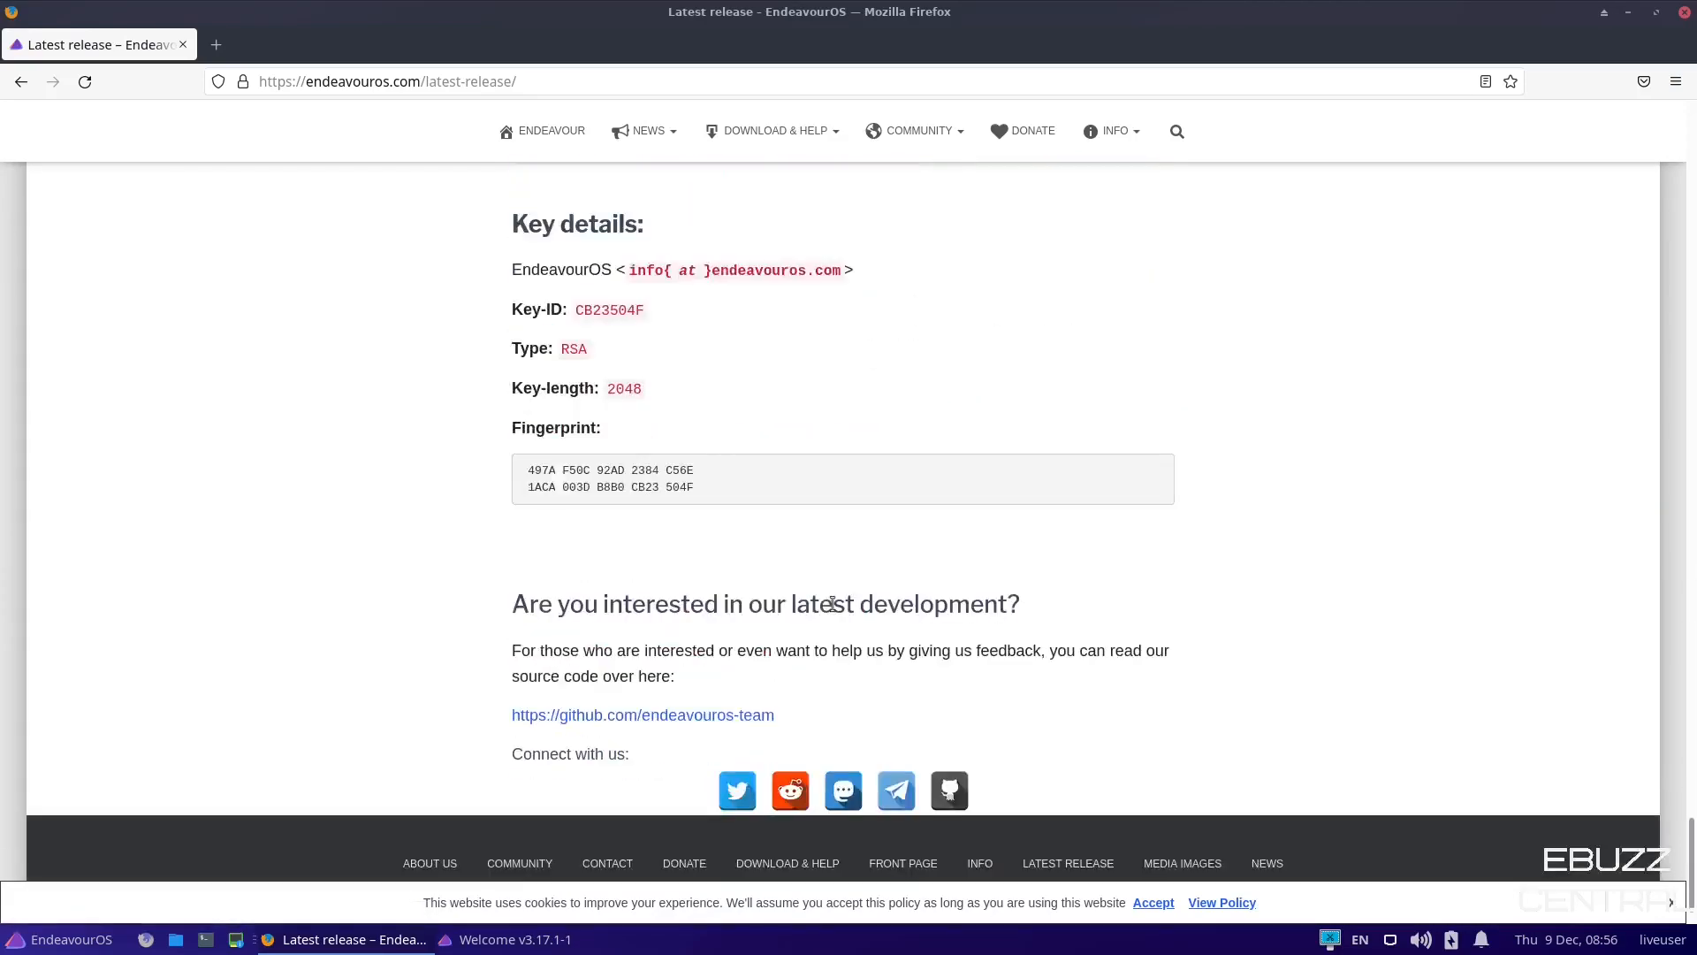
scroll(833, 595, up, 5)
scroll(834, 594, up, 5)
scroll(833, 594, up, 5)
scroll(833, 585, up, 5)
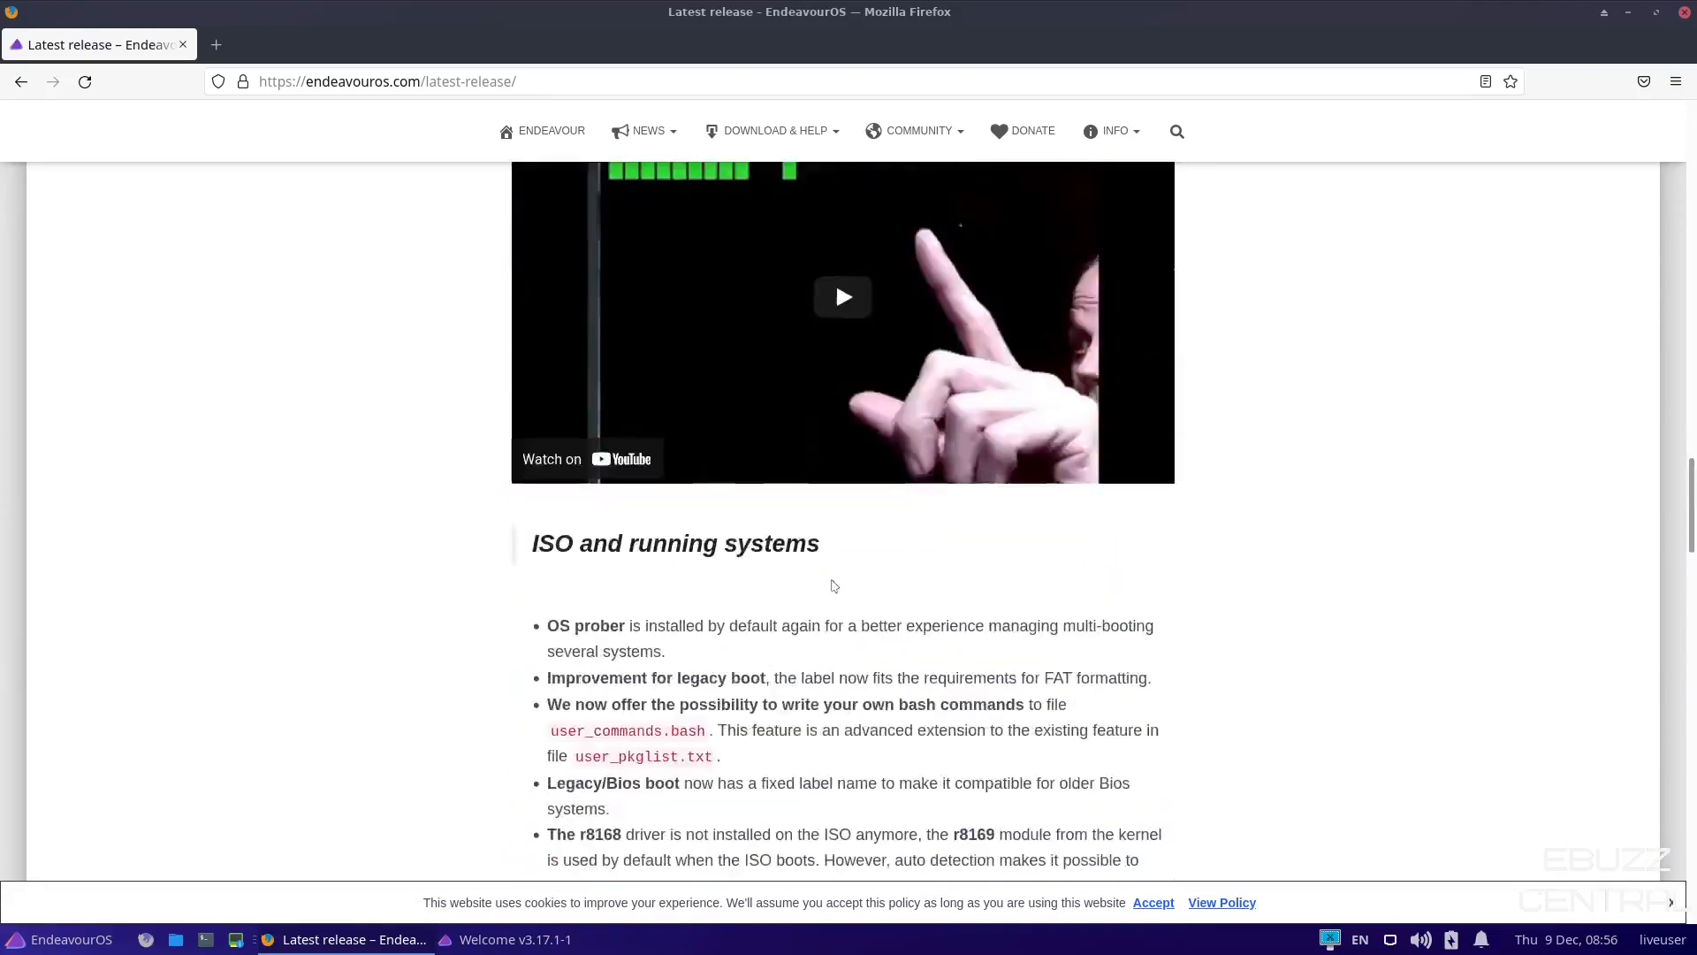
scroll(833, 586, up, 5)
scroll(833, 585, up, 5)
scroll(833, 585, up, 5)
scroll(824, 579, up, 5)
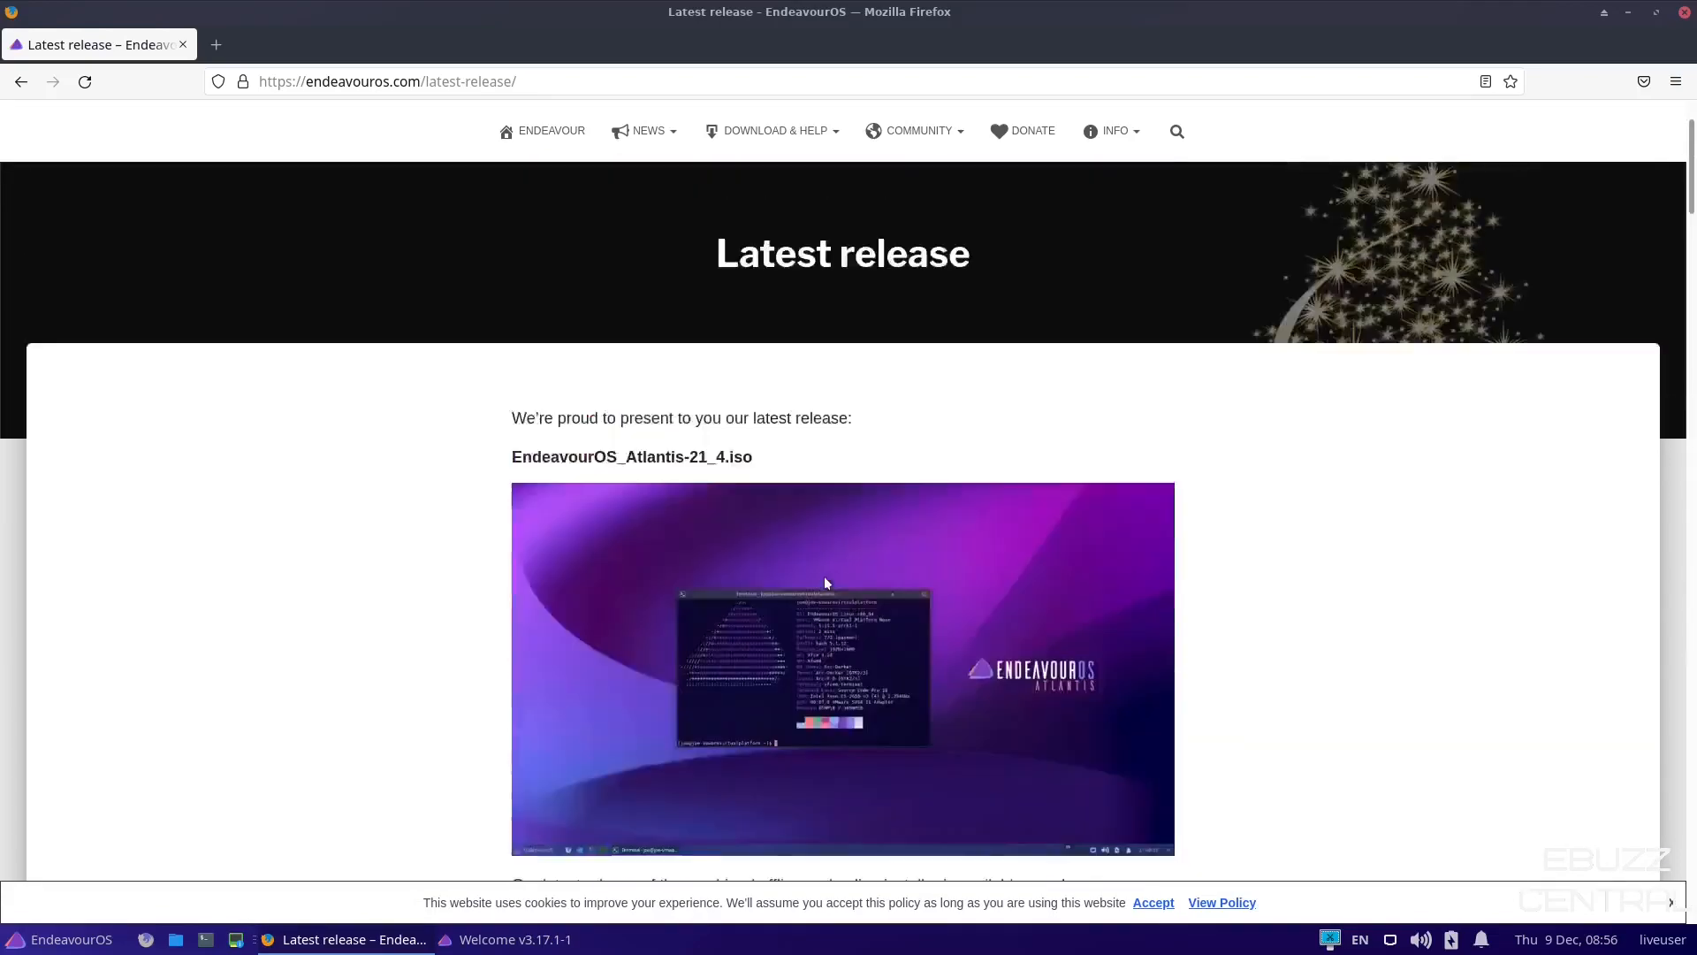
scroll(824, 580, up, 2)
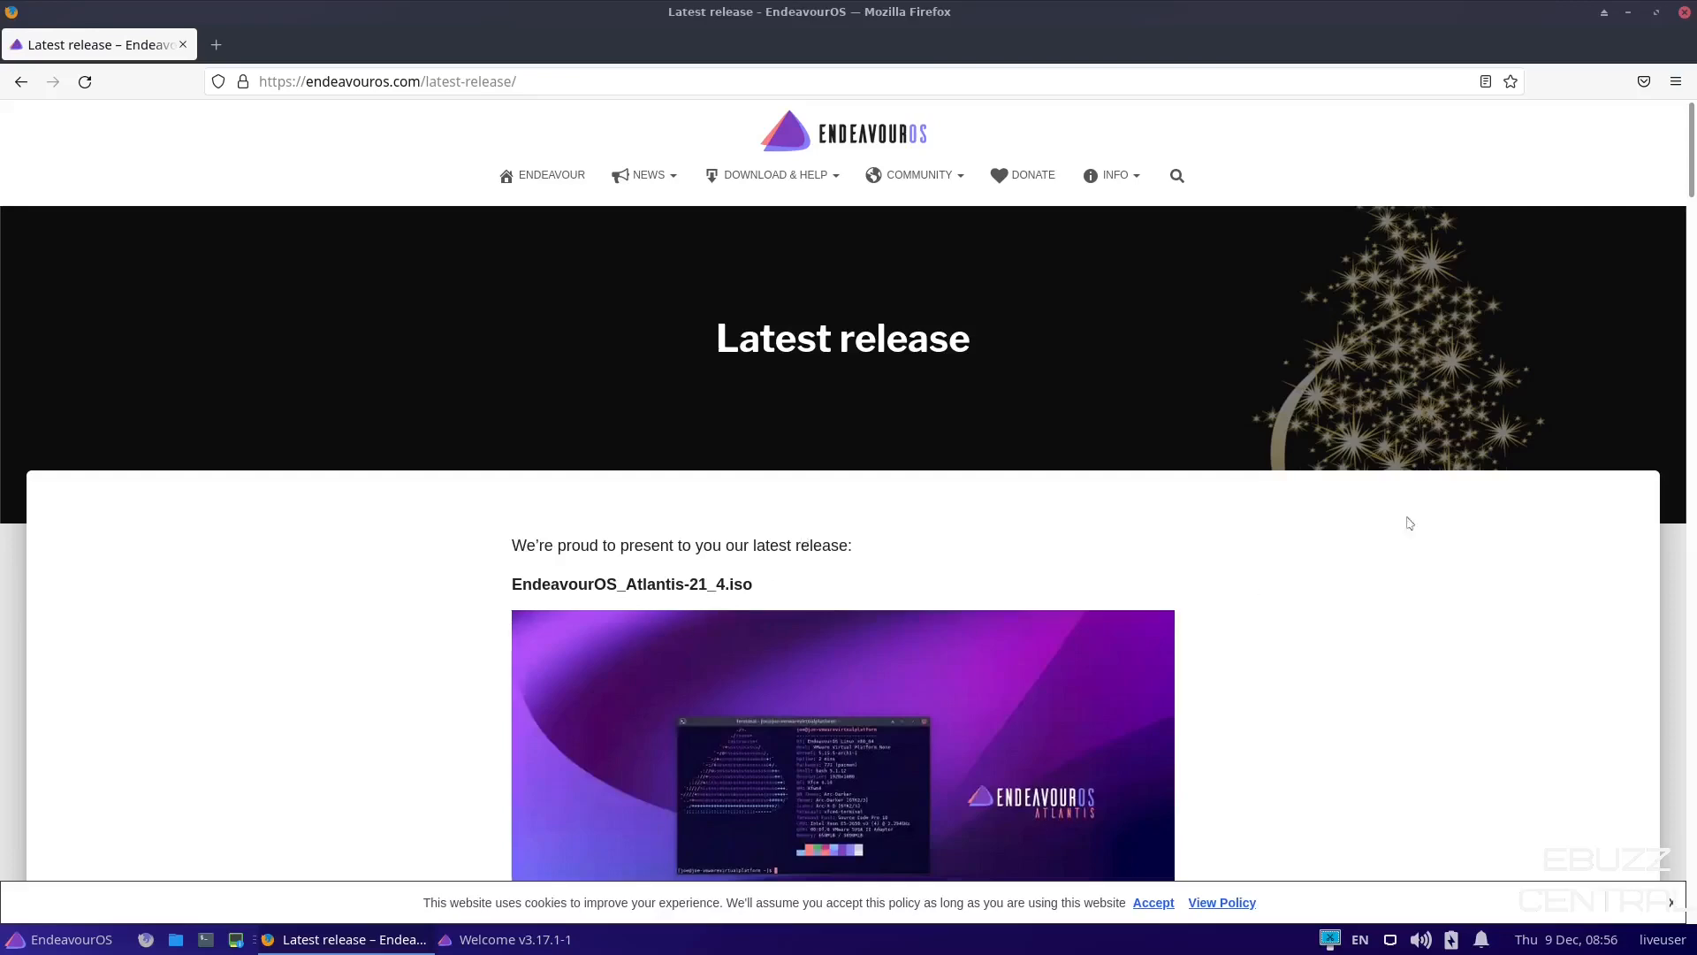
Close Firefox and drag the Welcome window to a new spot on the desktop.
click(1684, 12)
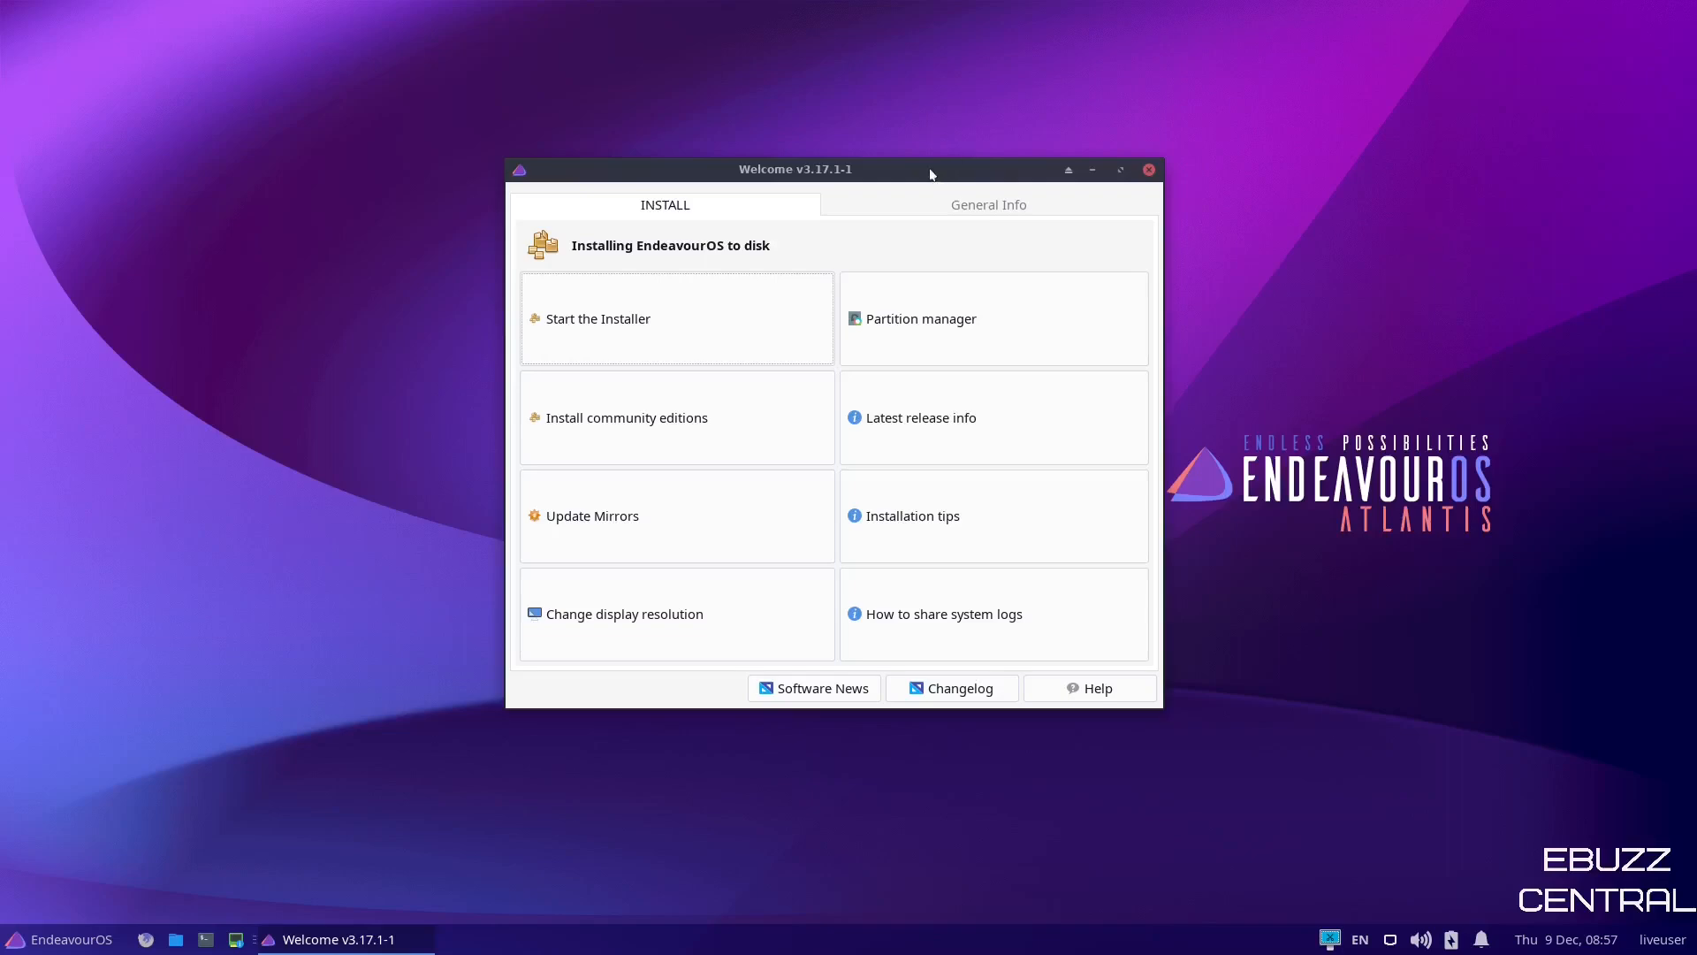
mouse_move(935, 170)
mouse_down()
mouse_move(910, 111)
mouse_move(910, 186)
mouse_up()
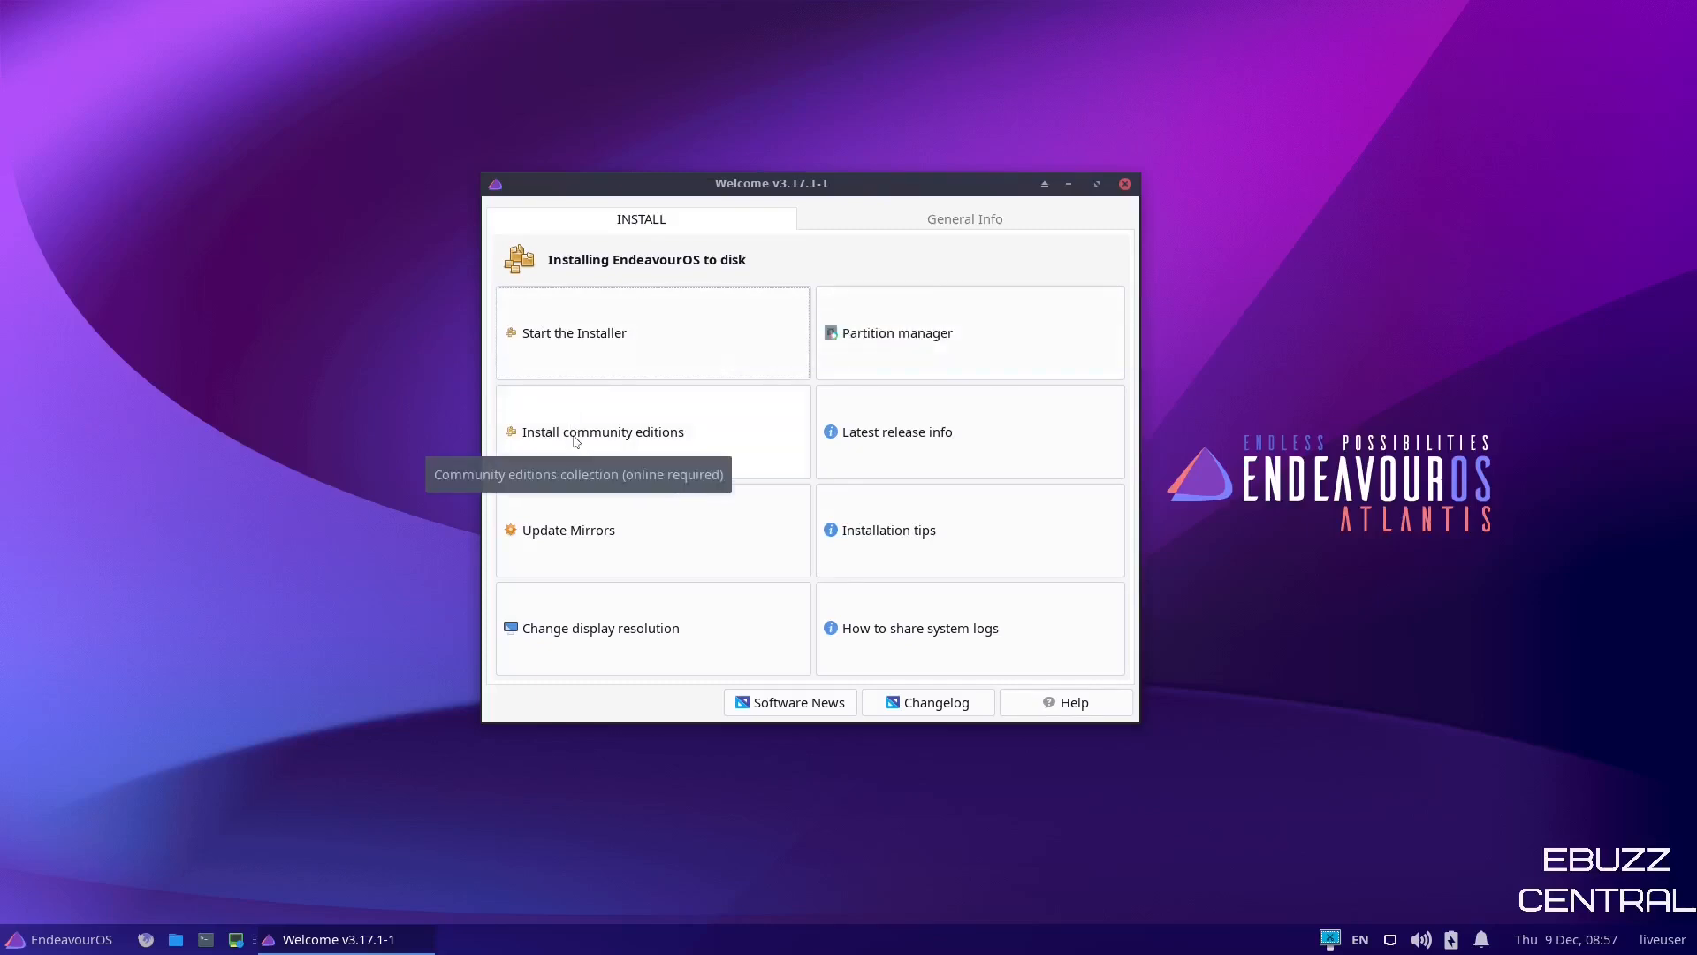
Run the community editions installer with Erase disk up to Editions, then cancel and confirm Yes.
click(618, 446)
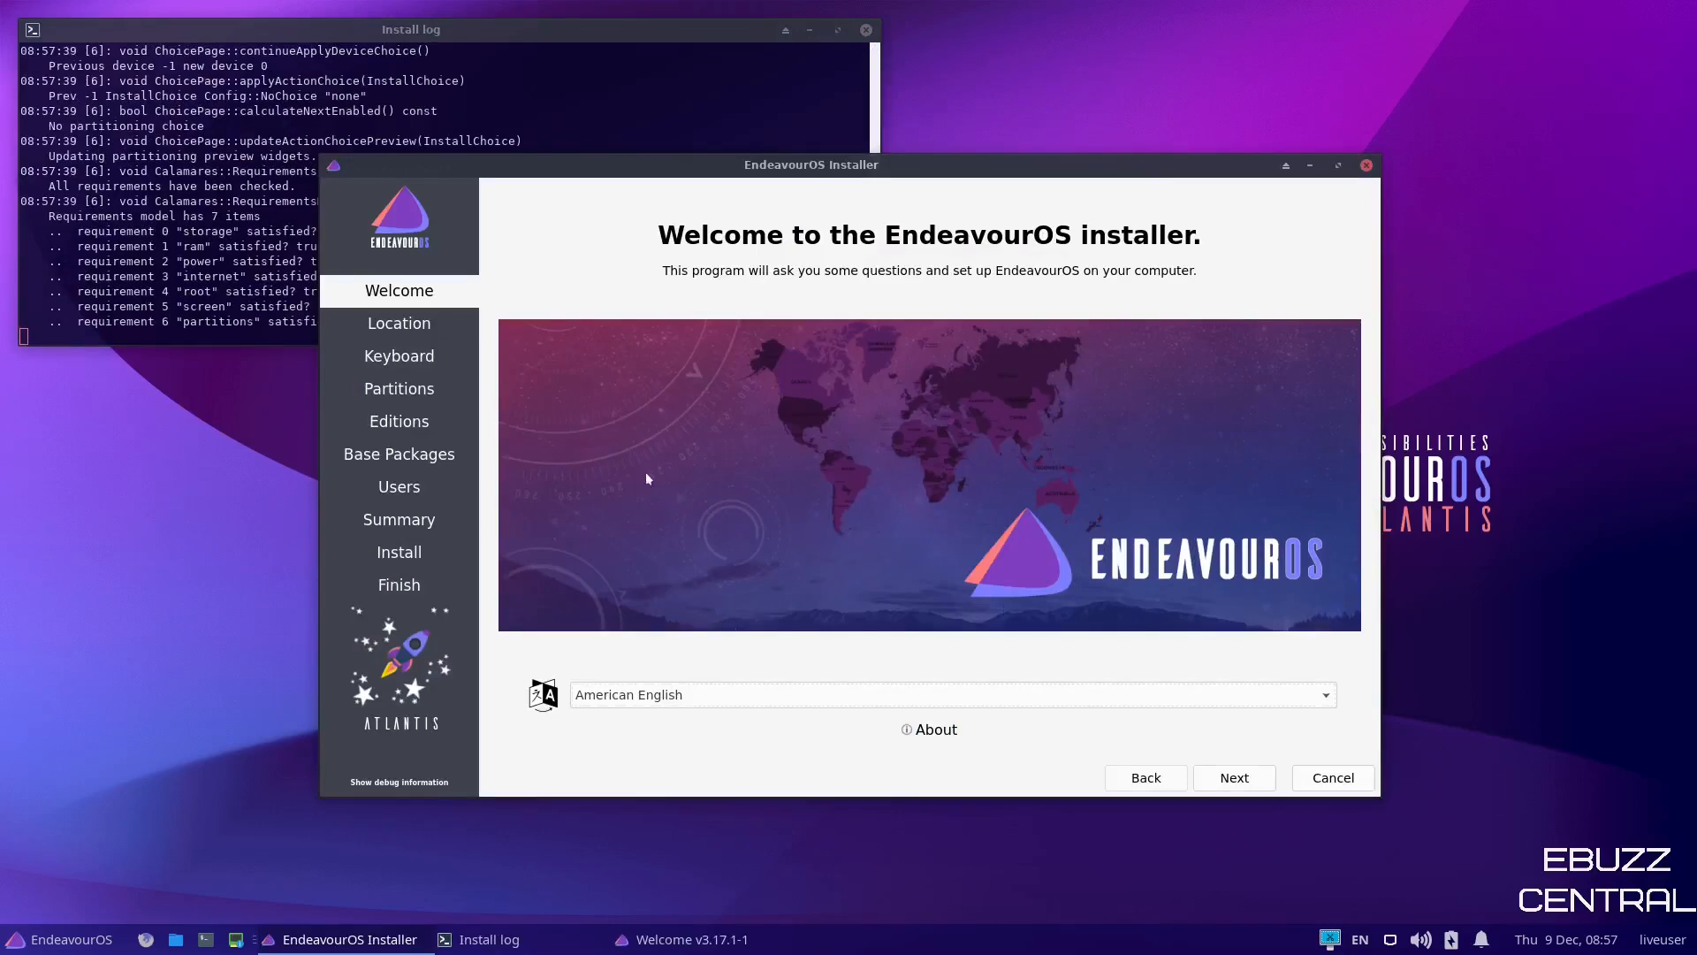
click(1234, 777)
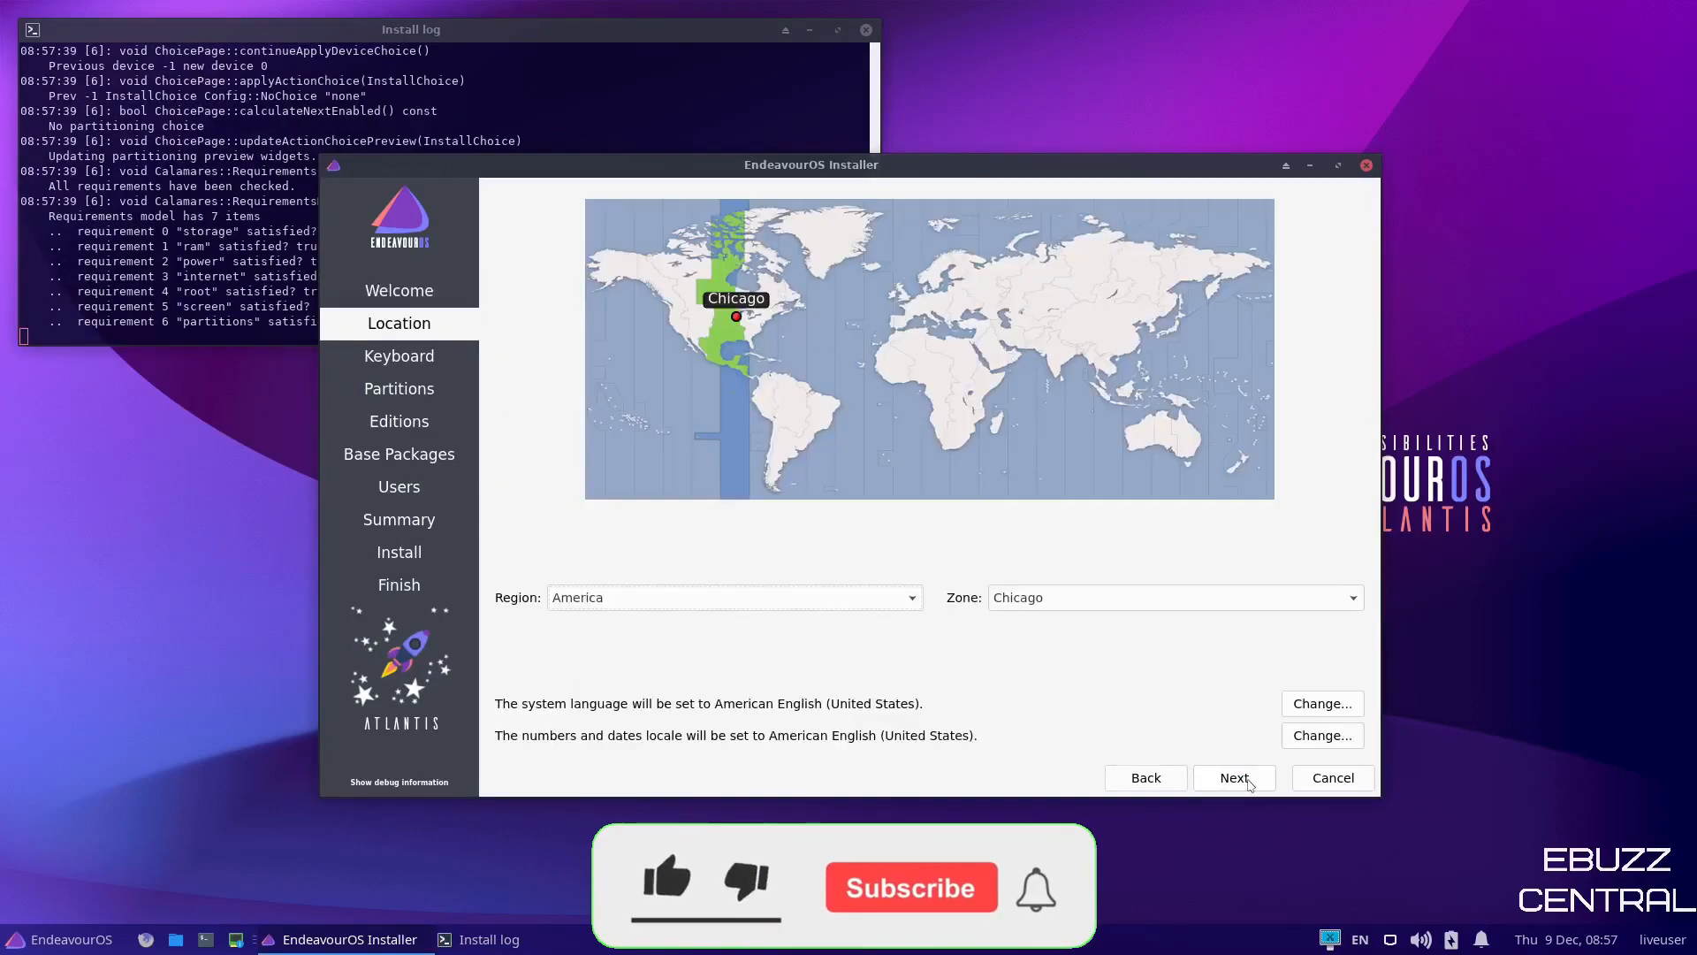
click(1234, 777)
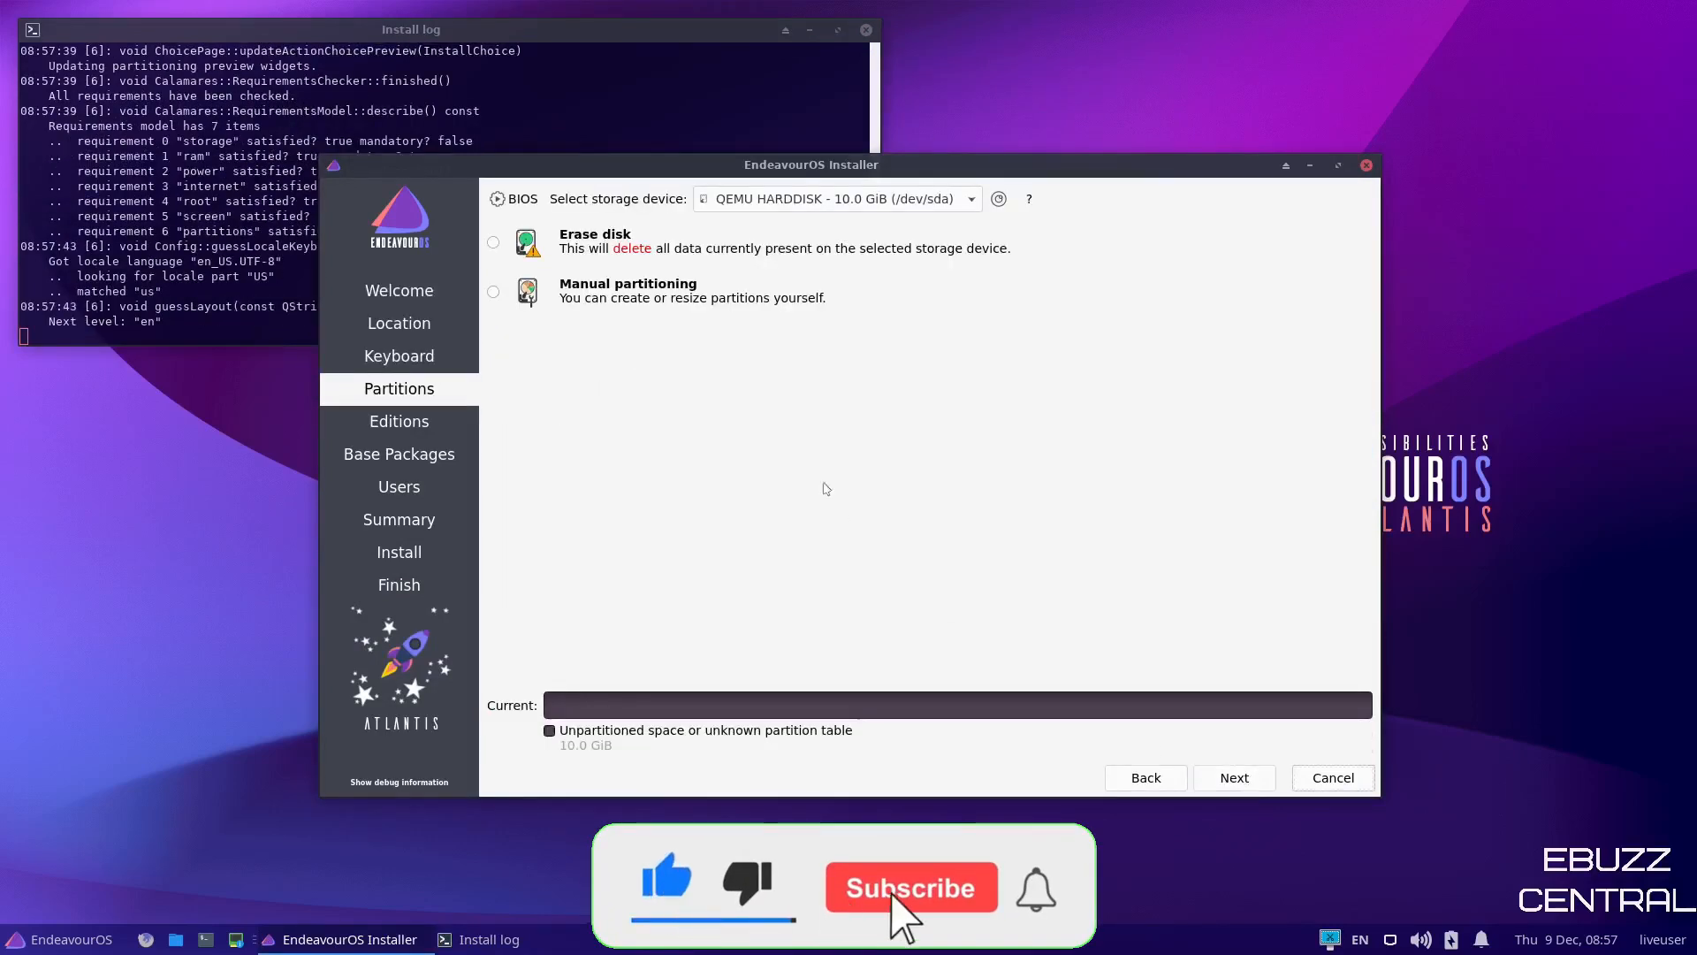
click(493, 243)
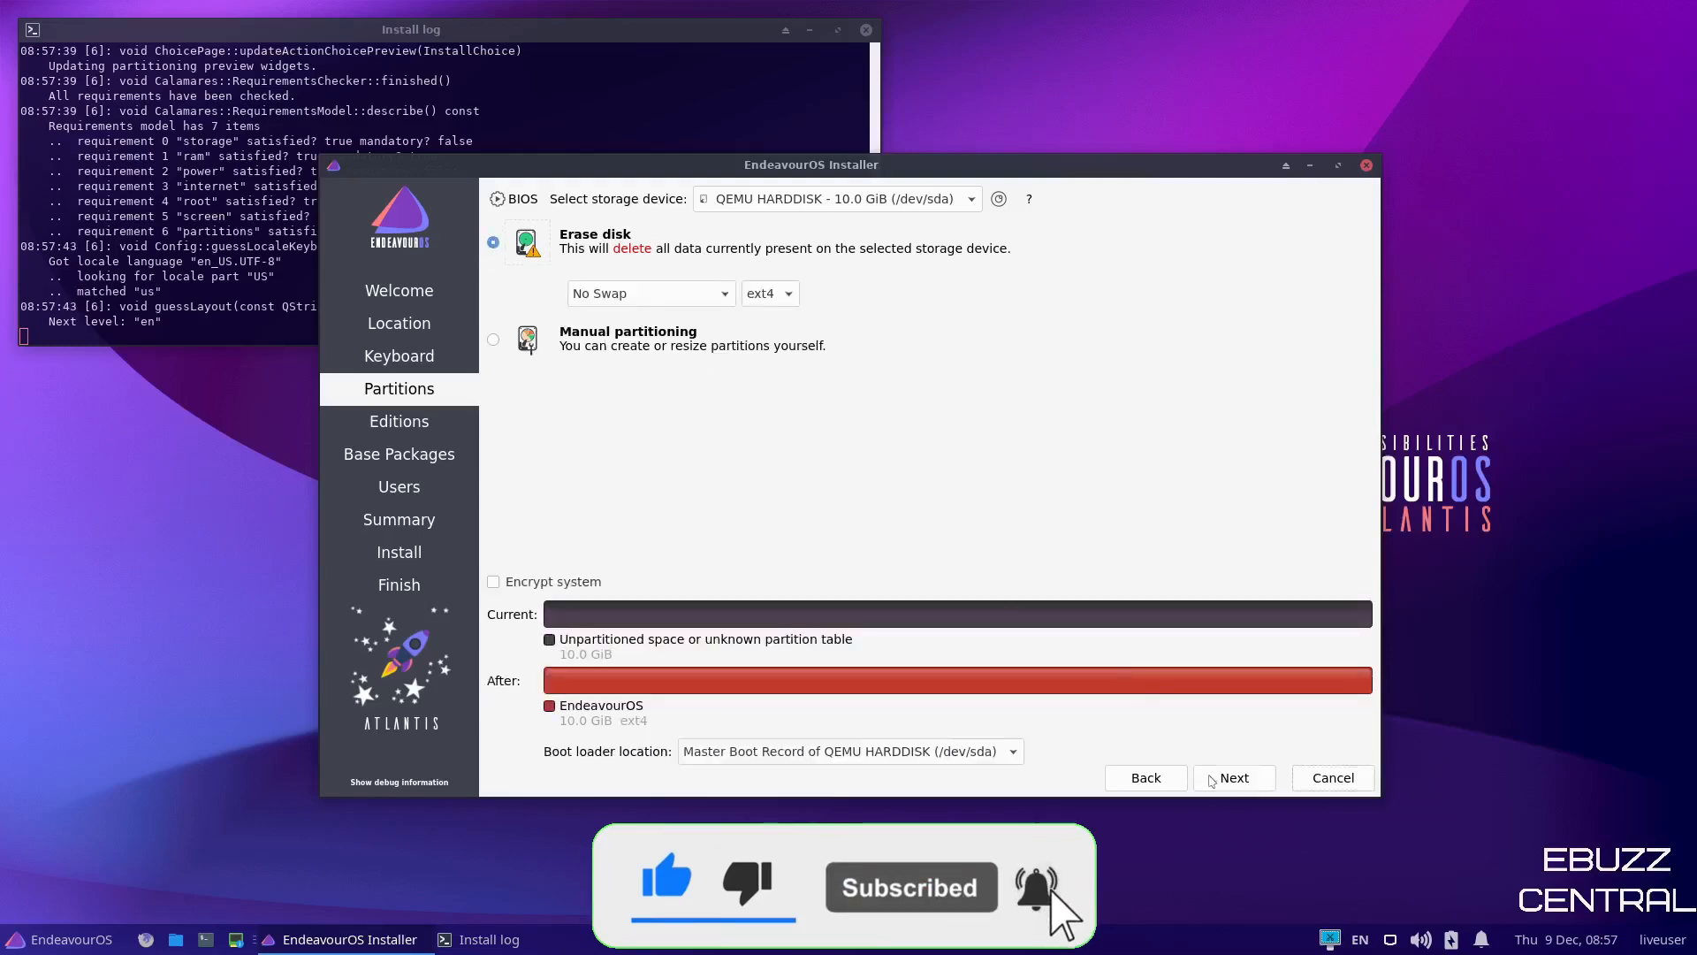
click(1234, 777)
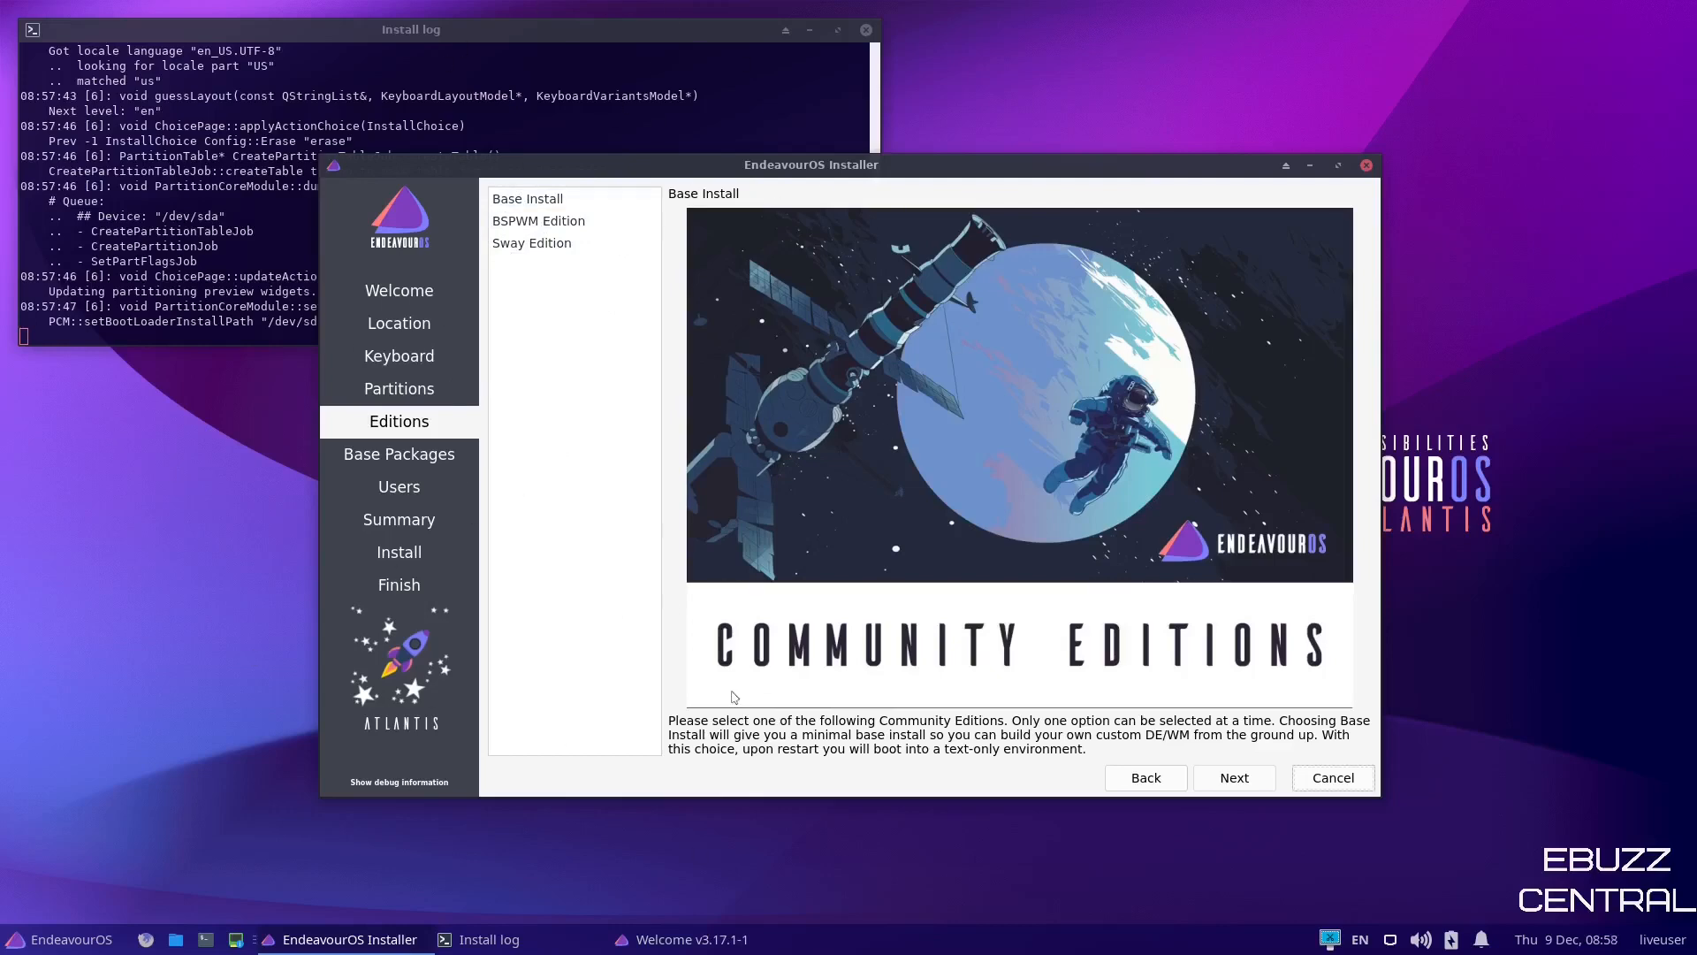
click(1369, 168)
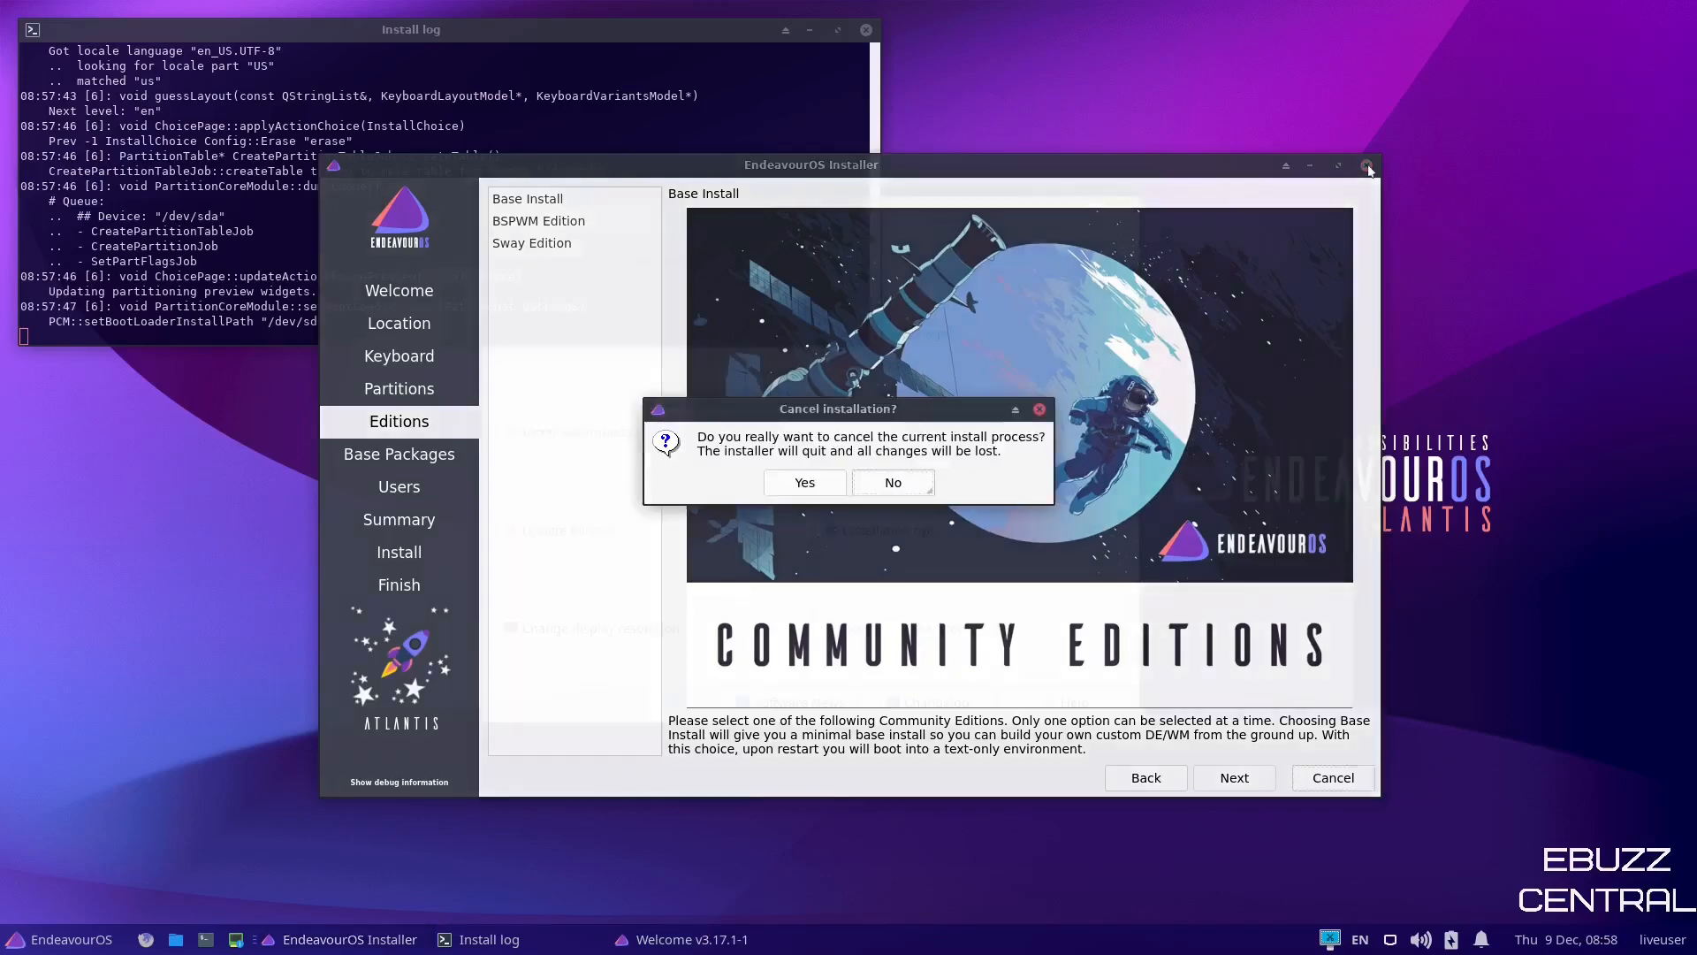
click(803, 486)
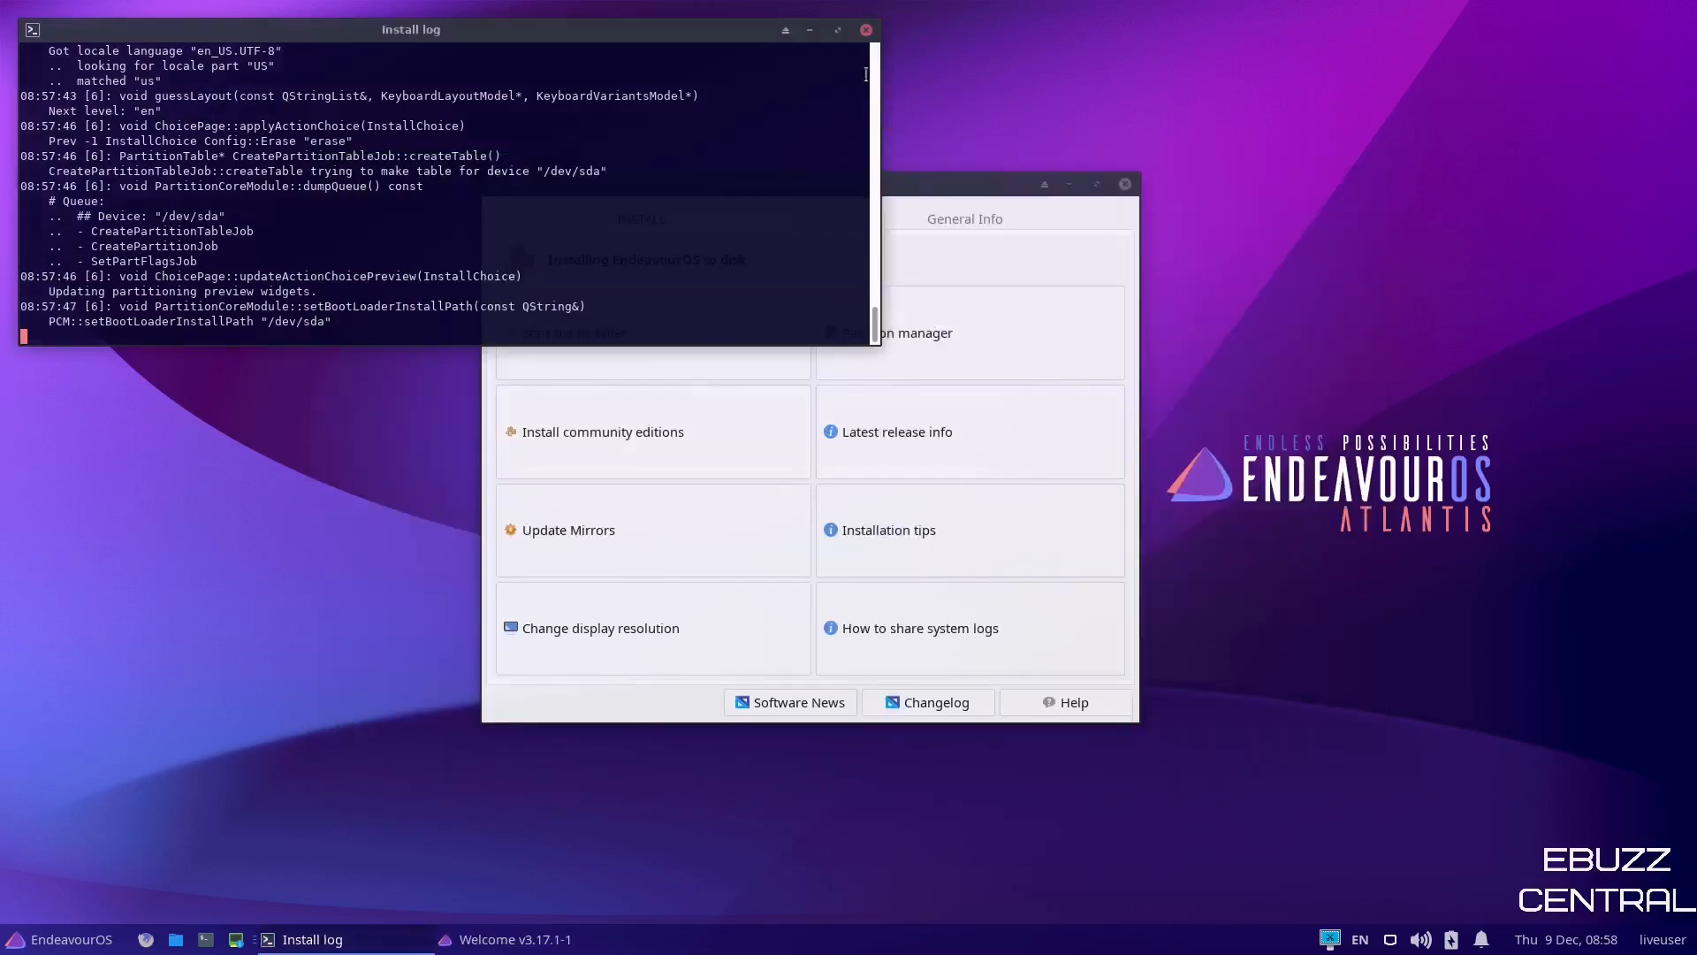
click(864, 29)
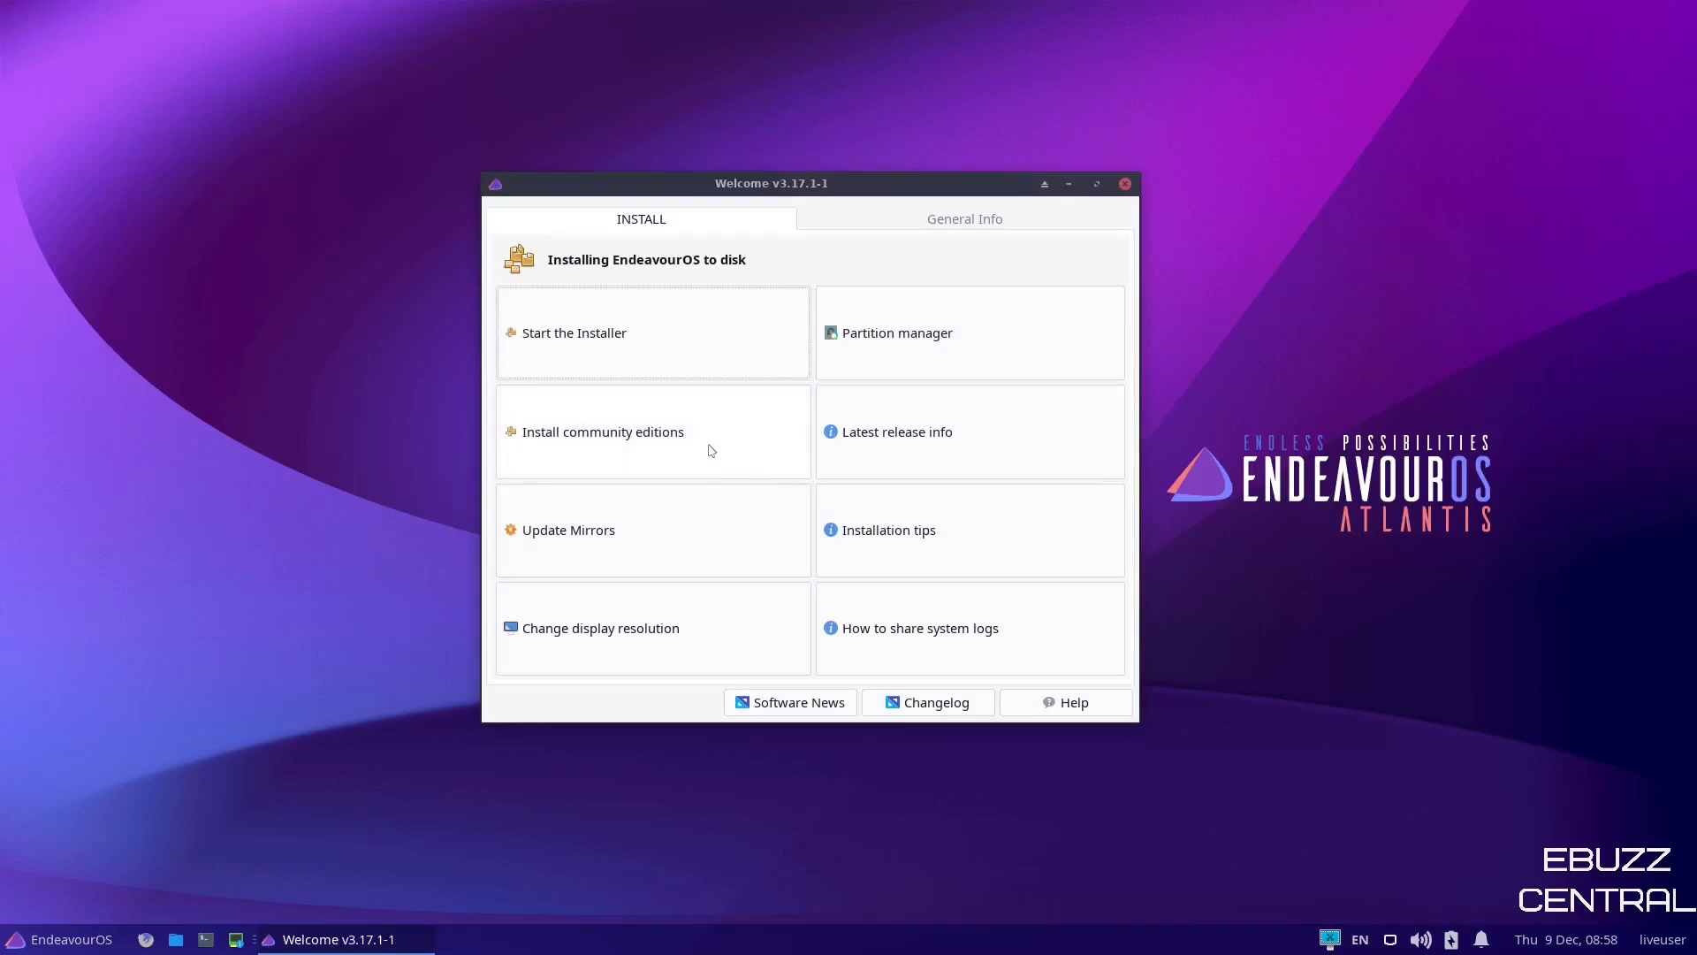
click(878, 436)
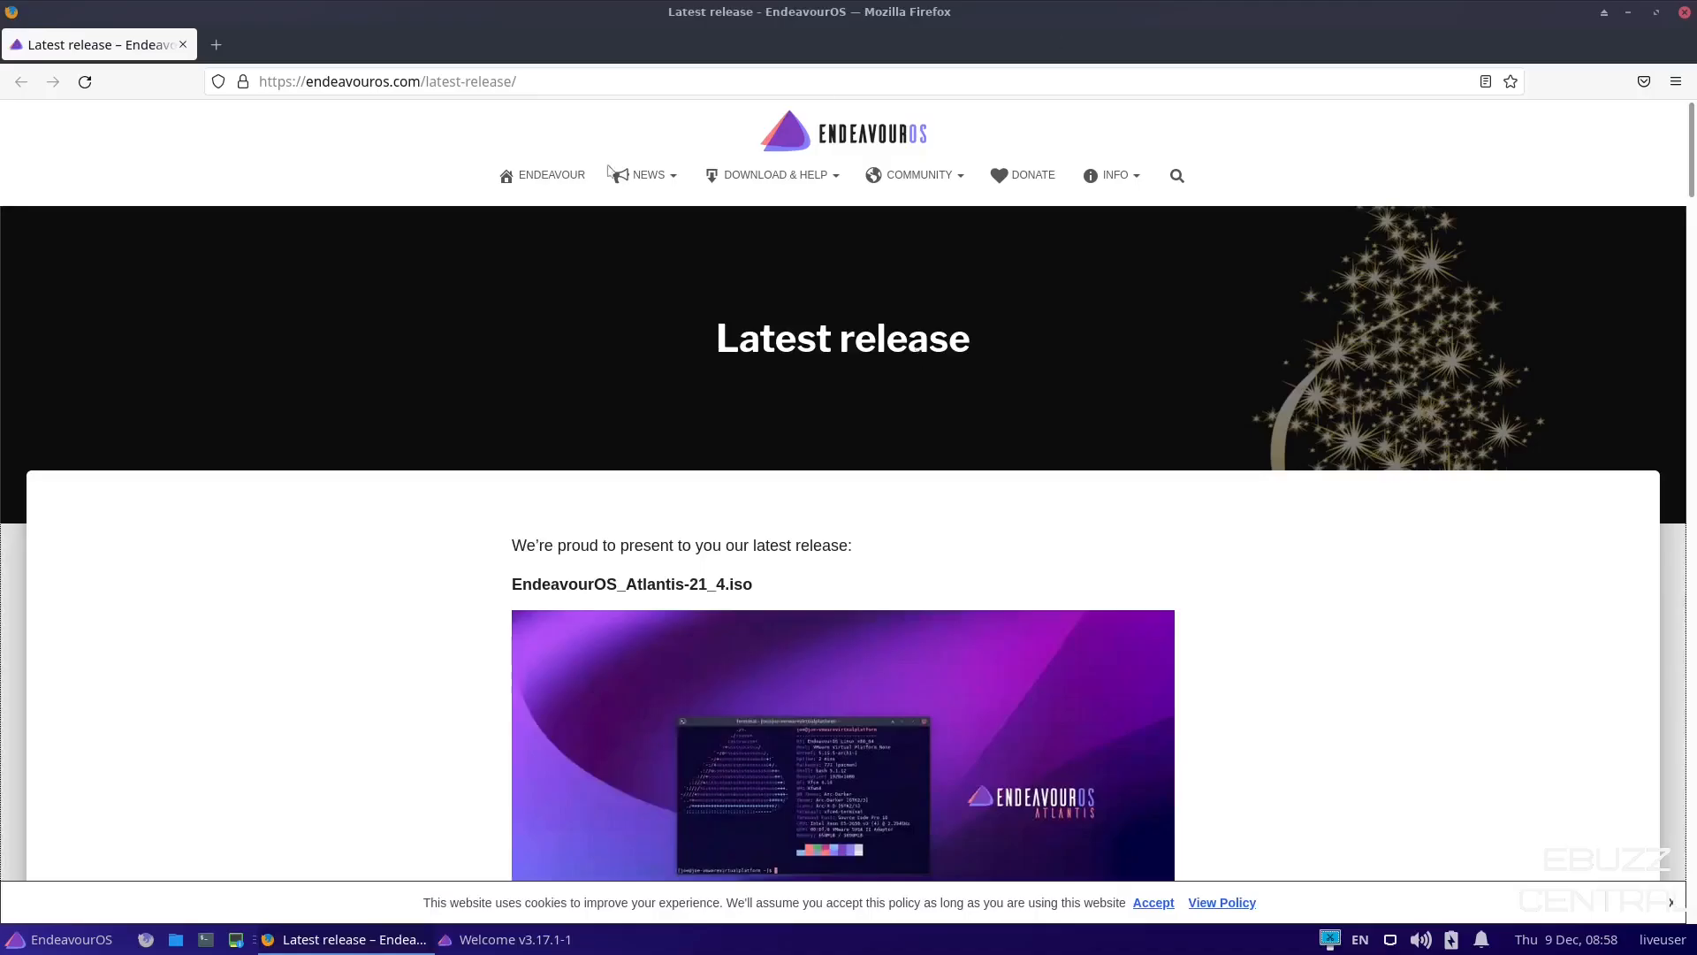
scroll(1127, 470, down, 5)
scroll(1101, 515, down, 4)
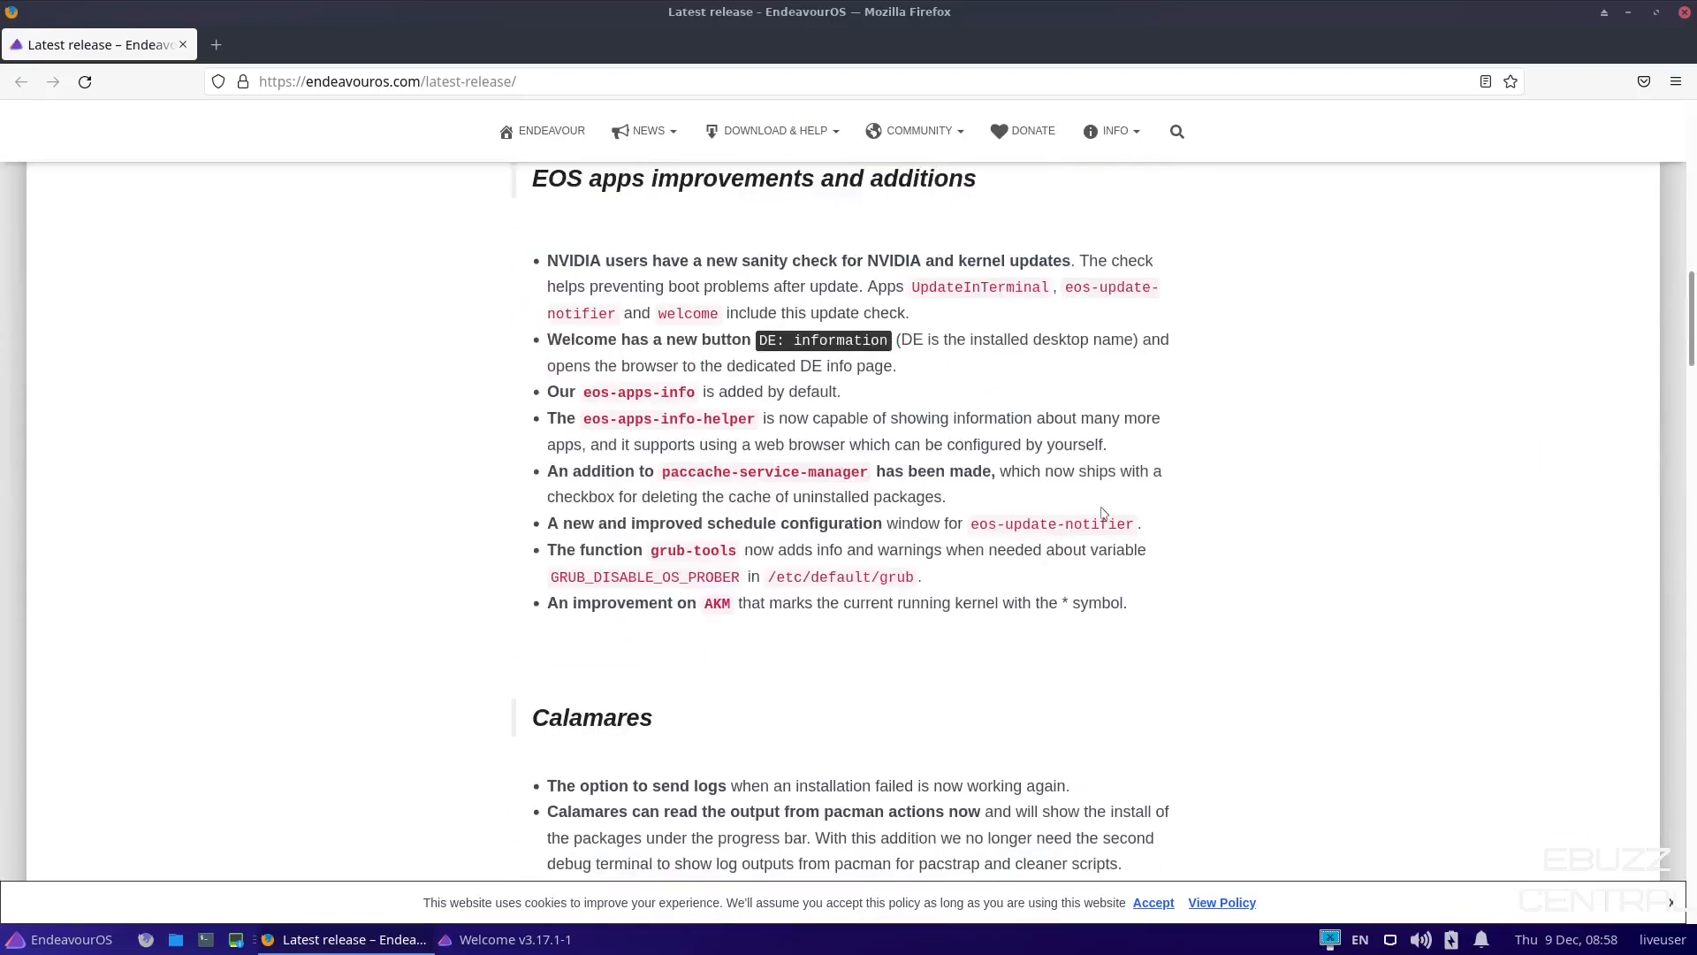
scroll(1102, 514, up, 4)
scroll(1073, 513, up, 1)
scroll(1073, 512, up, 8)
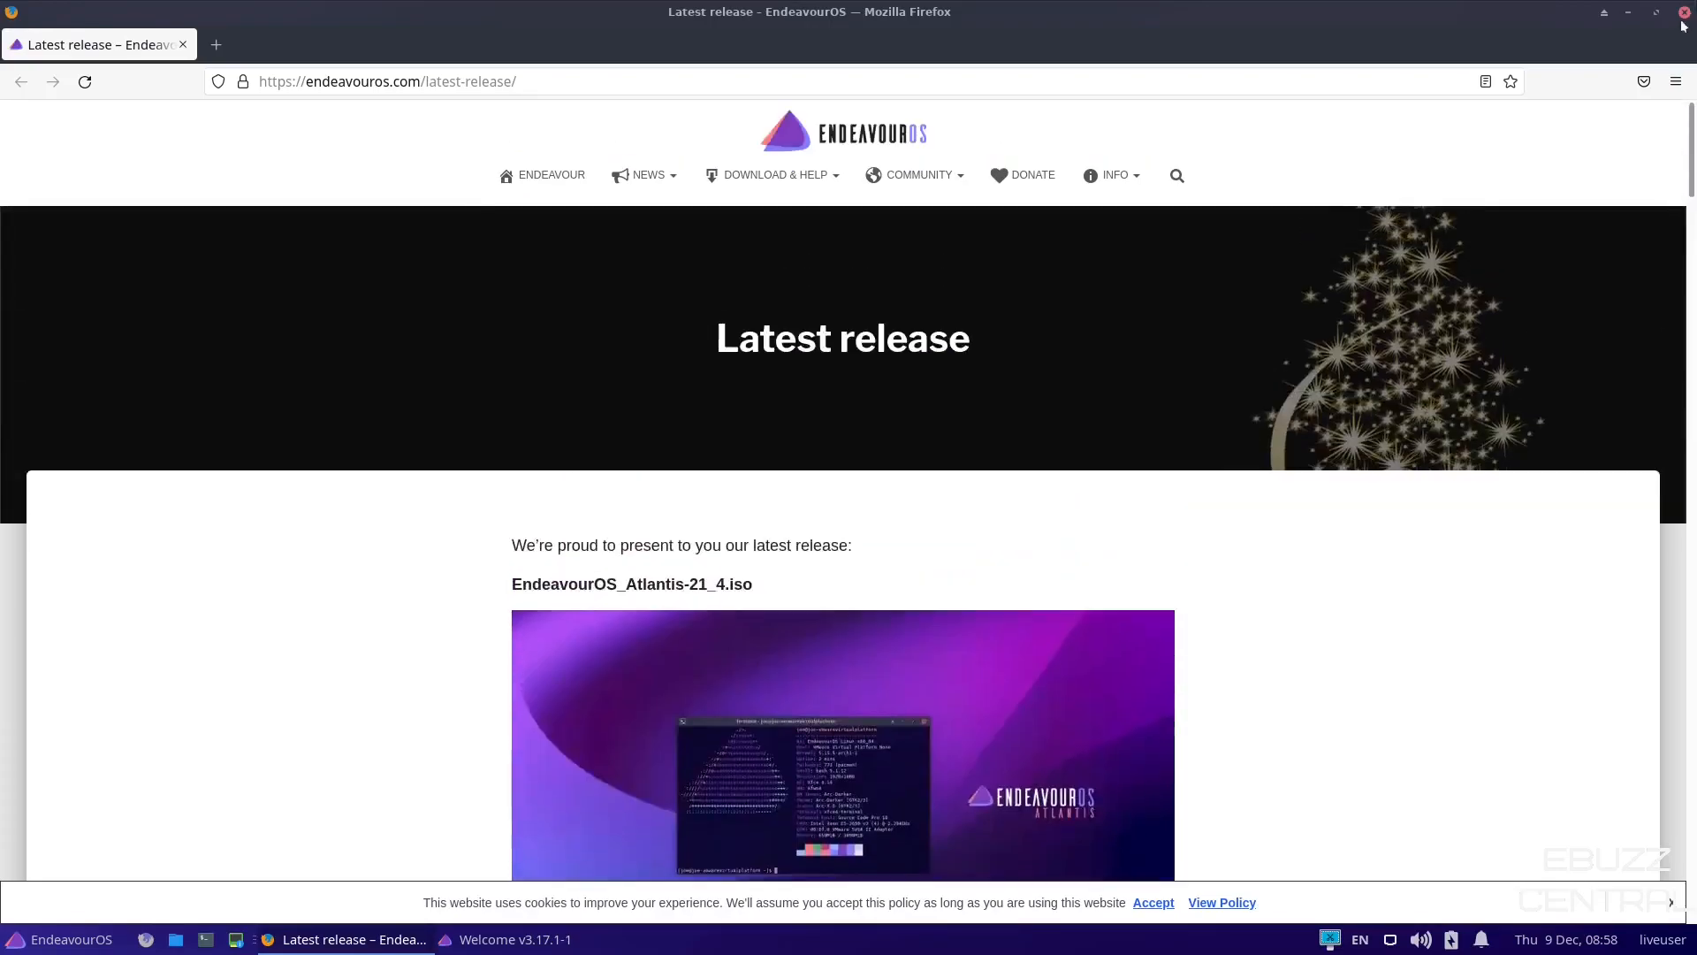
click(1684, 13)
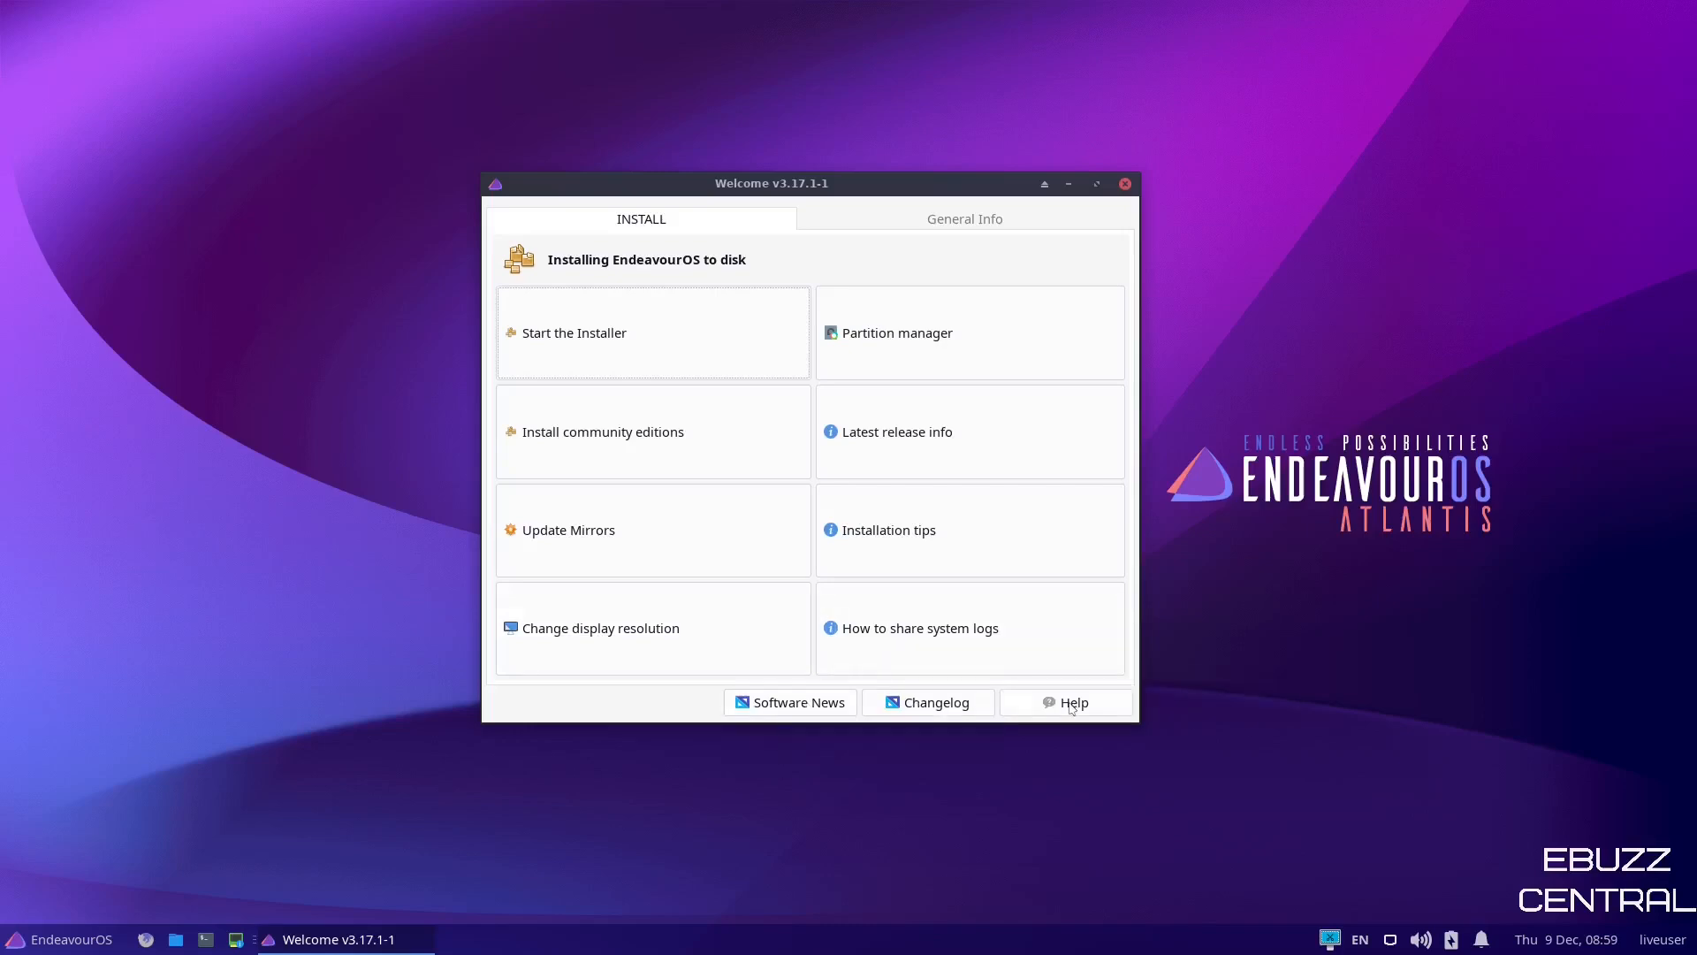
click(980, 228)
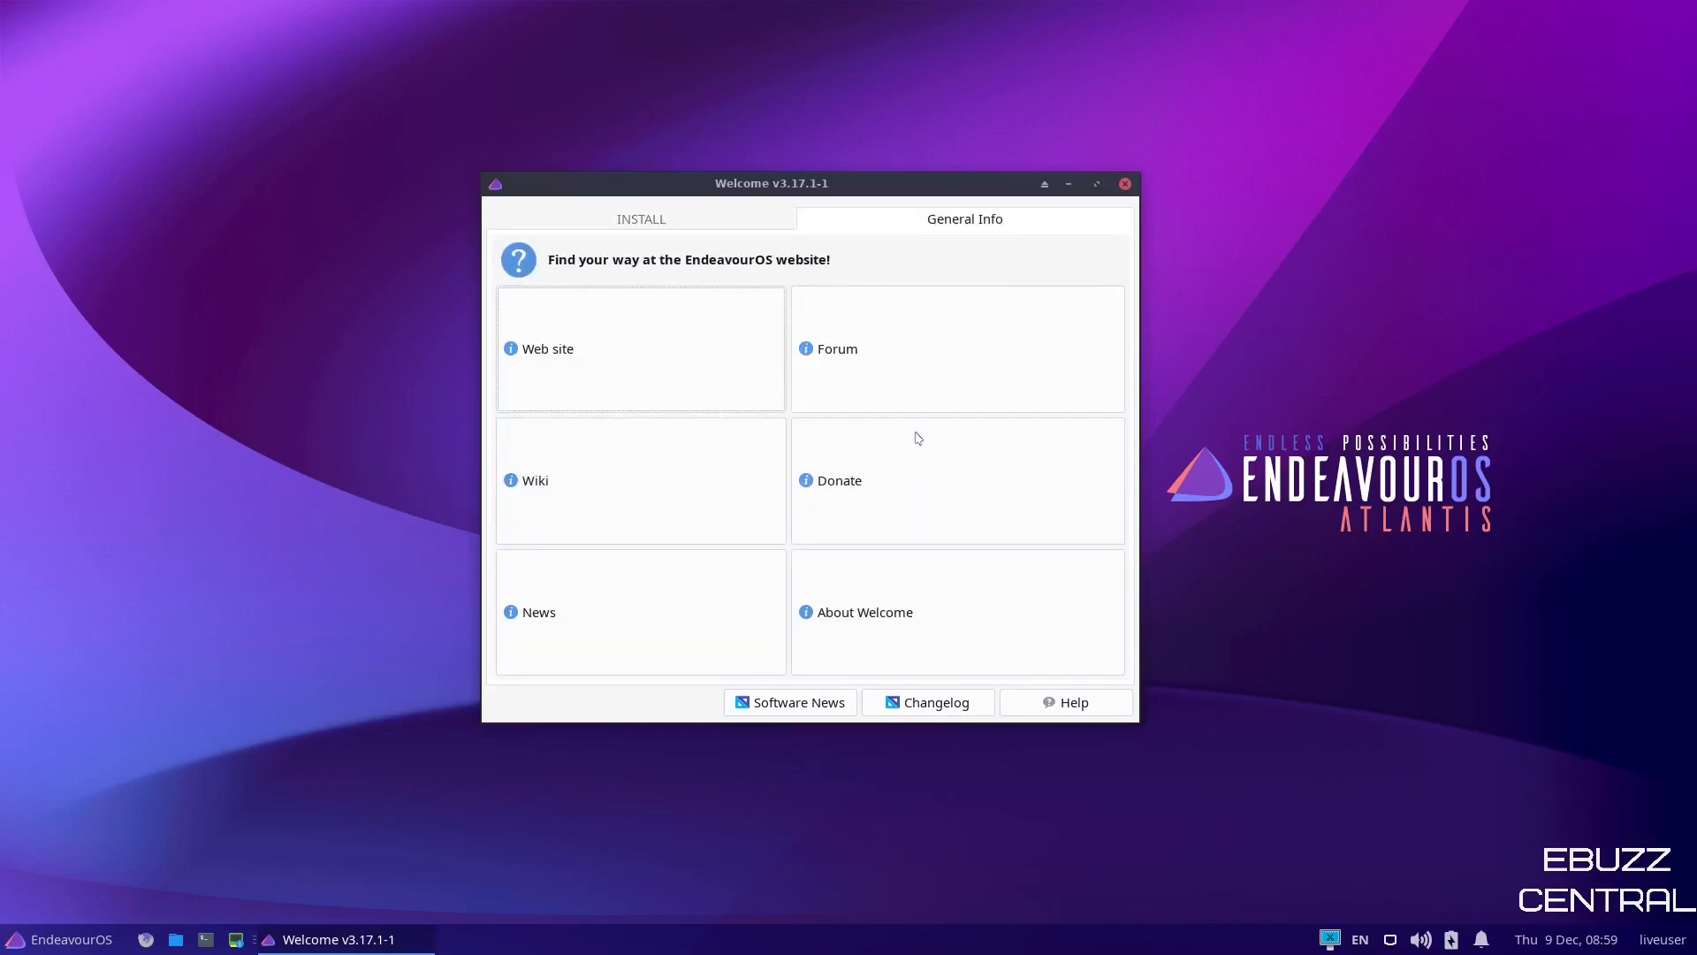
Visit the EndeavourOS forum from the General Info links, then close Firefox.
click(861, 352)
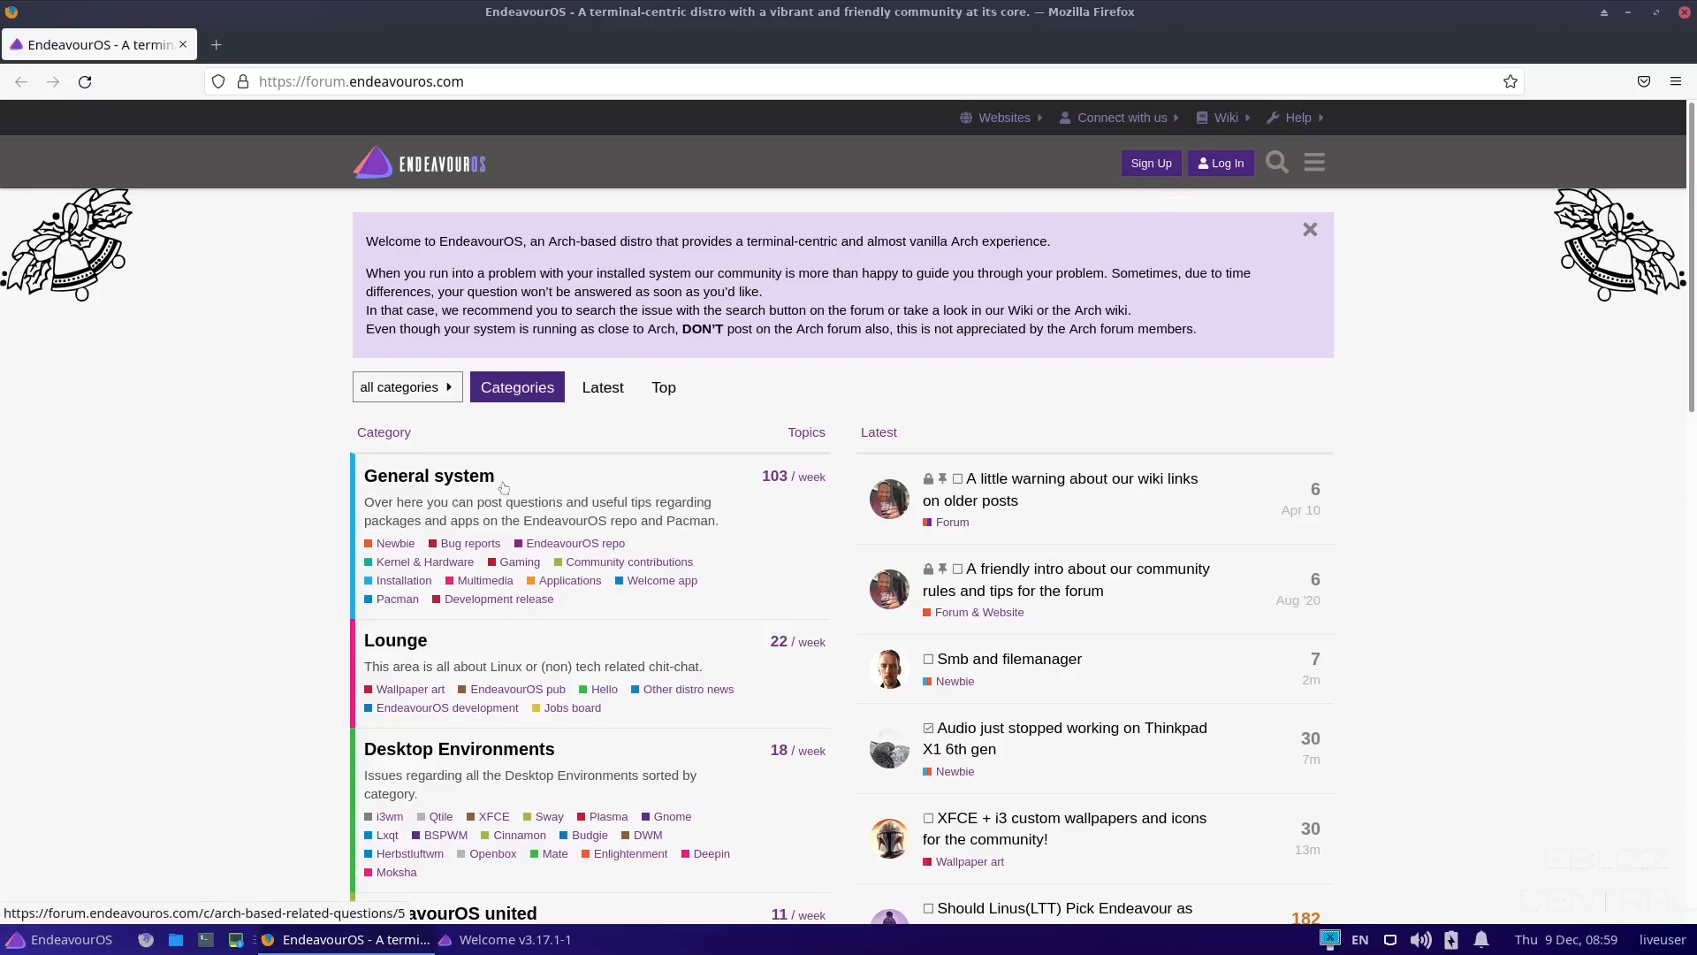
scroll(514, 642, down, 5)
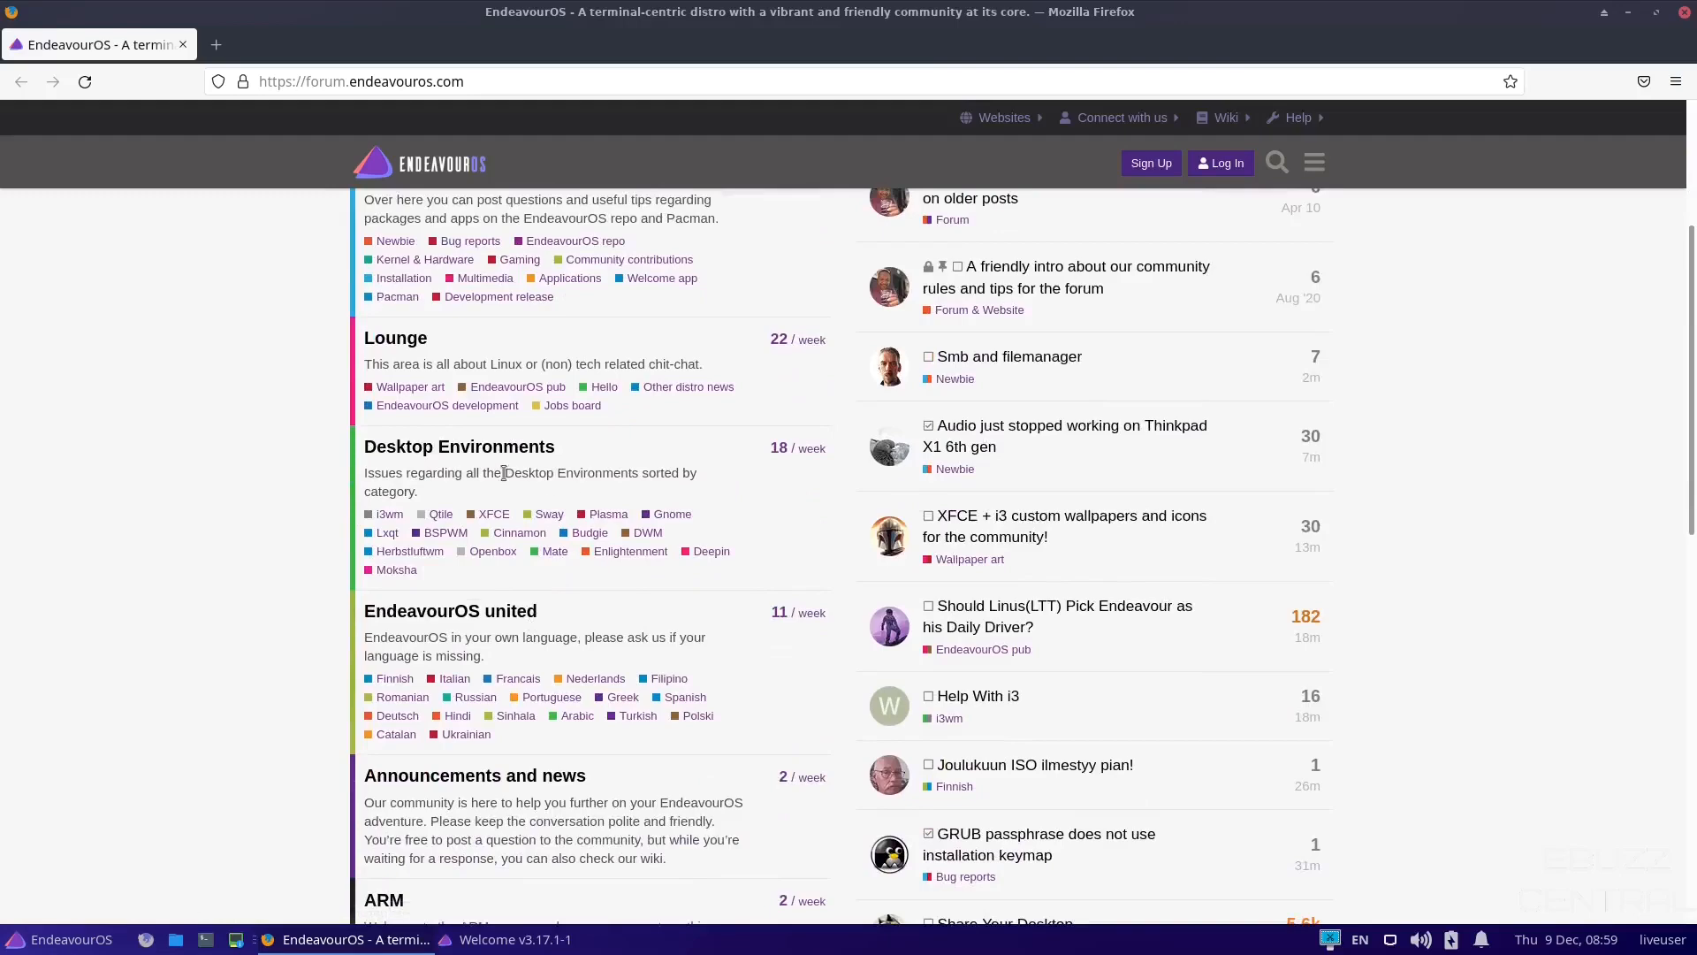
scroll(555, 433, down, 3)
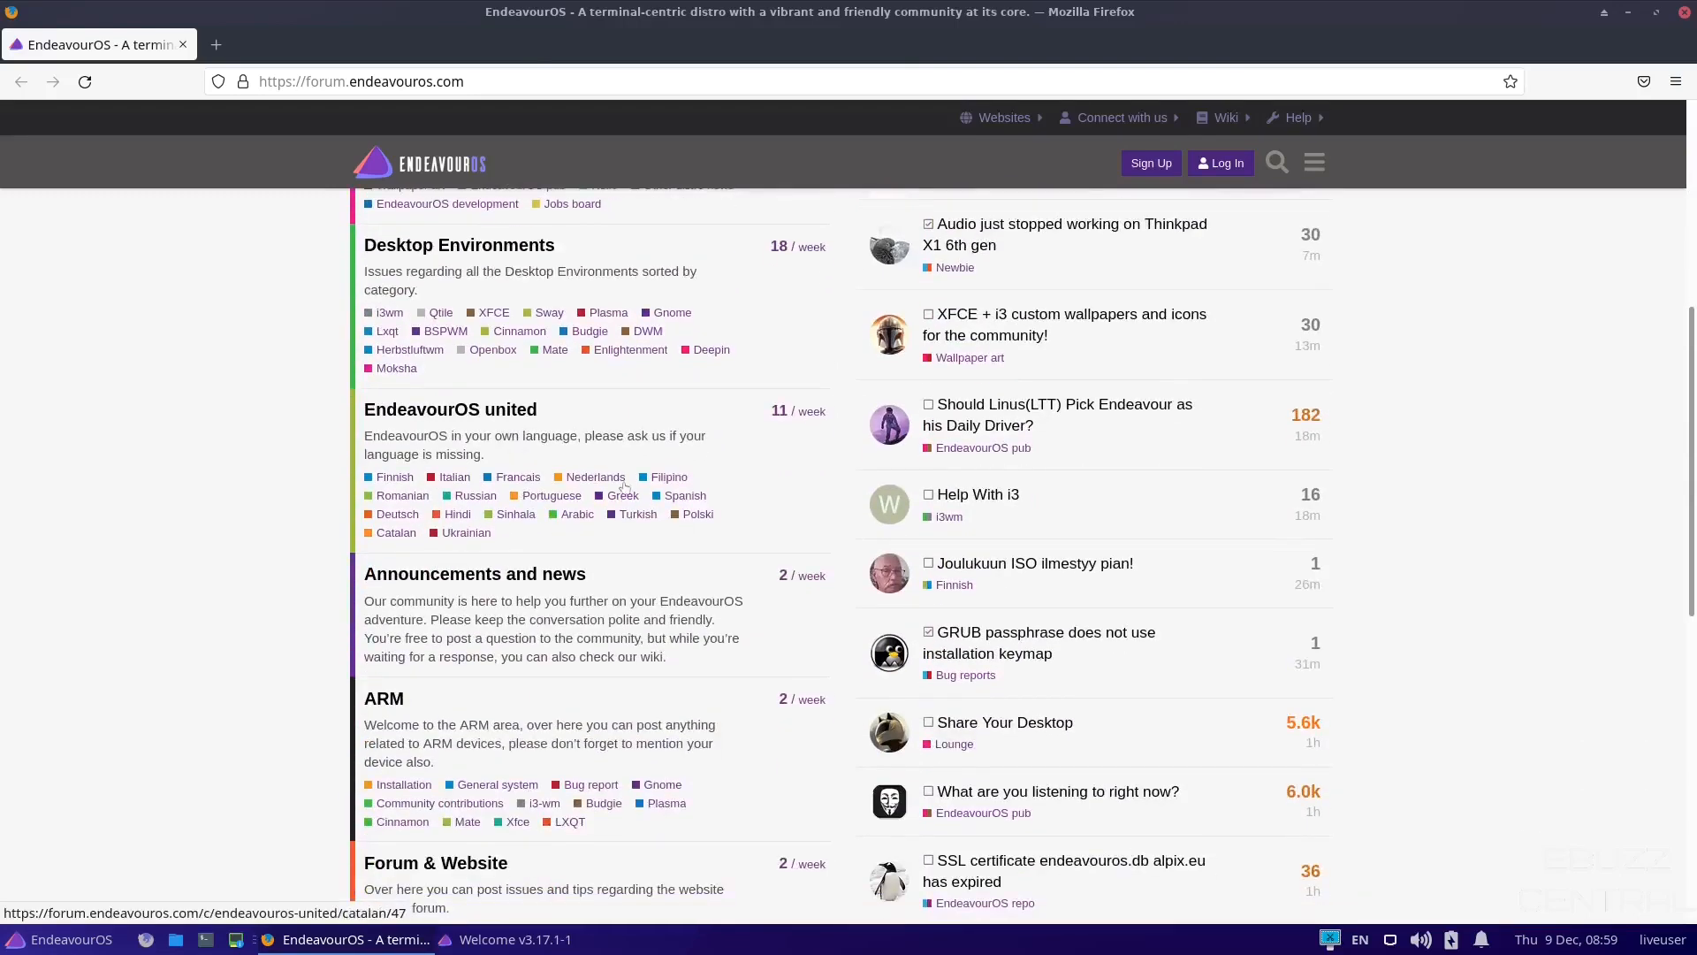
scroll(533, 626, down, 6)
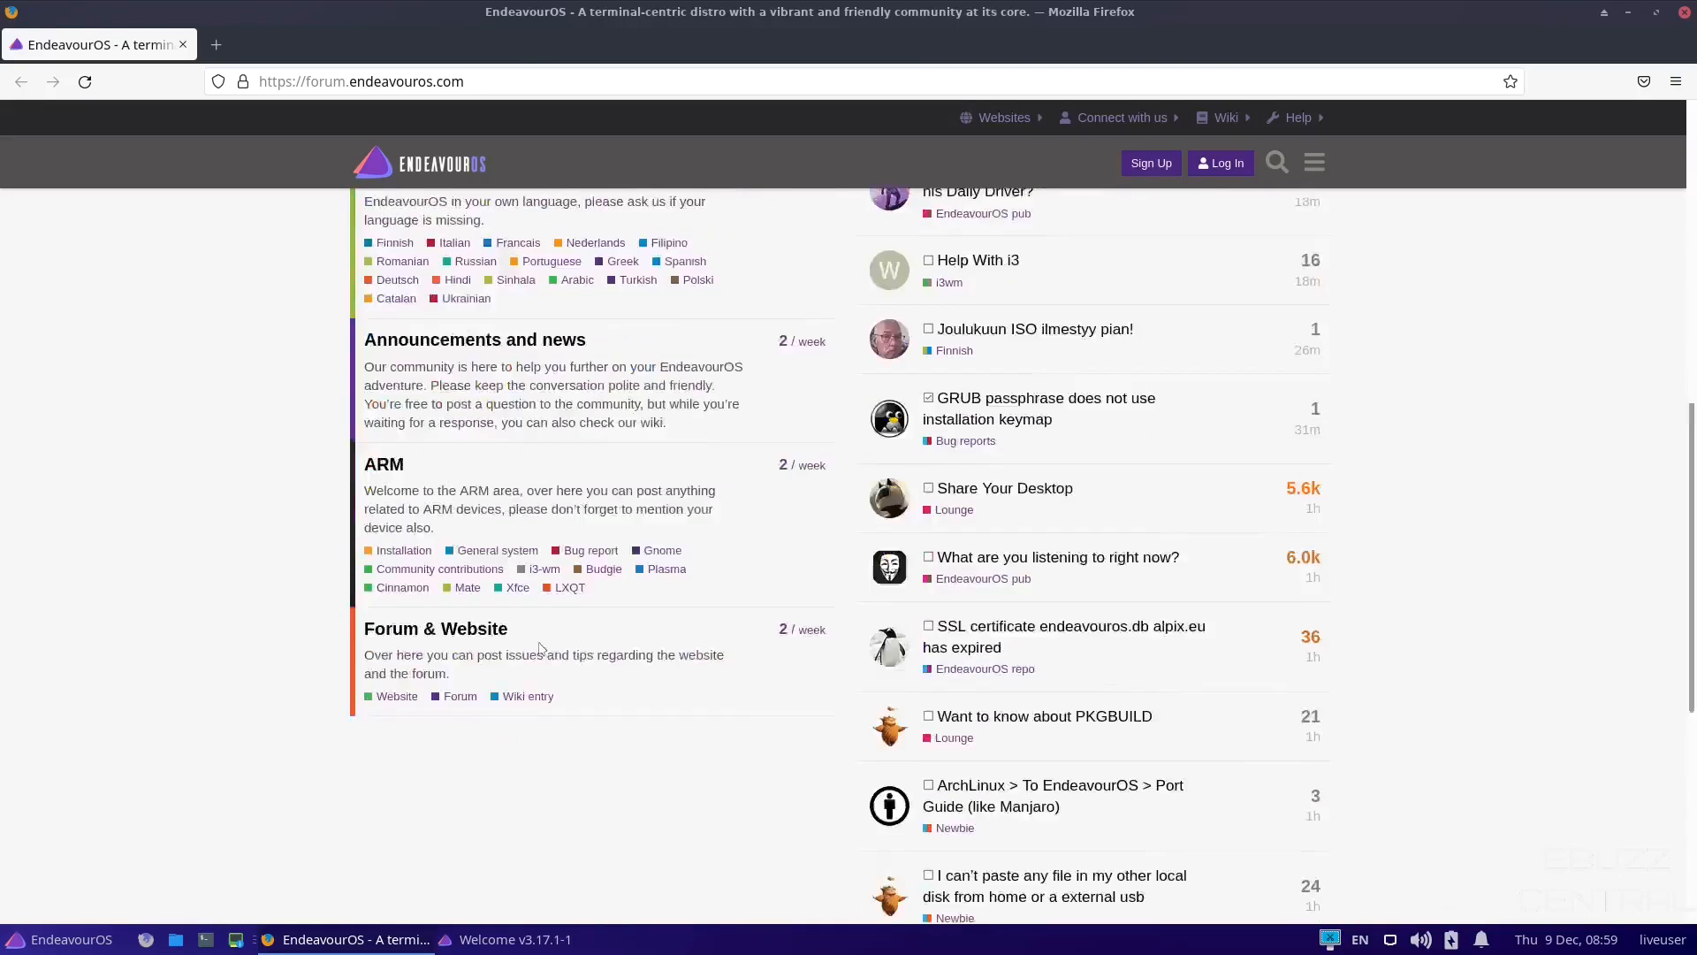
scroll(556, 652, up, 6)
scroll(556, 651, up, 6)
scroll(556, 652, up, 2)
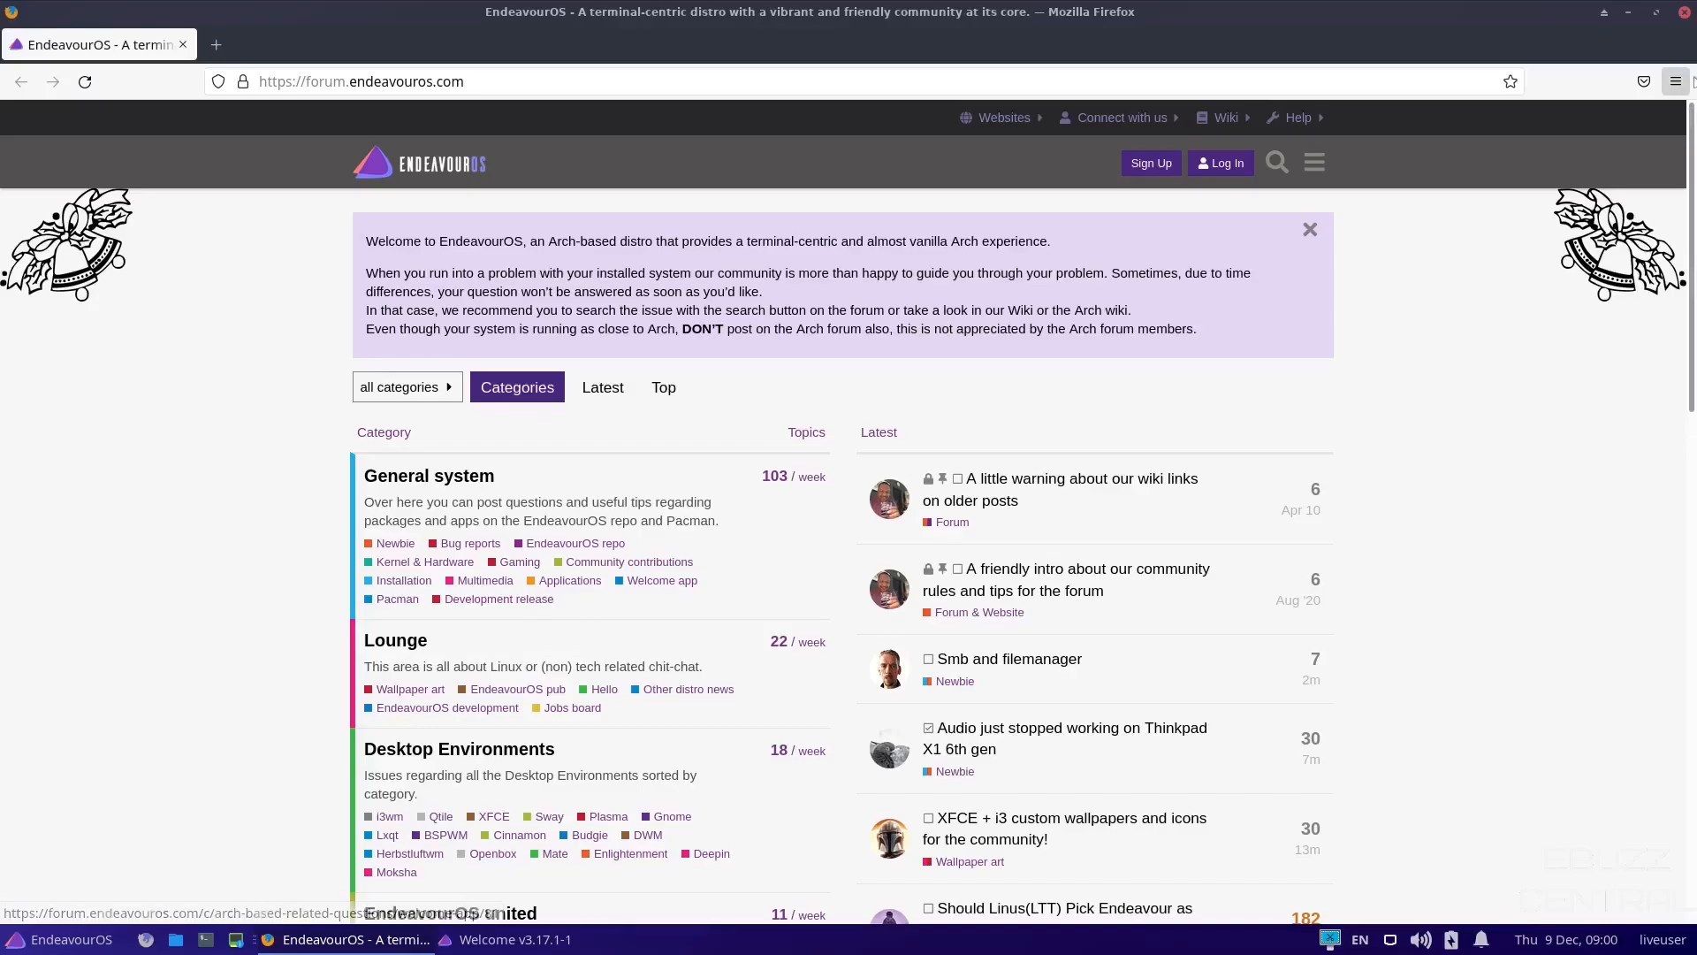
click(1685, 16)
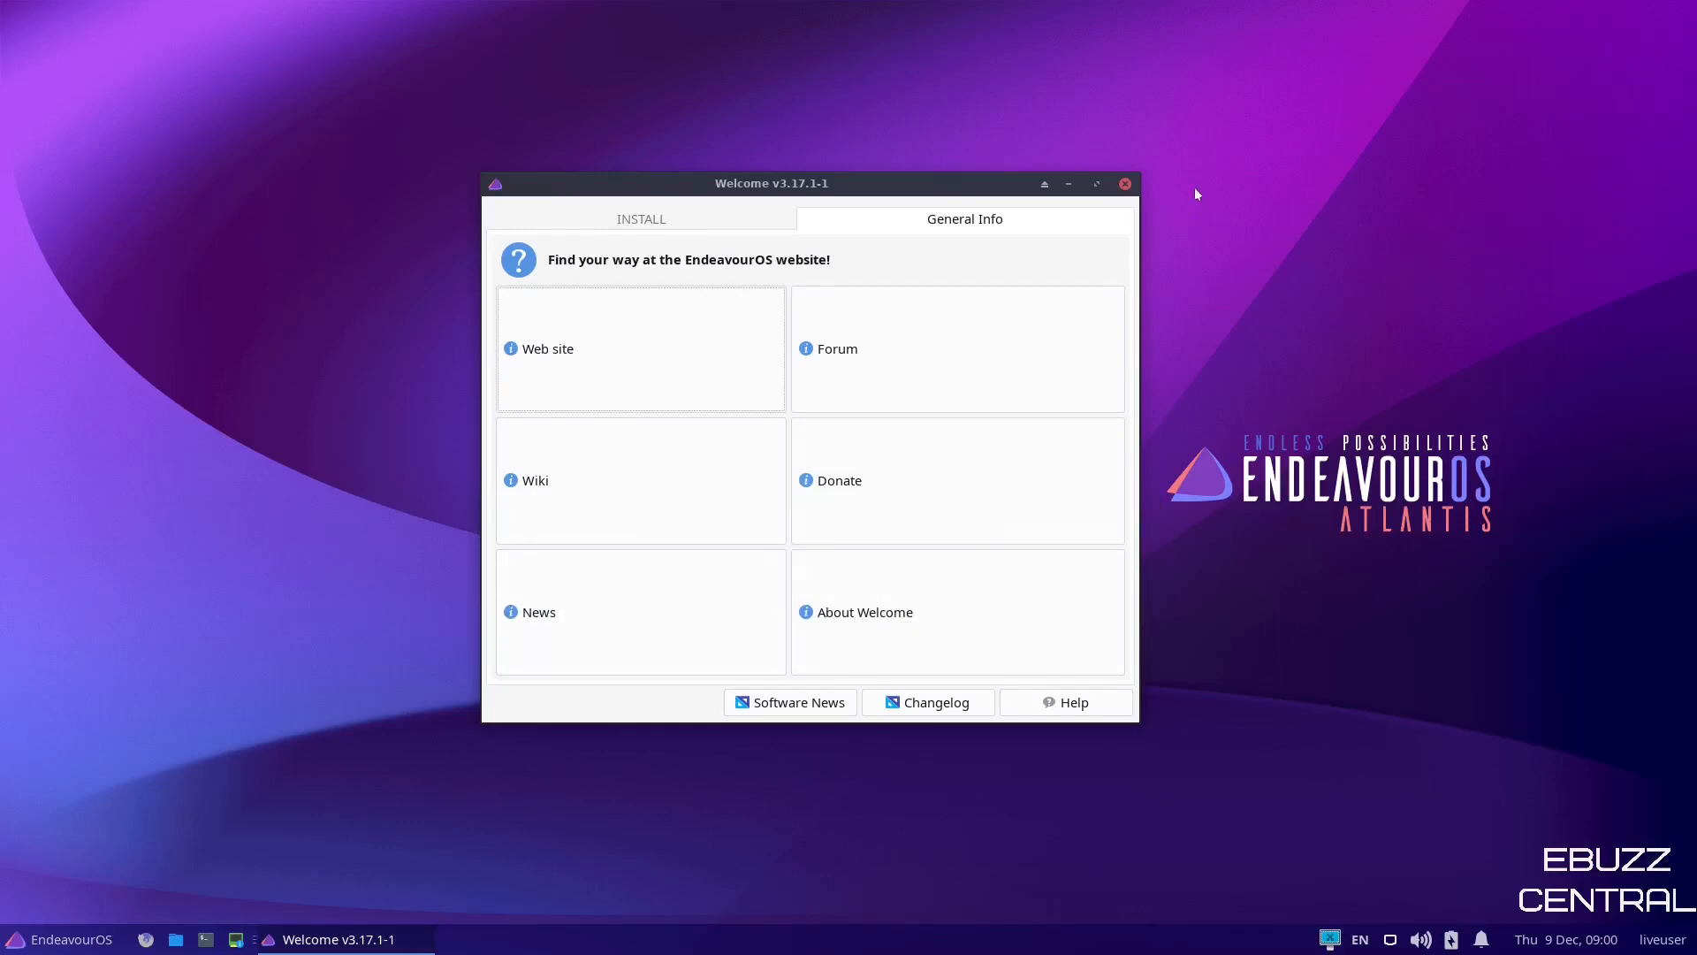
Close the Welcome app and choose Desktop Settings from the desktop's right-click menu.
click(1126, 183)
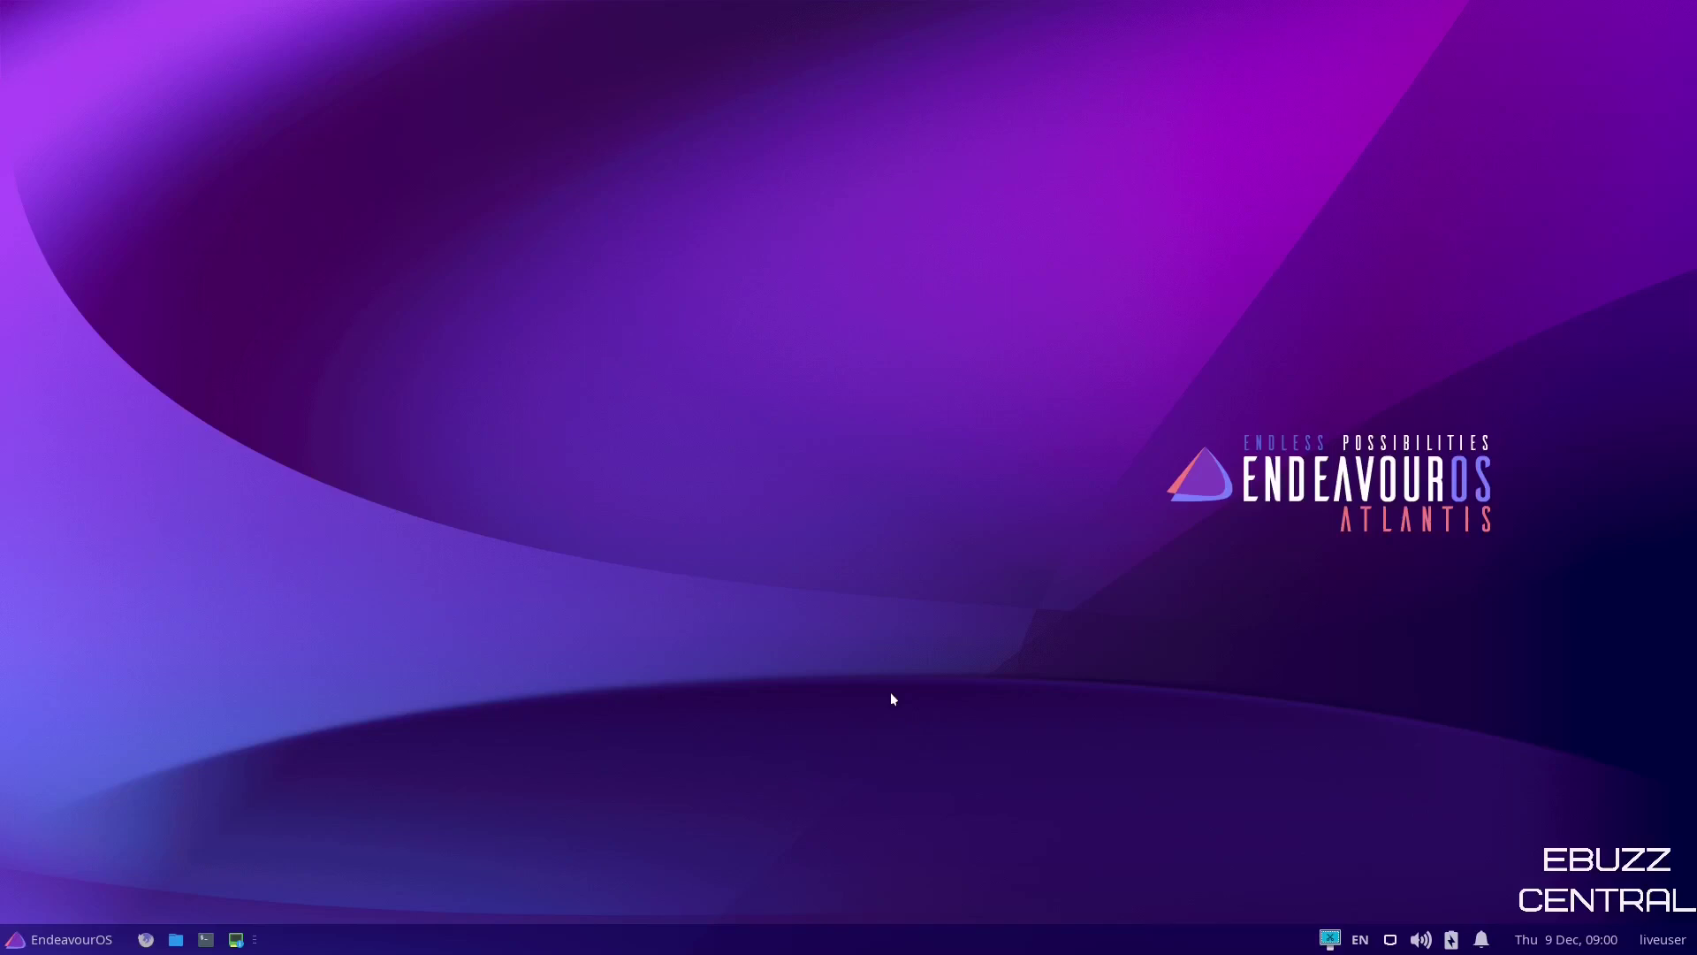
right_click(795, 360)
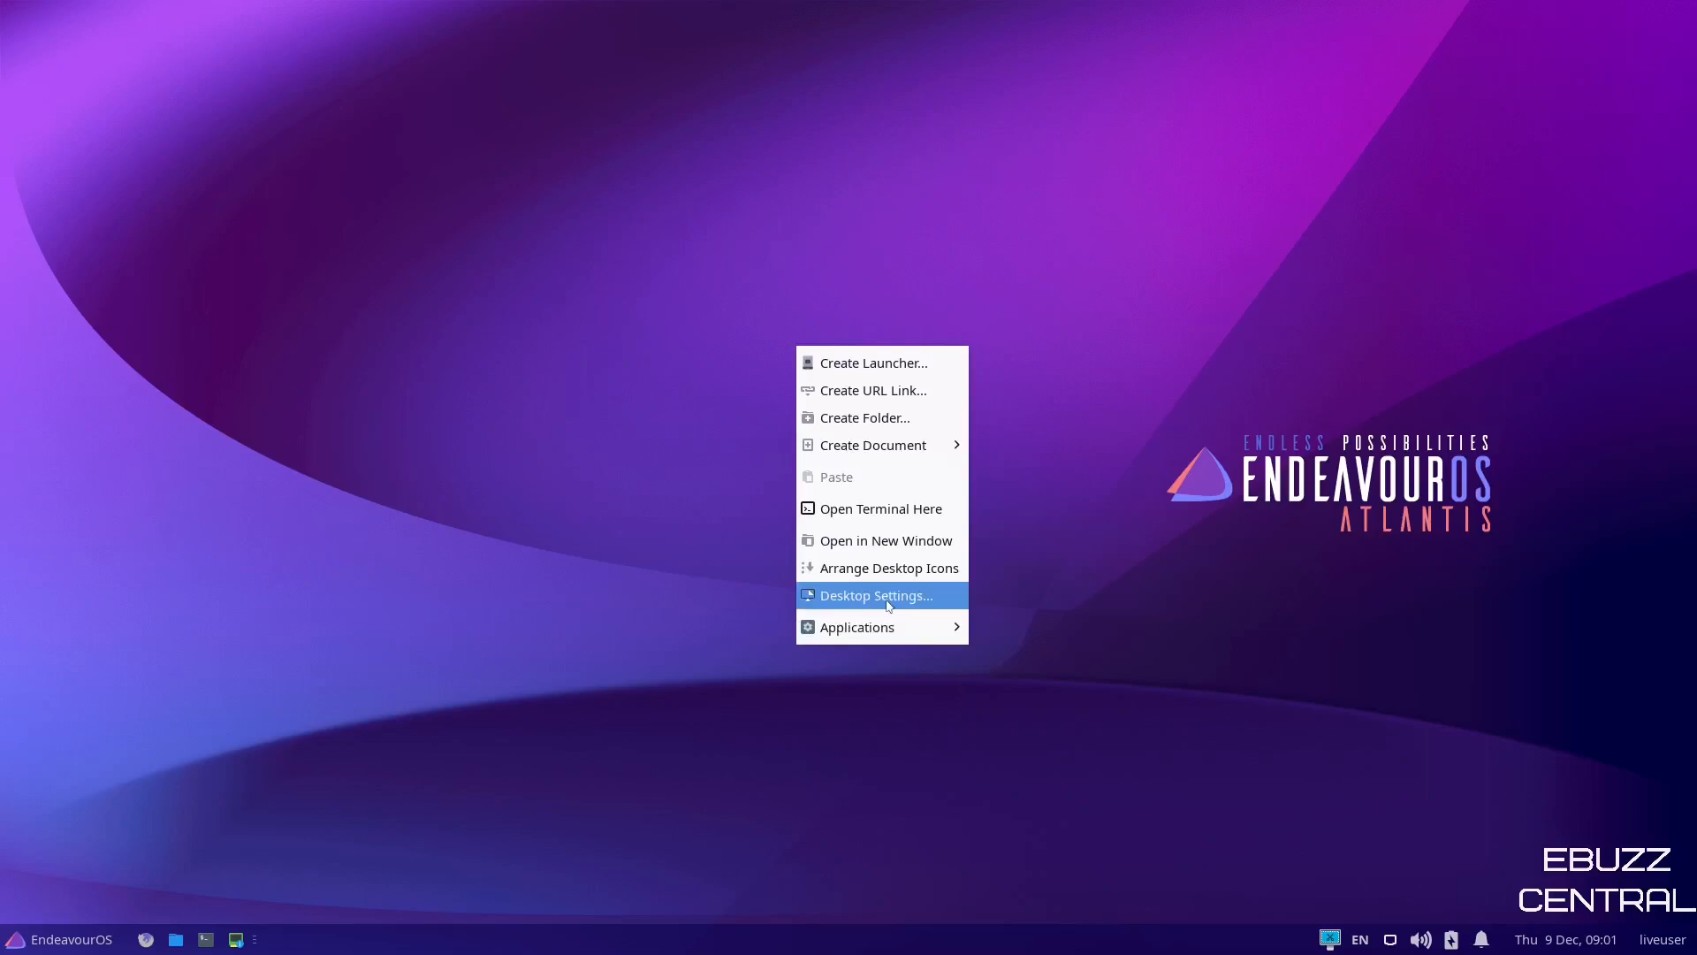
click(887, 604)
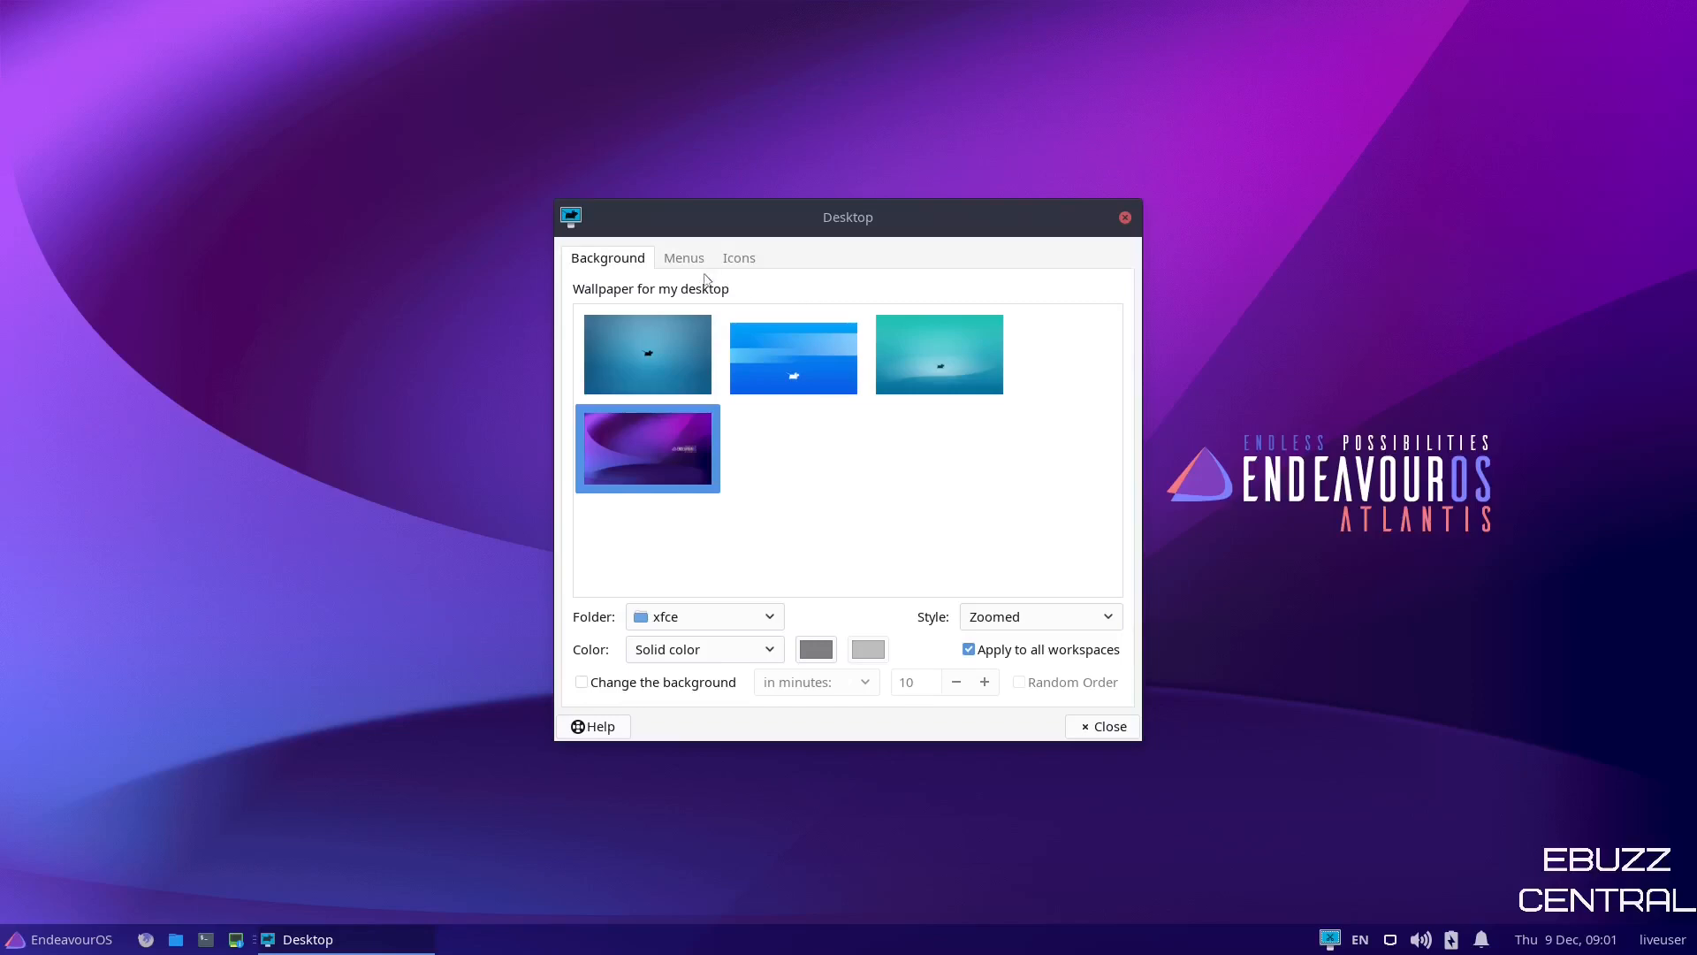
Review the Menus options, then switch to the desktop Icons settings.
click(685, 258)
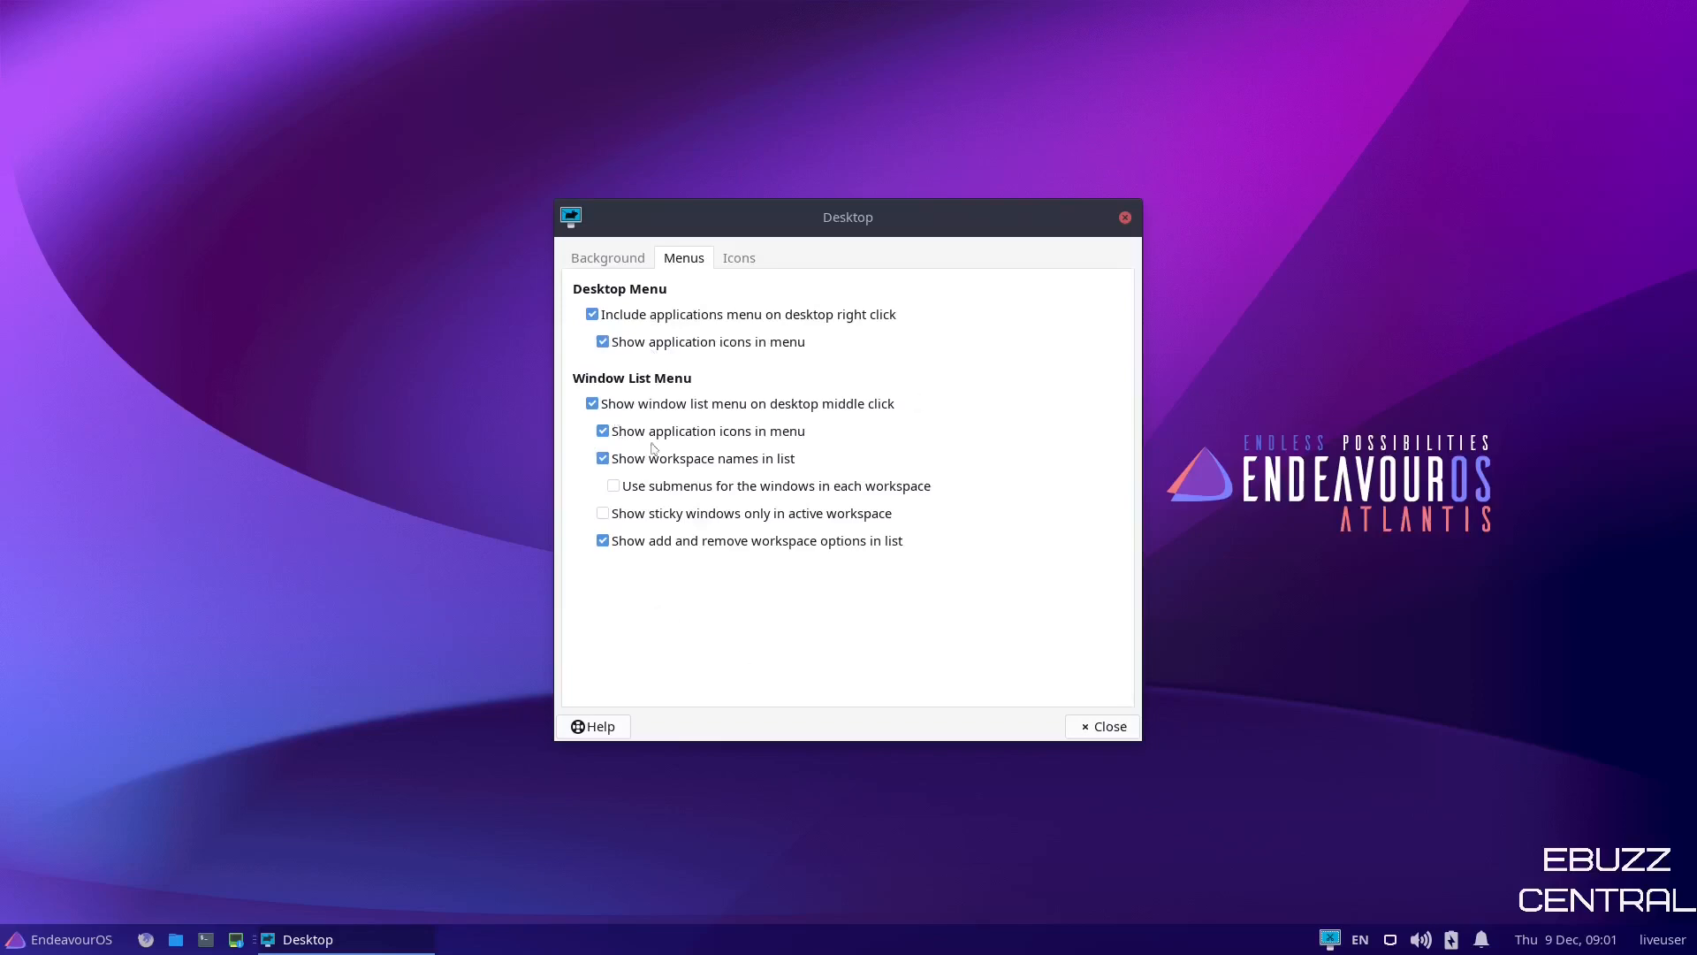
click(738, 258)
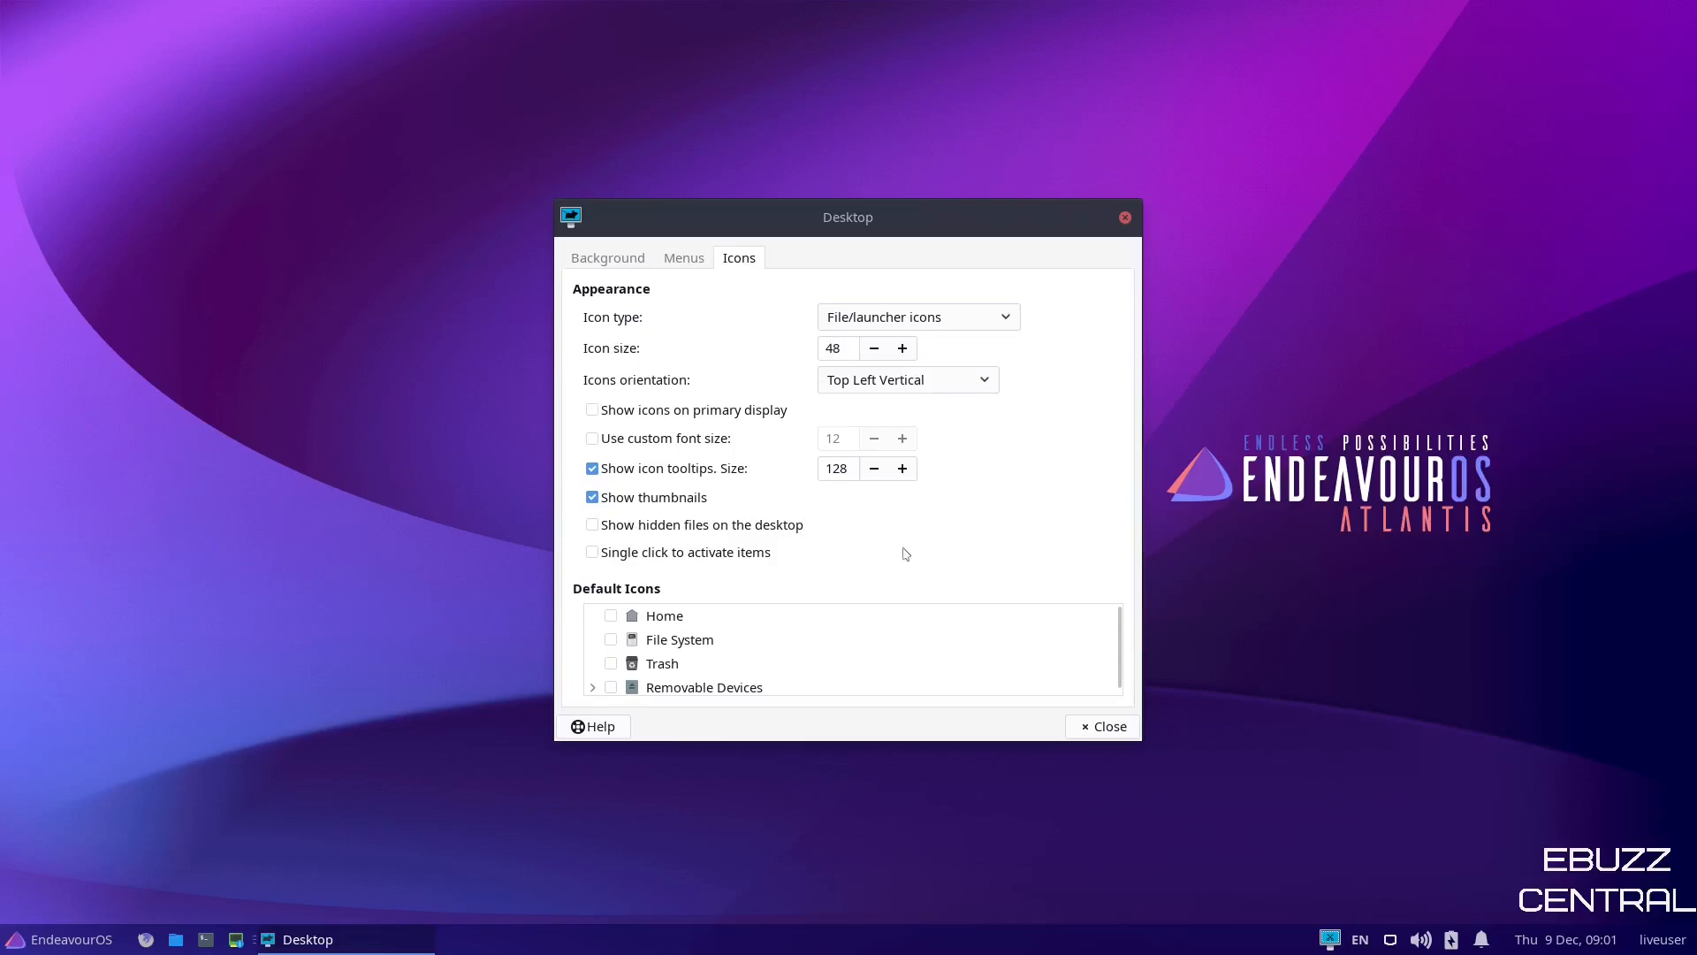
Try larger icons back to 48, show the Home icon and arrange icons Top Right Vertical.
click(903, 350)
click(902, 349)
click(873, 348)
click(874, 349)
click(610, 615)
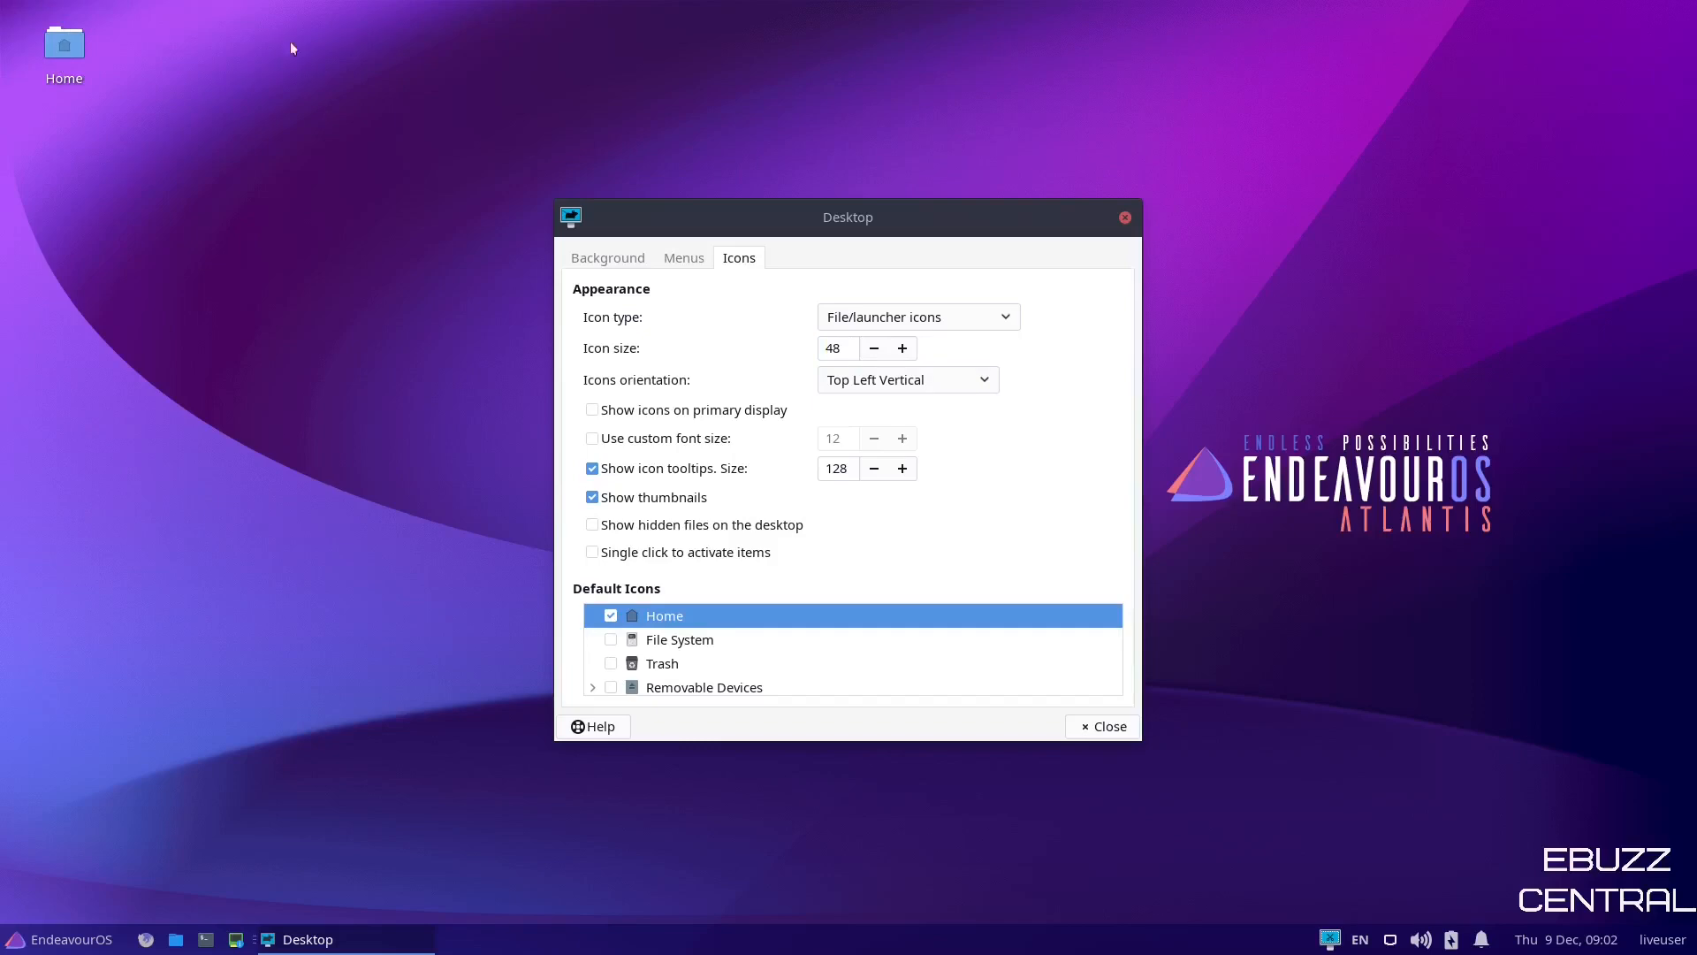
click(984, 385)
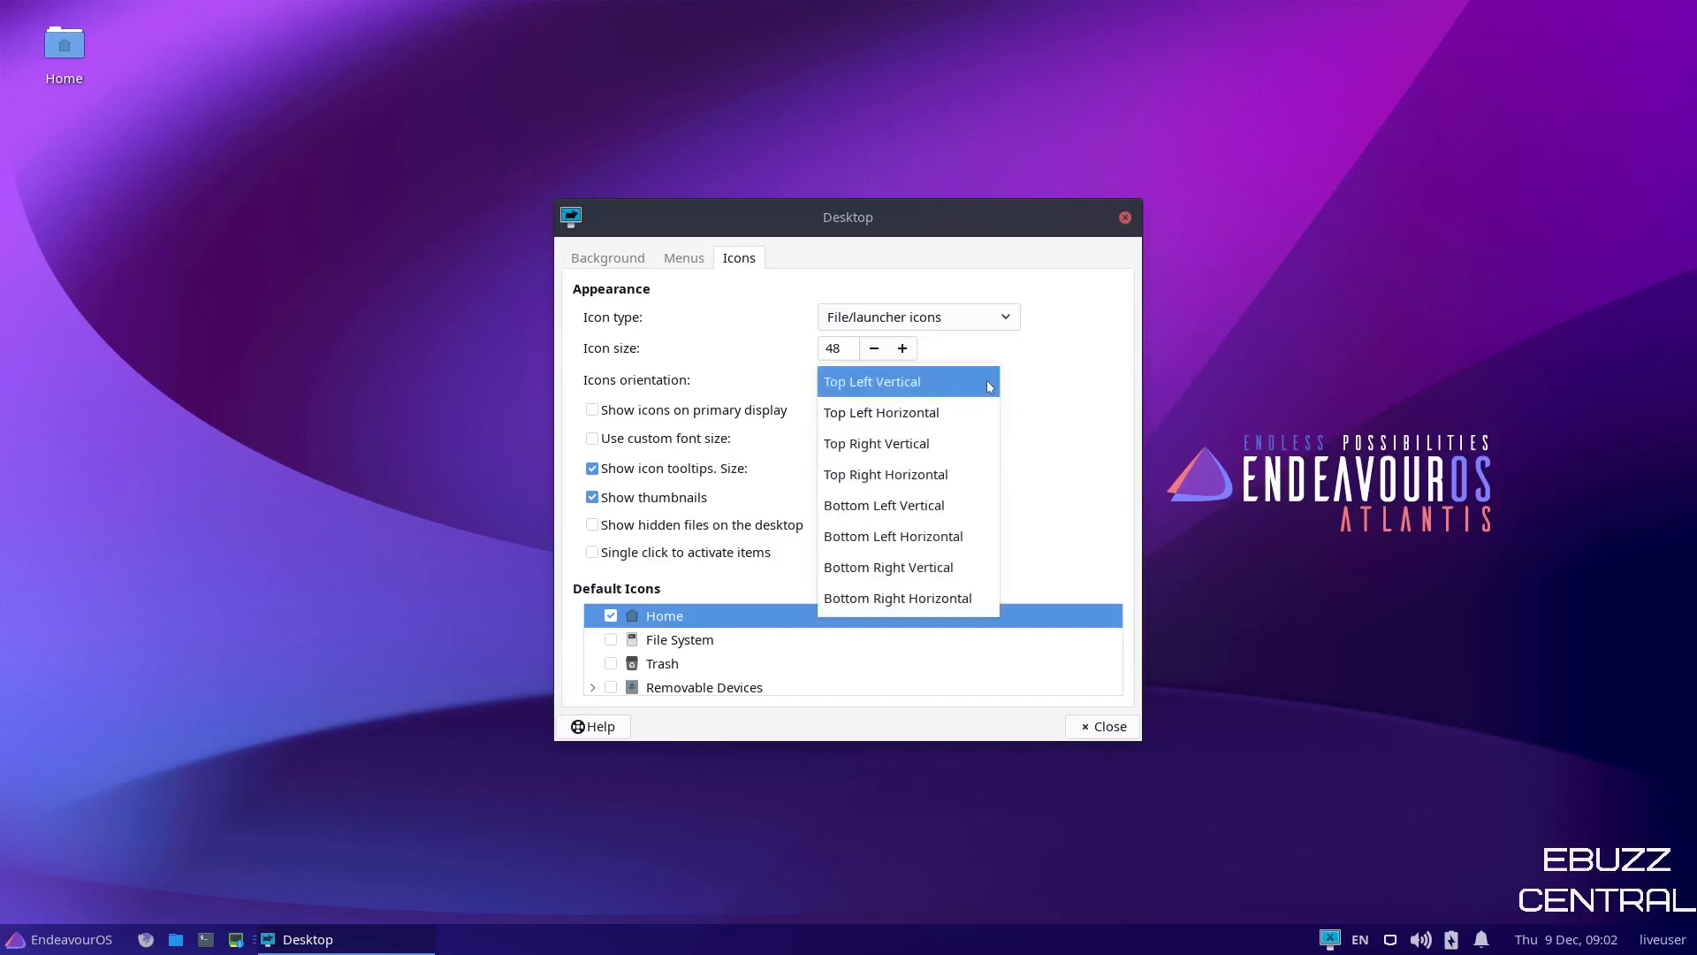
click(965, 437)
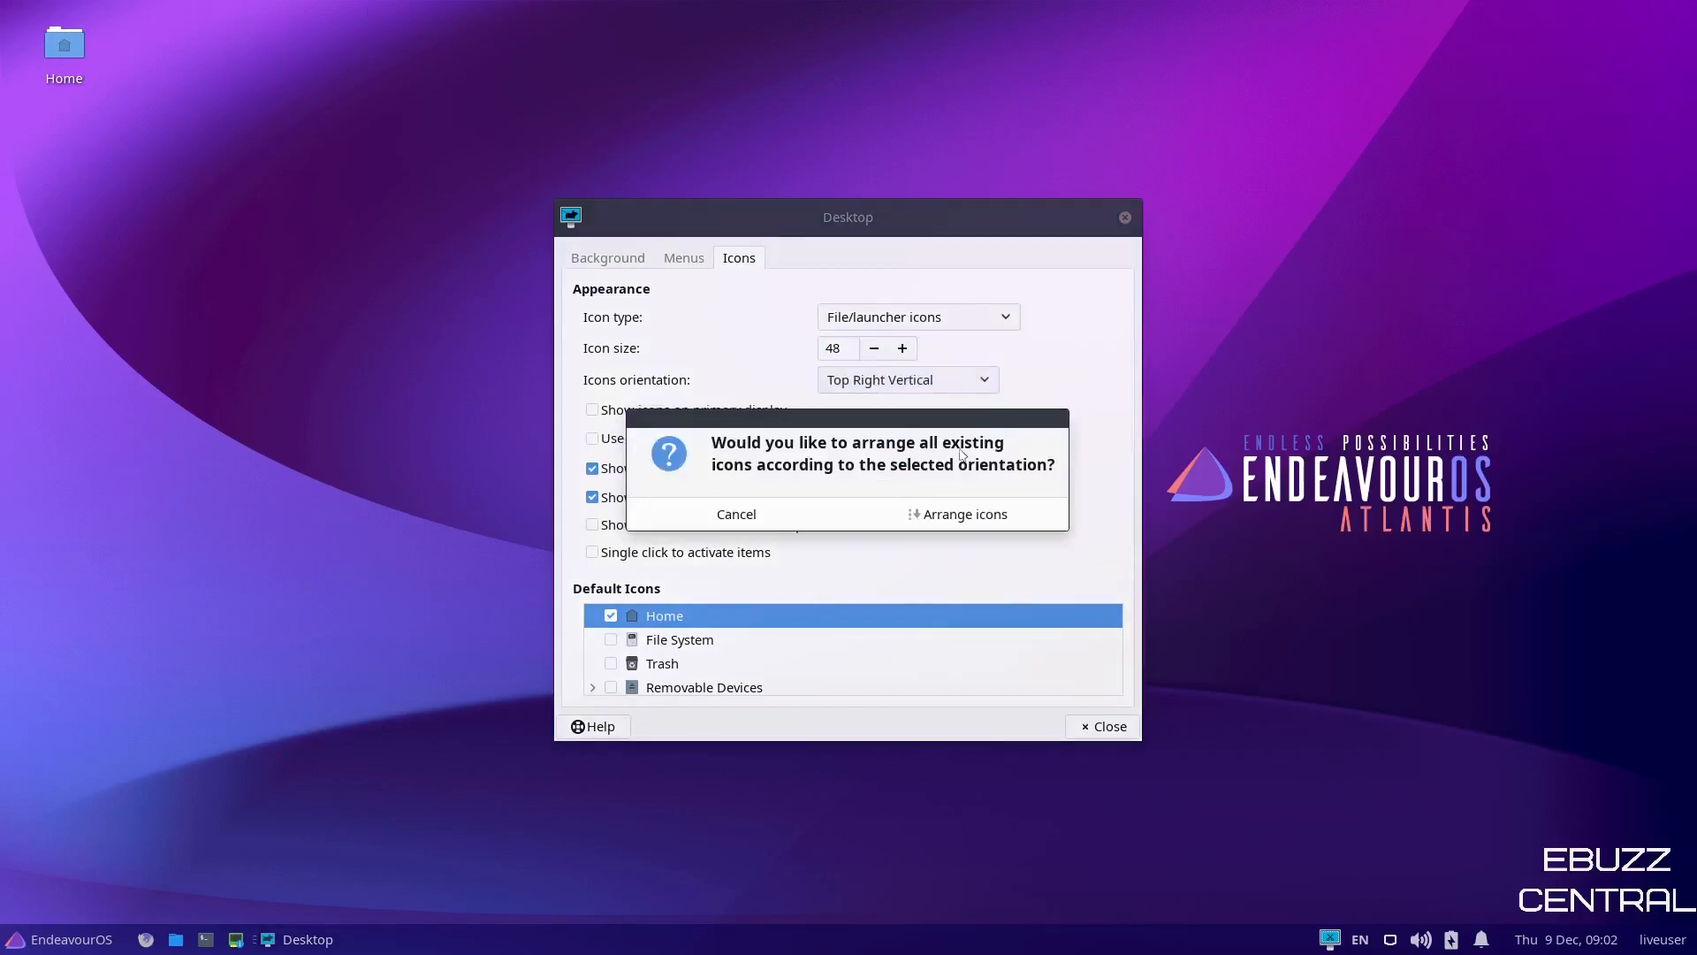
click(957, 521)
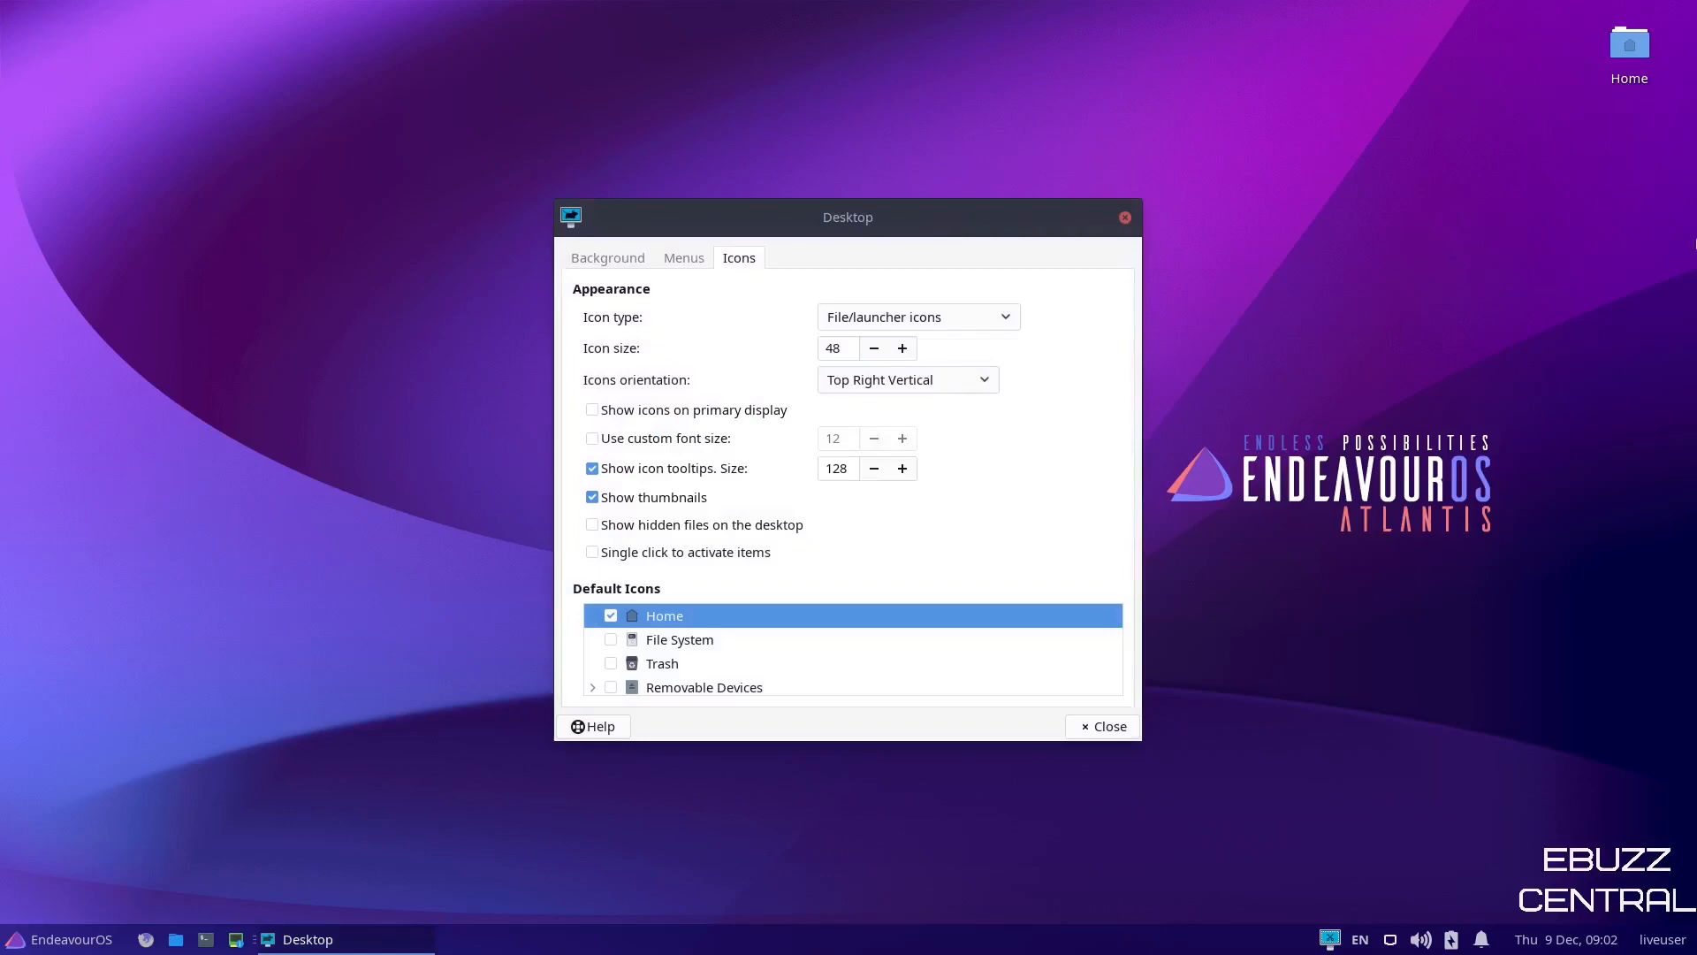
Return icons to size 48, arrange them Top Left Horizontal, hide Home and close the settings.
click(901, 347)
click(902, 349)
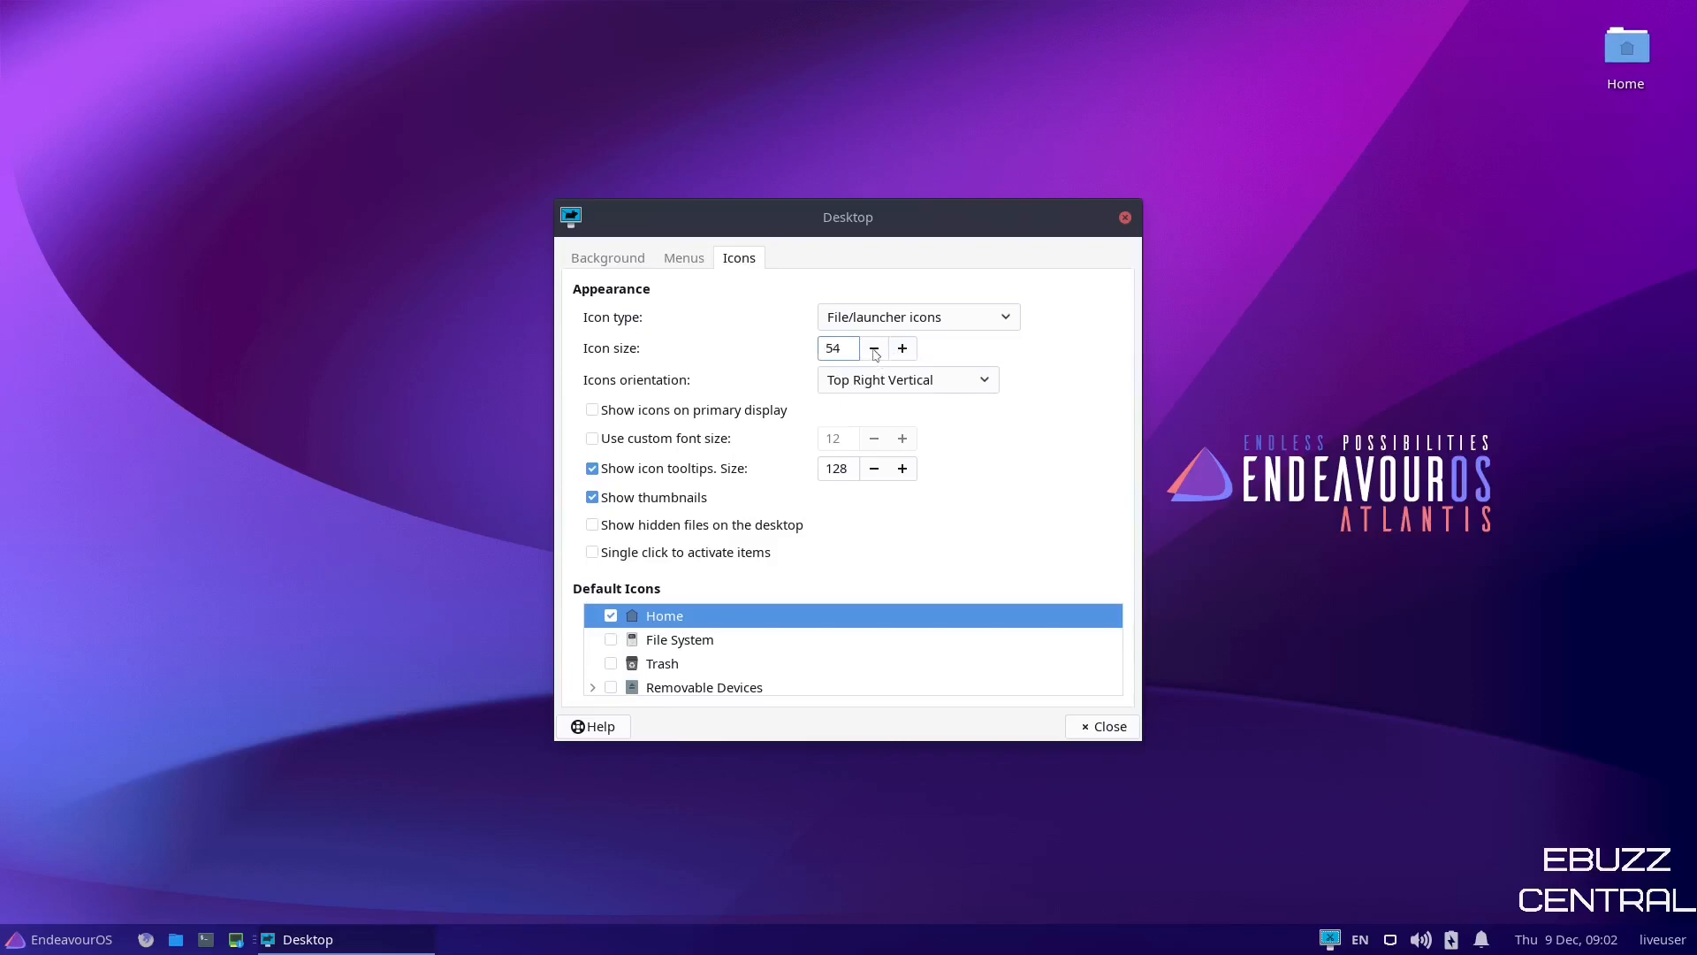
click(874, 349)
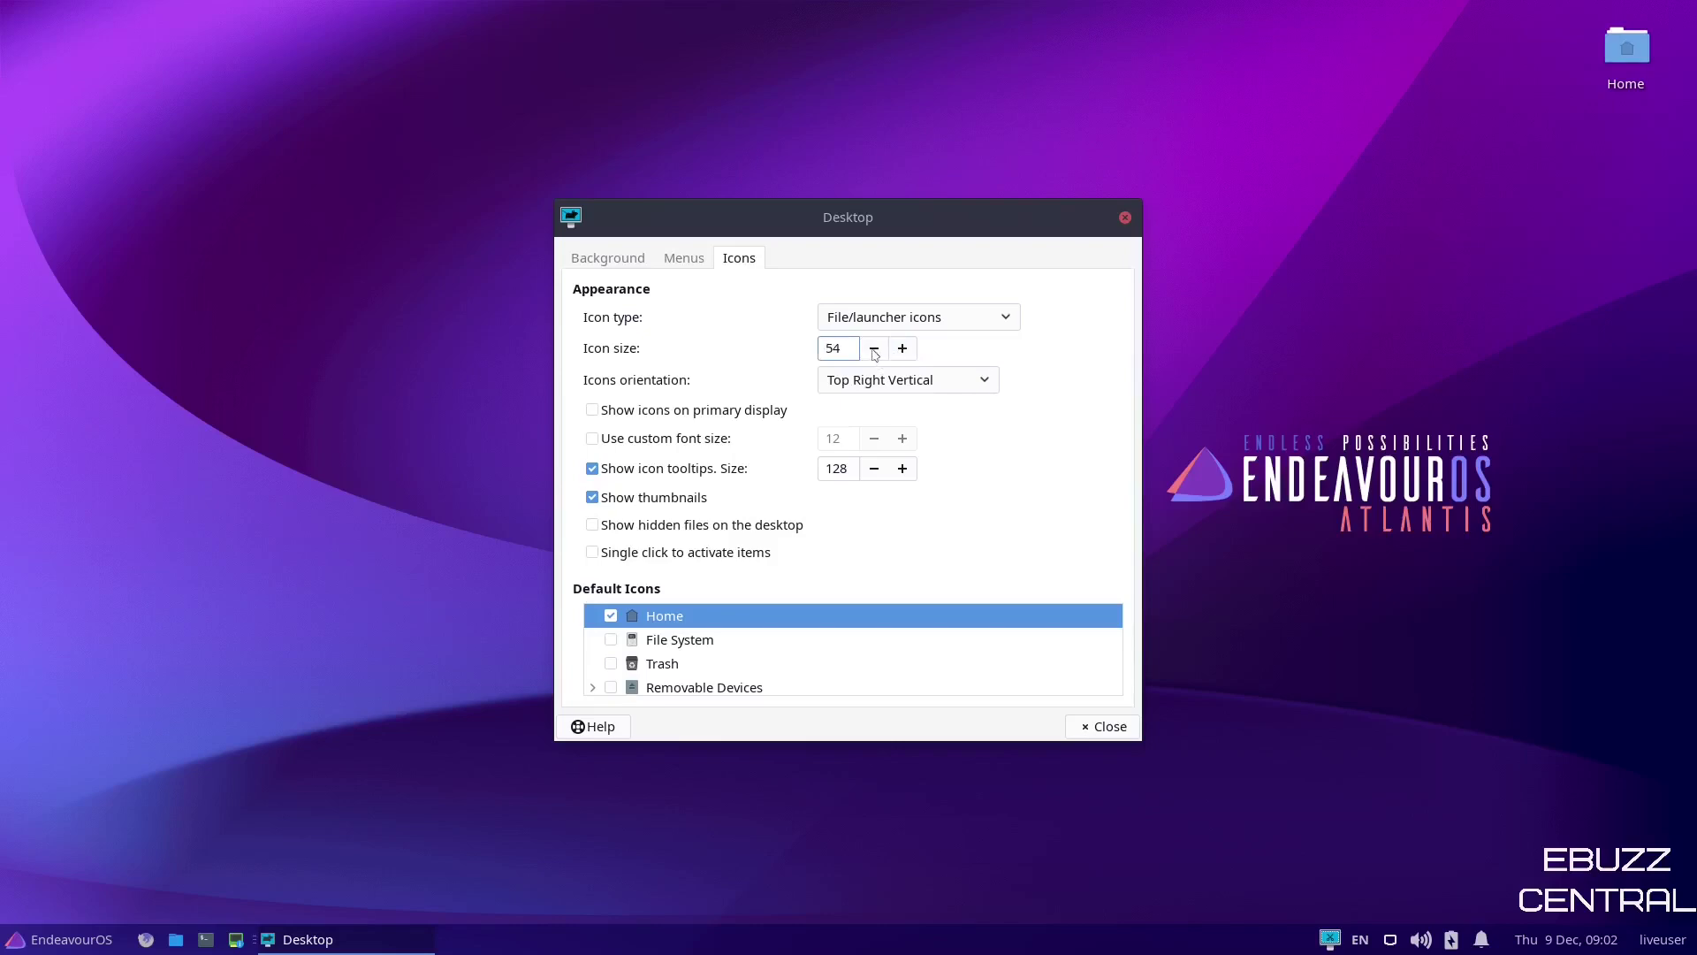
click(970, 386)
click(902, 348)
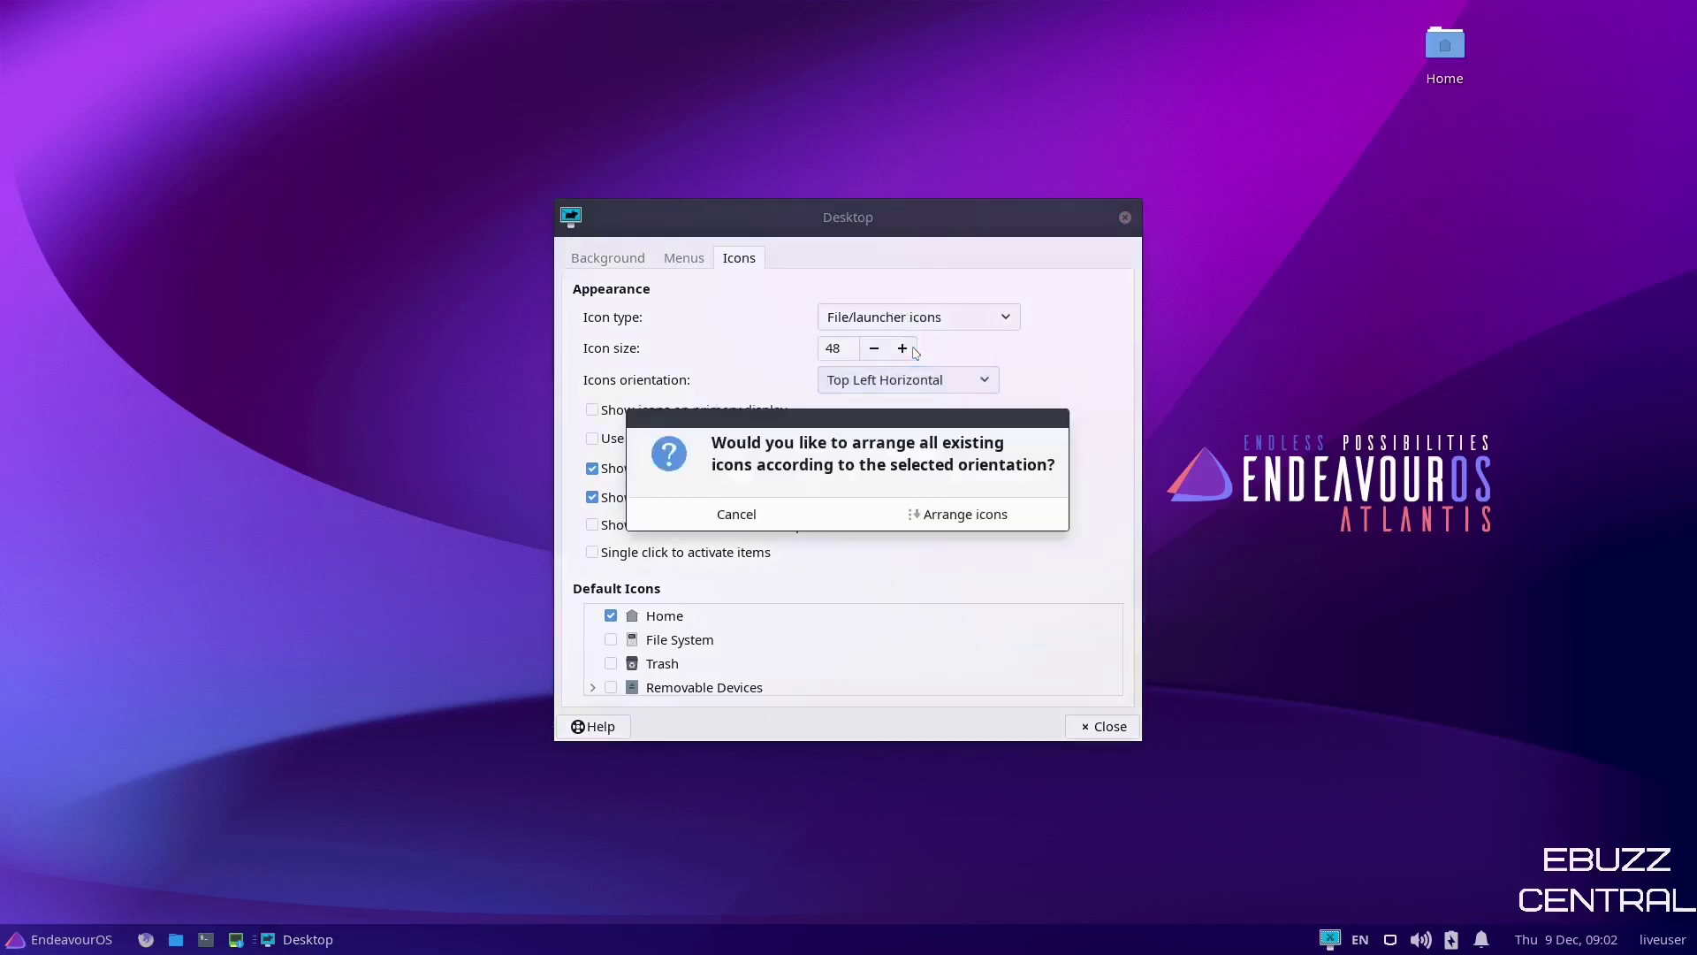
click(949, 514)
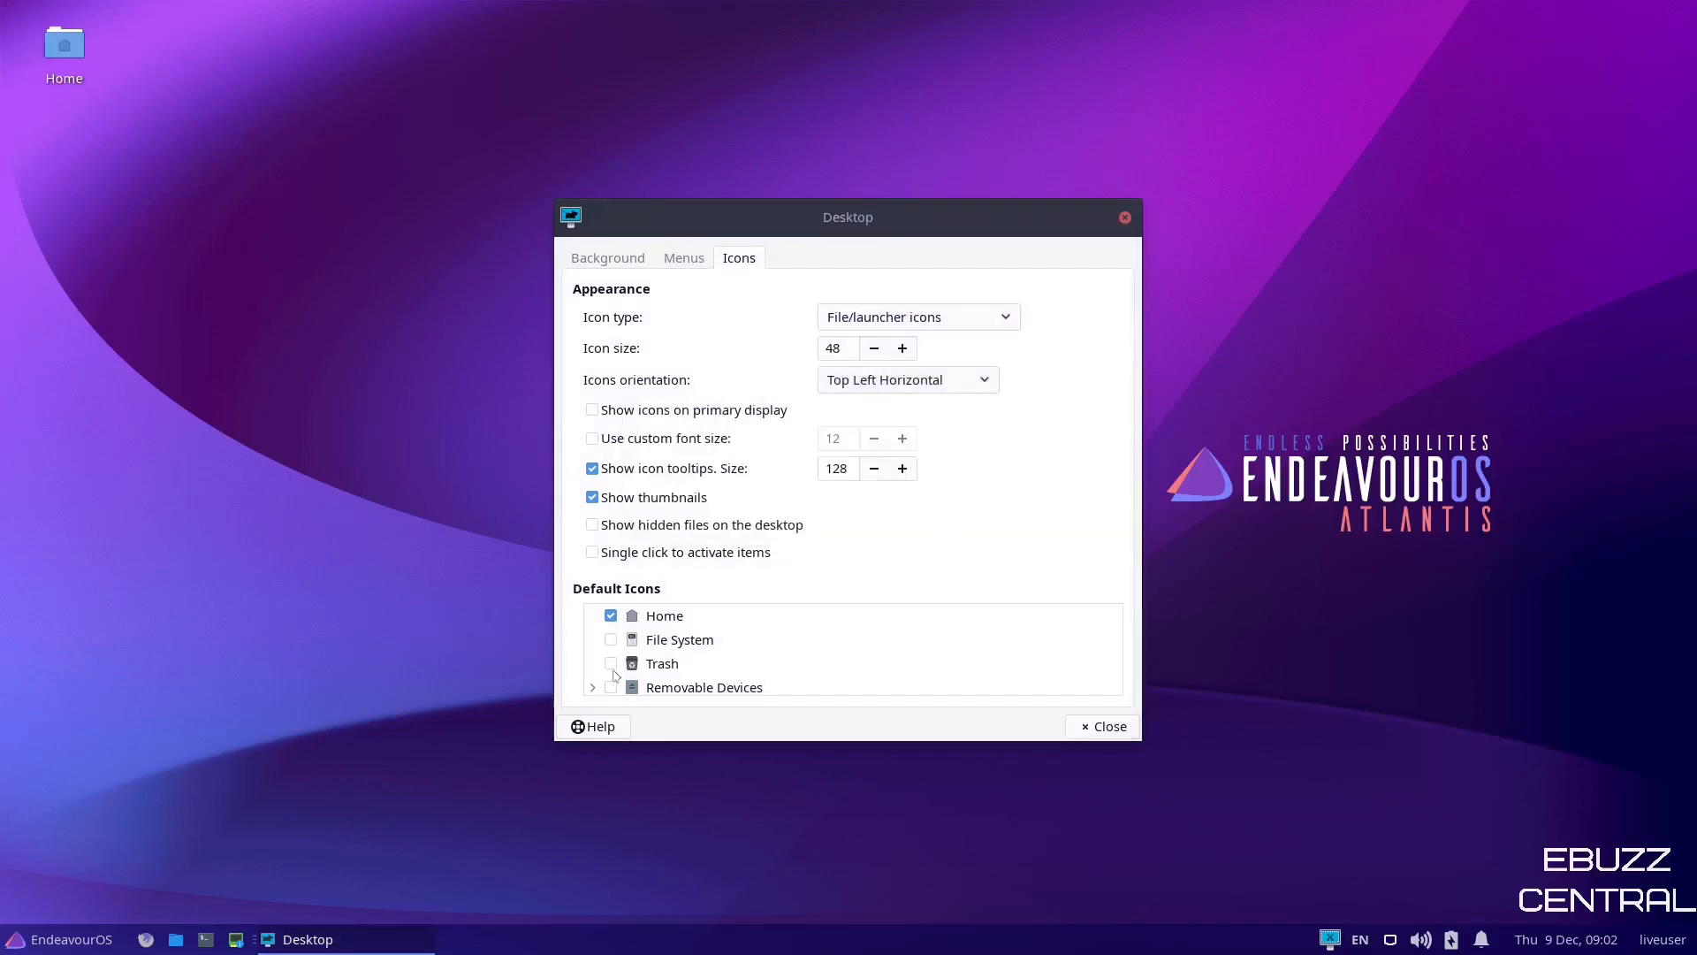
click(610, 615)
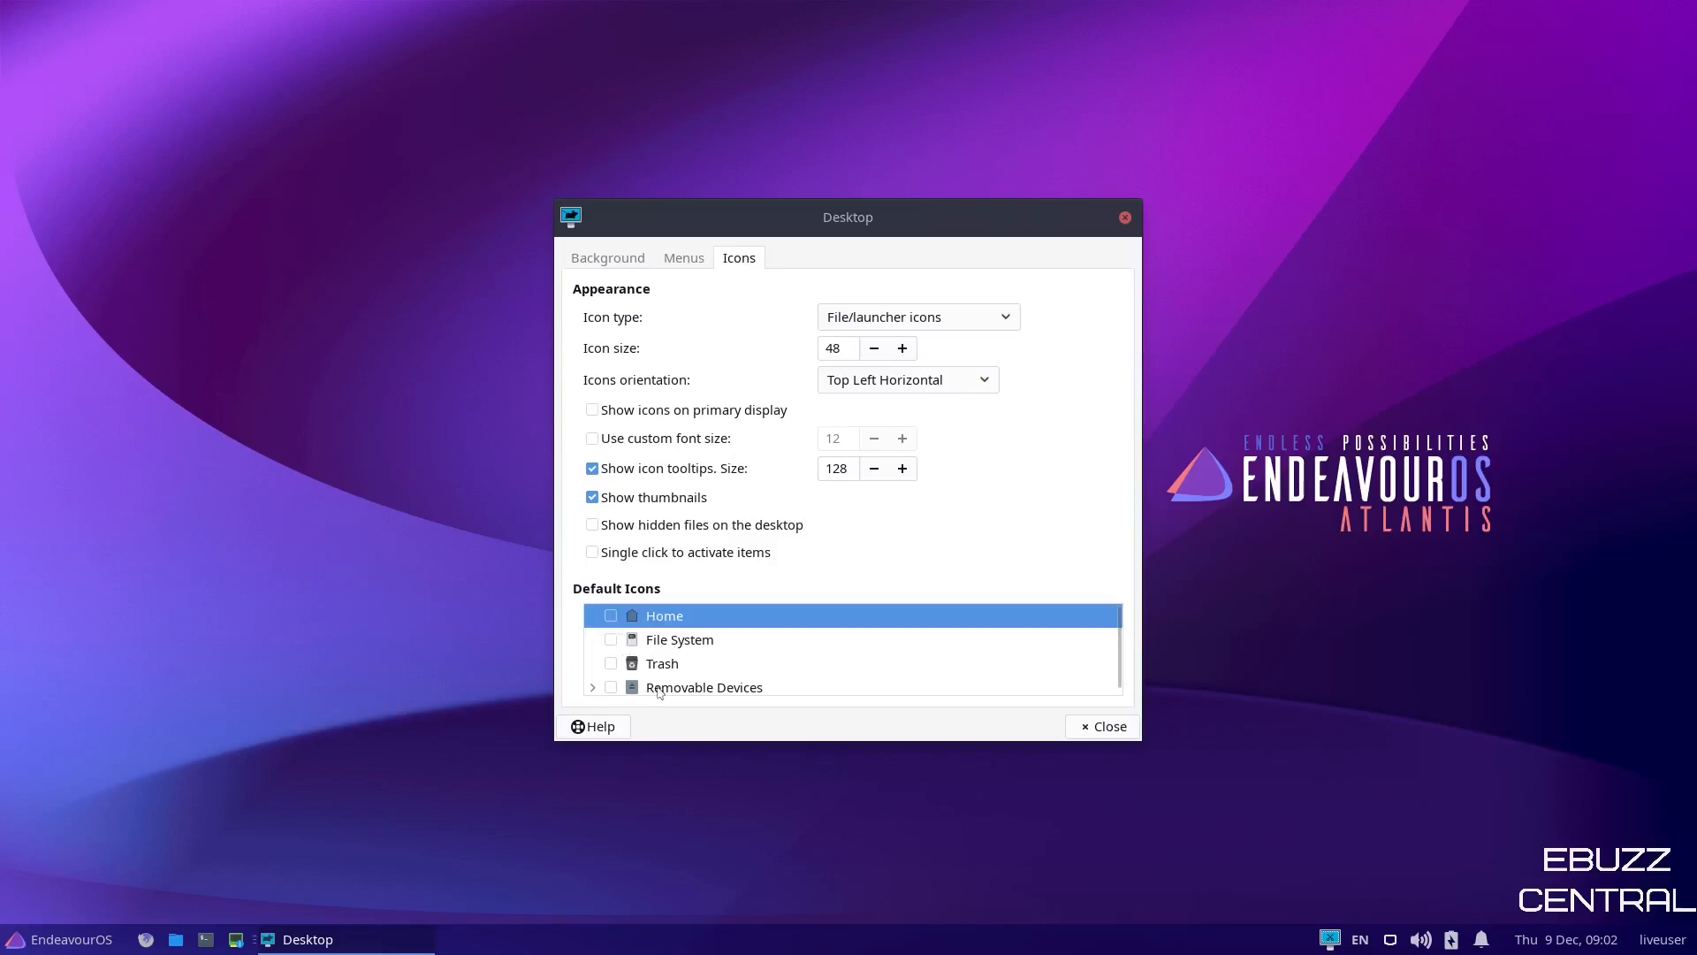
click(1057, 411)
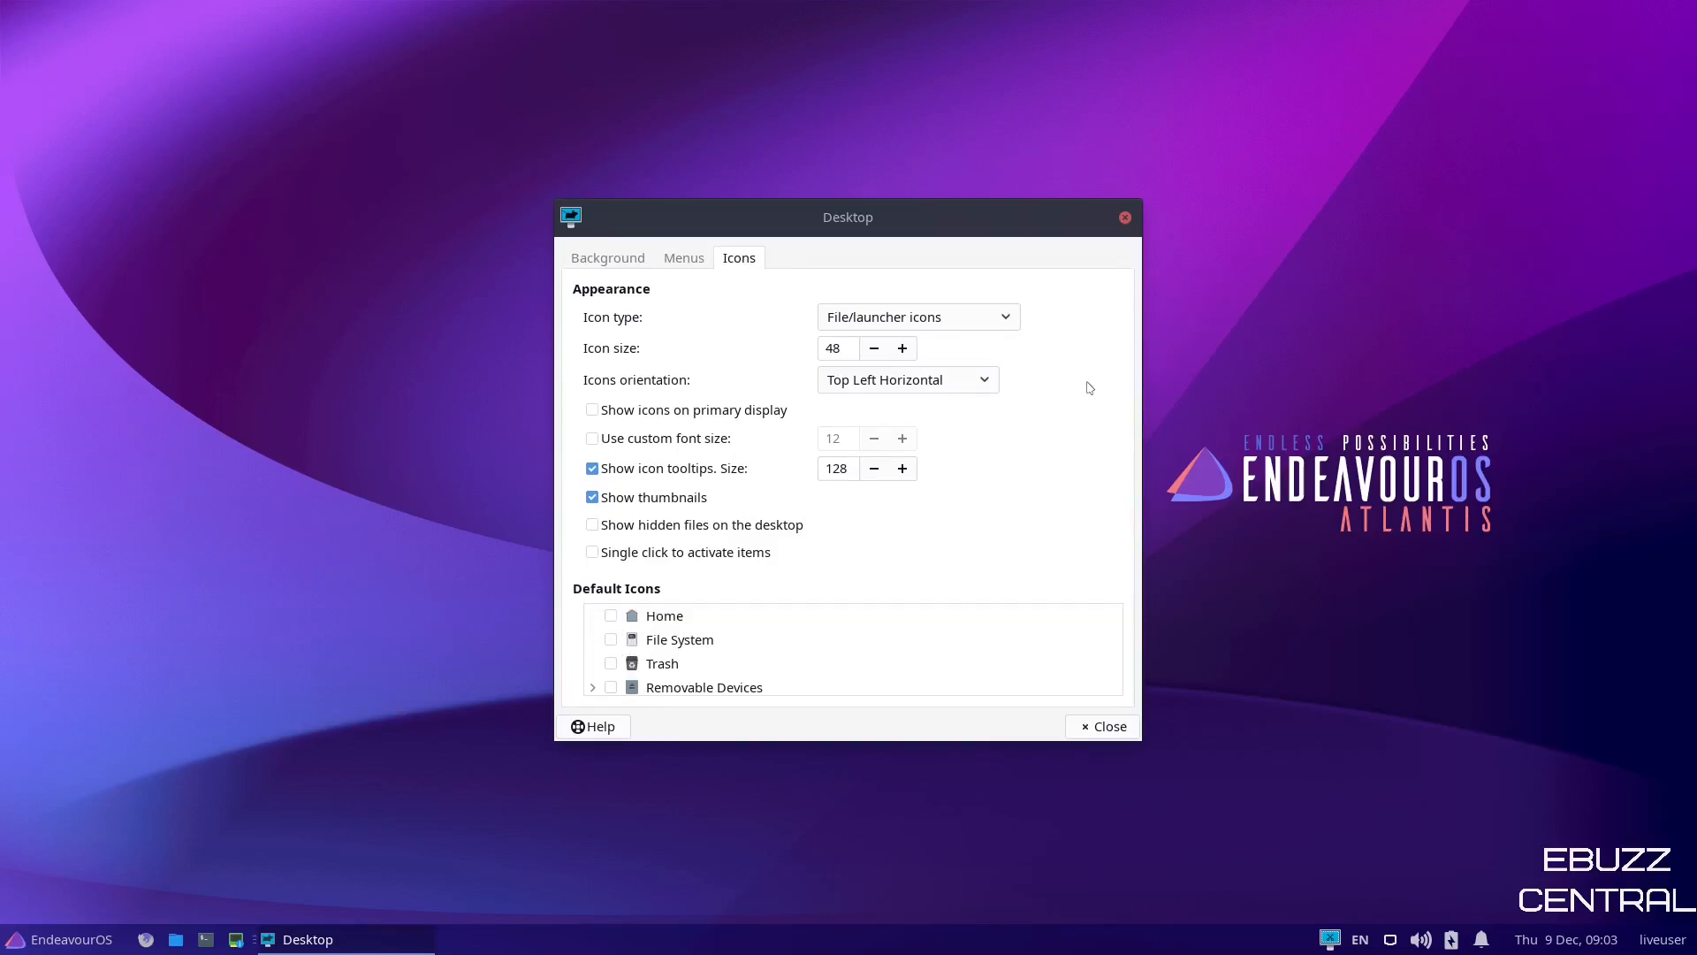
click(1126, 217)
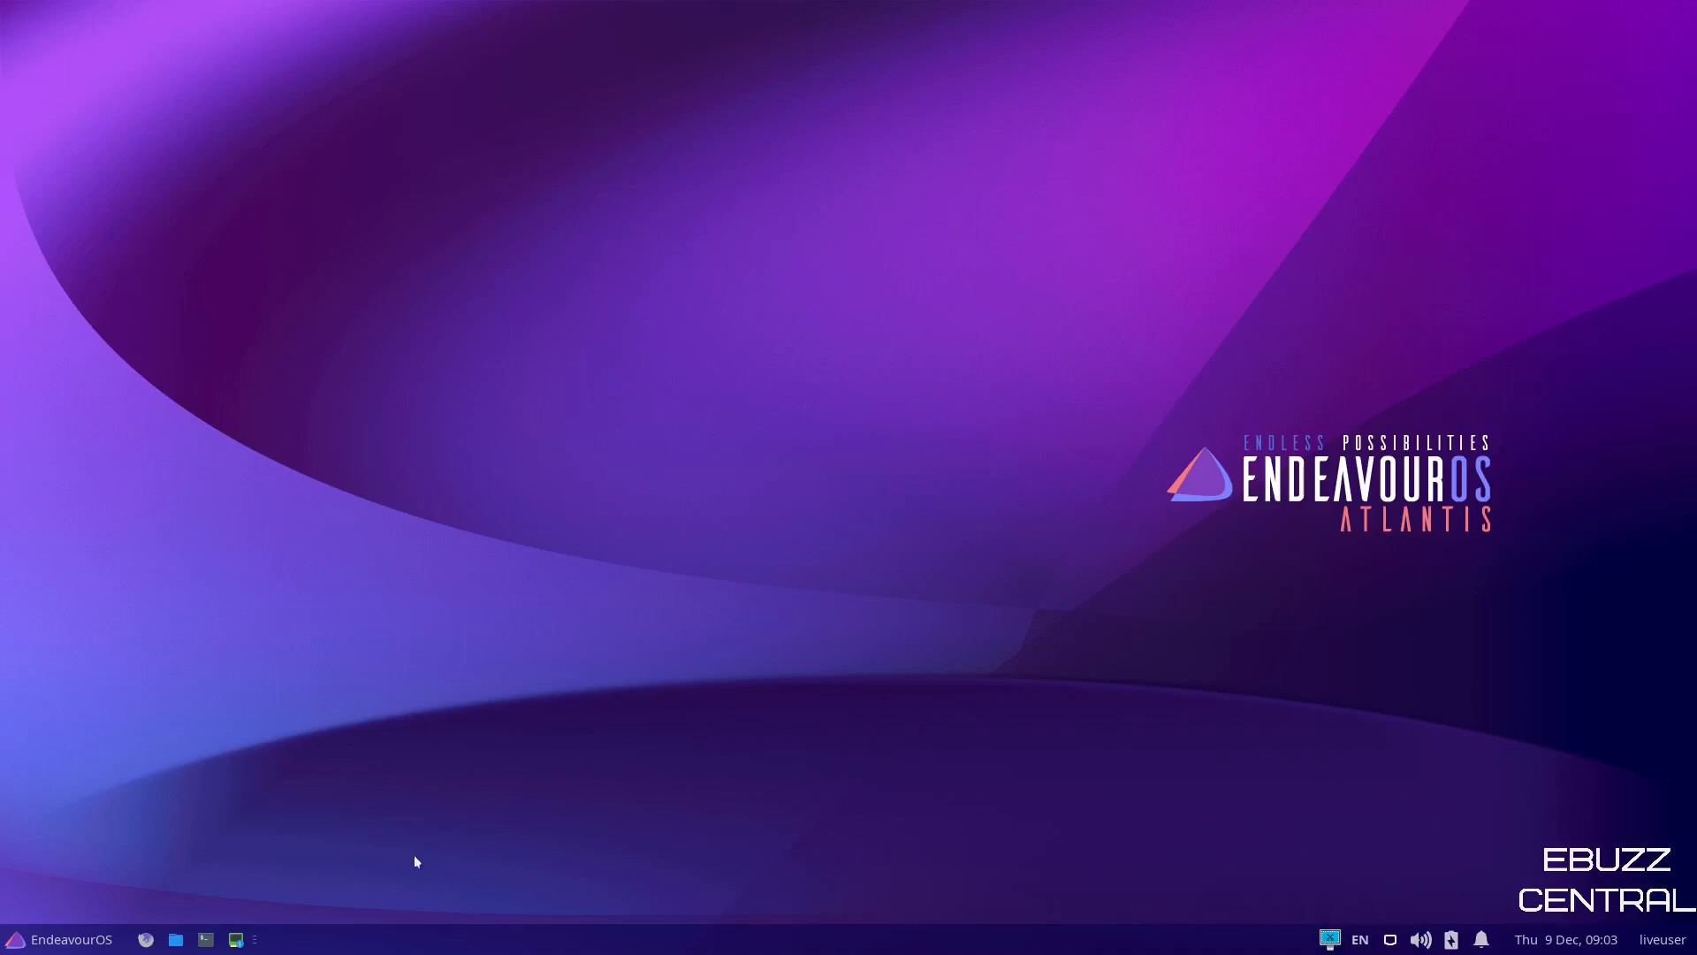
Capture a desktop screenshot and save it as a PNG in Pictures with the default name.
click(1329, 939)
click(1108, 550)
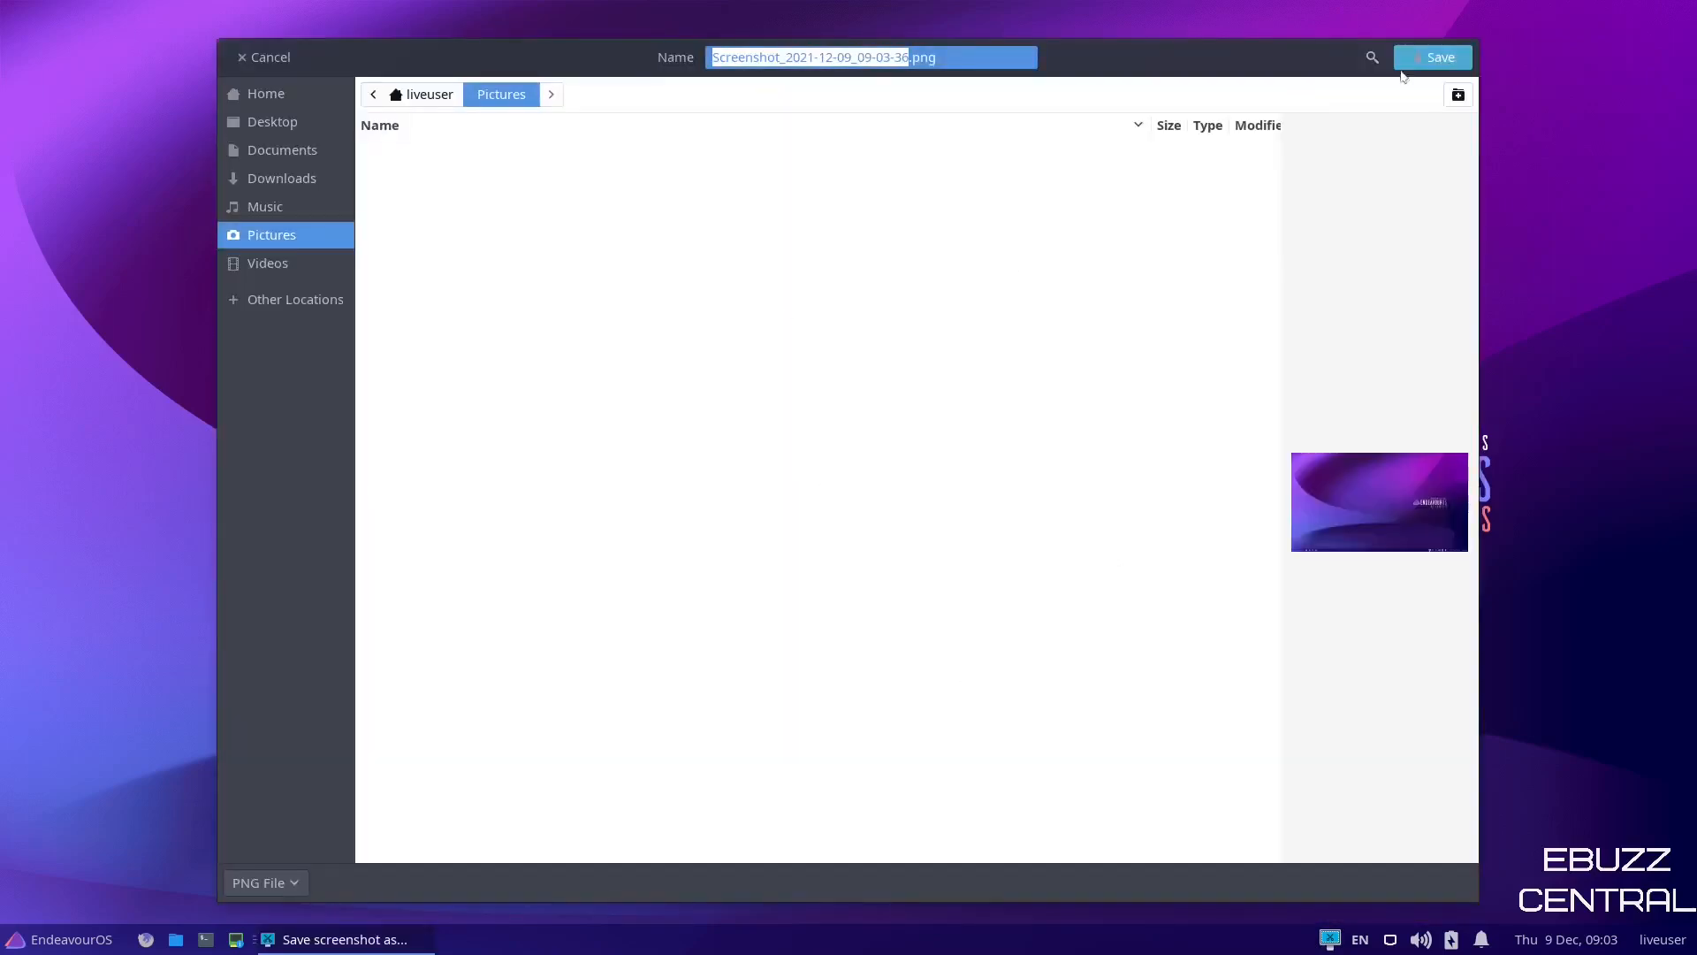
click(1439, 57)
click(1439, 57)
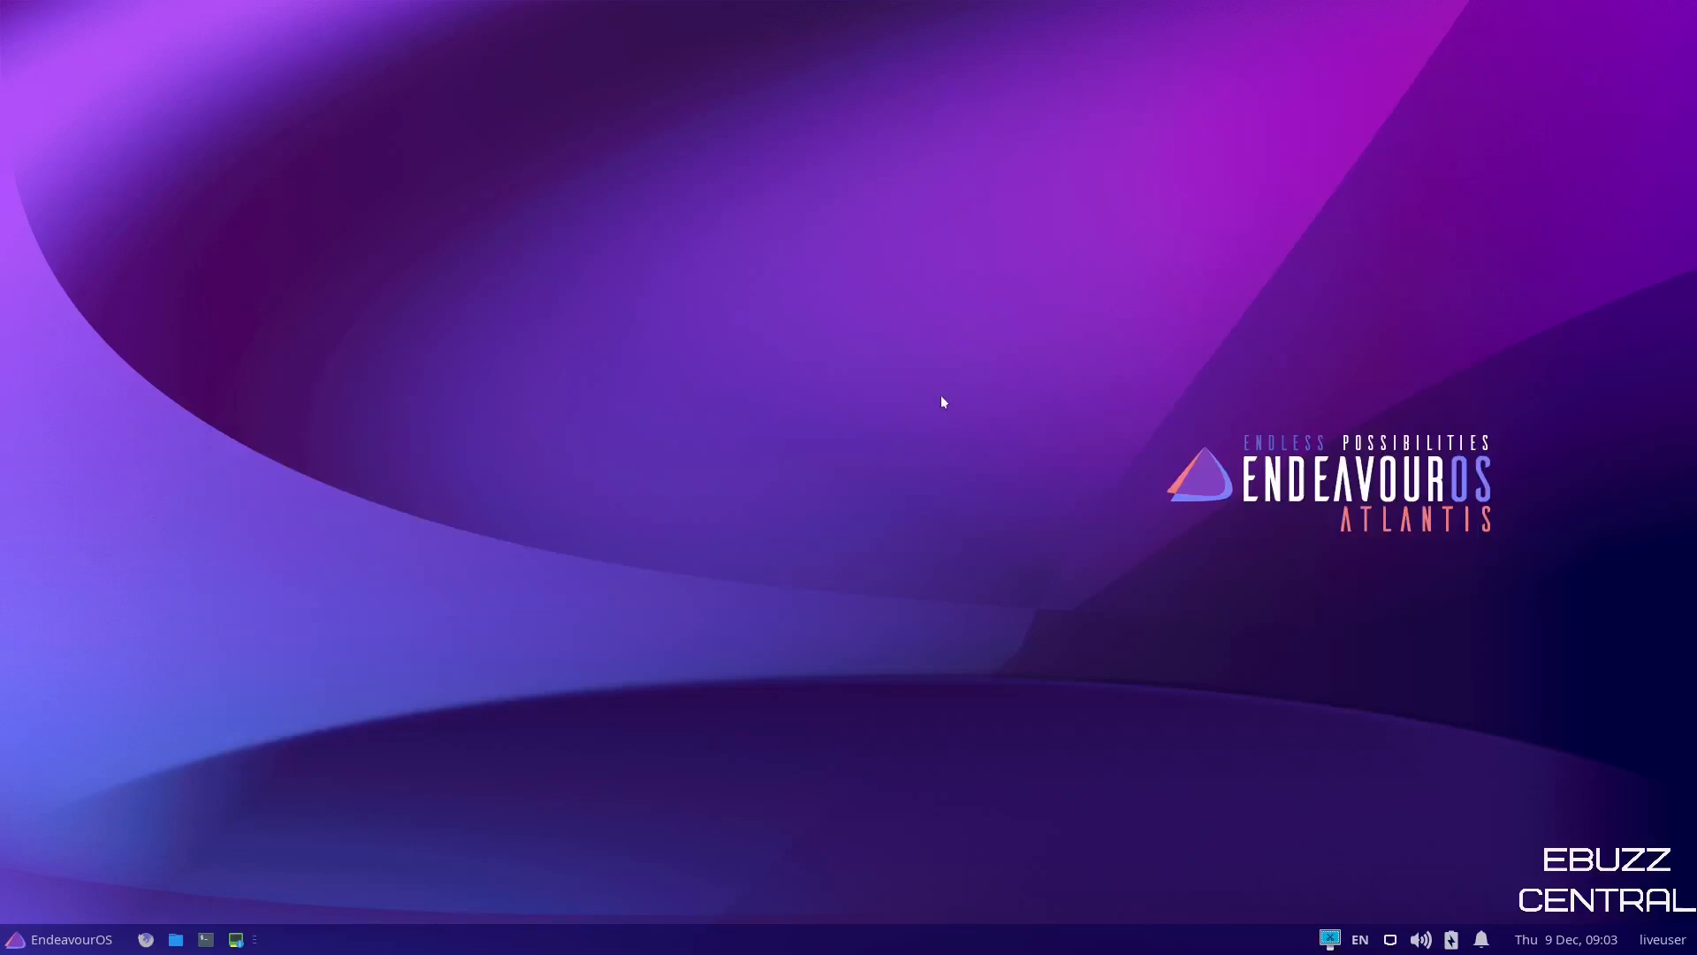
right_click(739, 948)
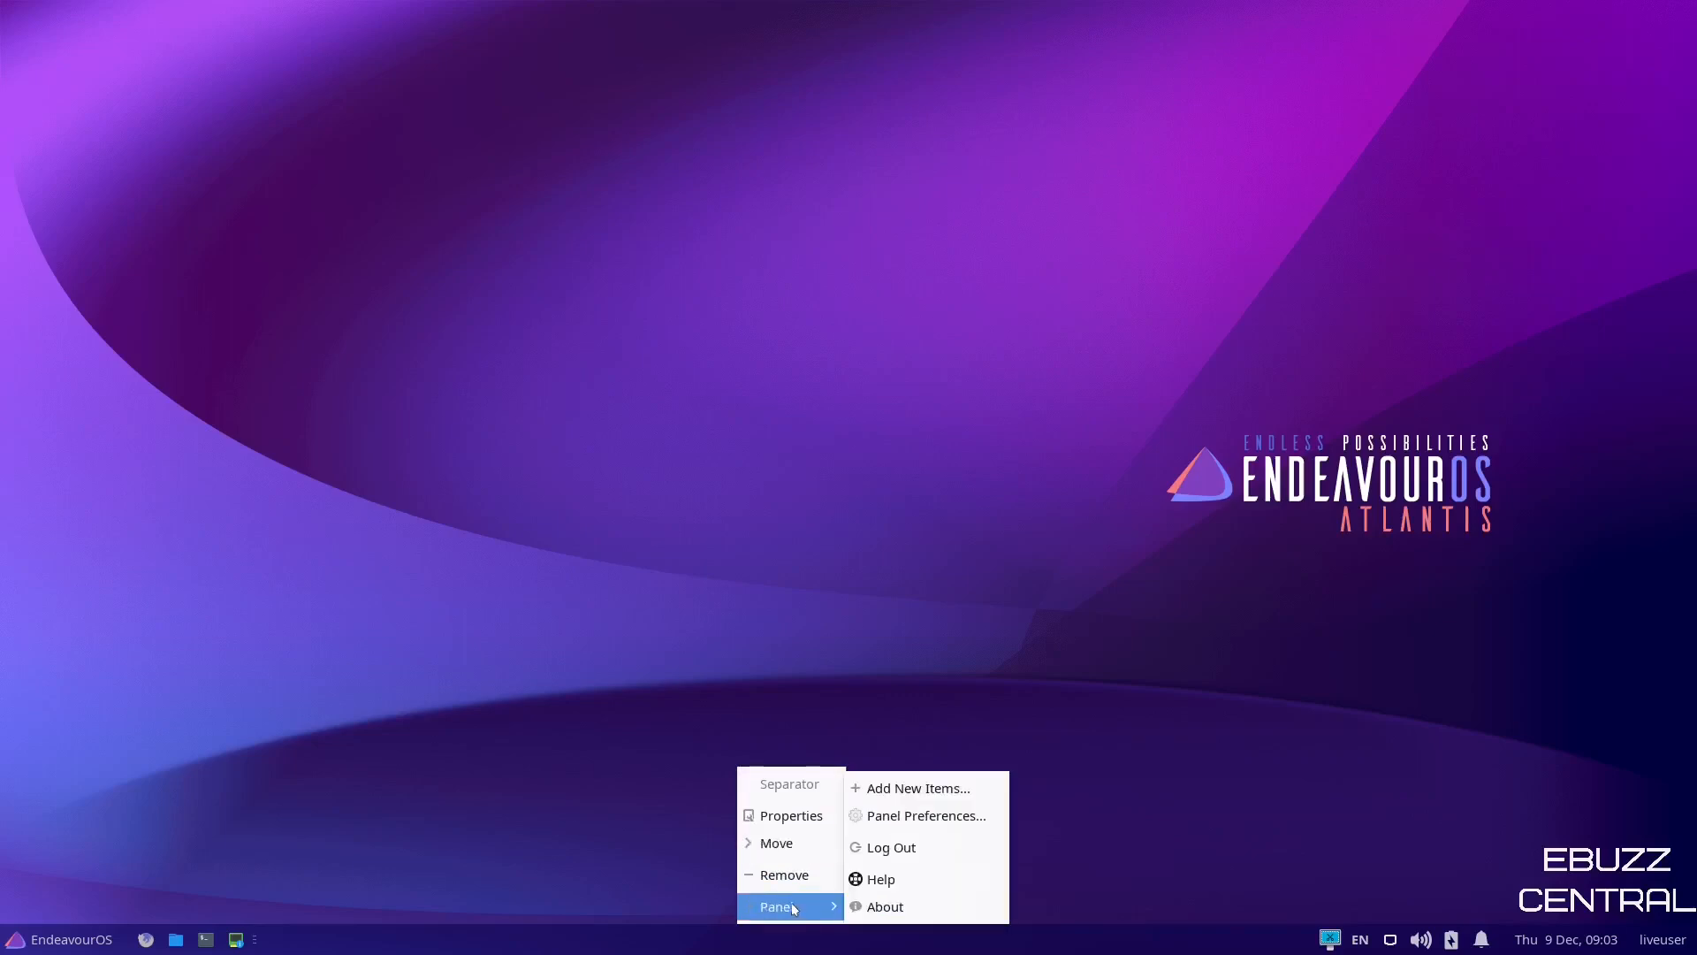
mouse_move(782, 906)
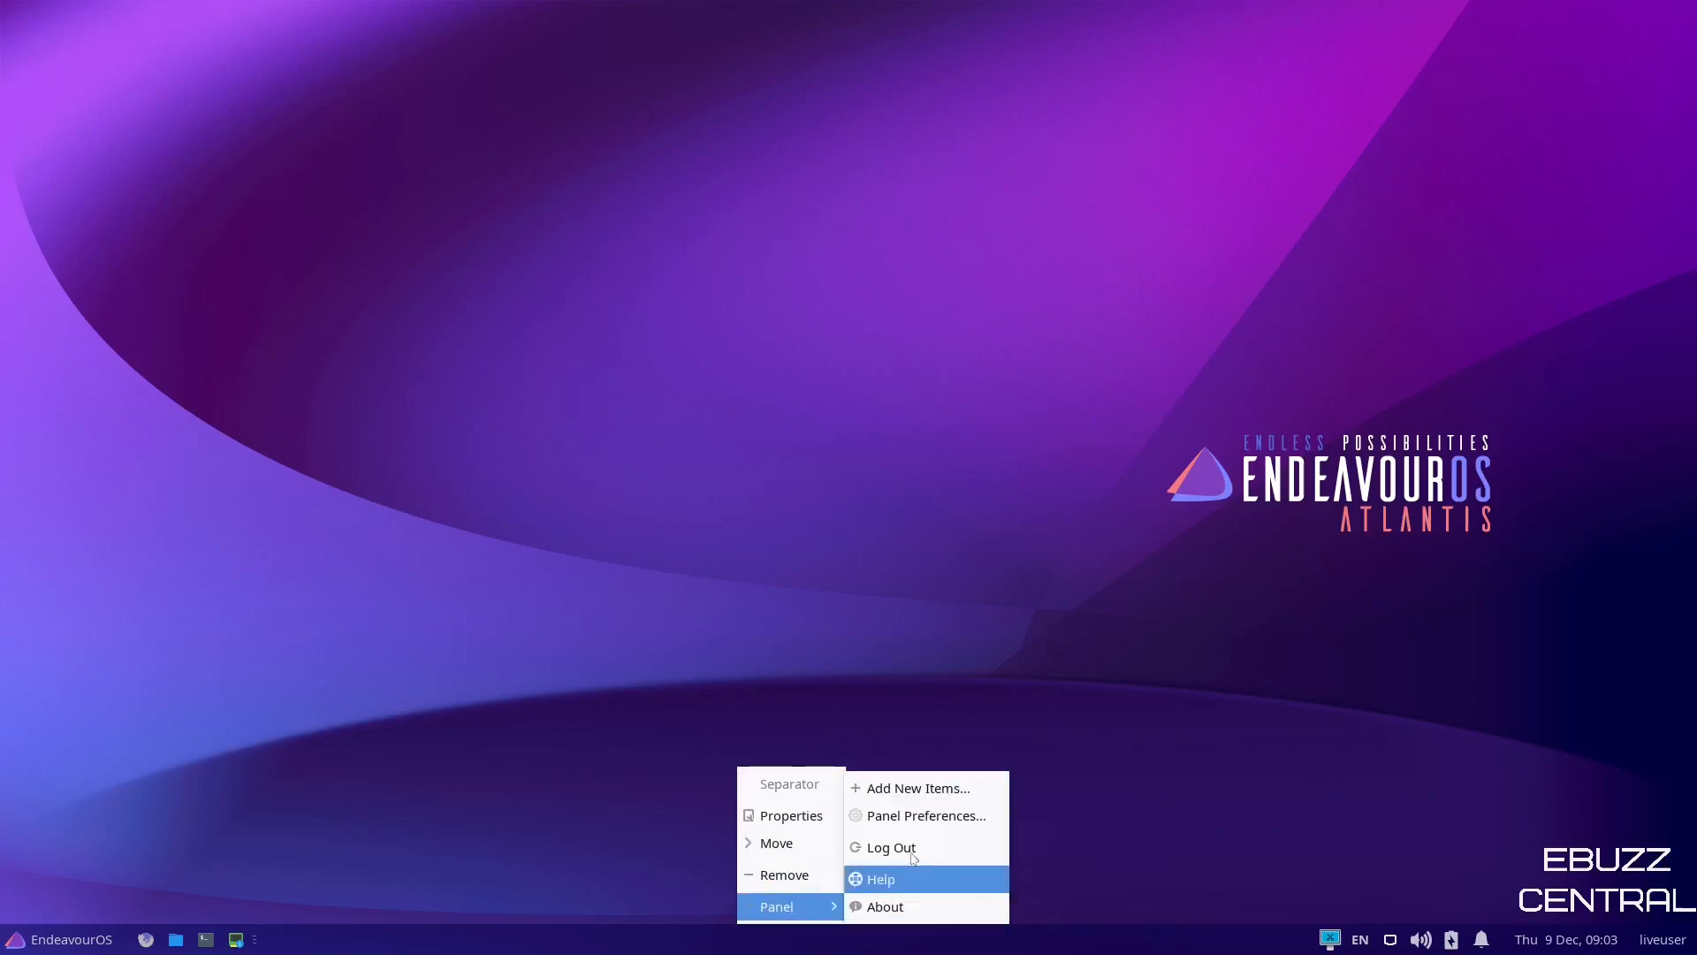
Bring up Panel Preferences for Panel 1 and switch its mode to Vertical.
click(920, 815)
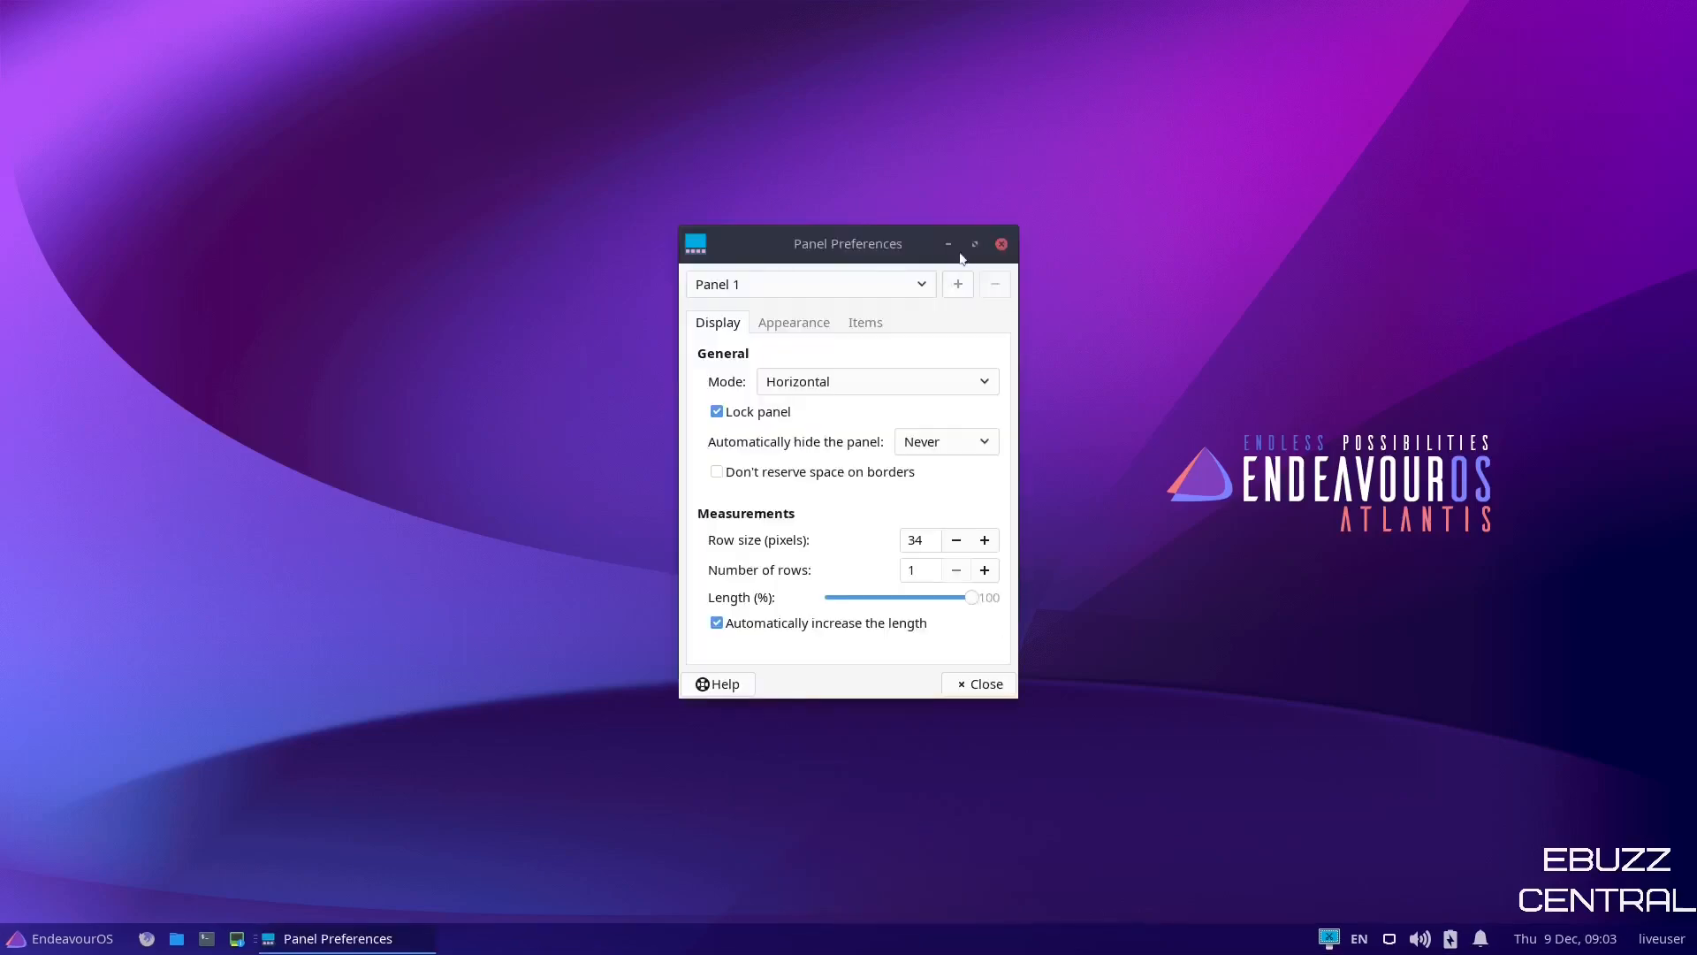
drag(882, 246, 902, 193)
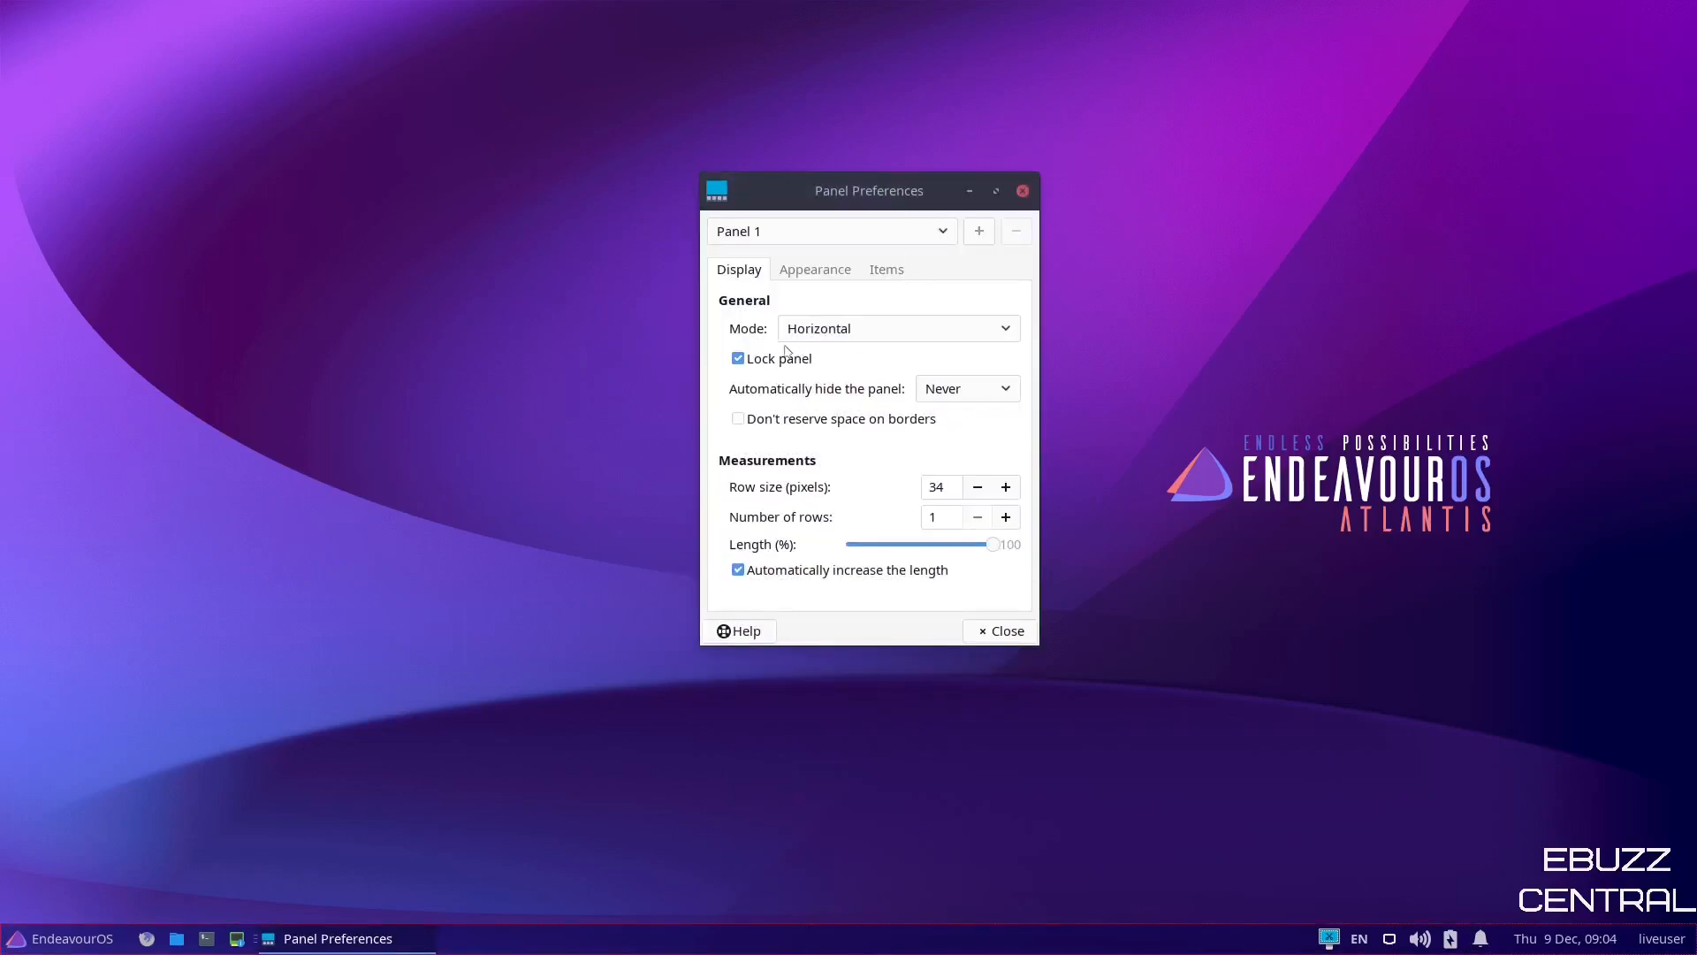
click(1004, 332)
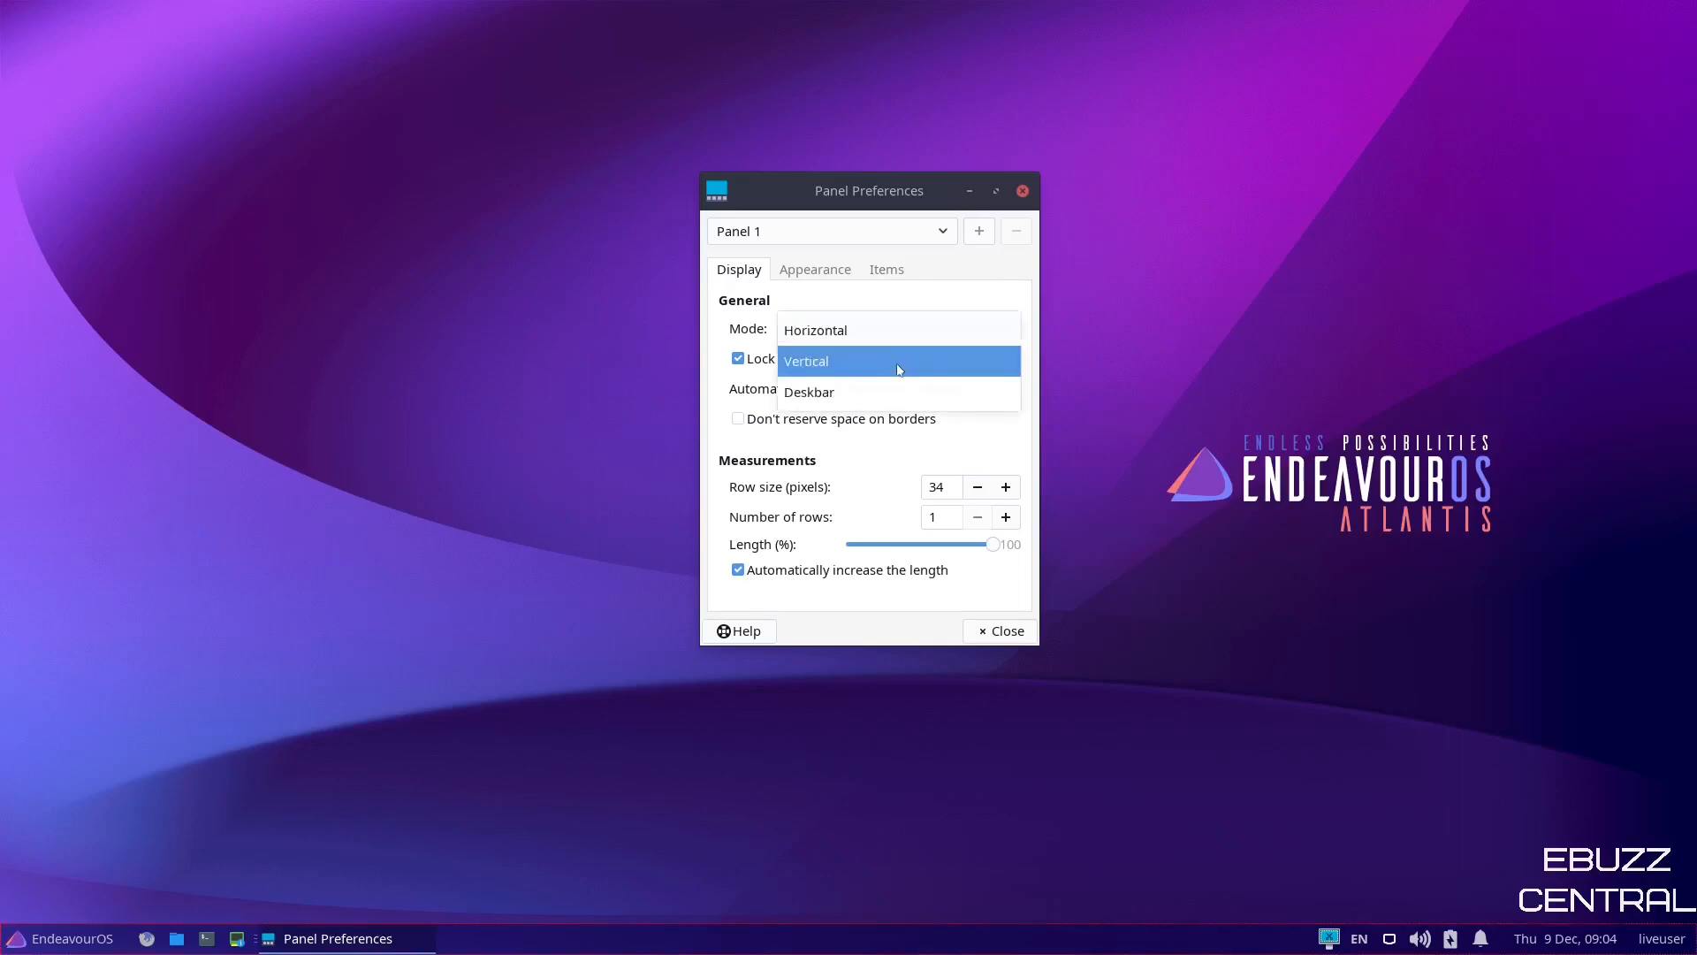
click(848, 362)
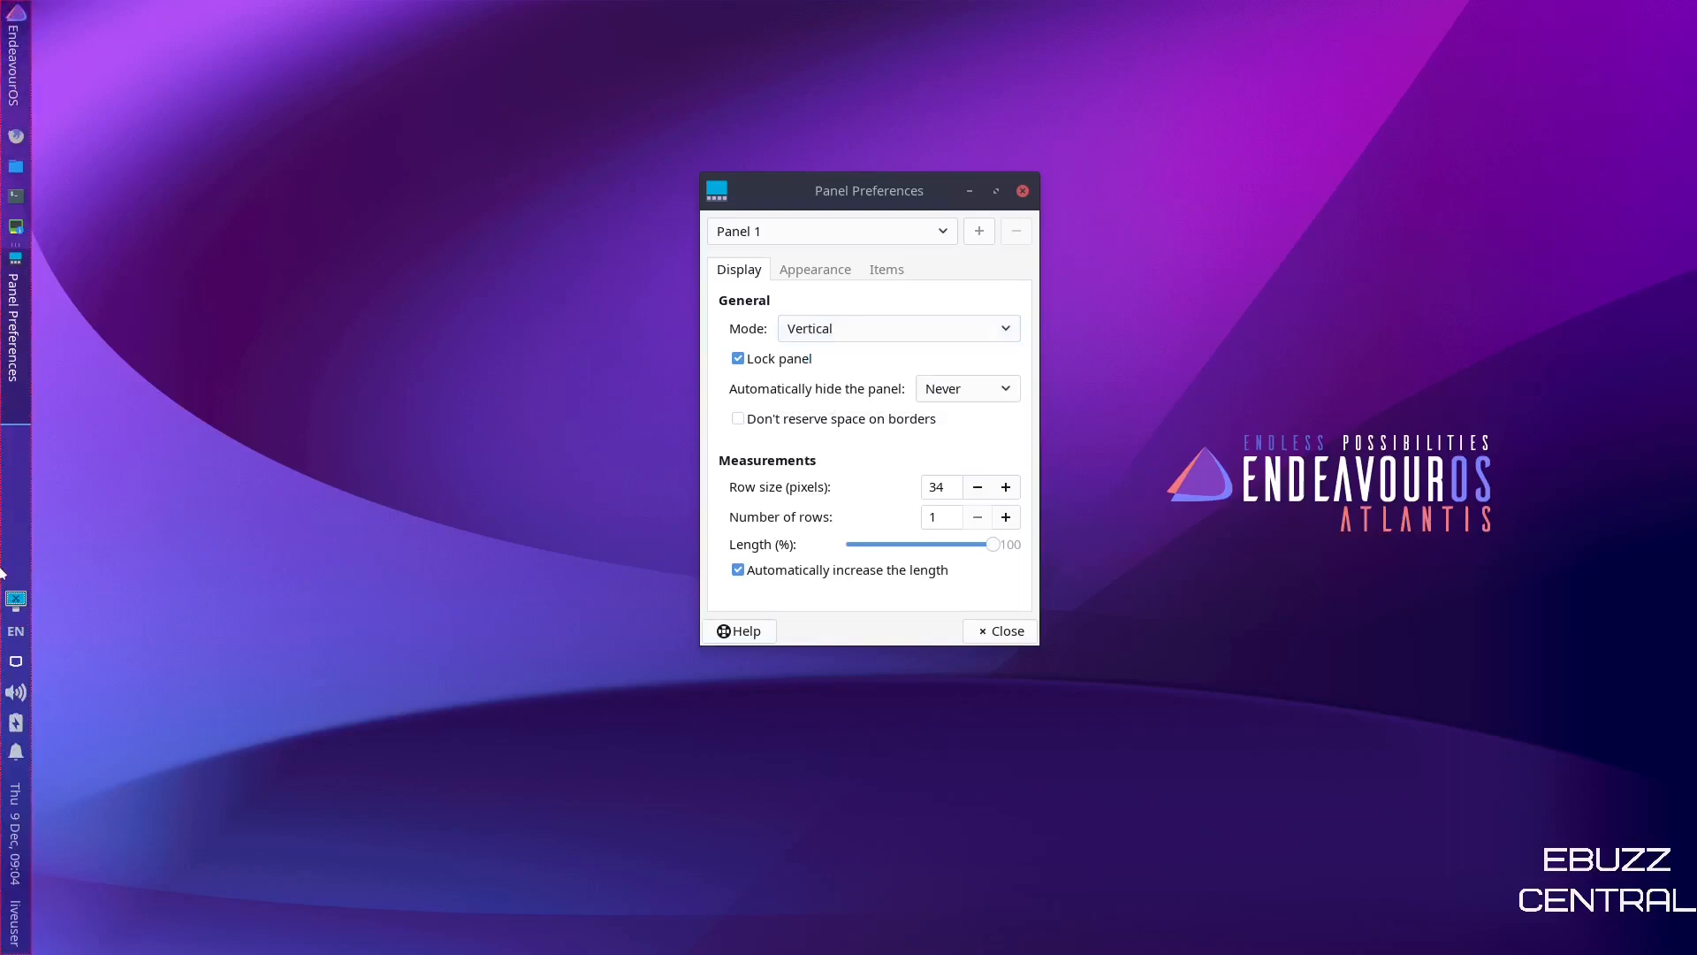
click(928, 329)
Try Deskbar mode, return the panel to Horizontal and nudge the row size up.
click(912, 329)
click(860, 354)
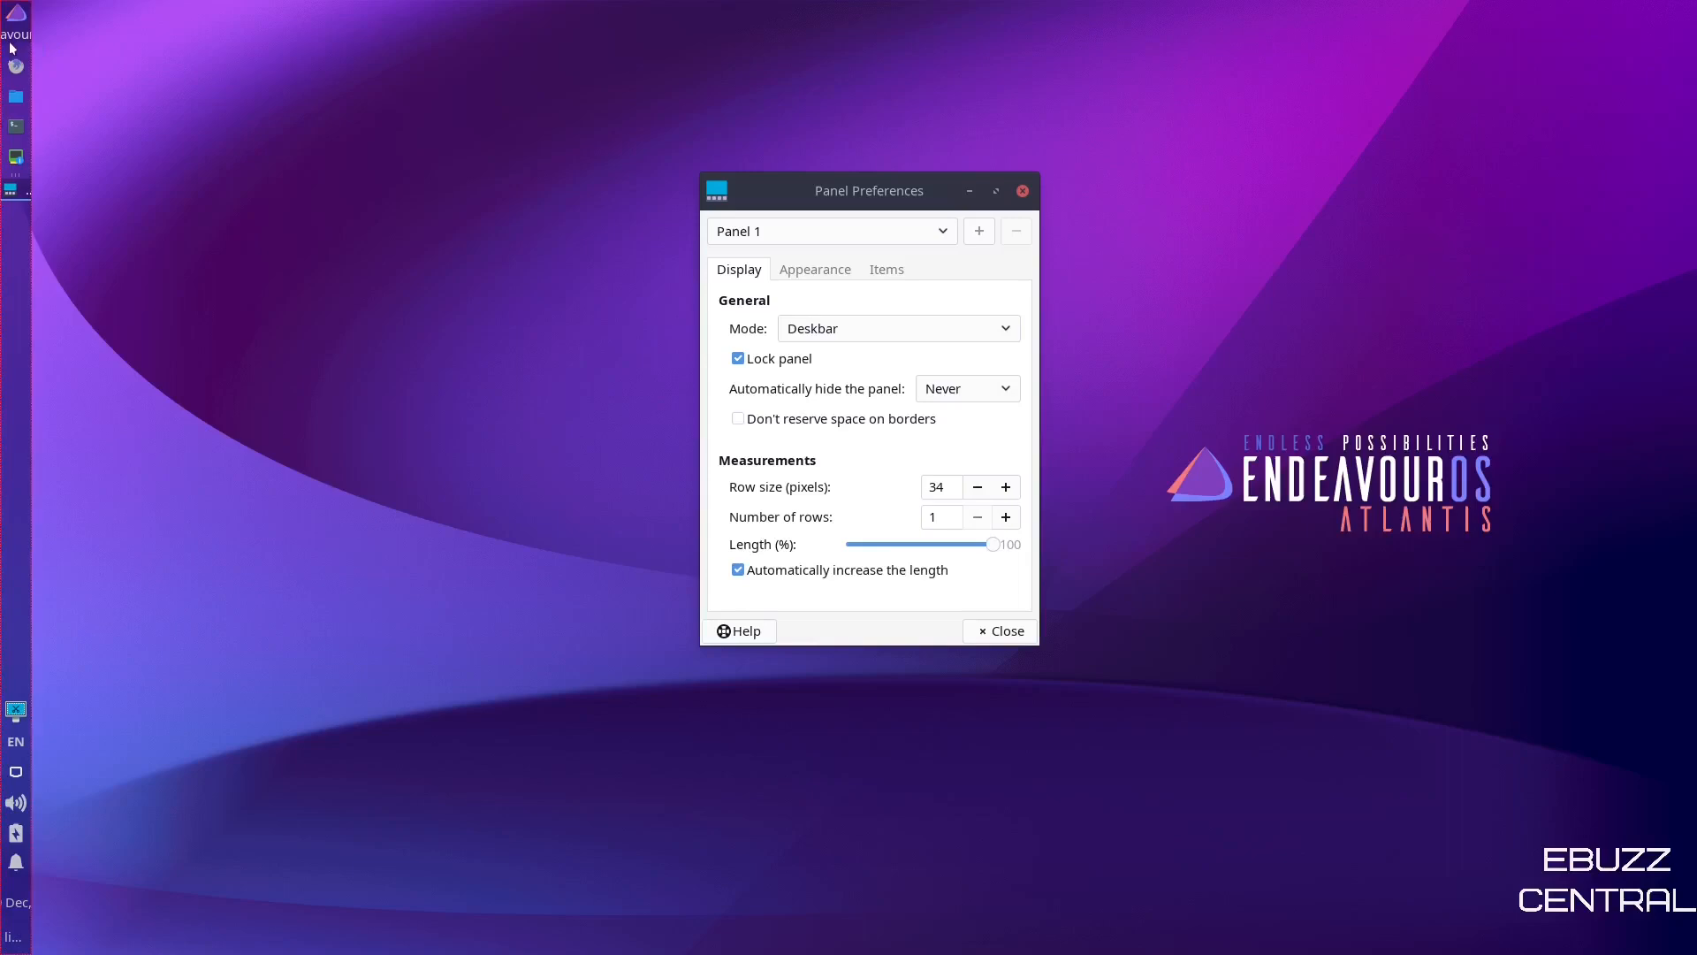
click(977, 328)
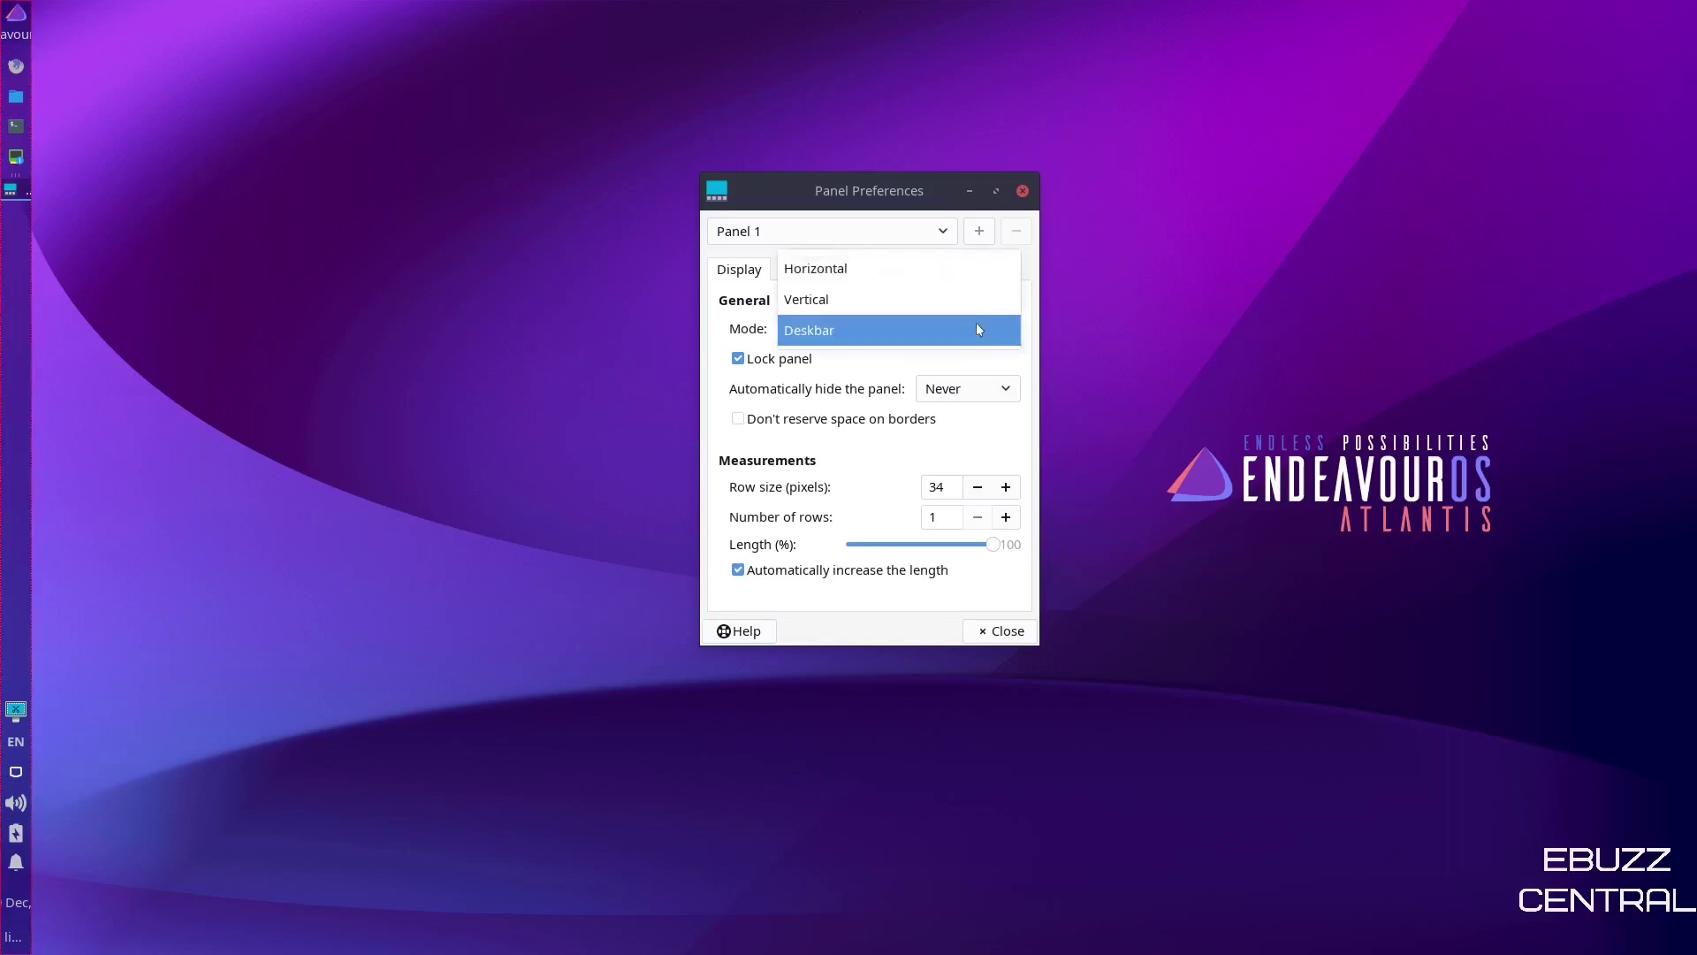
click(914, 270)
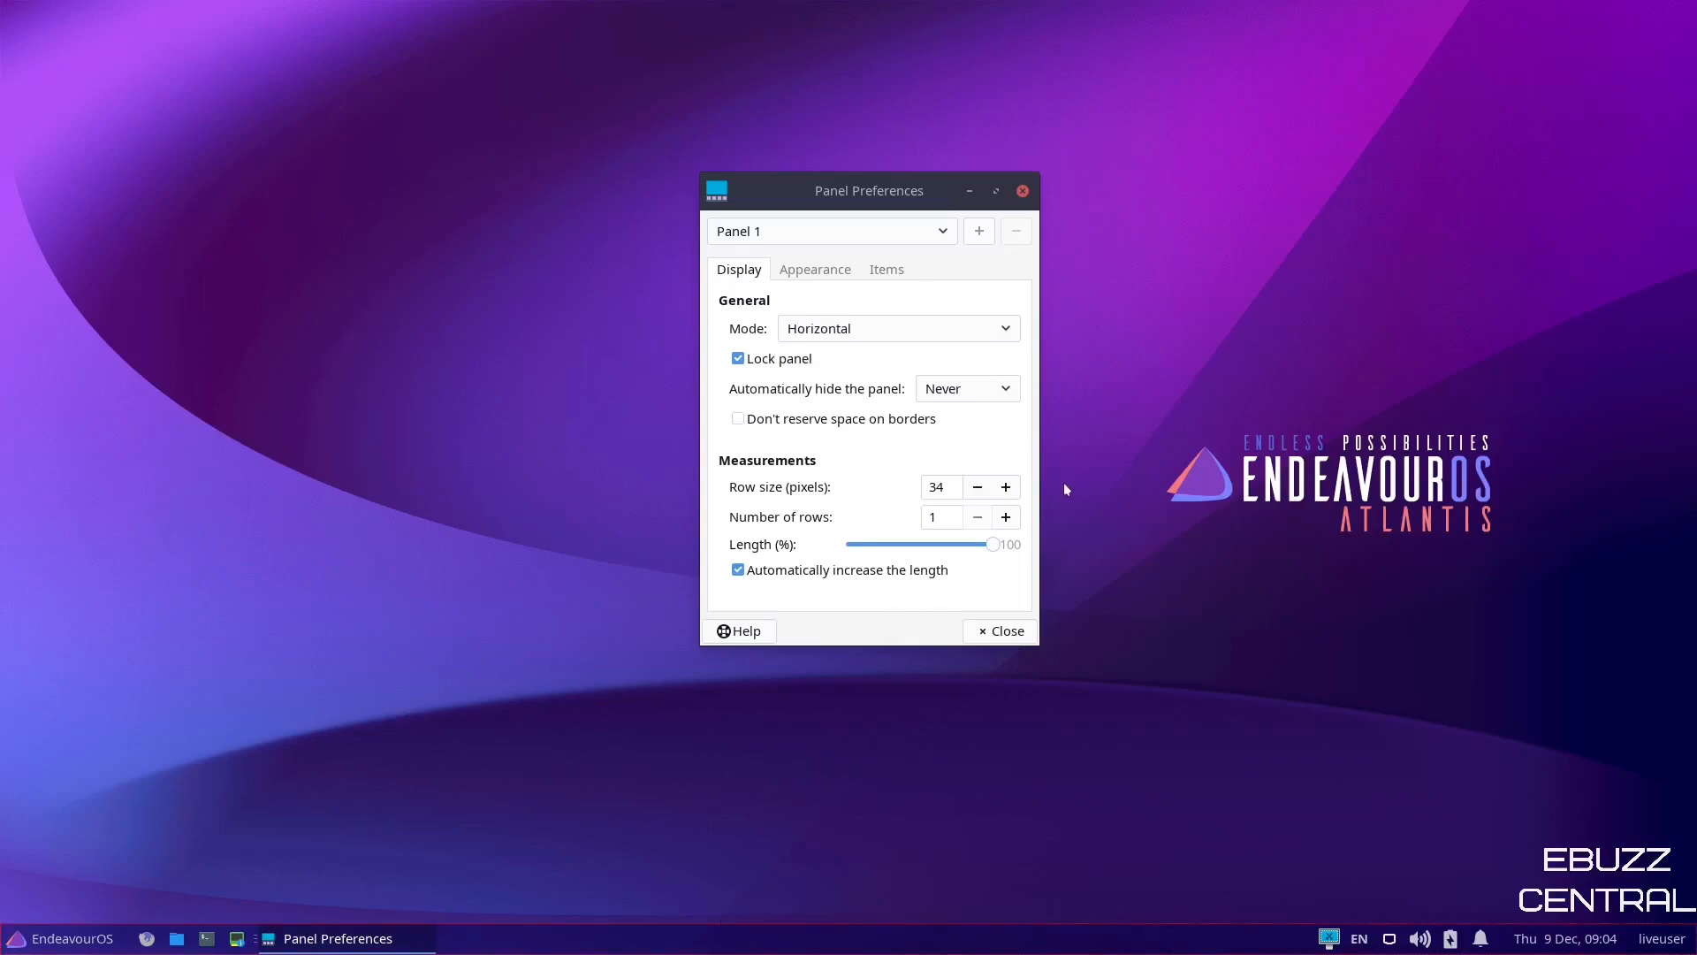
click(1005, 487)
Set row size to 38 pixels, try two rows then back to one, and close the preferences.
click(1005, 487)
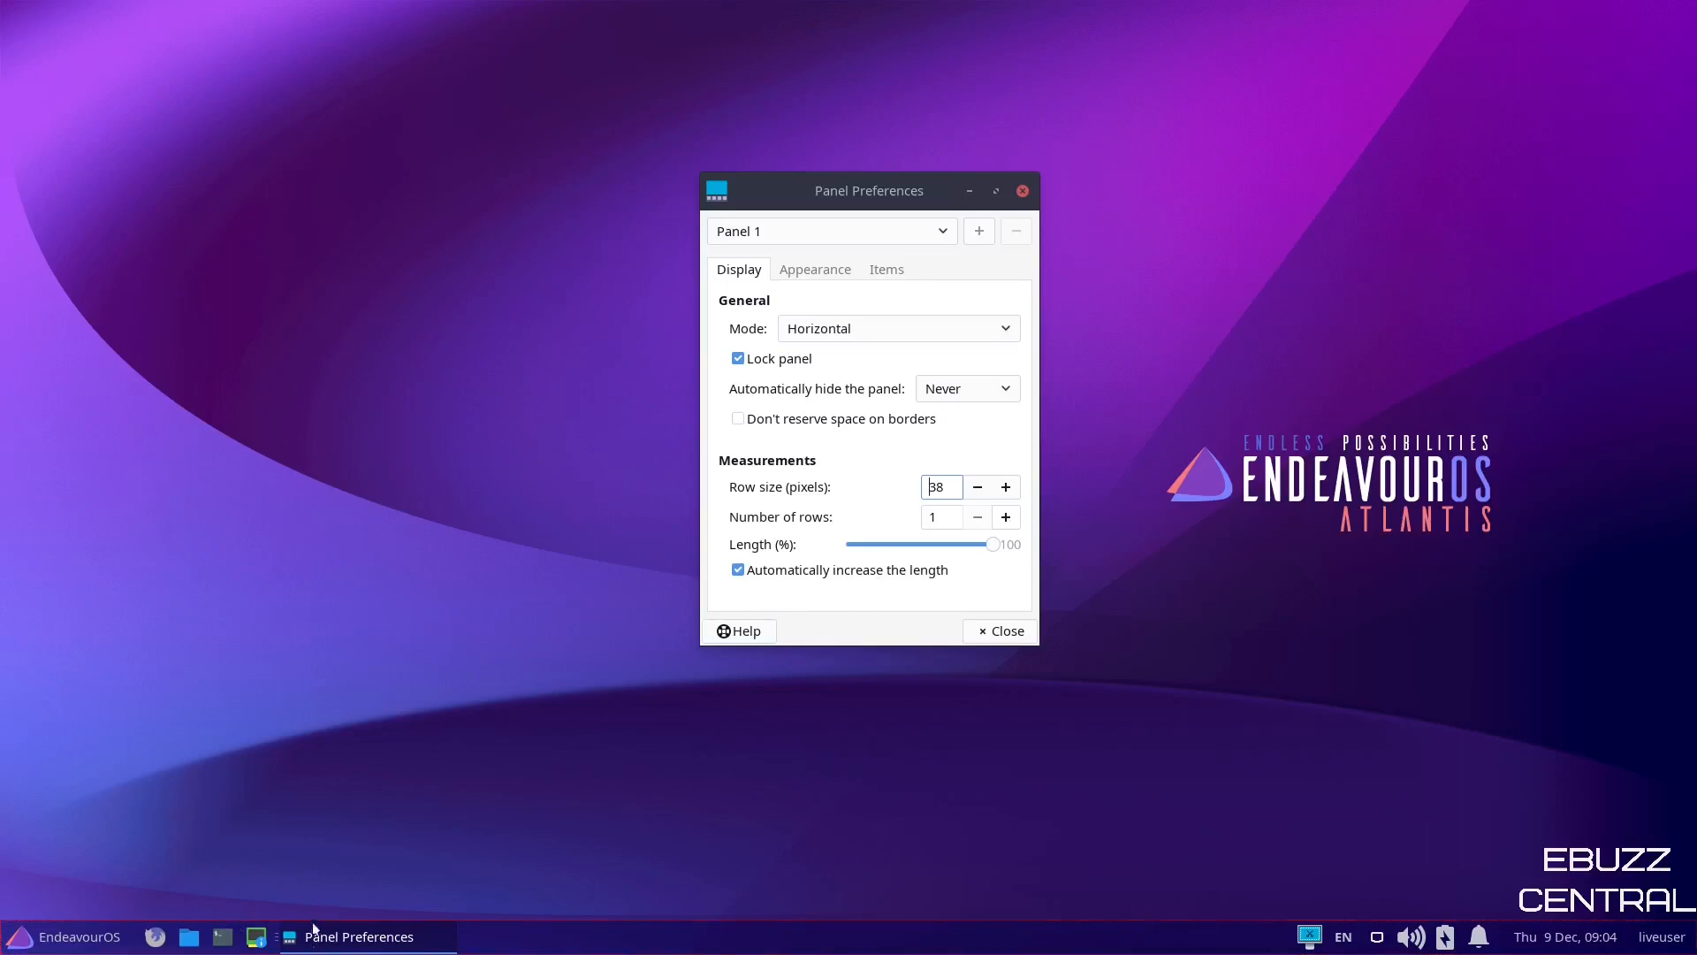
click(1006, 516)
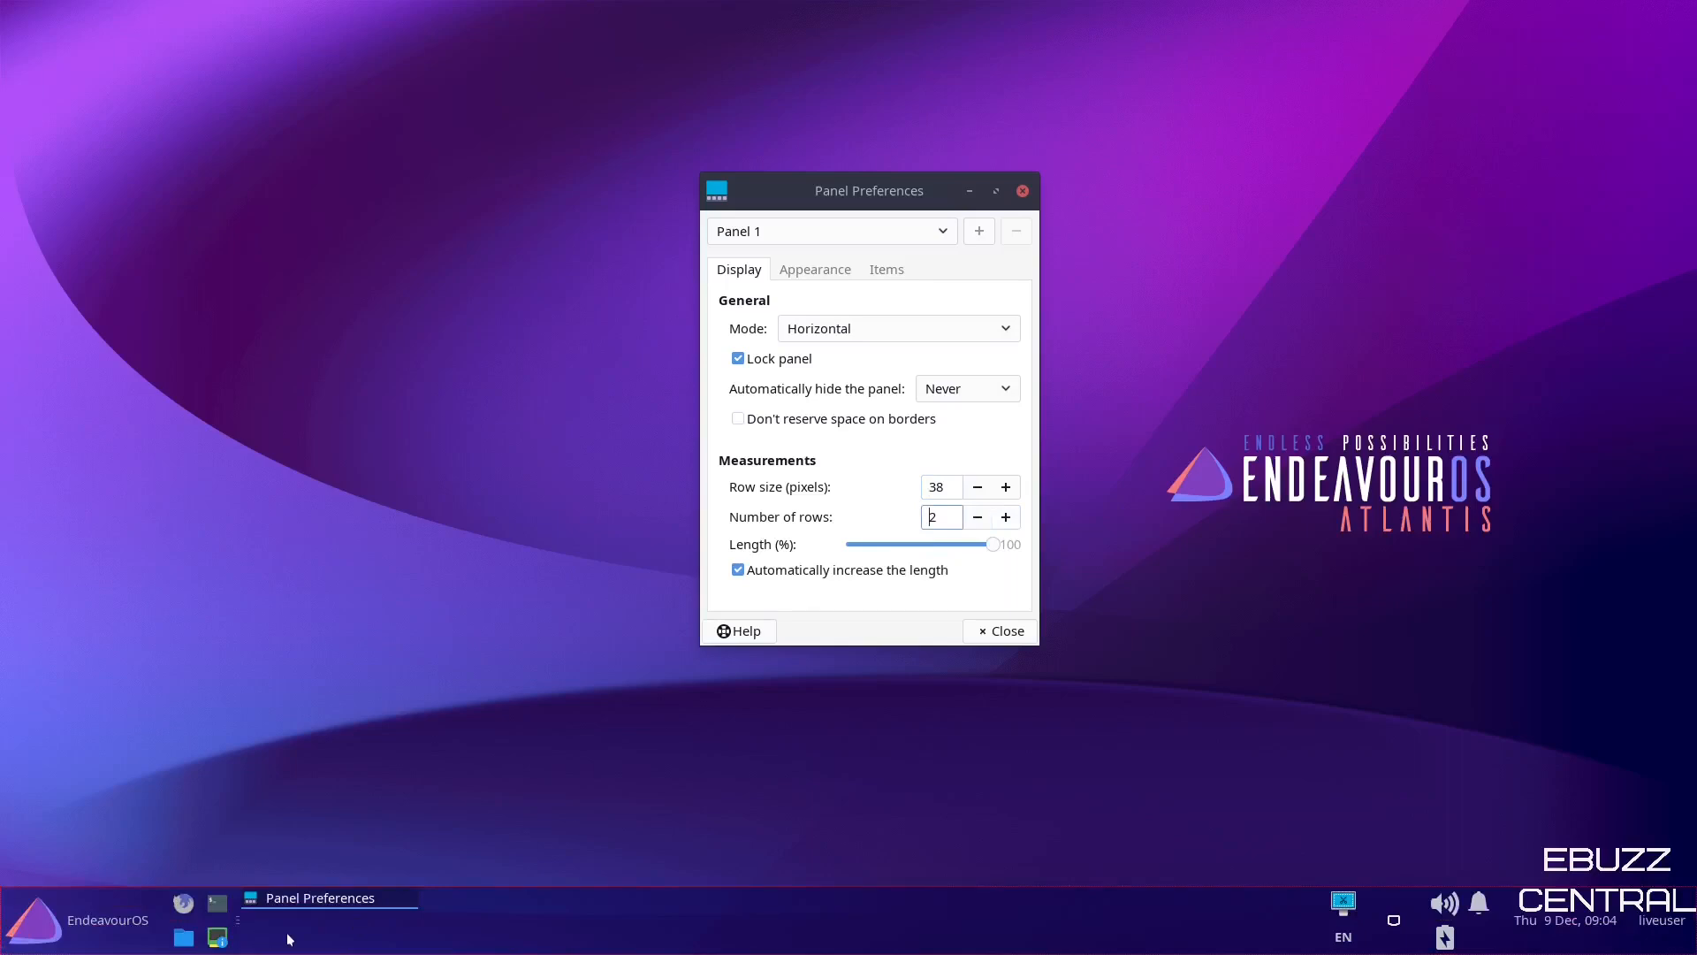
click(978, 517)
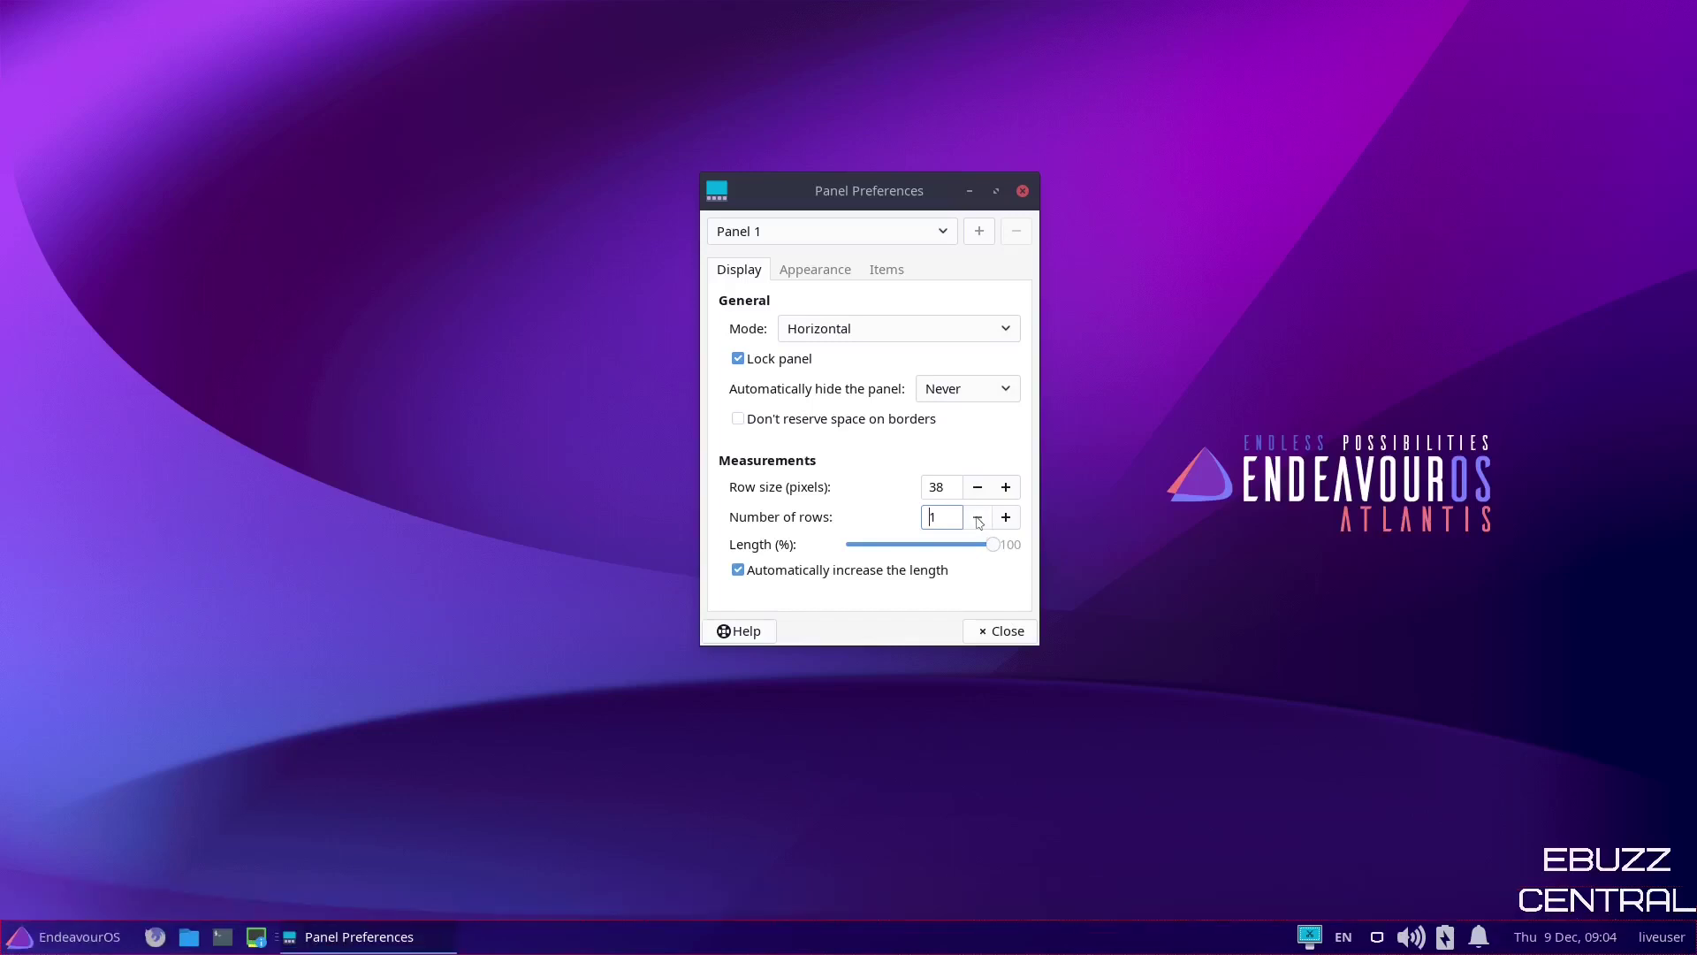
click(1008, 631)
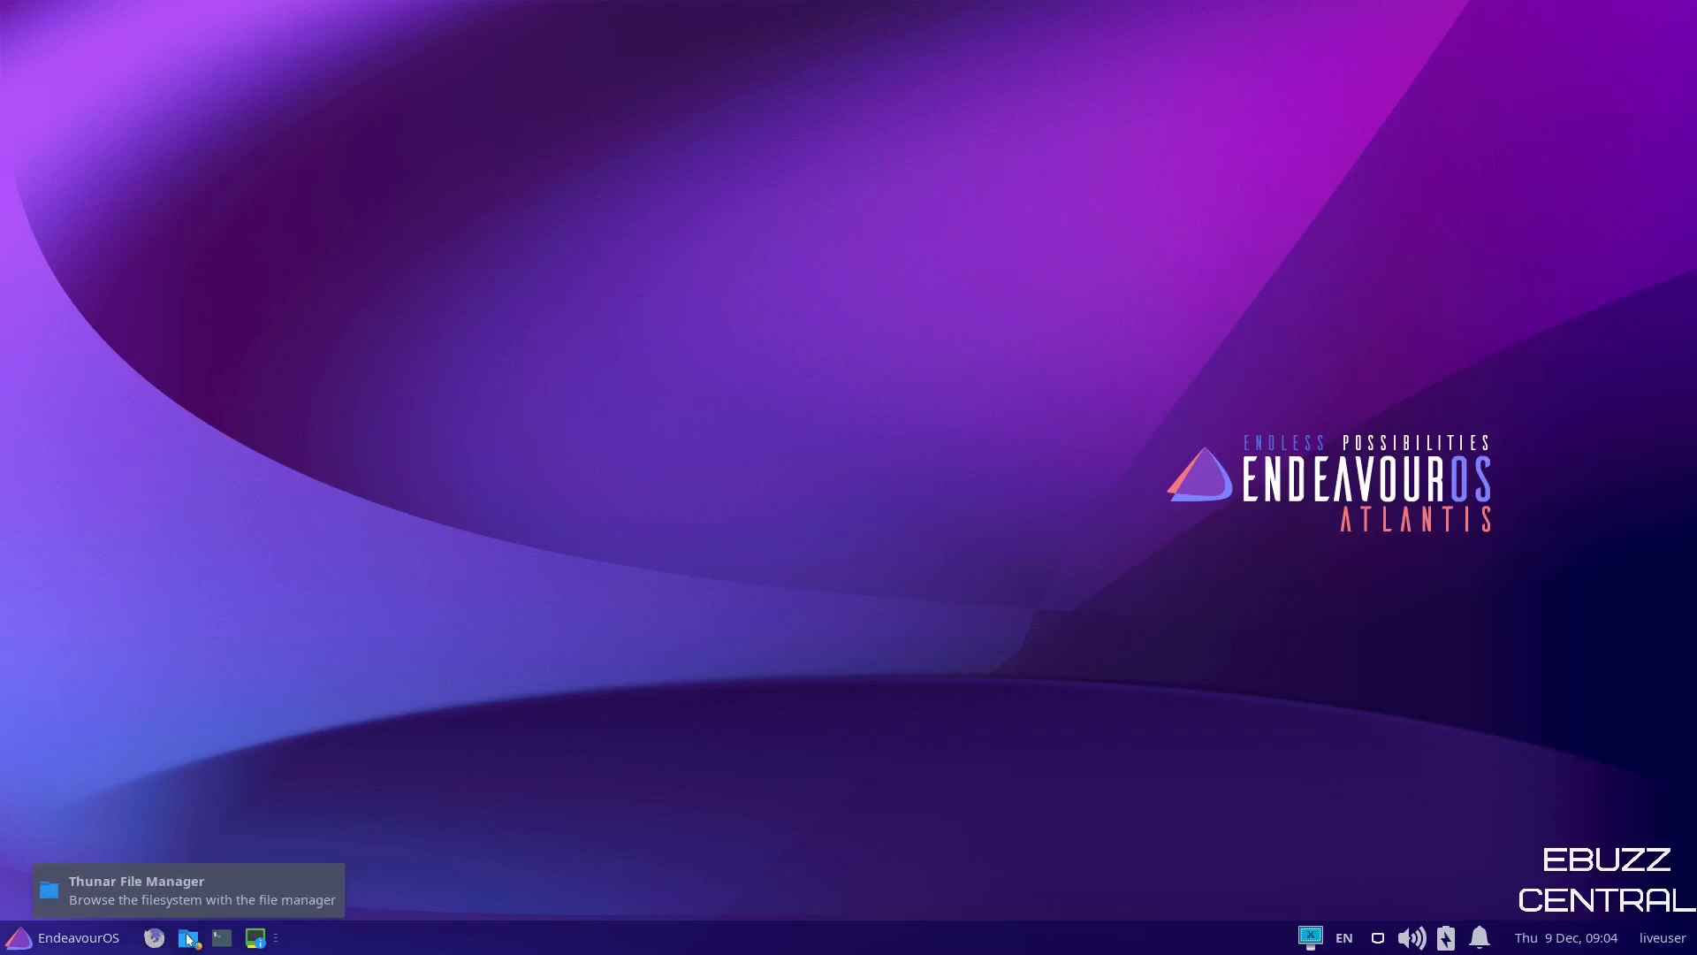
click(189, 939)
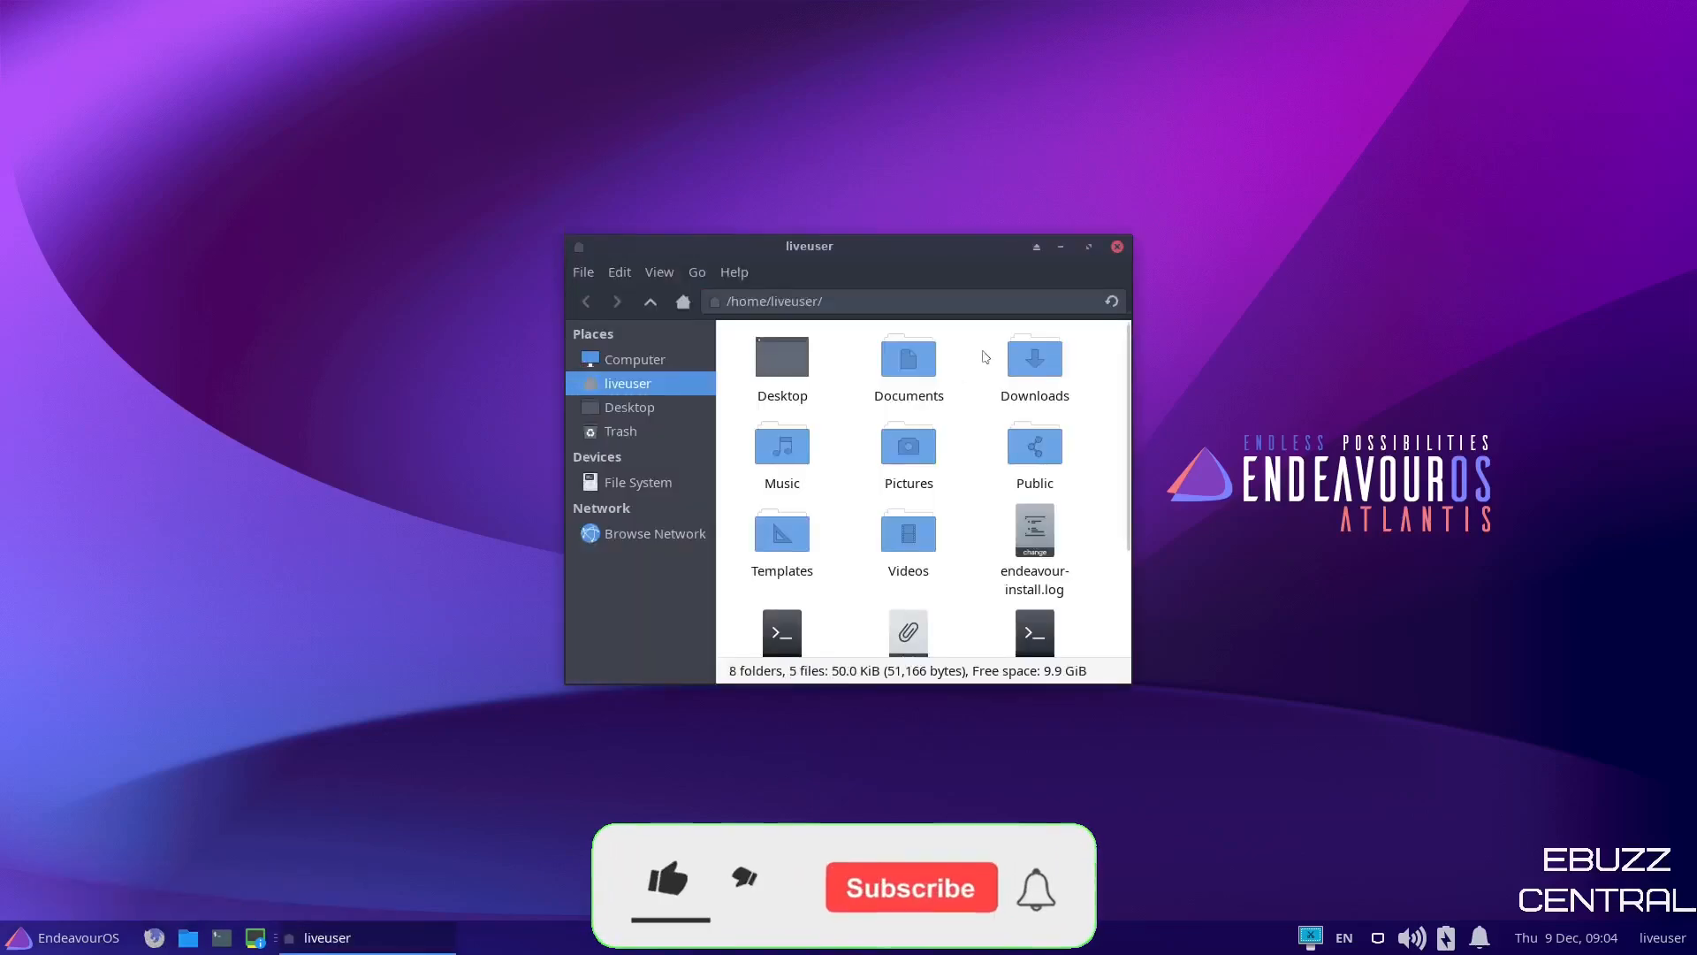
click(1086, 246)
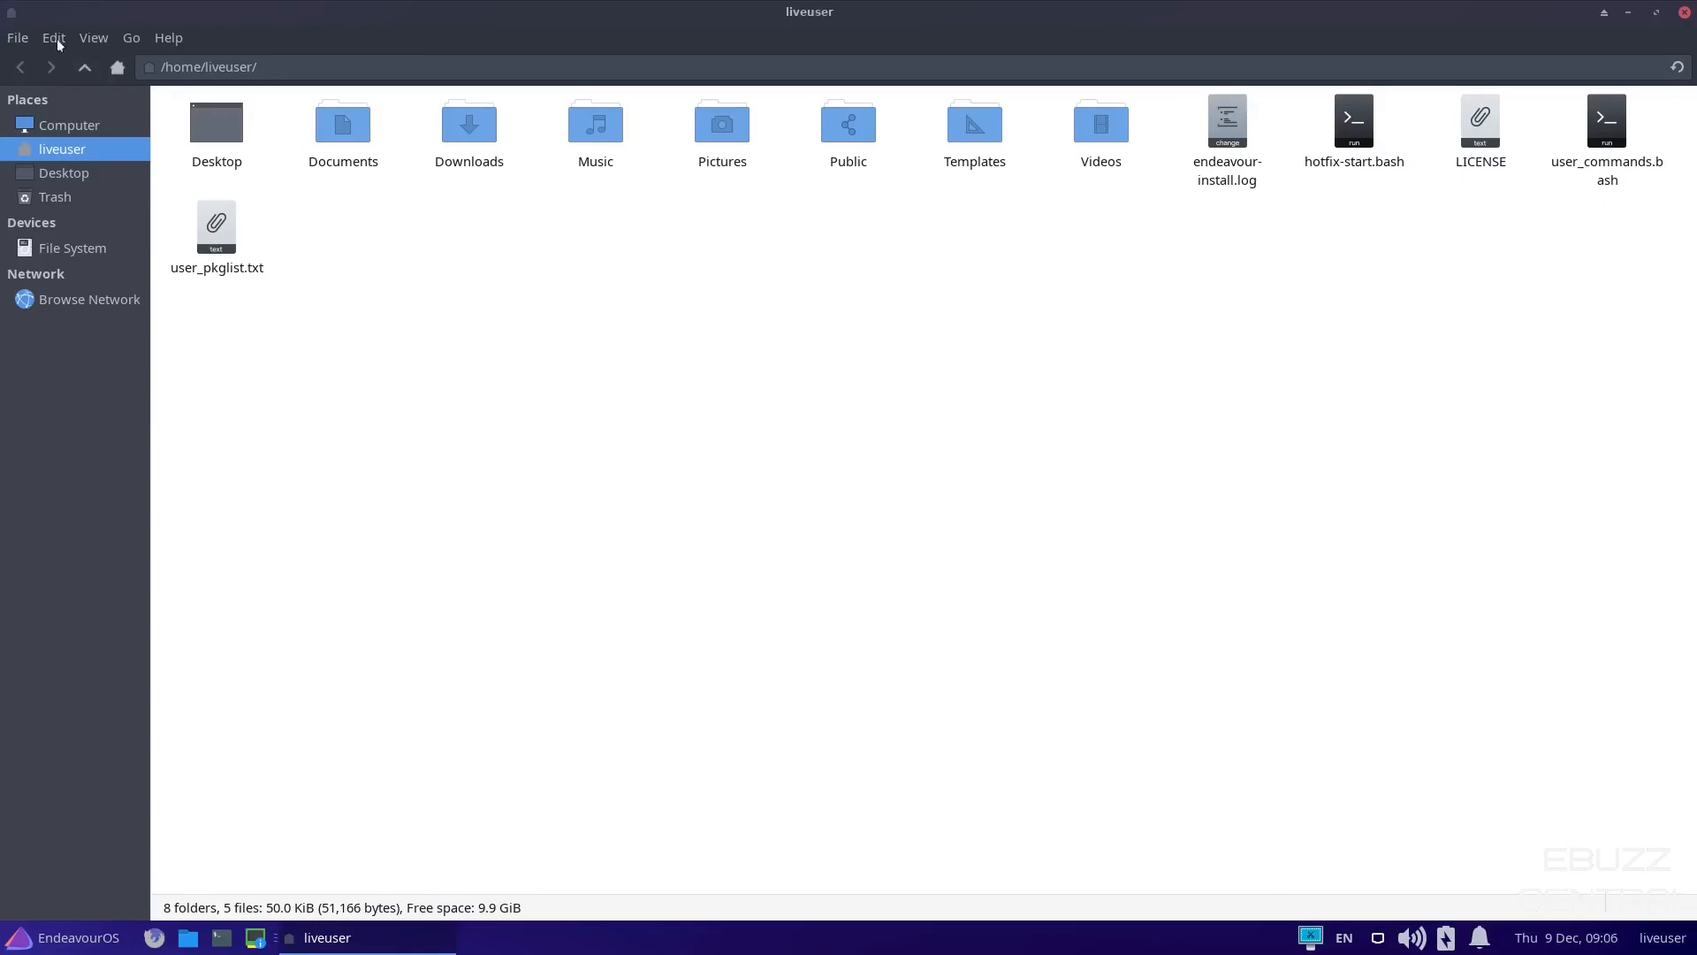
click(93, 37)
click(90, 216)
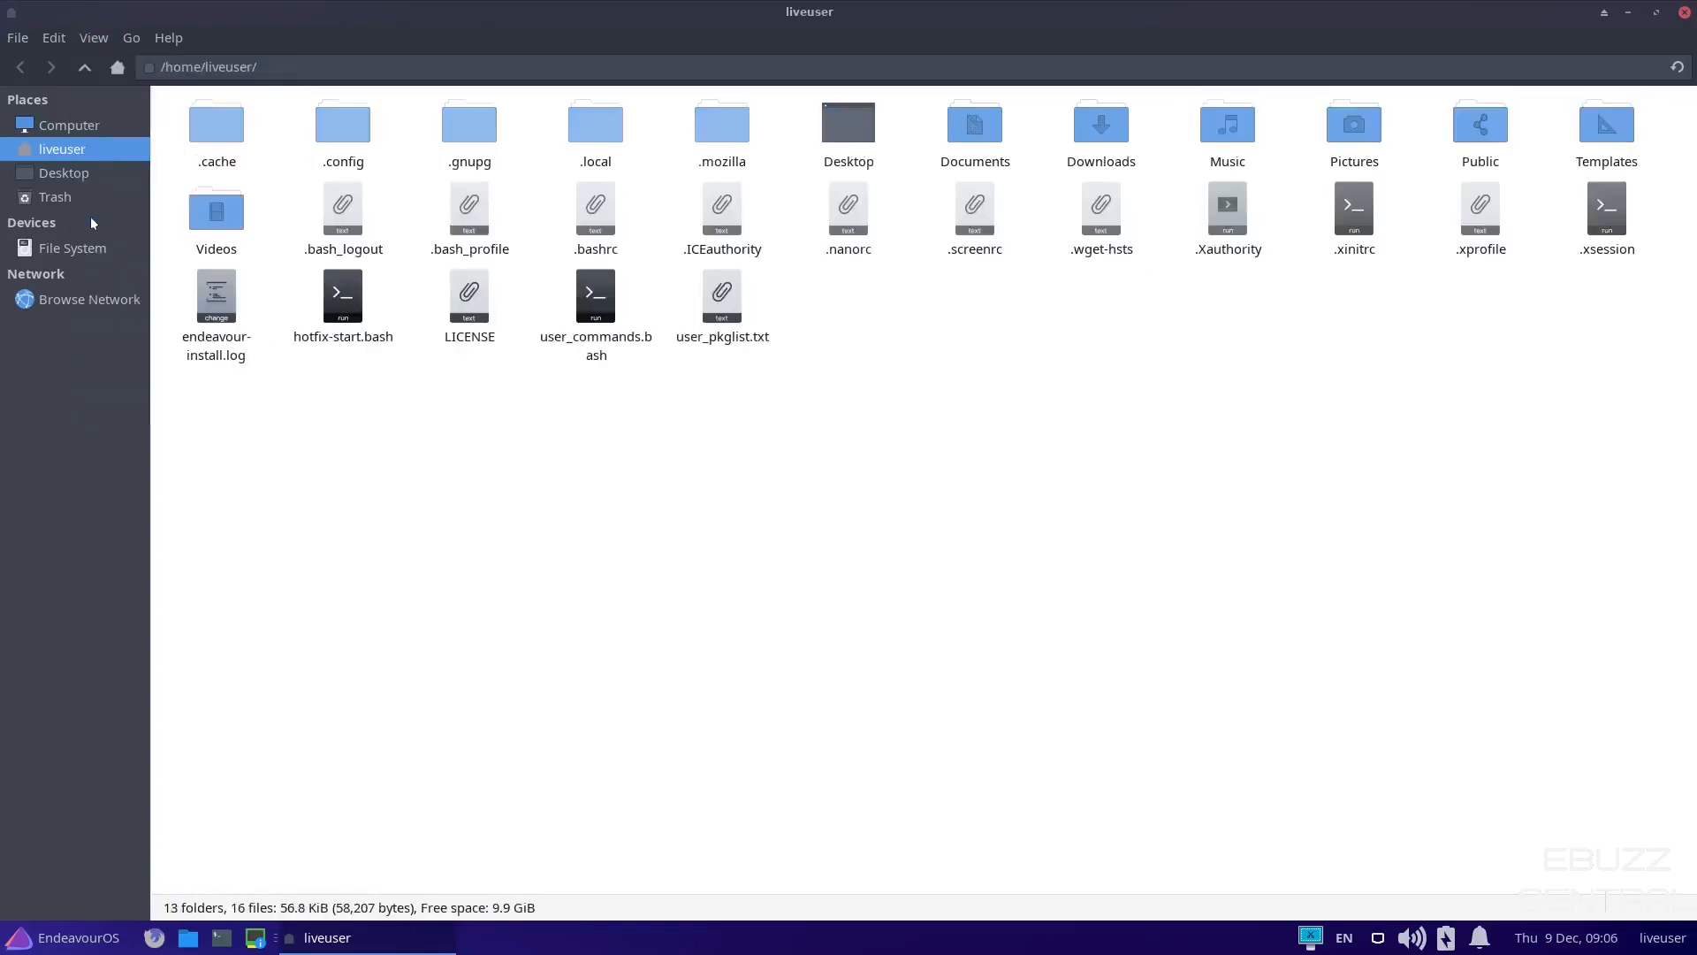
click(94, 38)
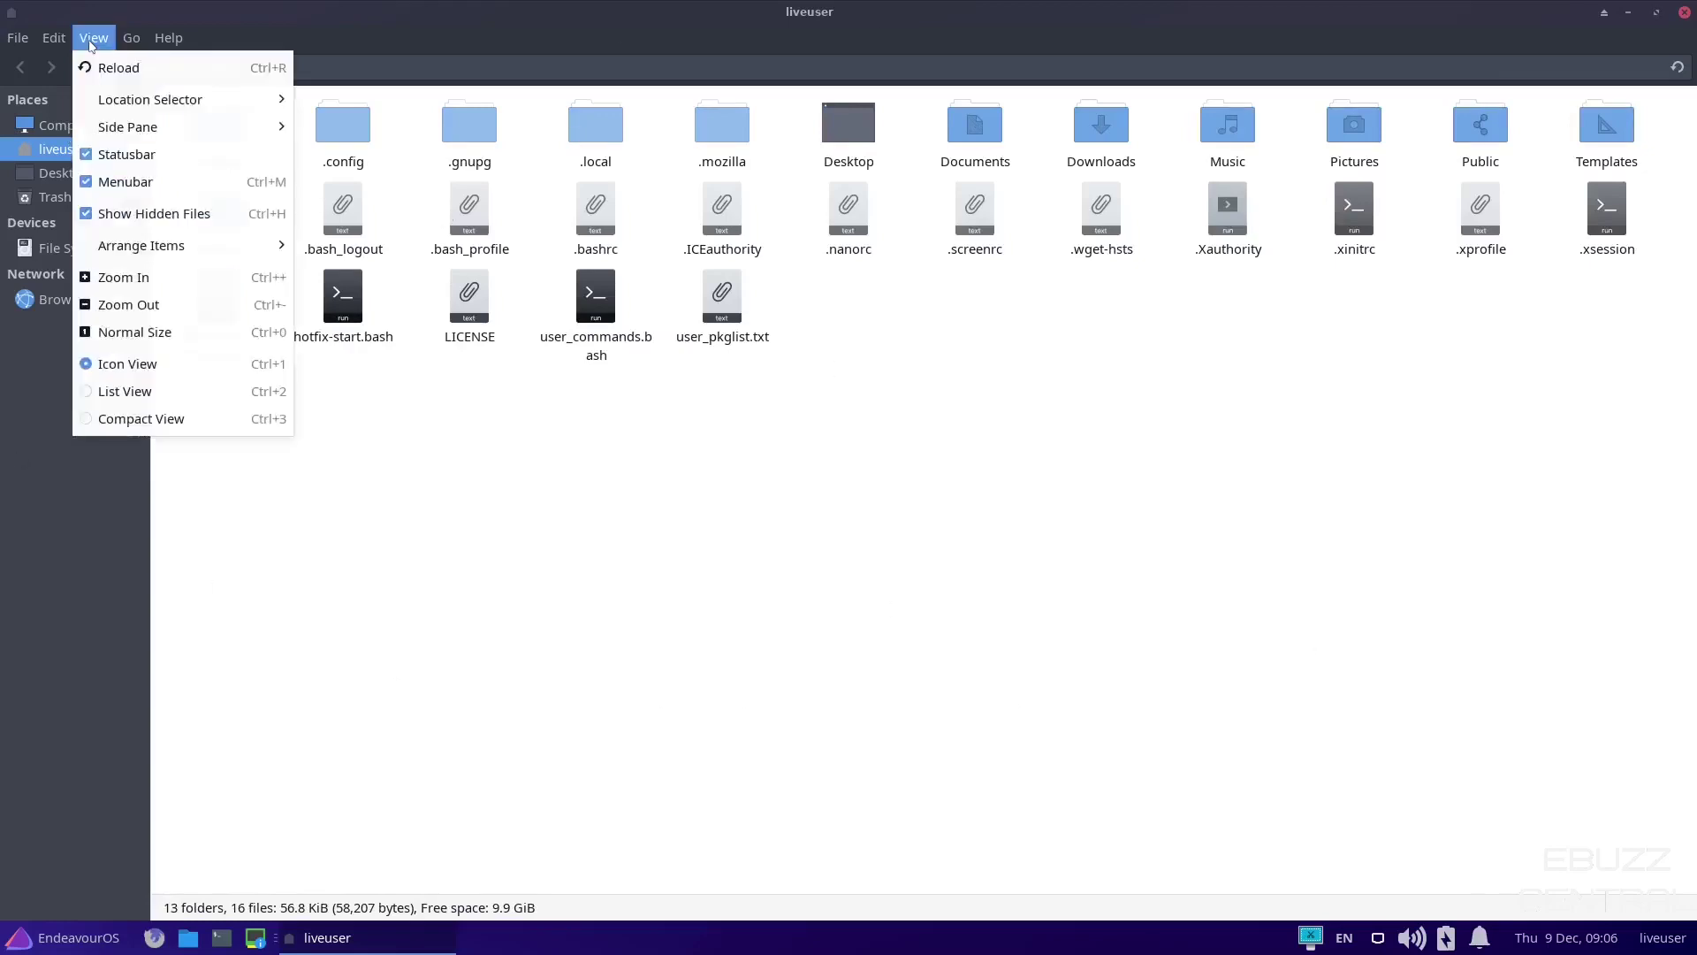
click(92, 215)
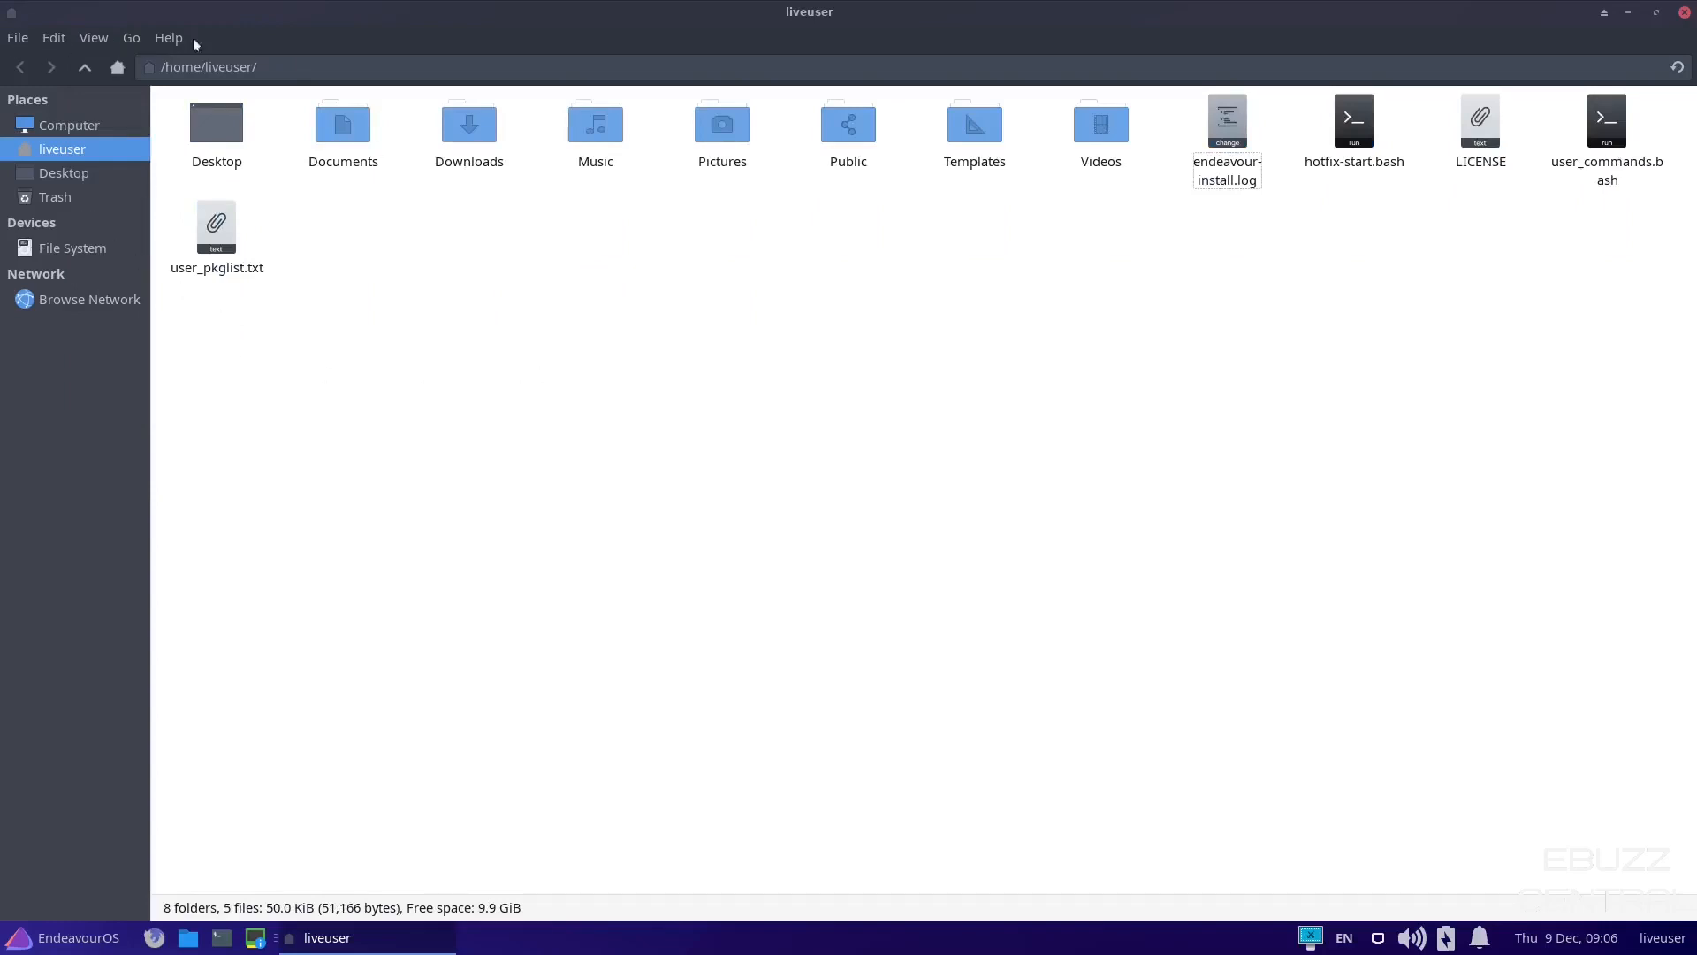
click(1684, 12)
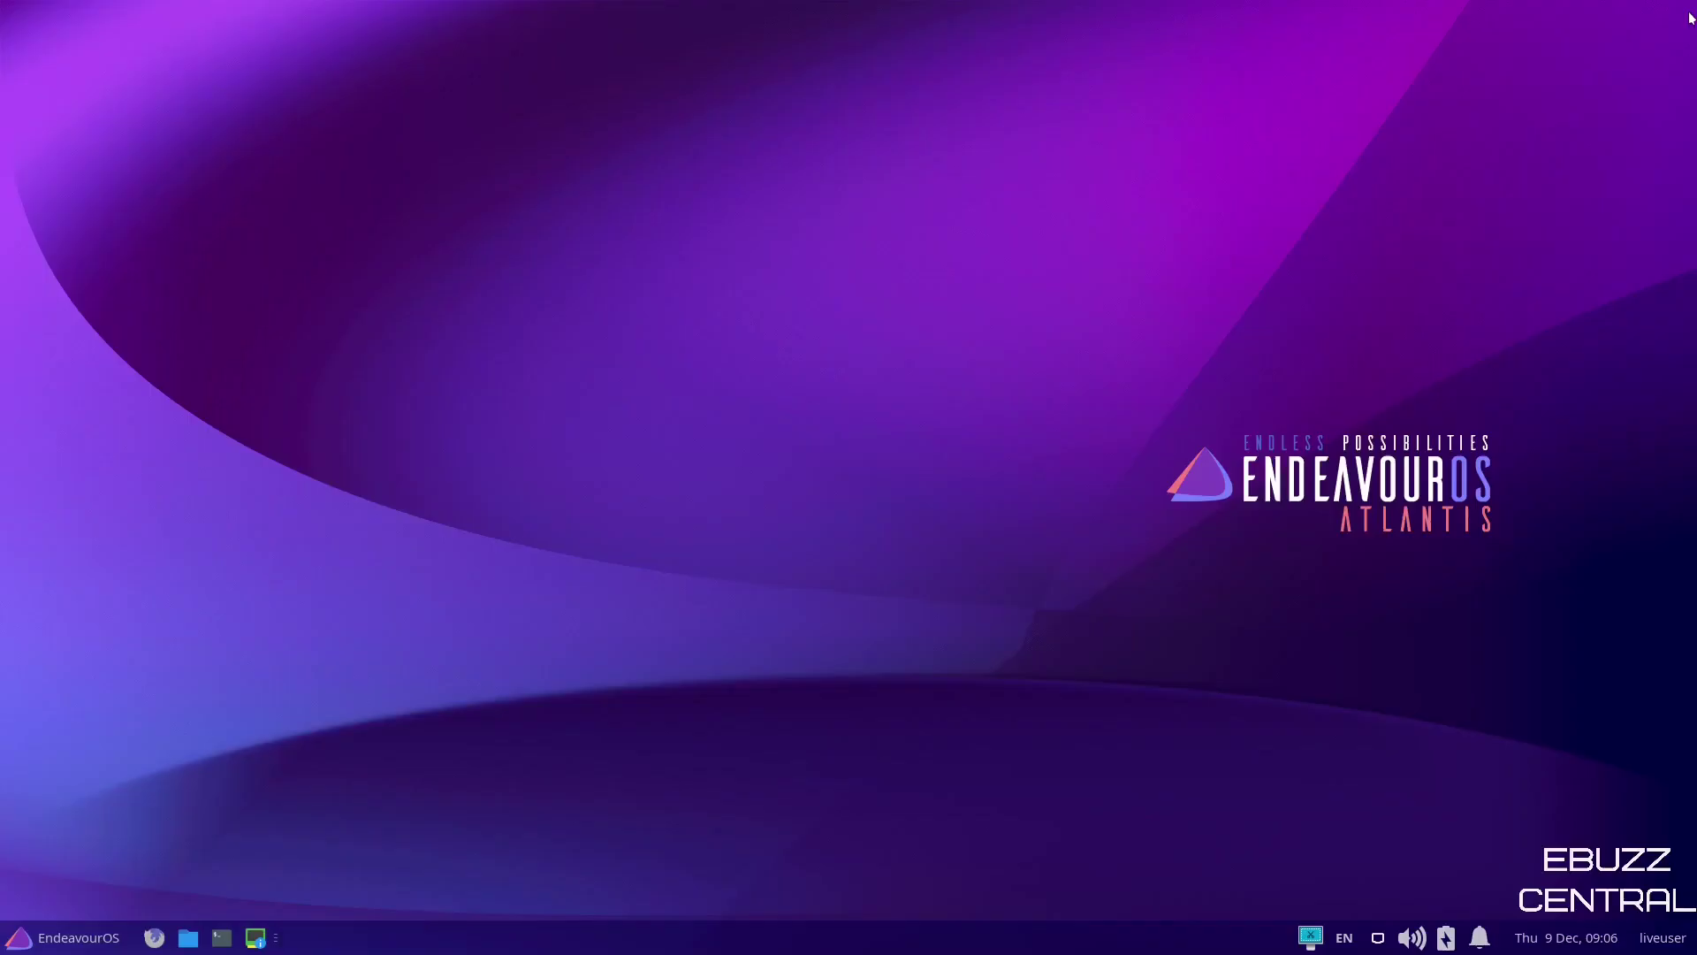
click(222, 938)
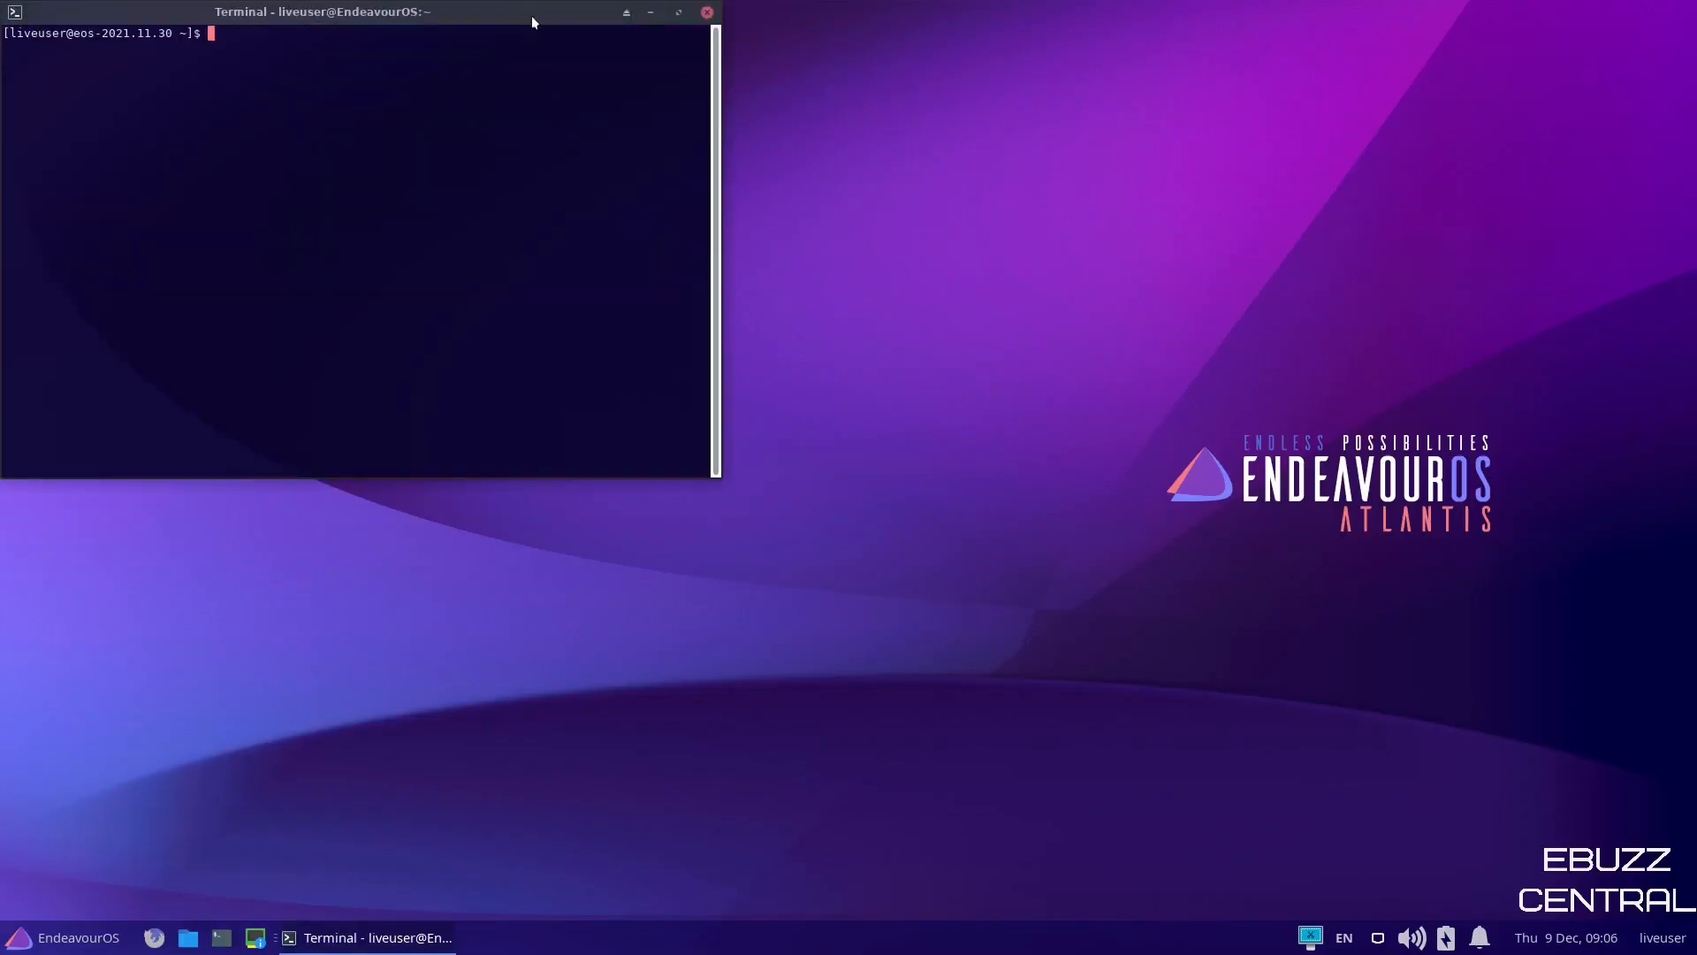
drag(531, 16, 1025, 176)
click(1173, 175)
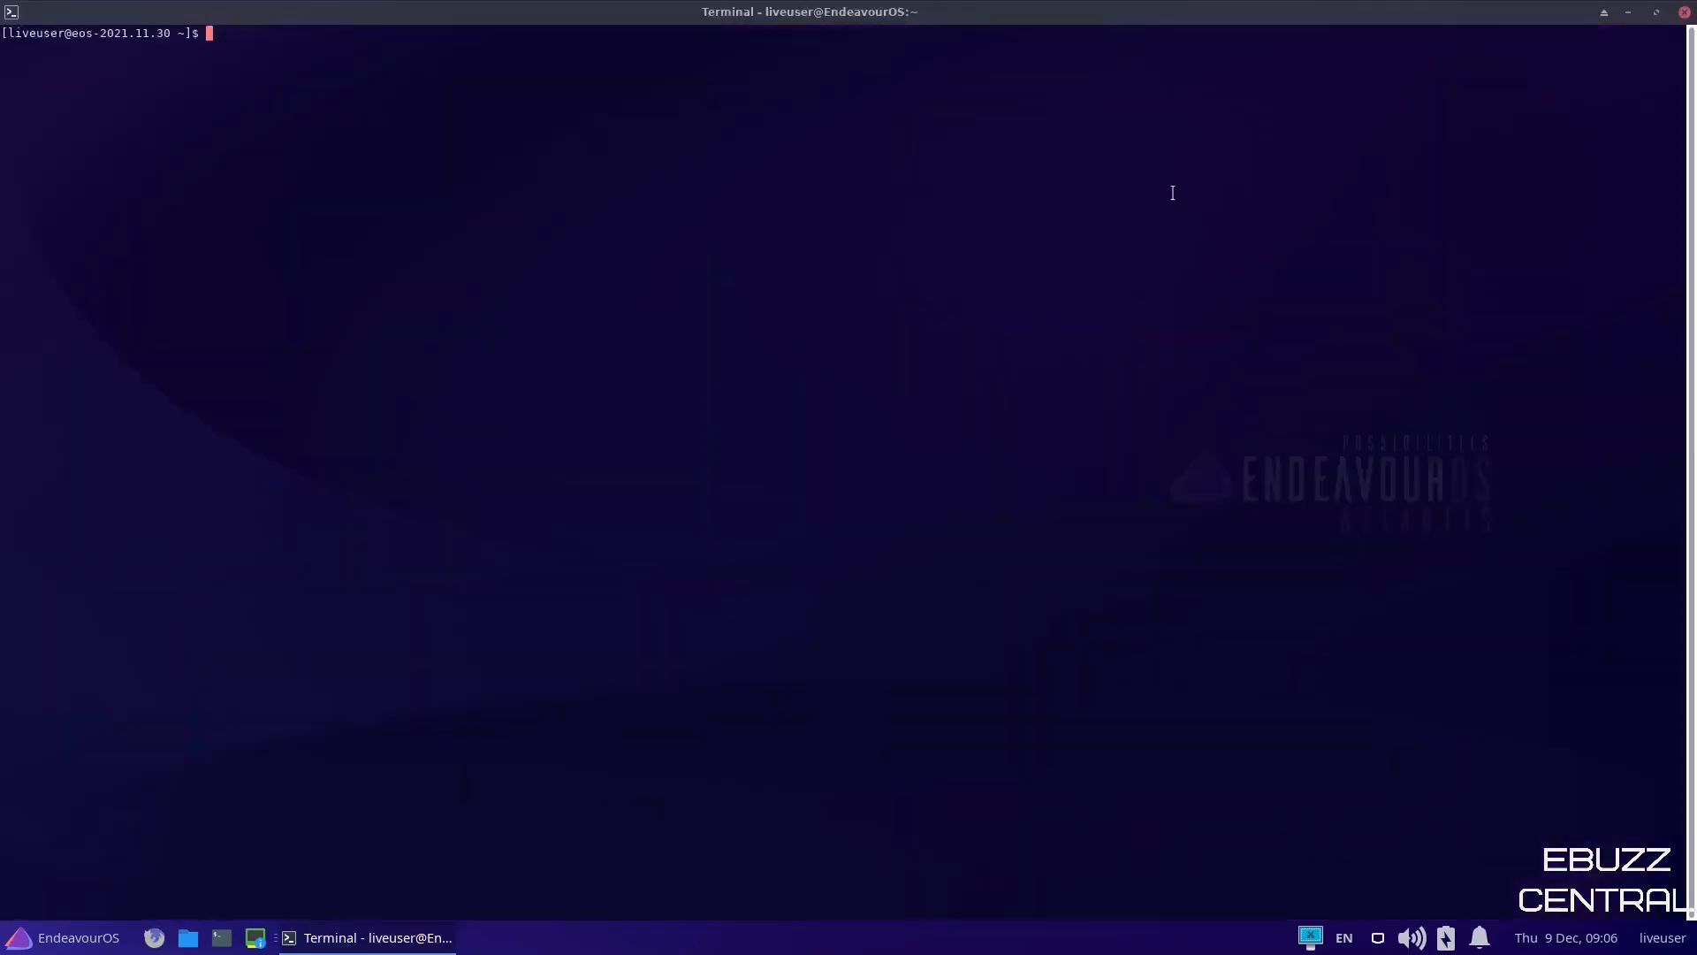
text(htop)
key(Return)
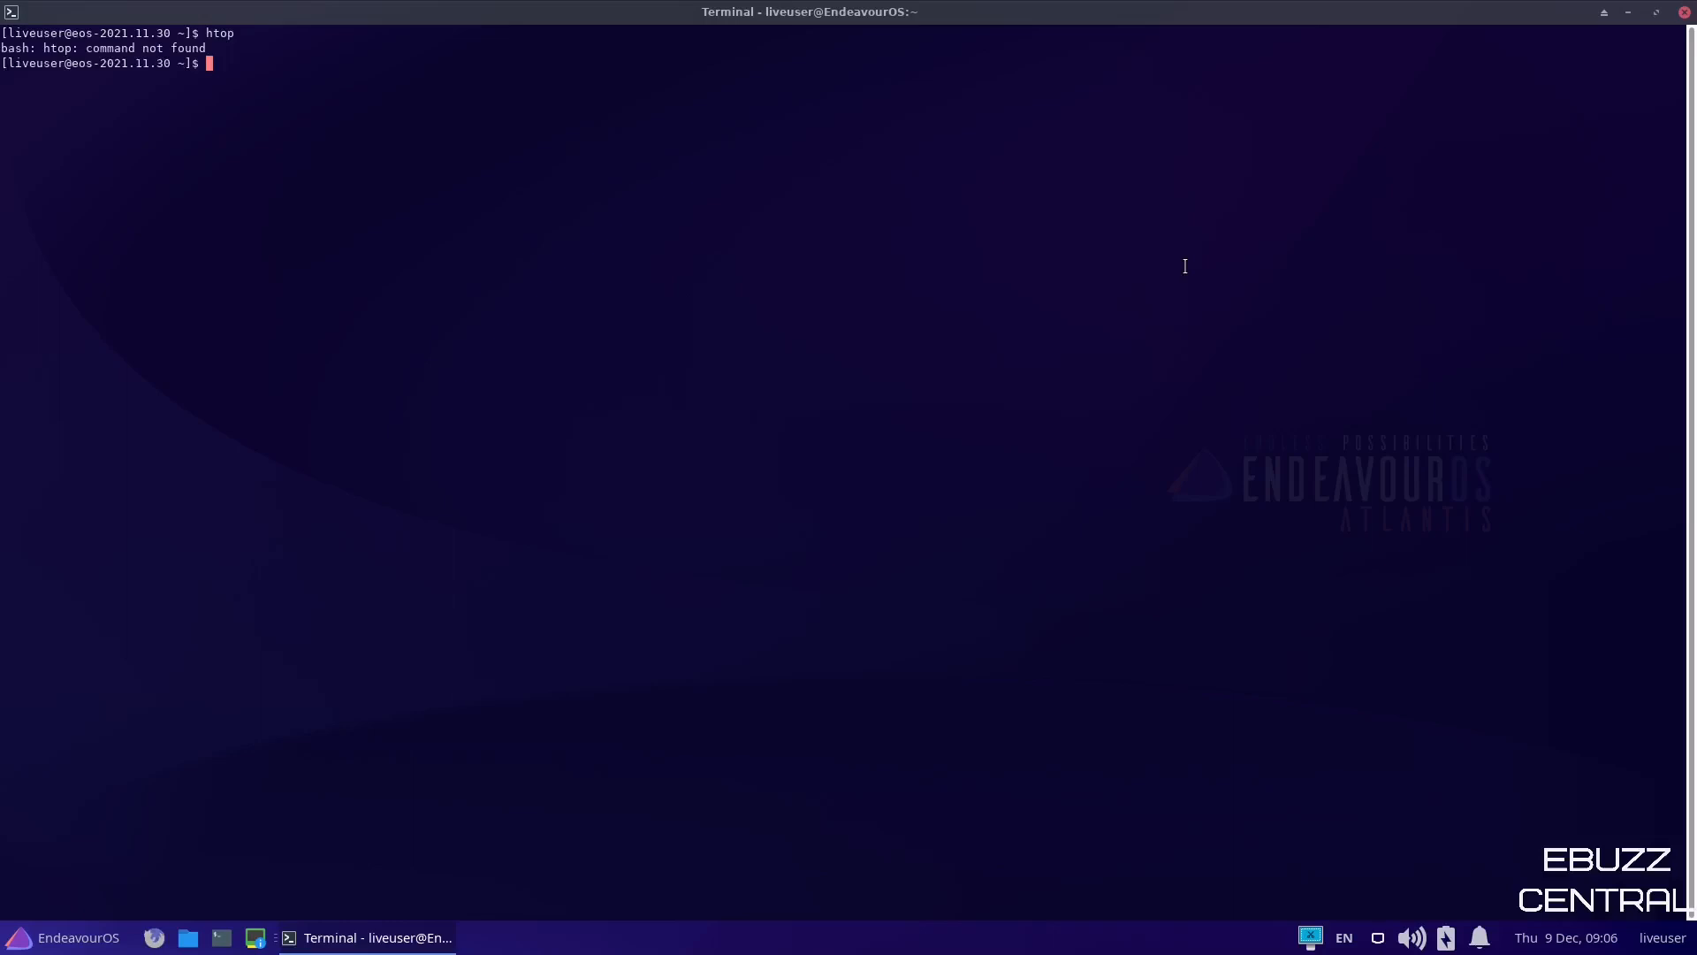
text(top)
key(Return)
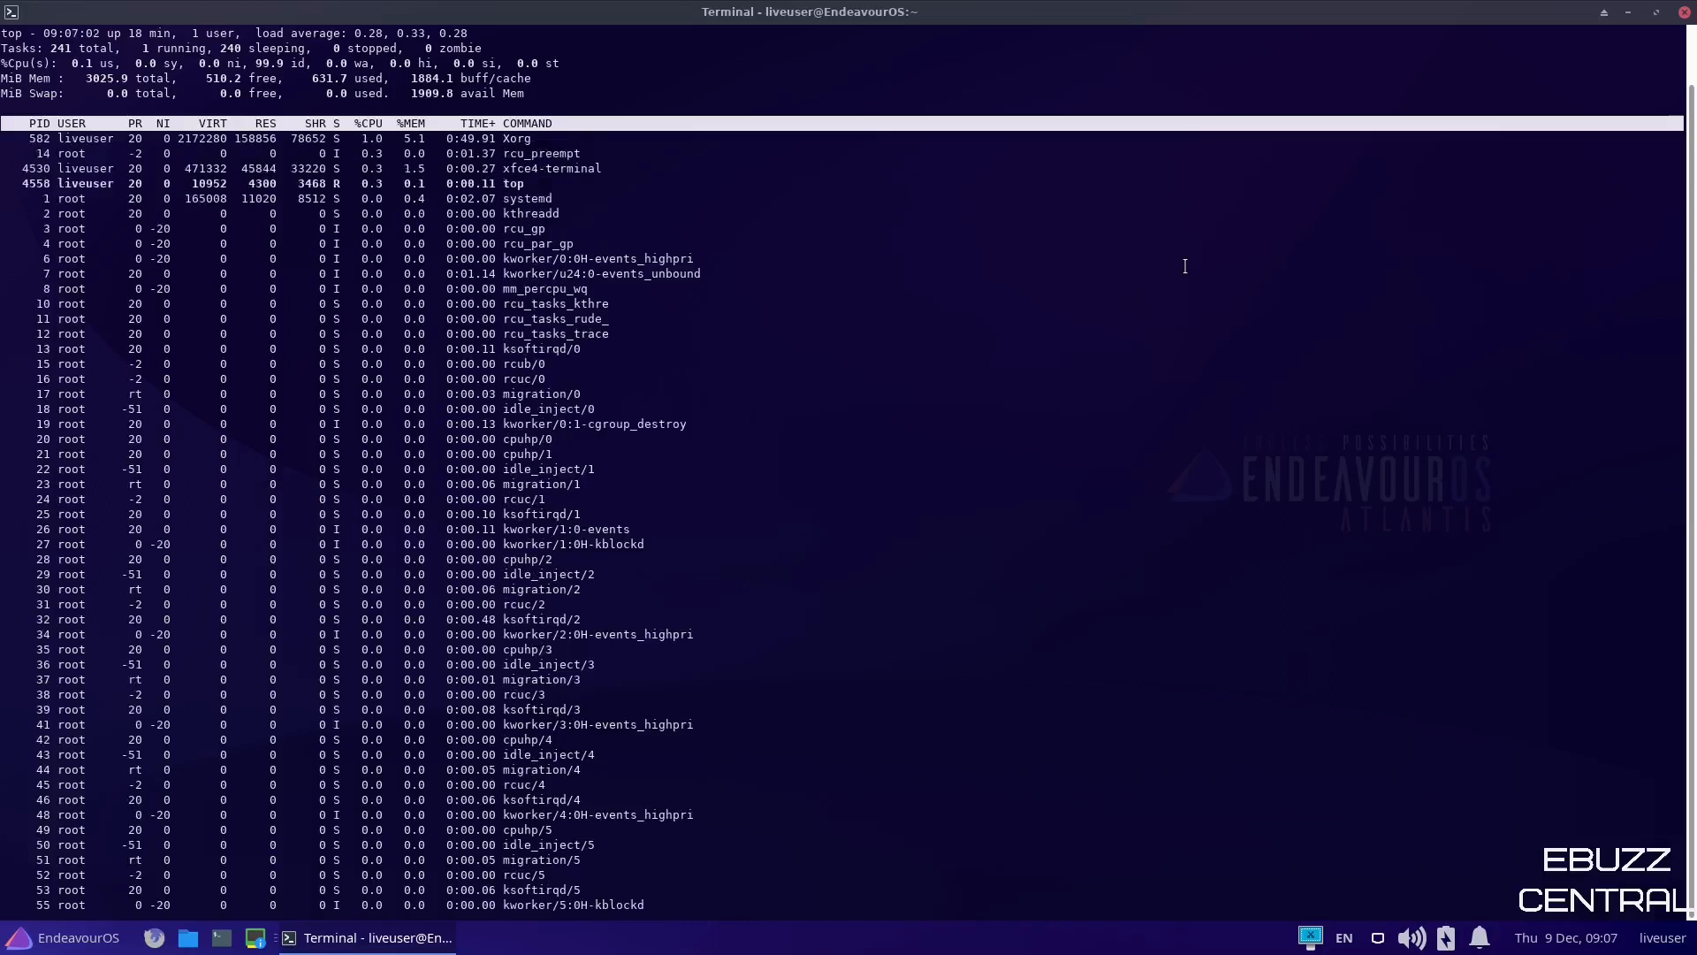
click(1685, 12)
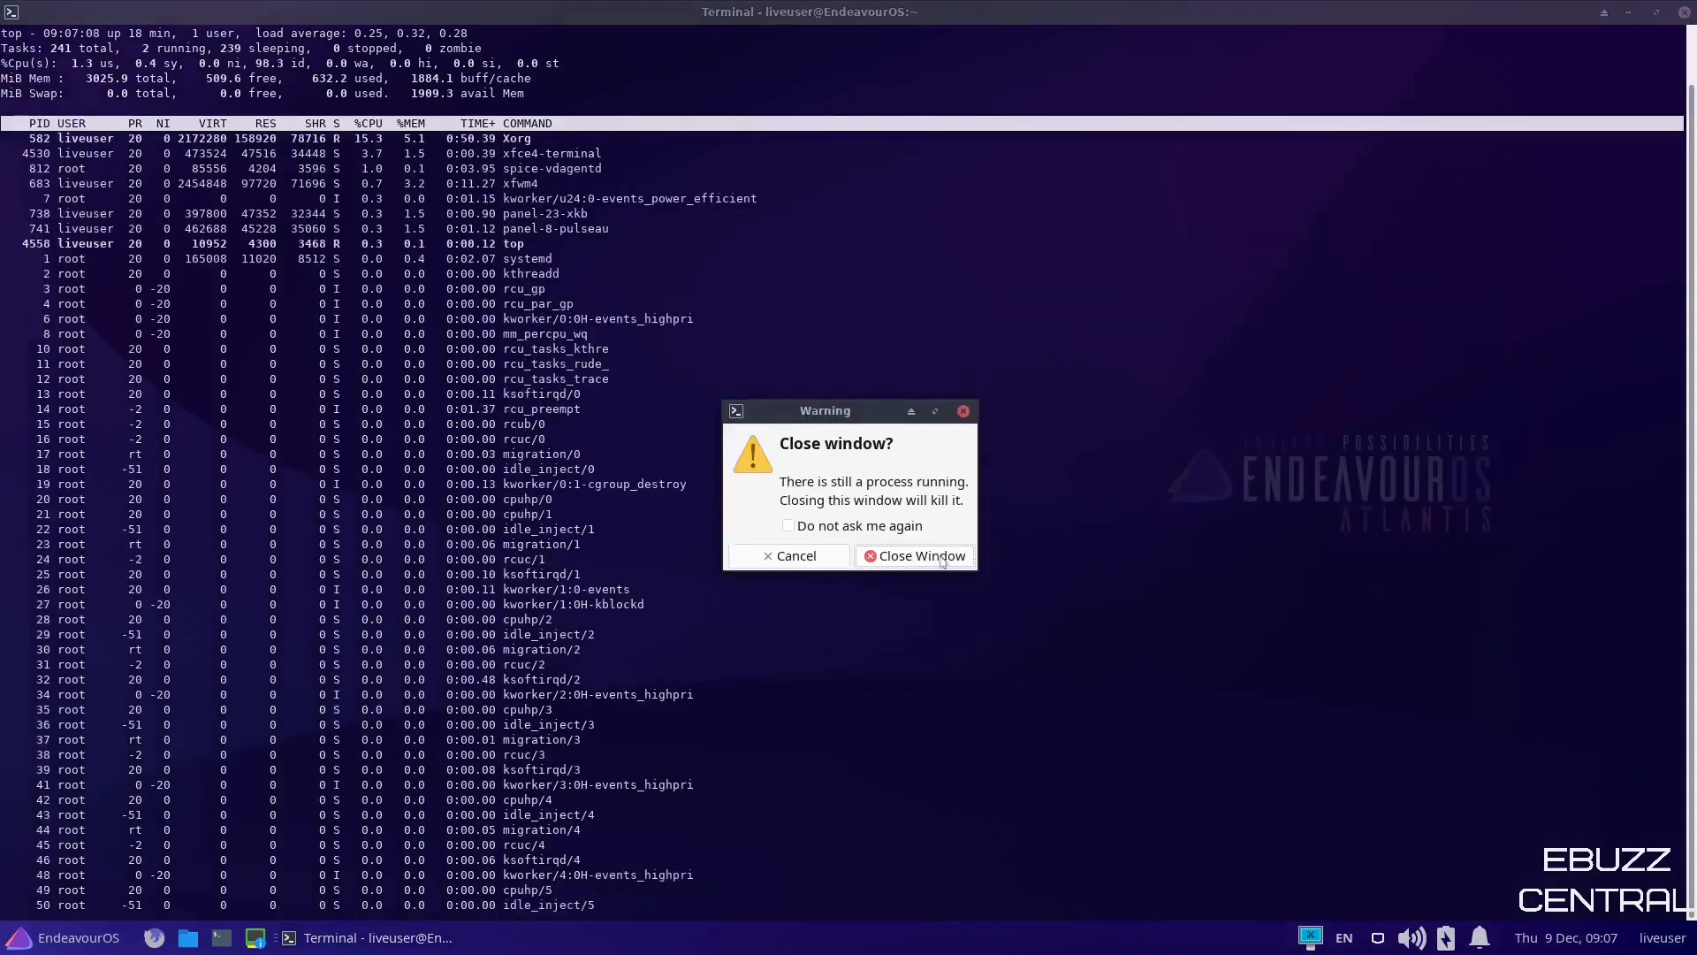
click(936, 555)
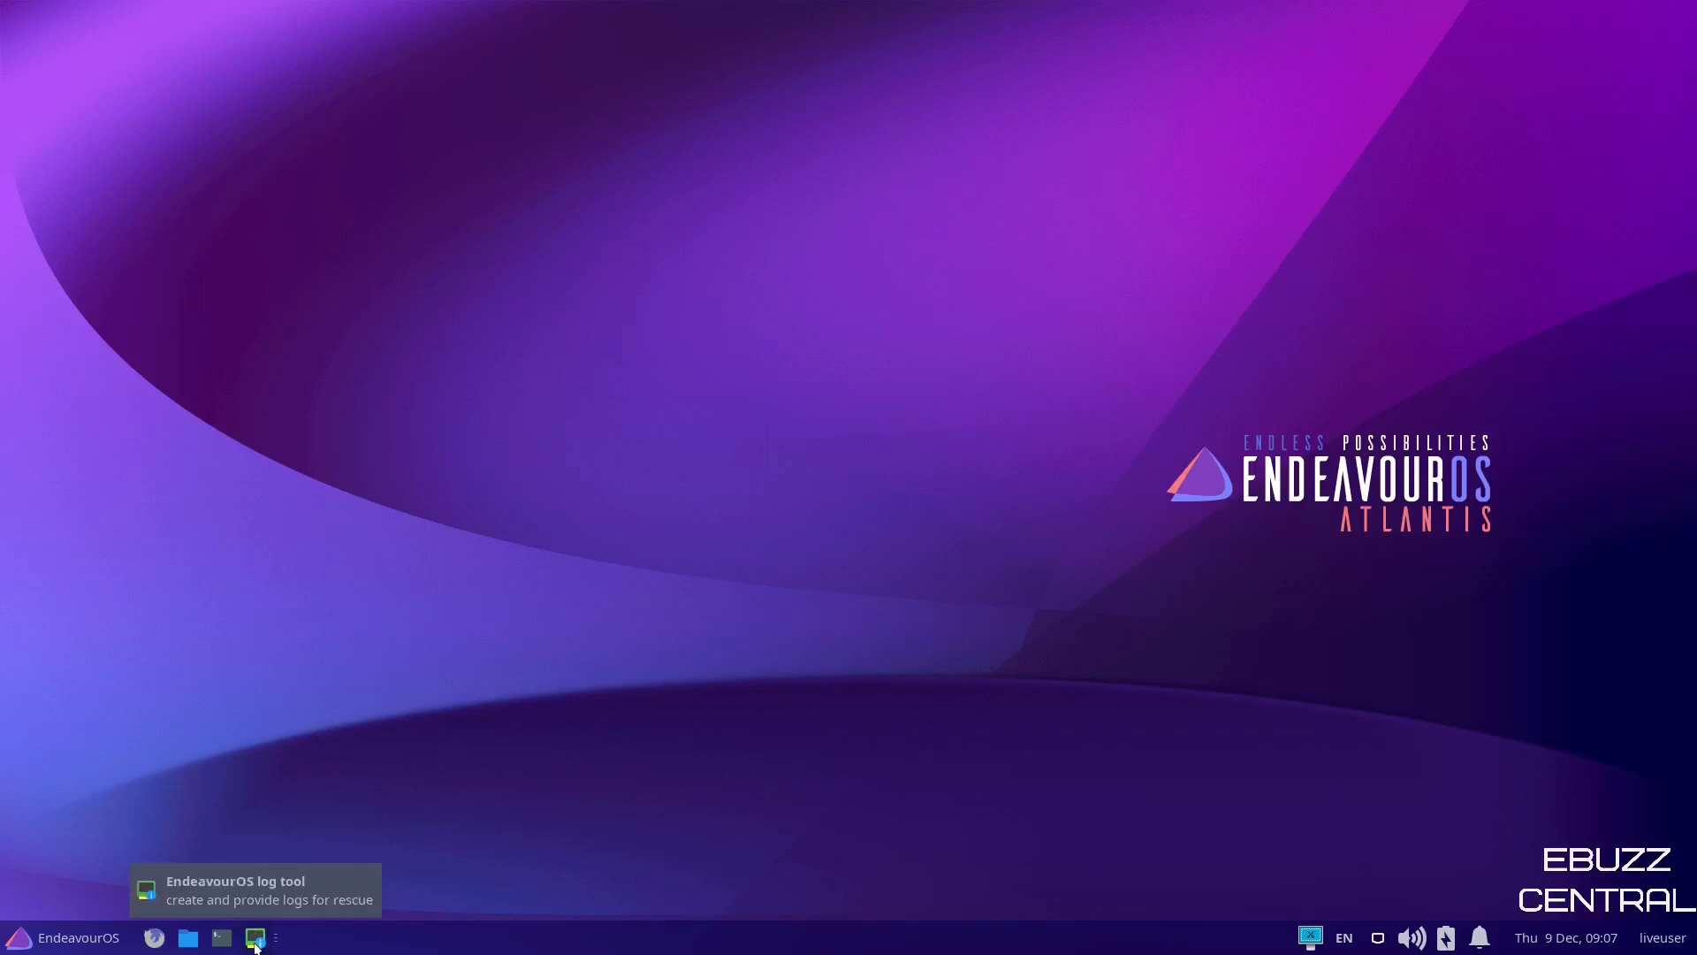
click(257, 939)
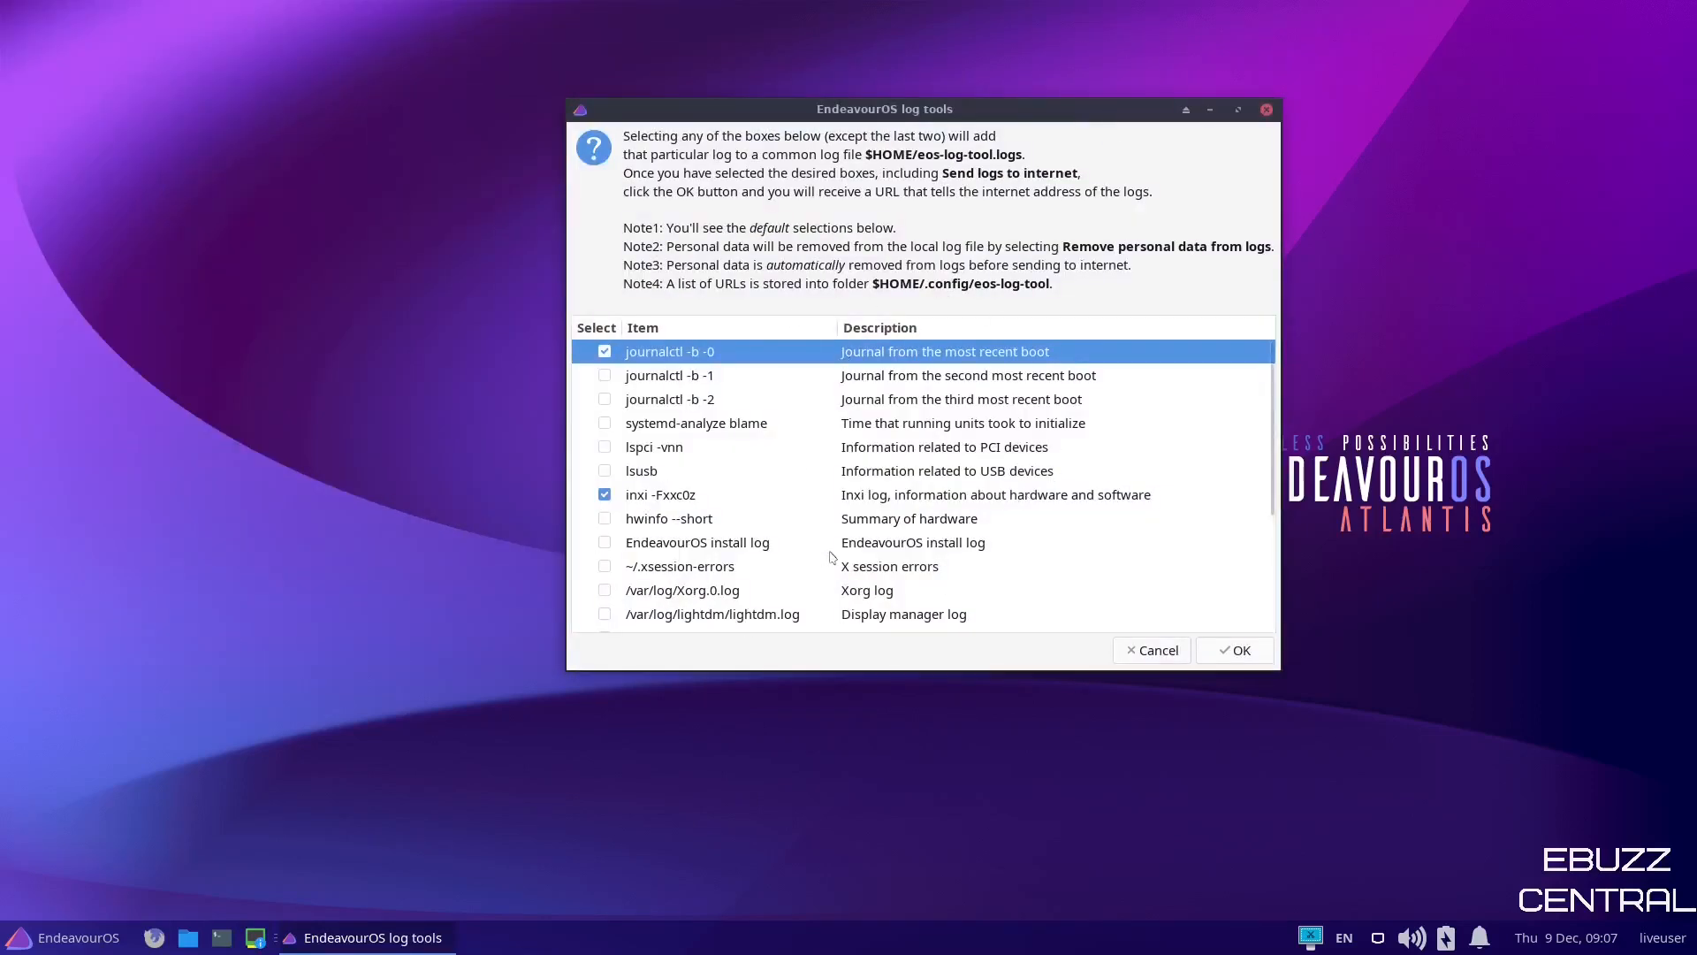
scroll(841, 492, down, 2)
scroll(828, 490, down, 2)
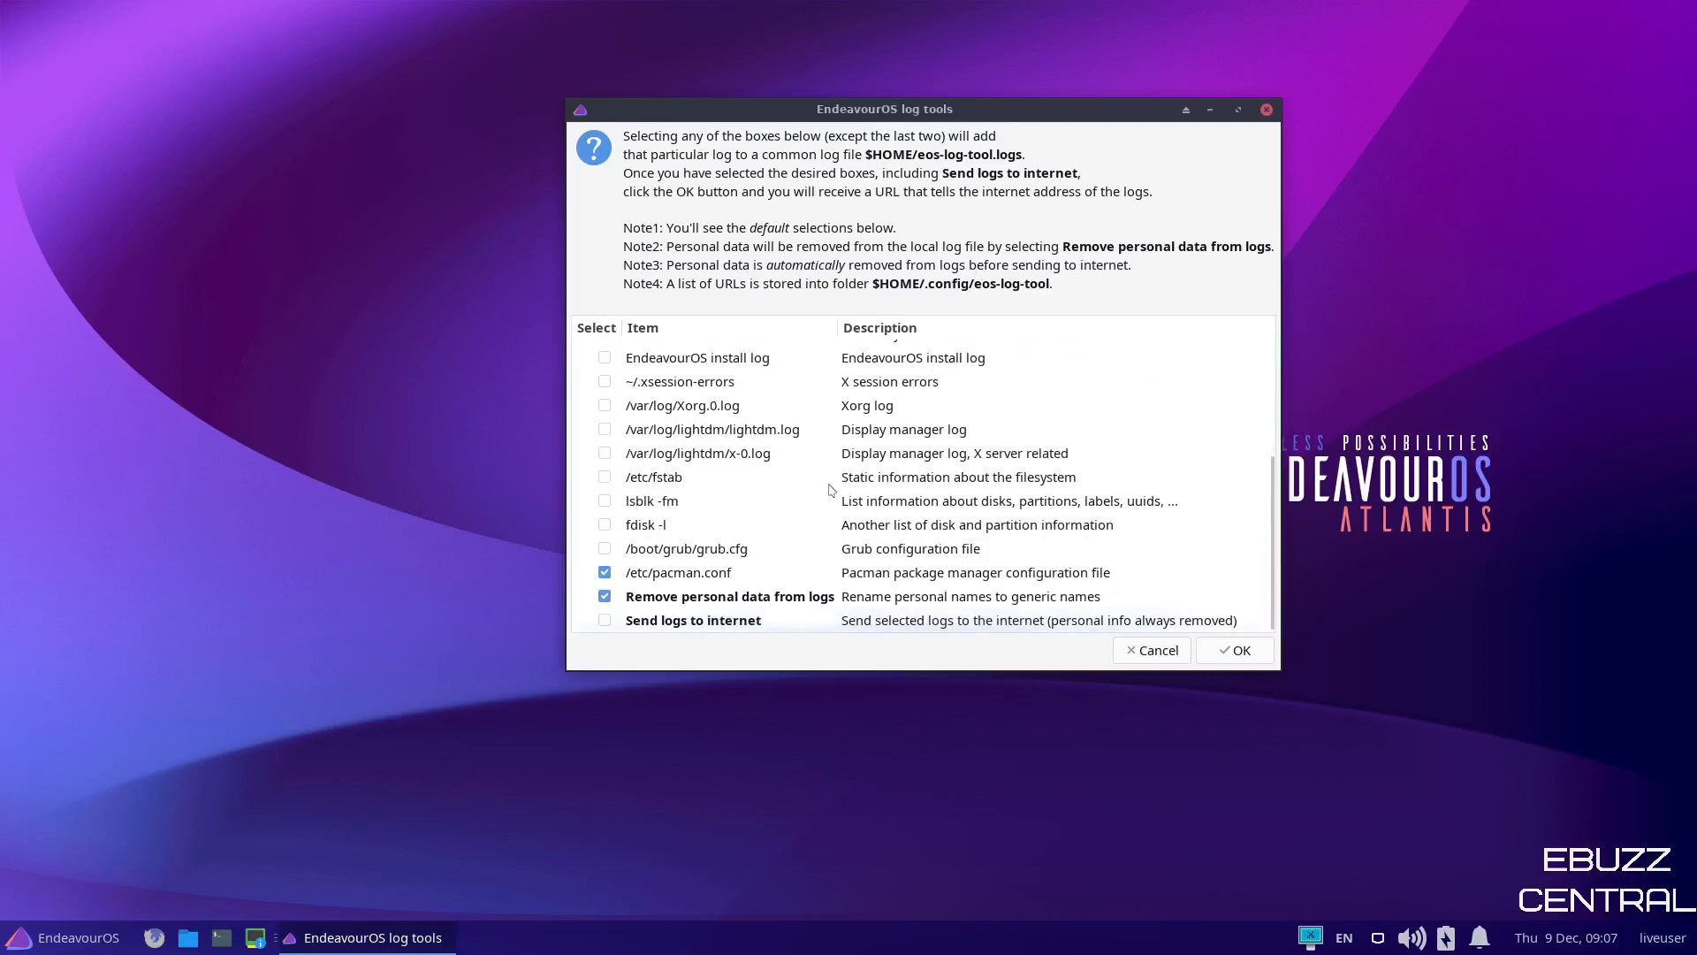
scroll(828, 489, up, 4)
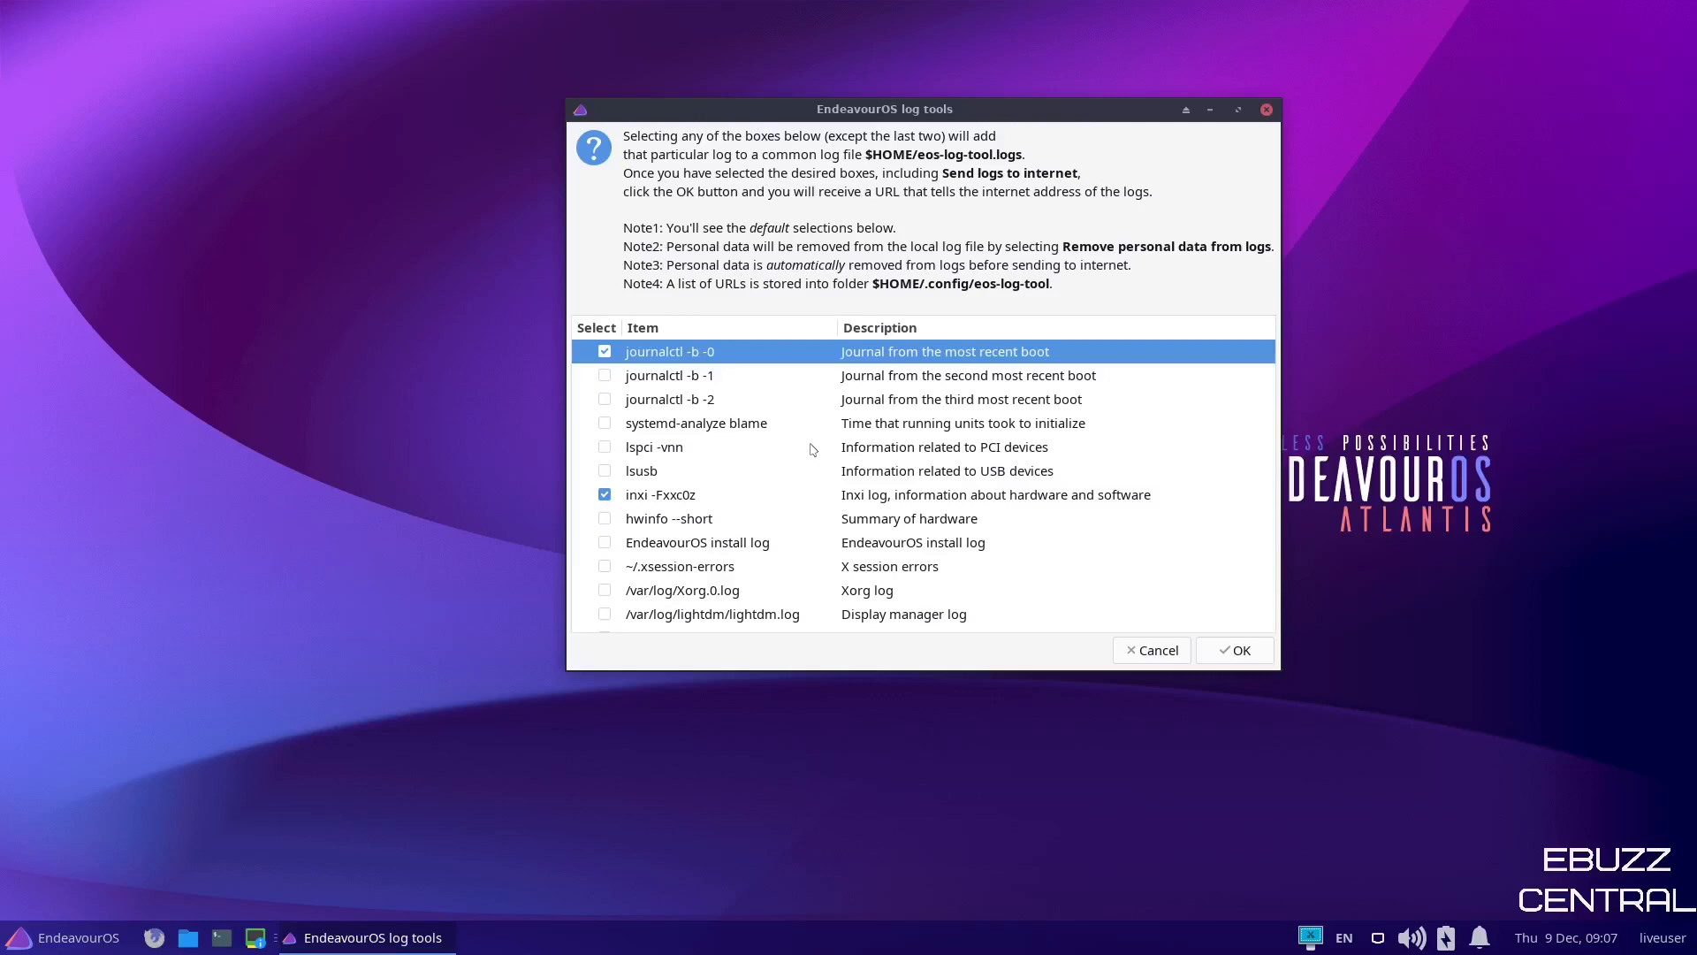
click(1267, 109)
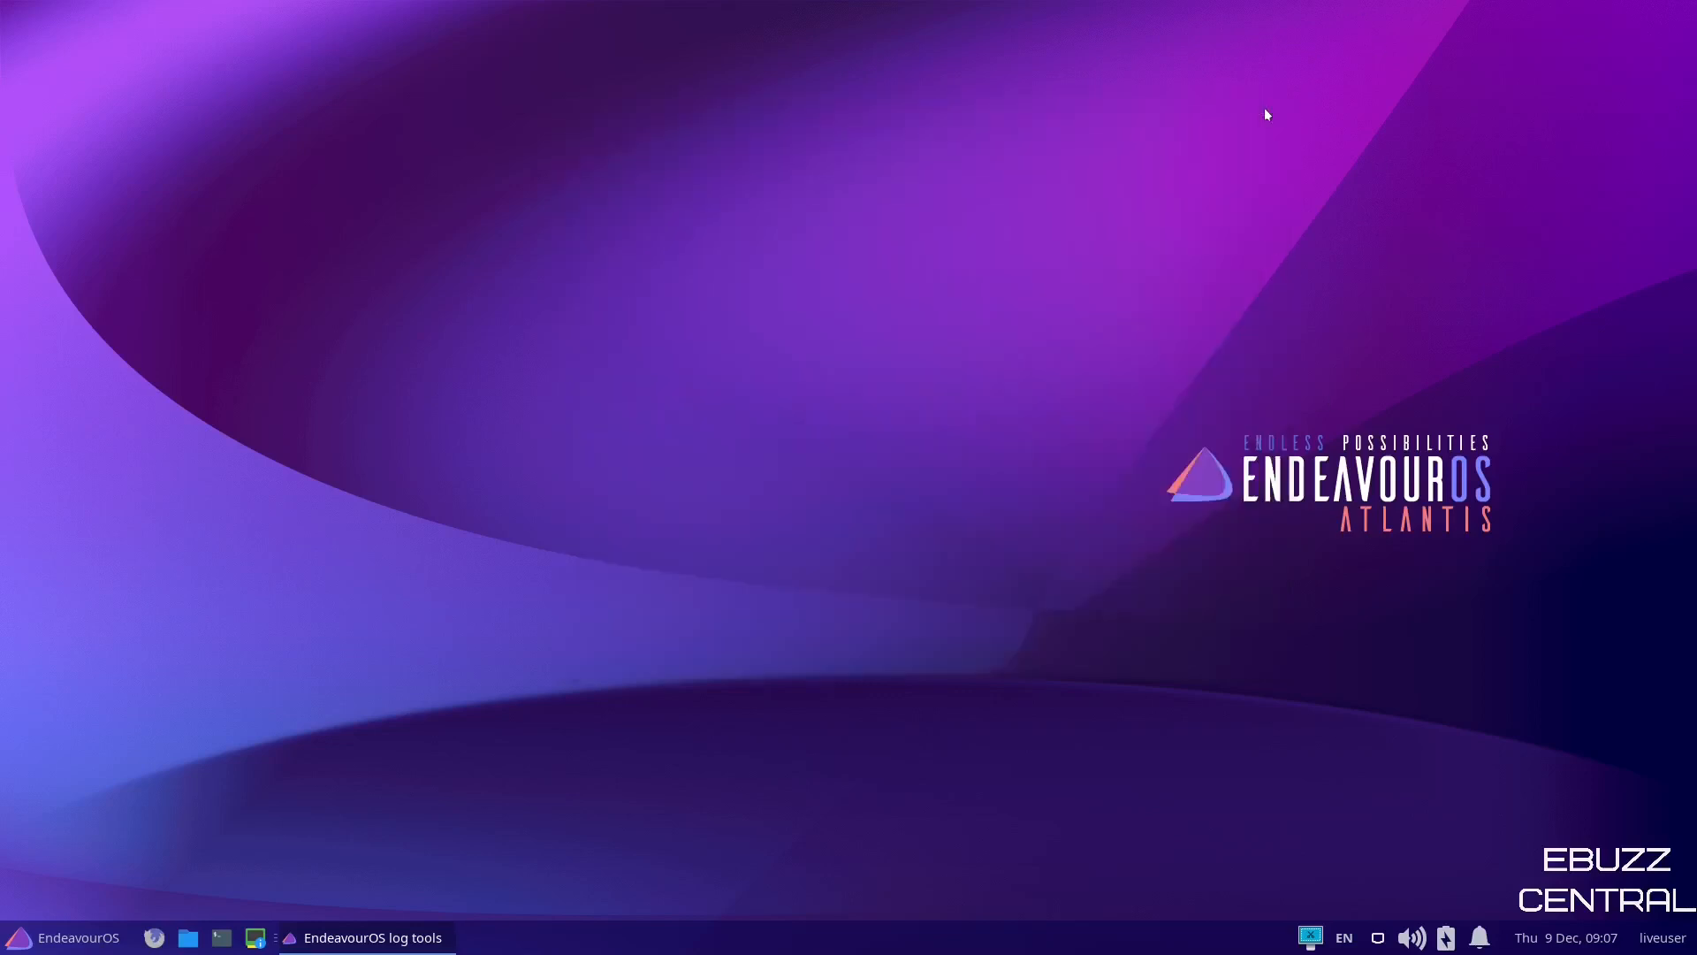
Launch Task Manager from the Accessories category of the application menu.
click(18, 940)
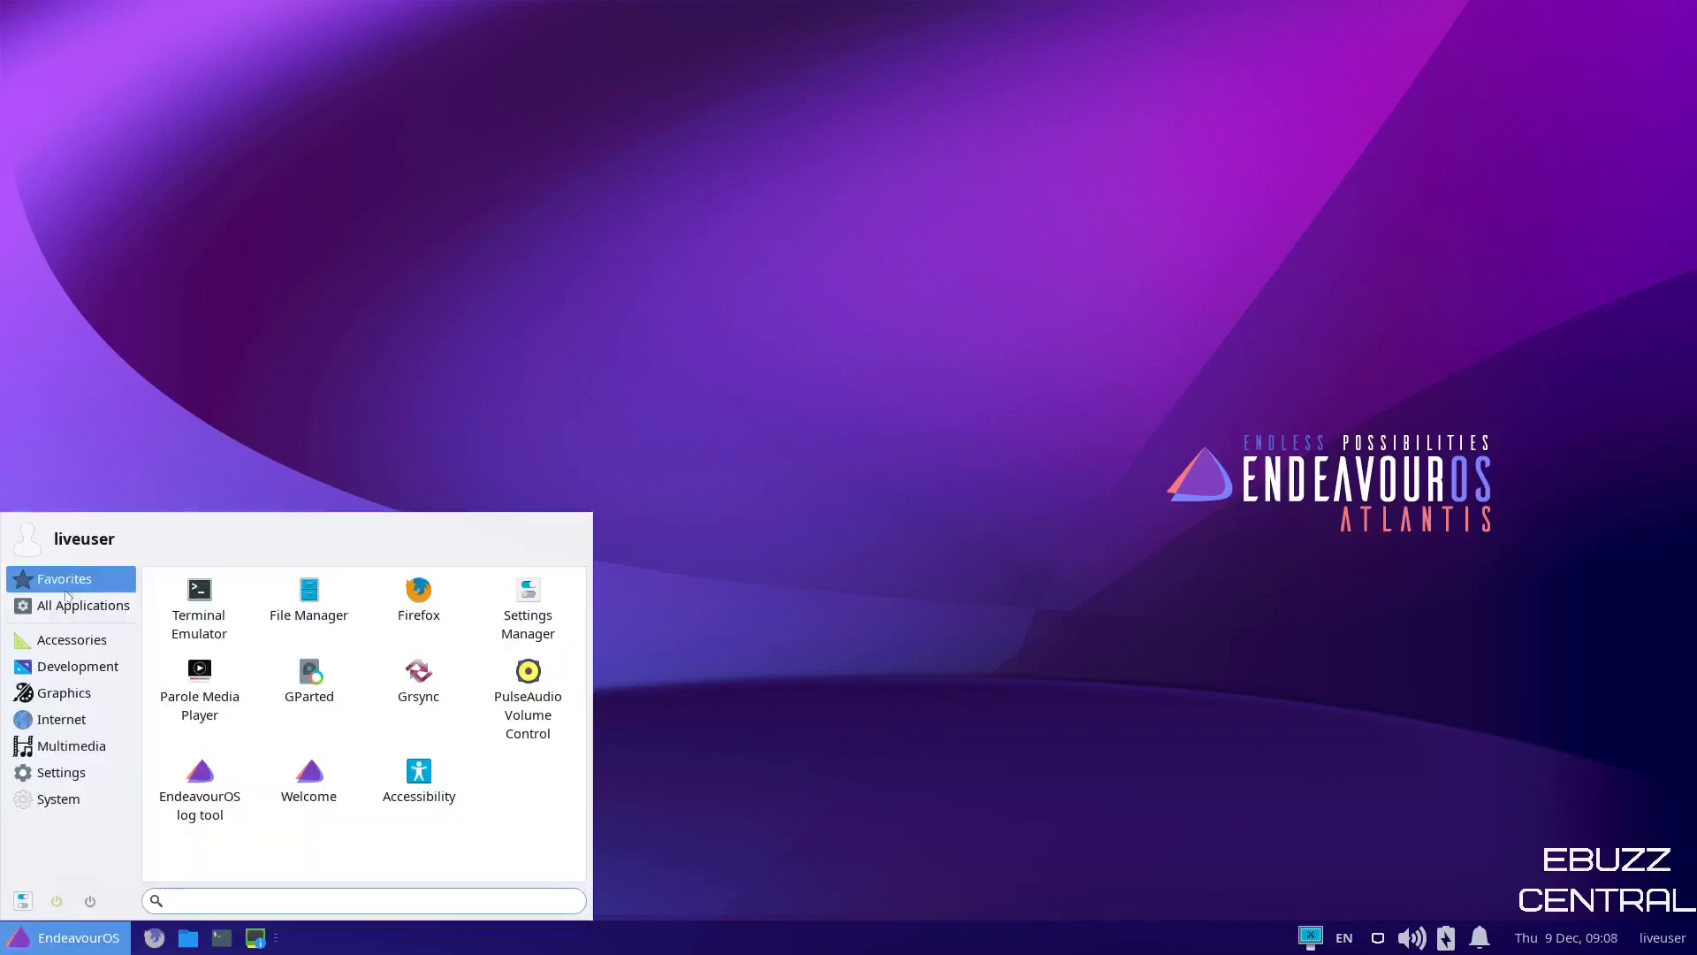
click(67, 645)
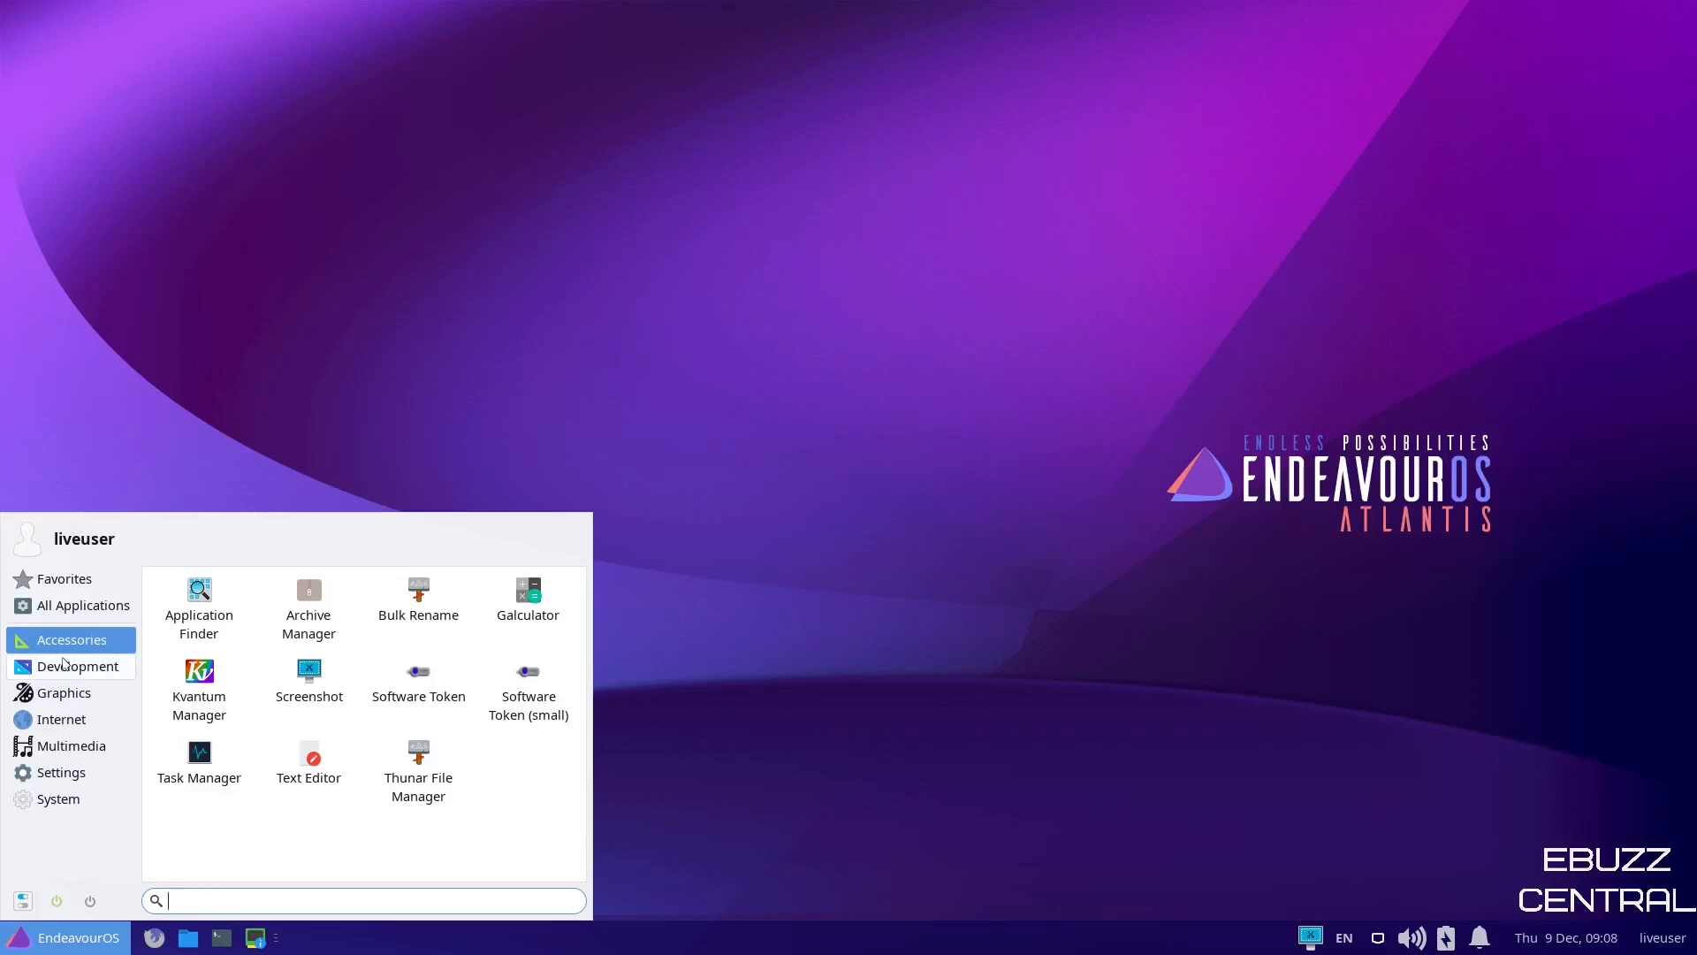
click(199, 763)
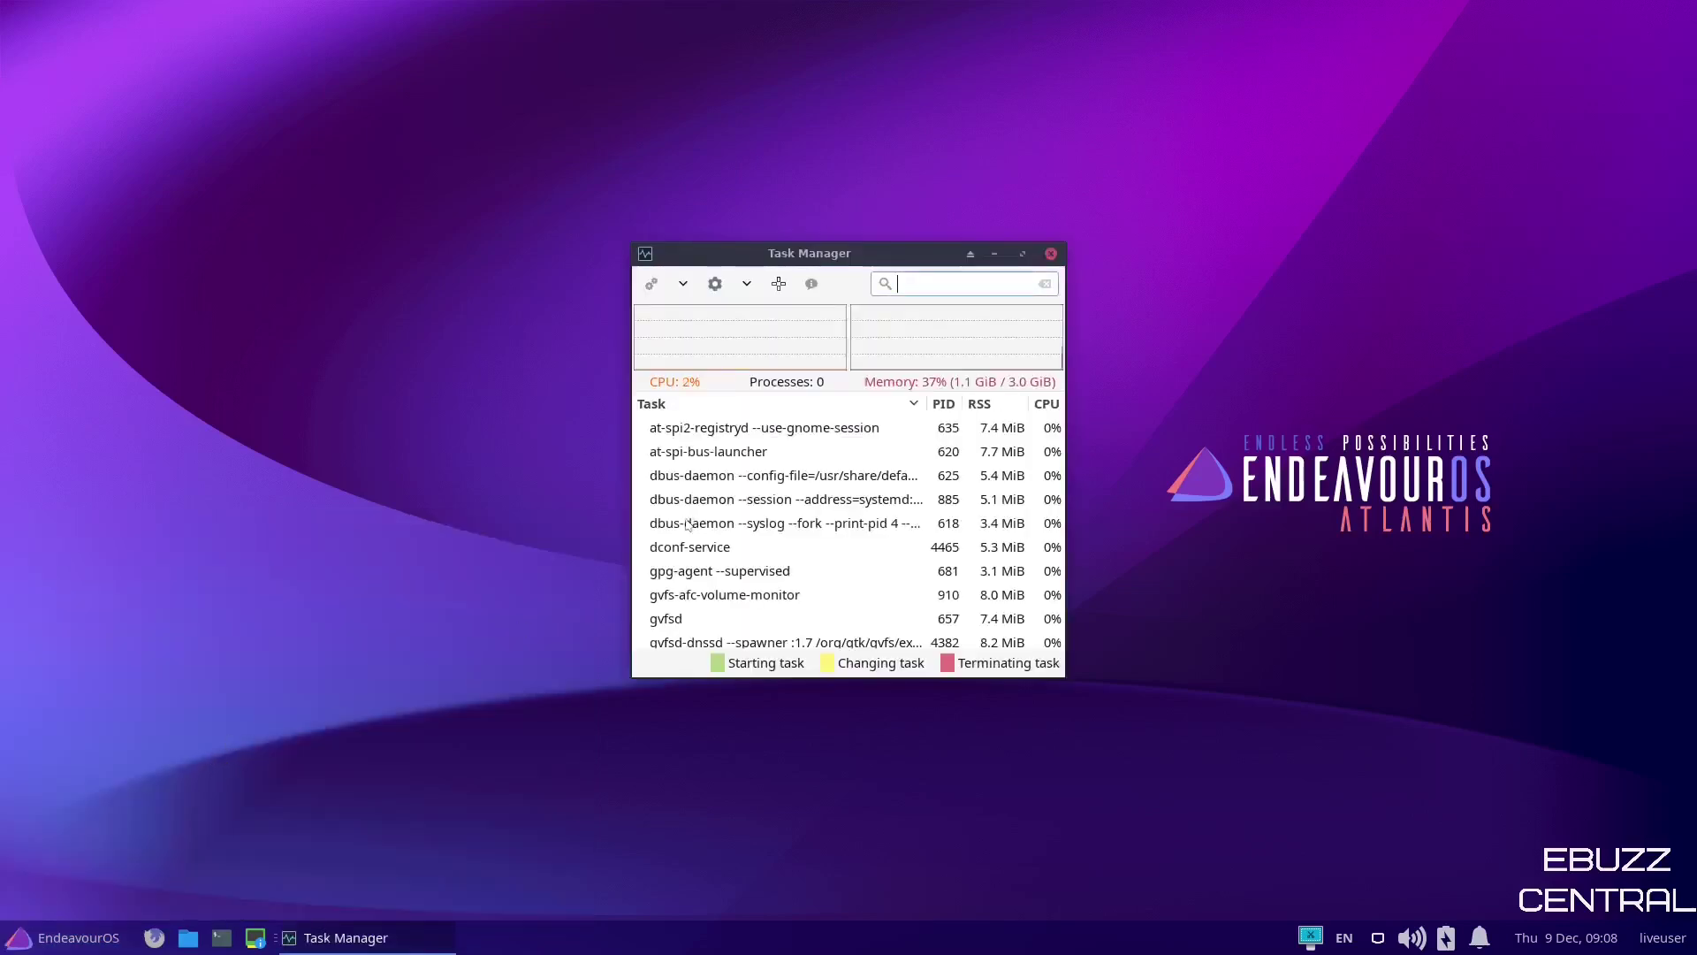
Maximize the Task Manager to view the process list, then close it back to the desktop.
drag(915, 245, 821, 87)
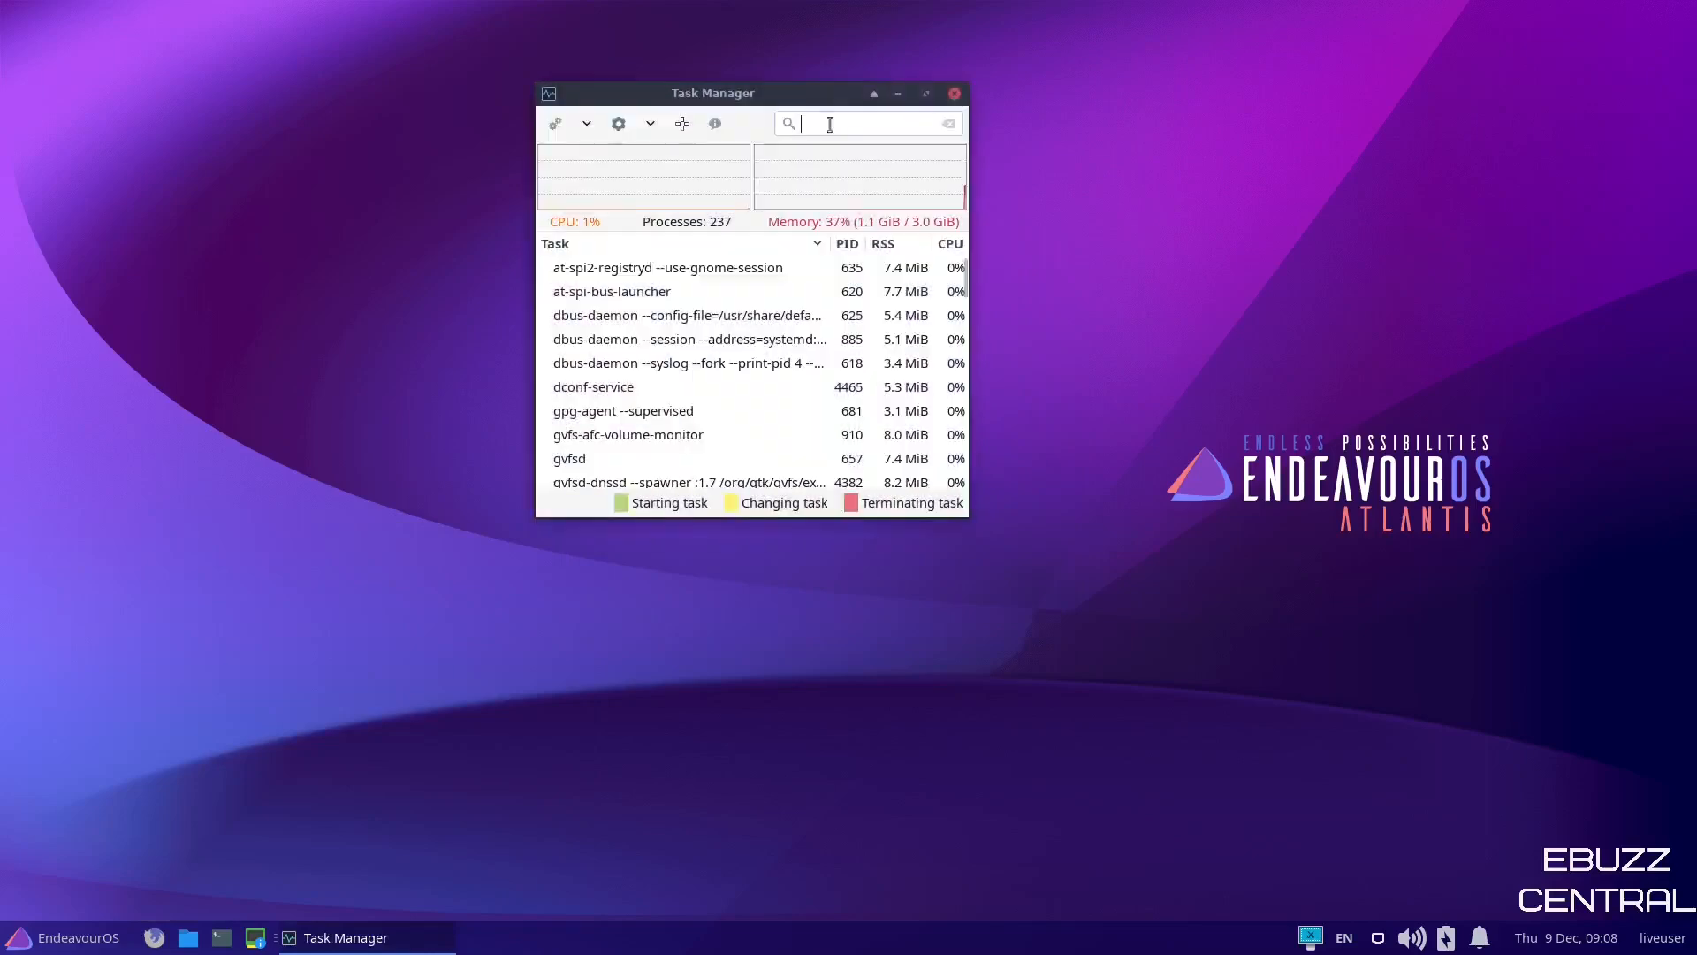
click(927, 95)
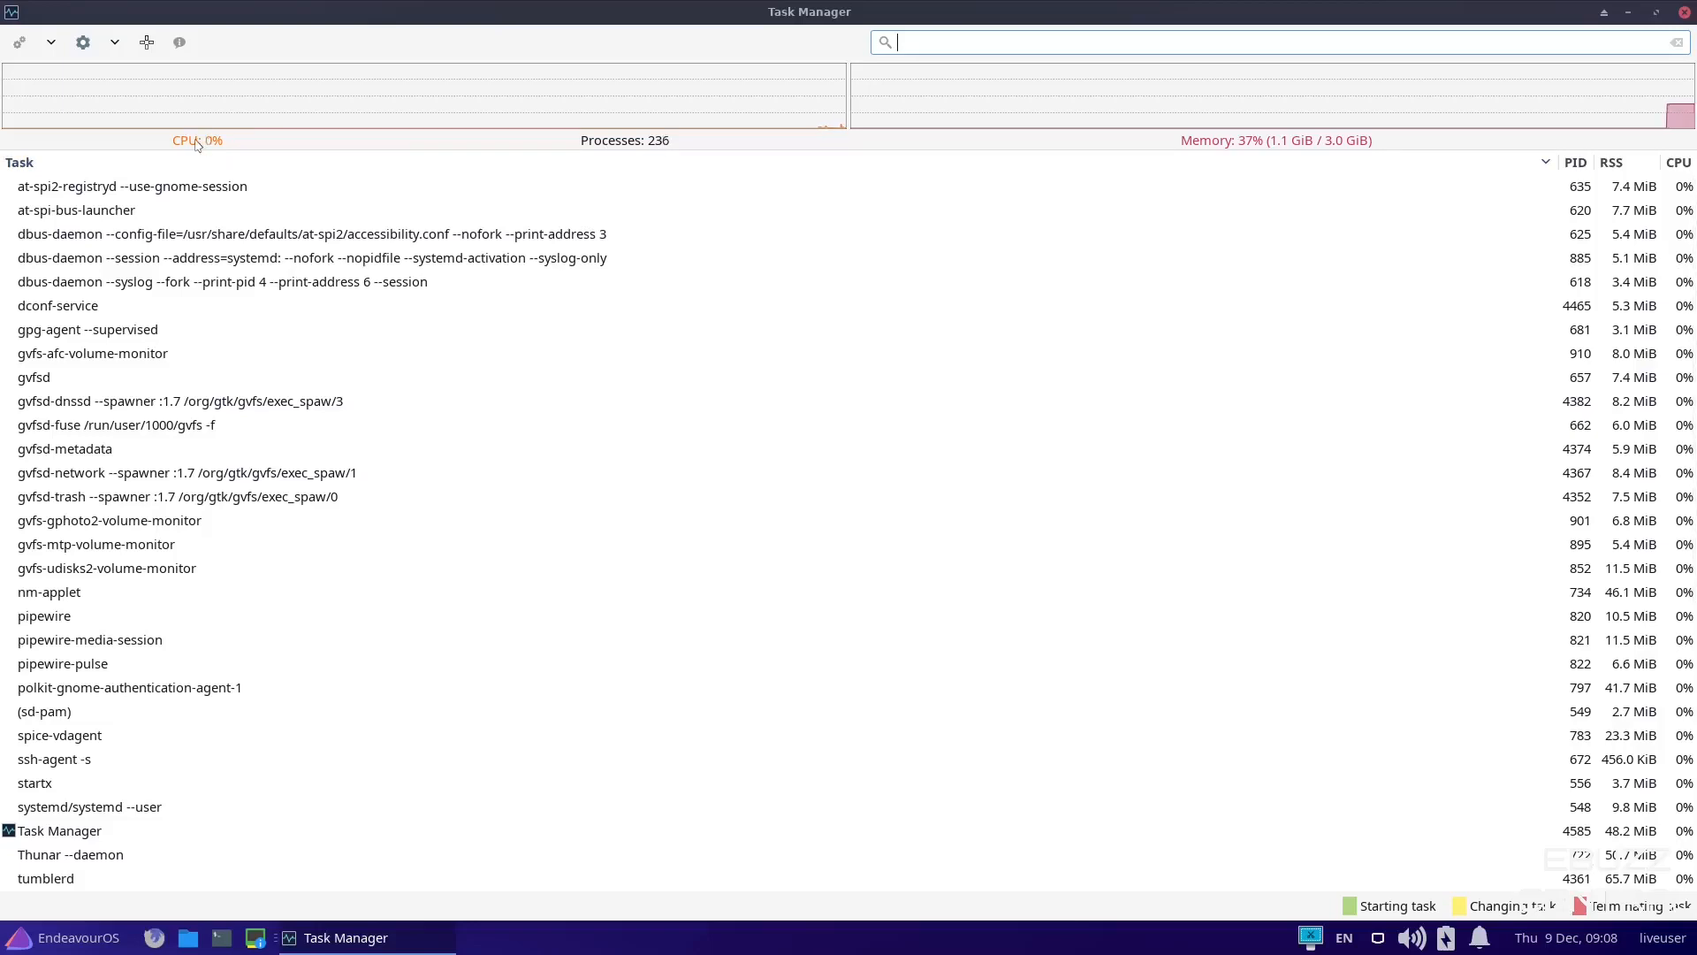
click(1684, 13)
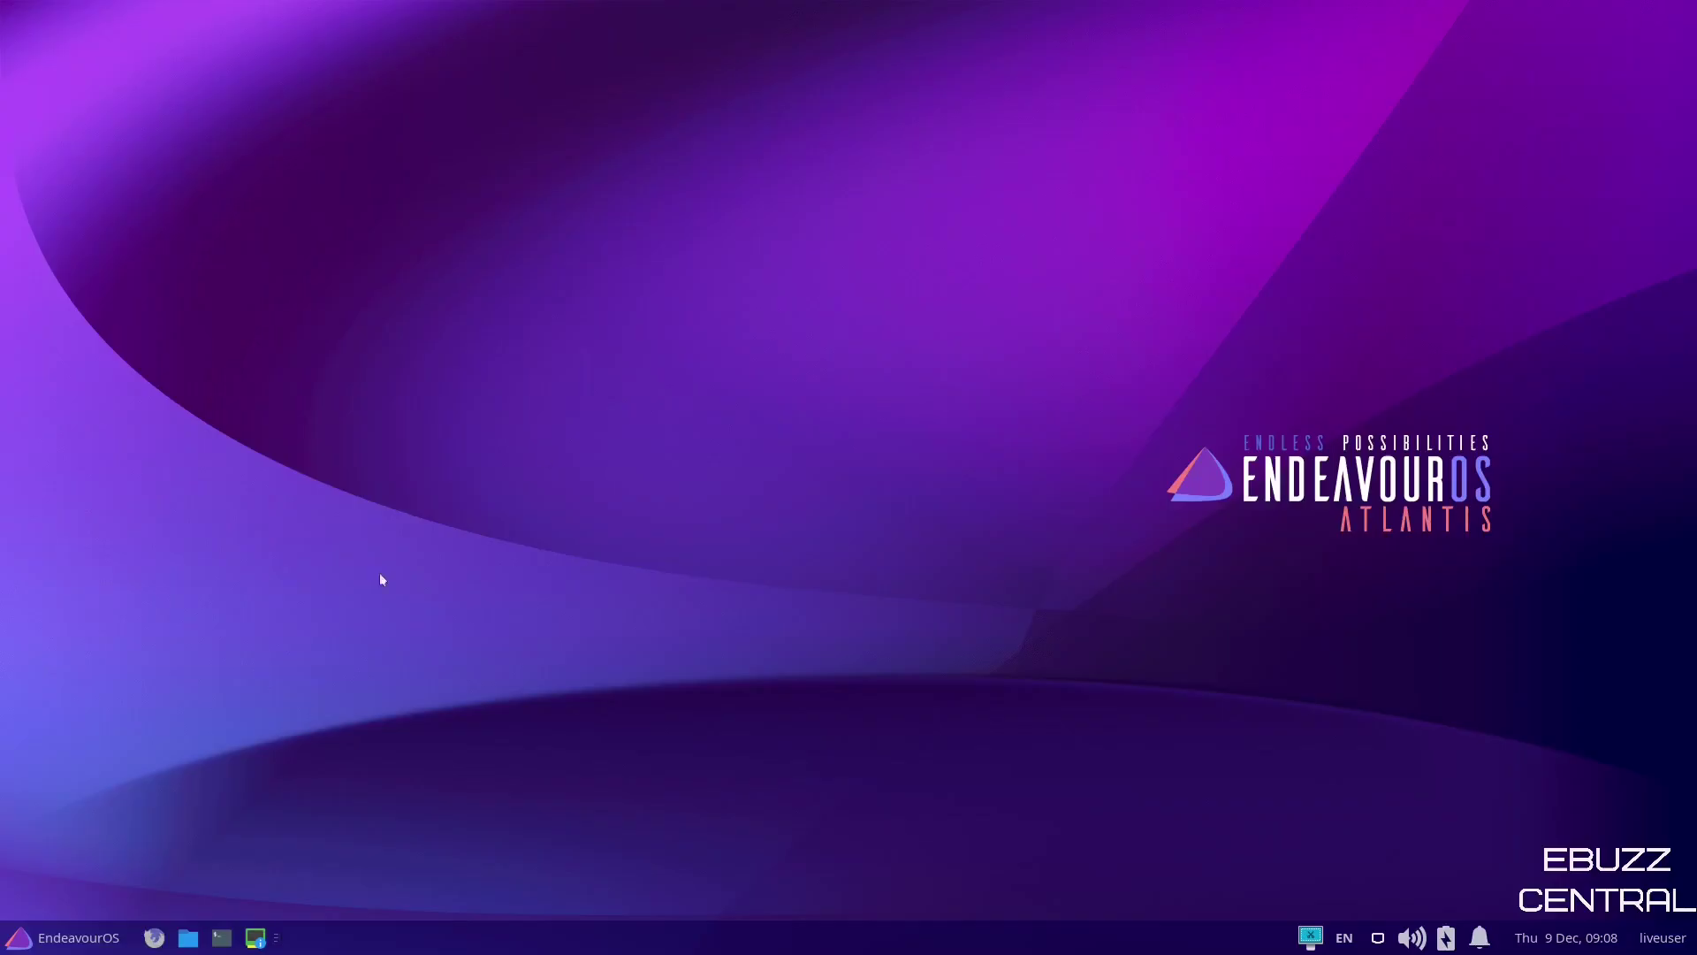
Browse Development, Graphics, Internet, Multimedia and Settings categories, then open Appearance.
click(18, 939)
click(77, 666)
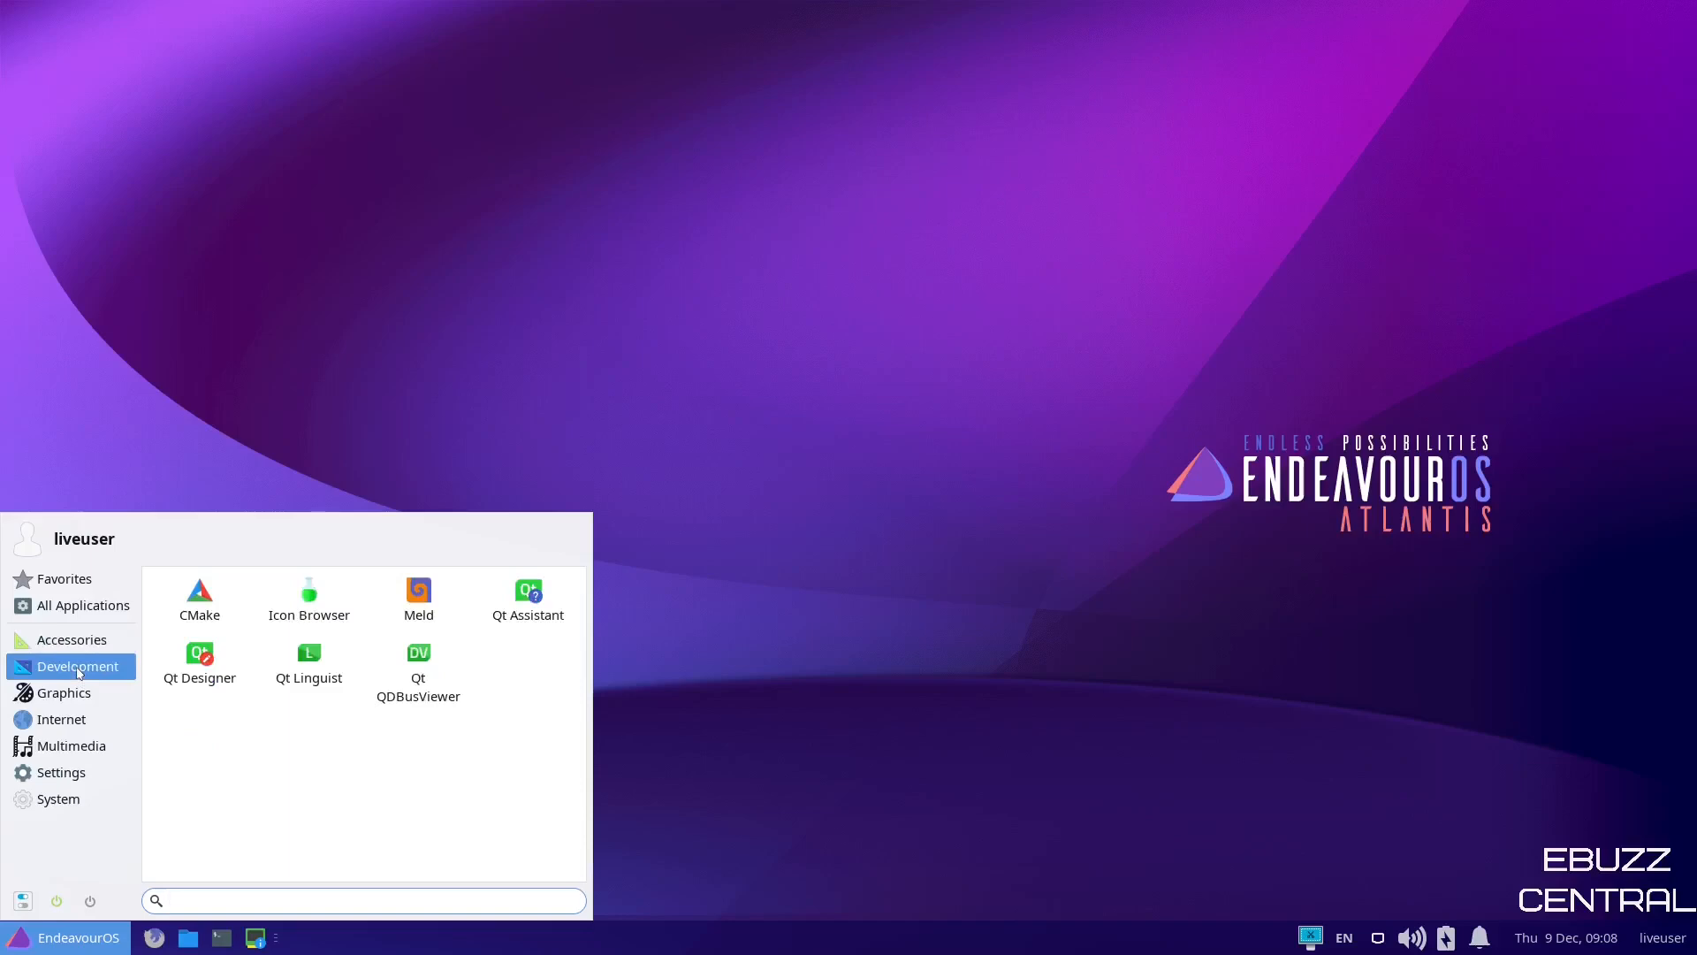
click(64, 695)
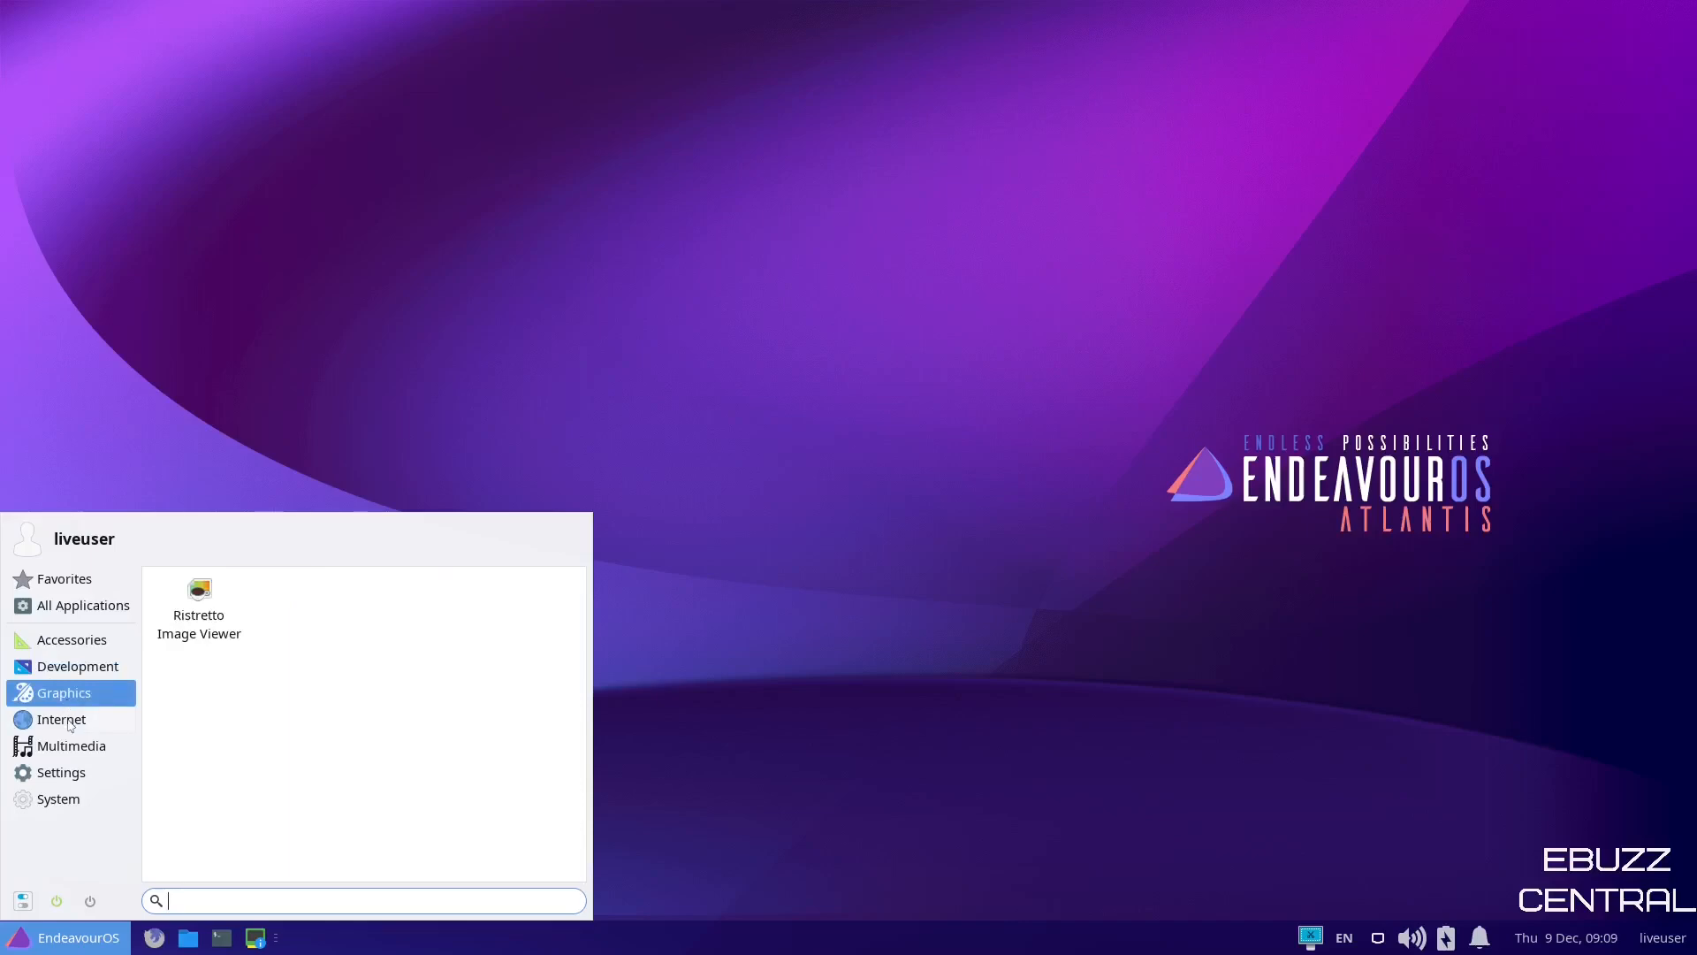
click(72, 722)
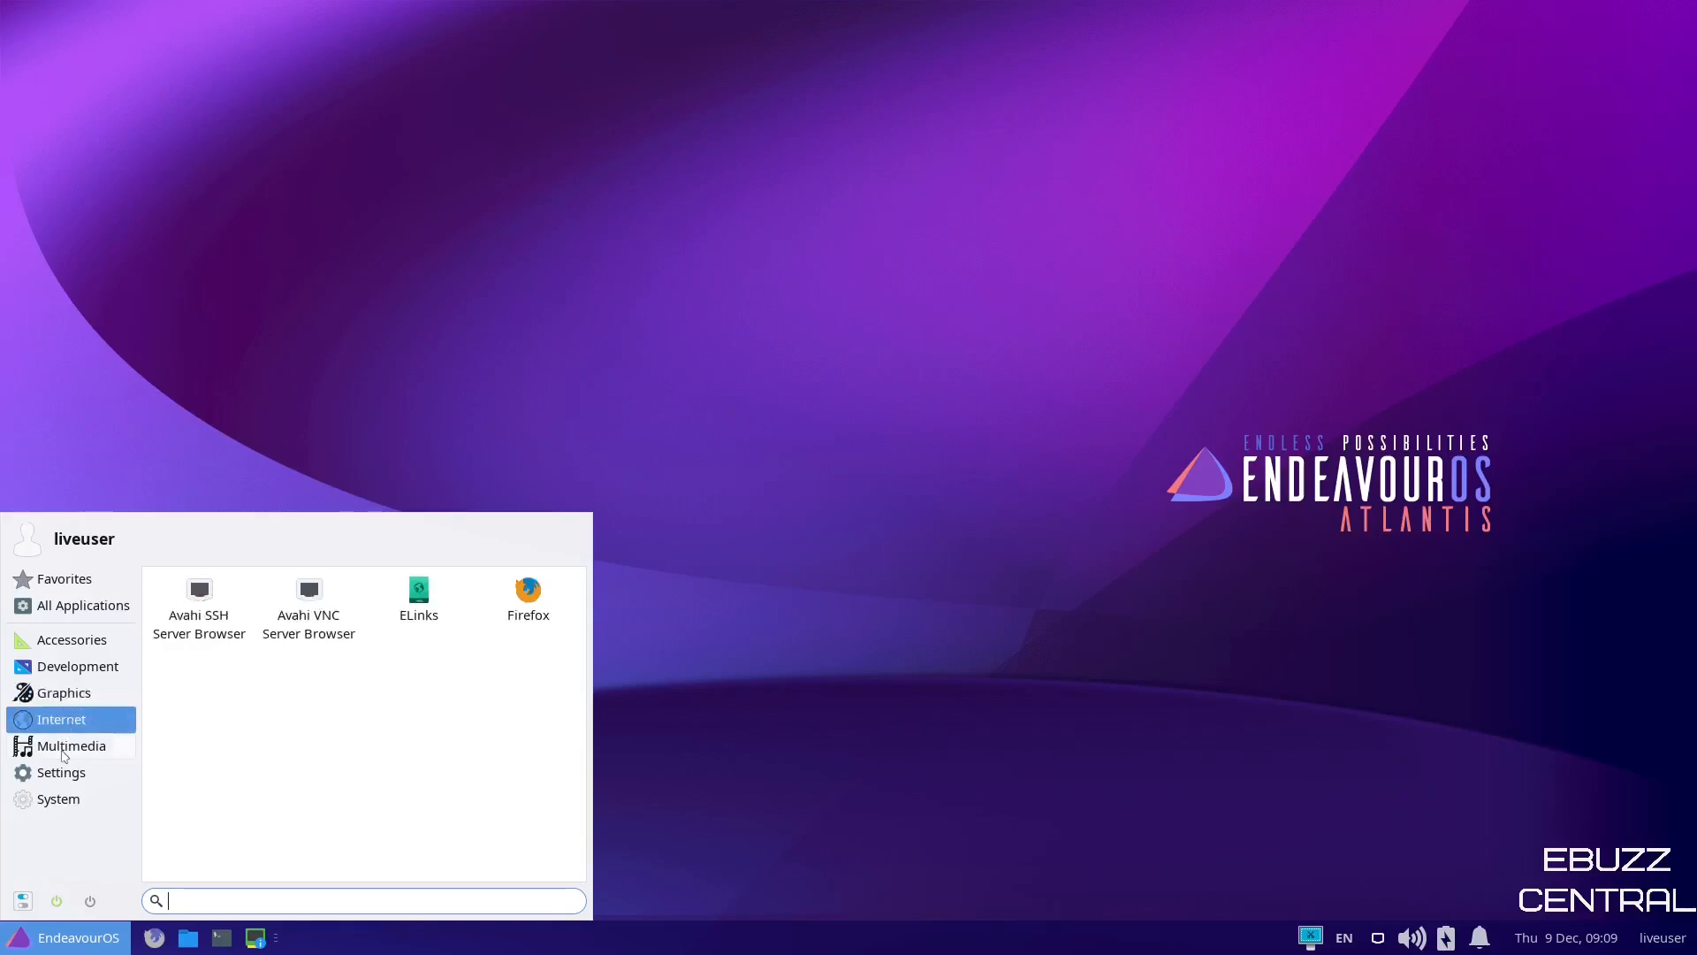
click(67, 746)
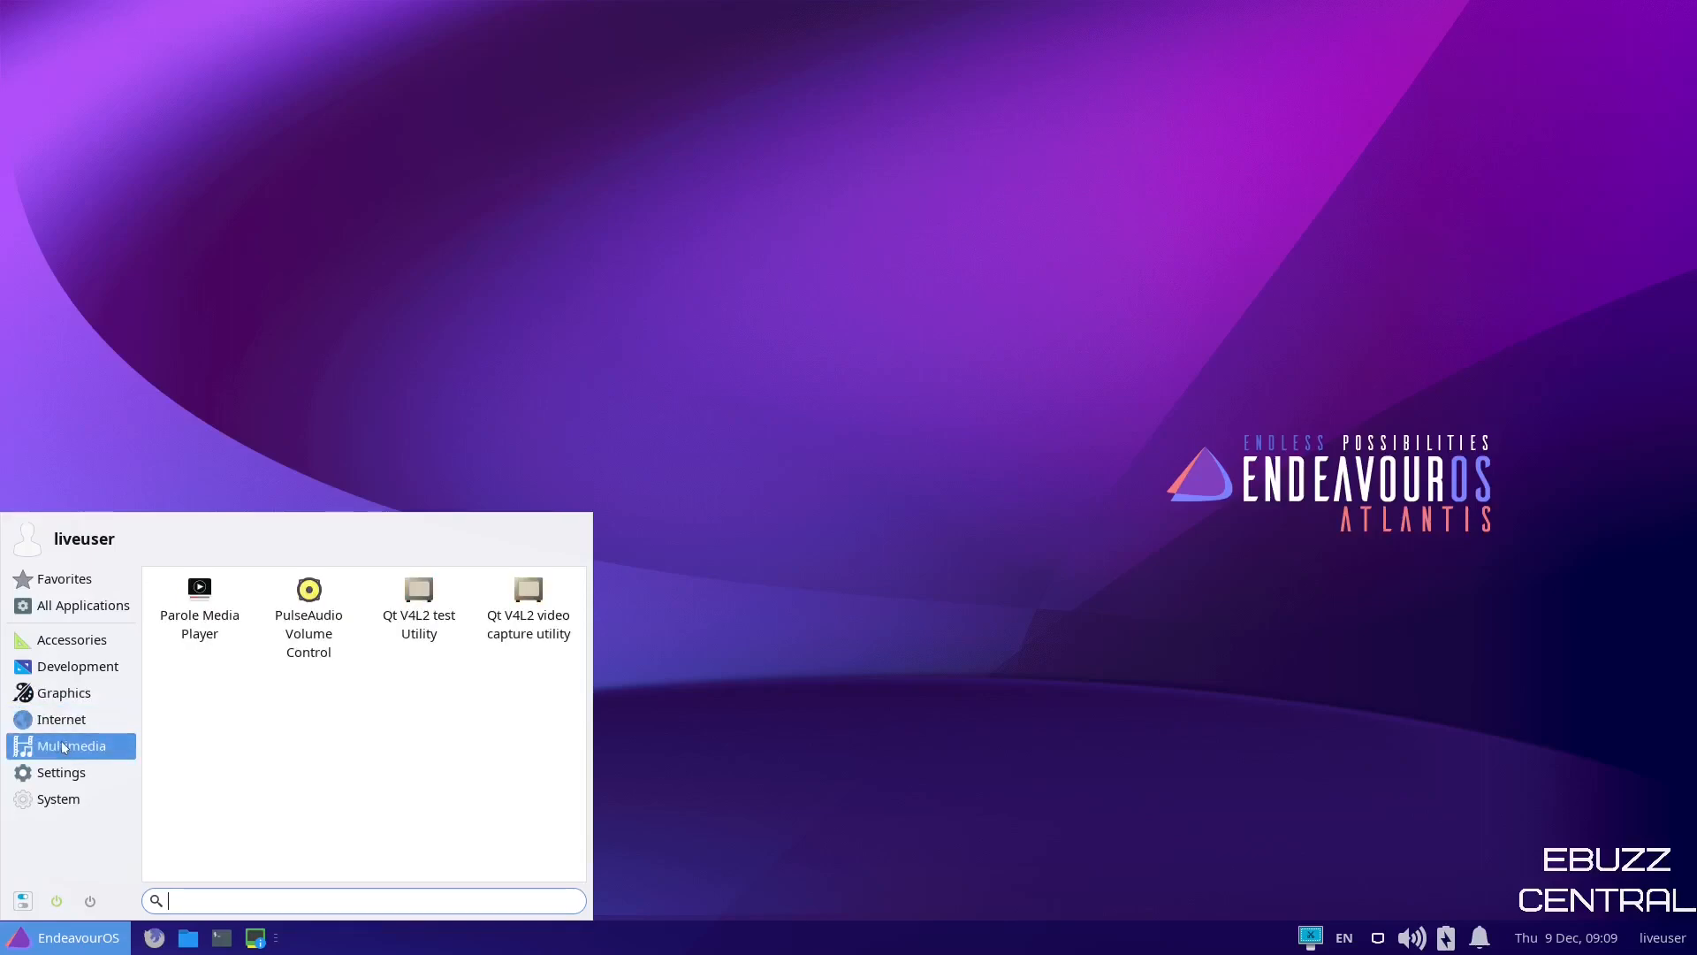
click(62, 772)
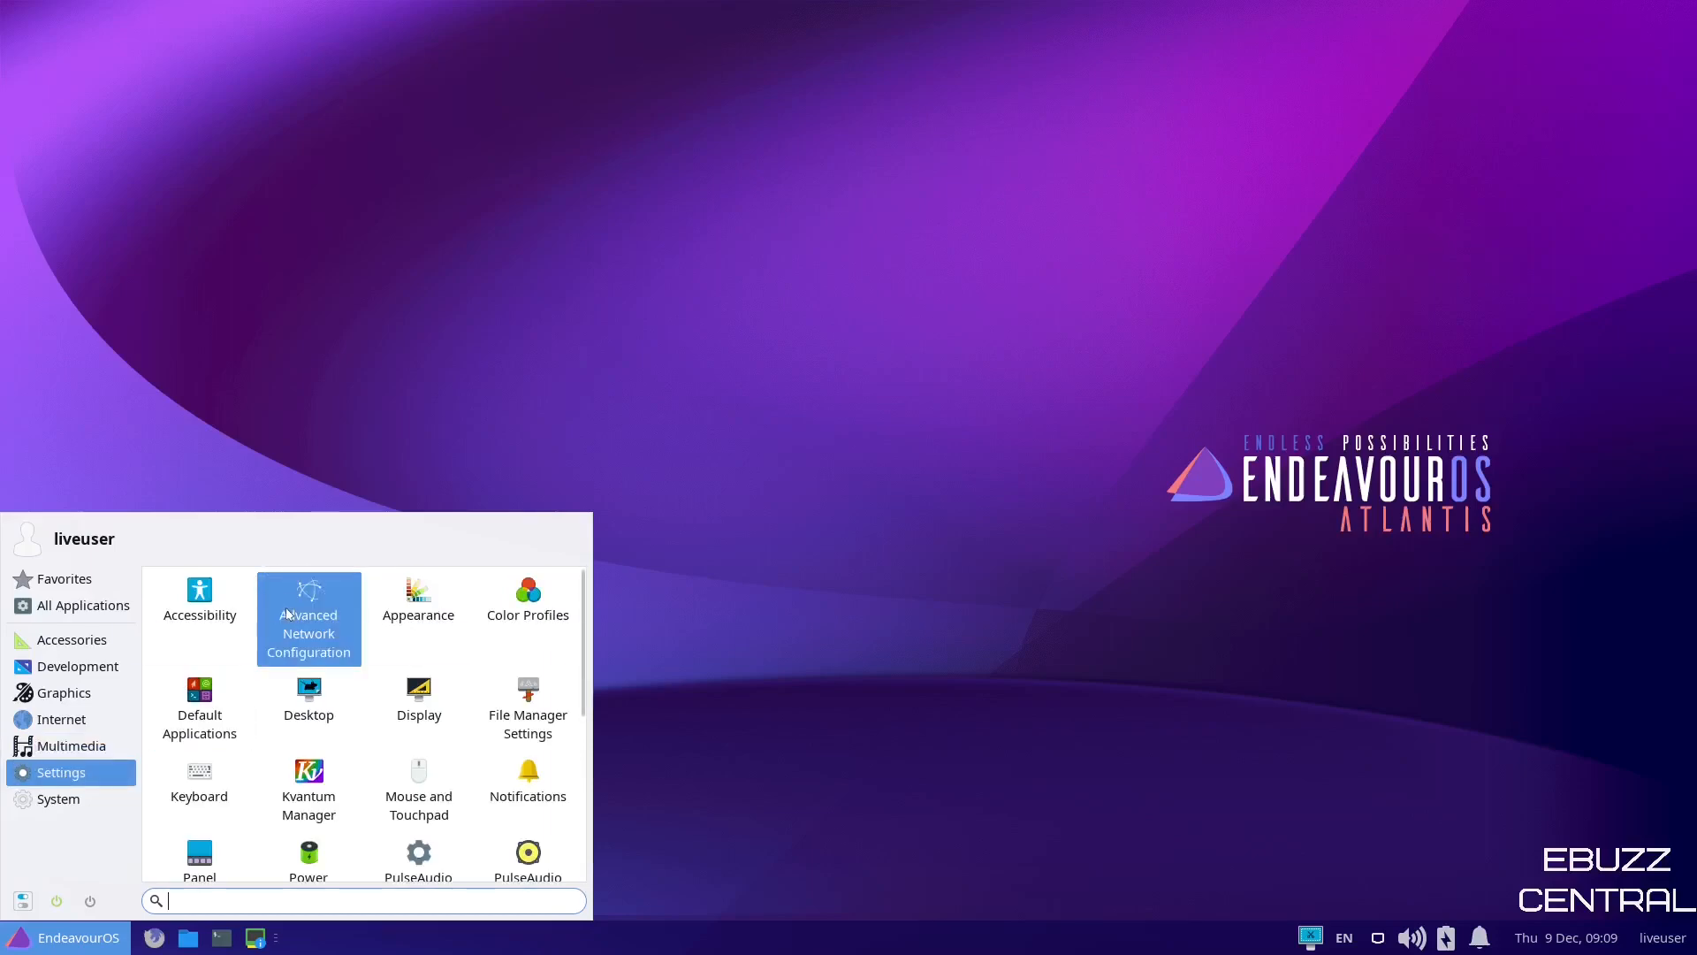
click(411, 596)
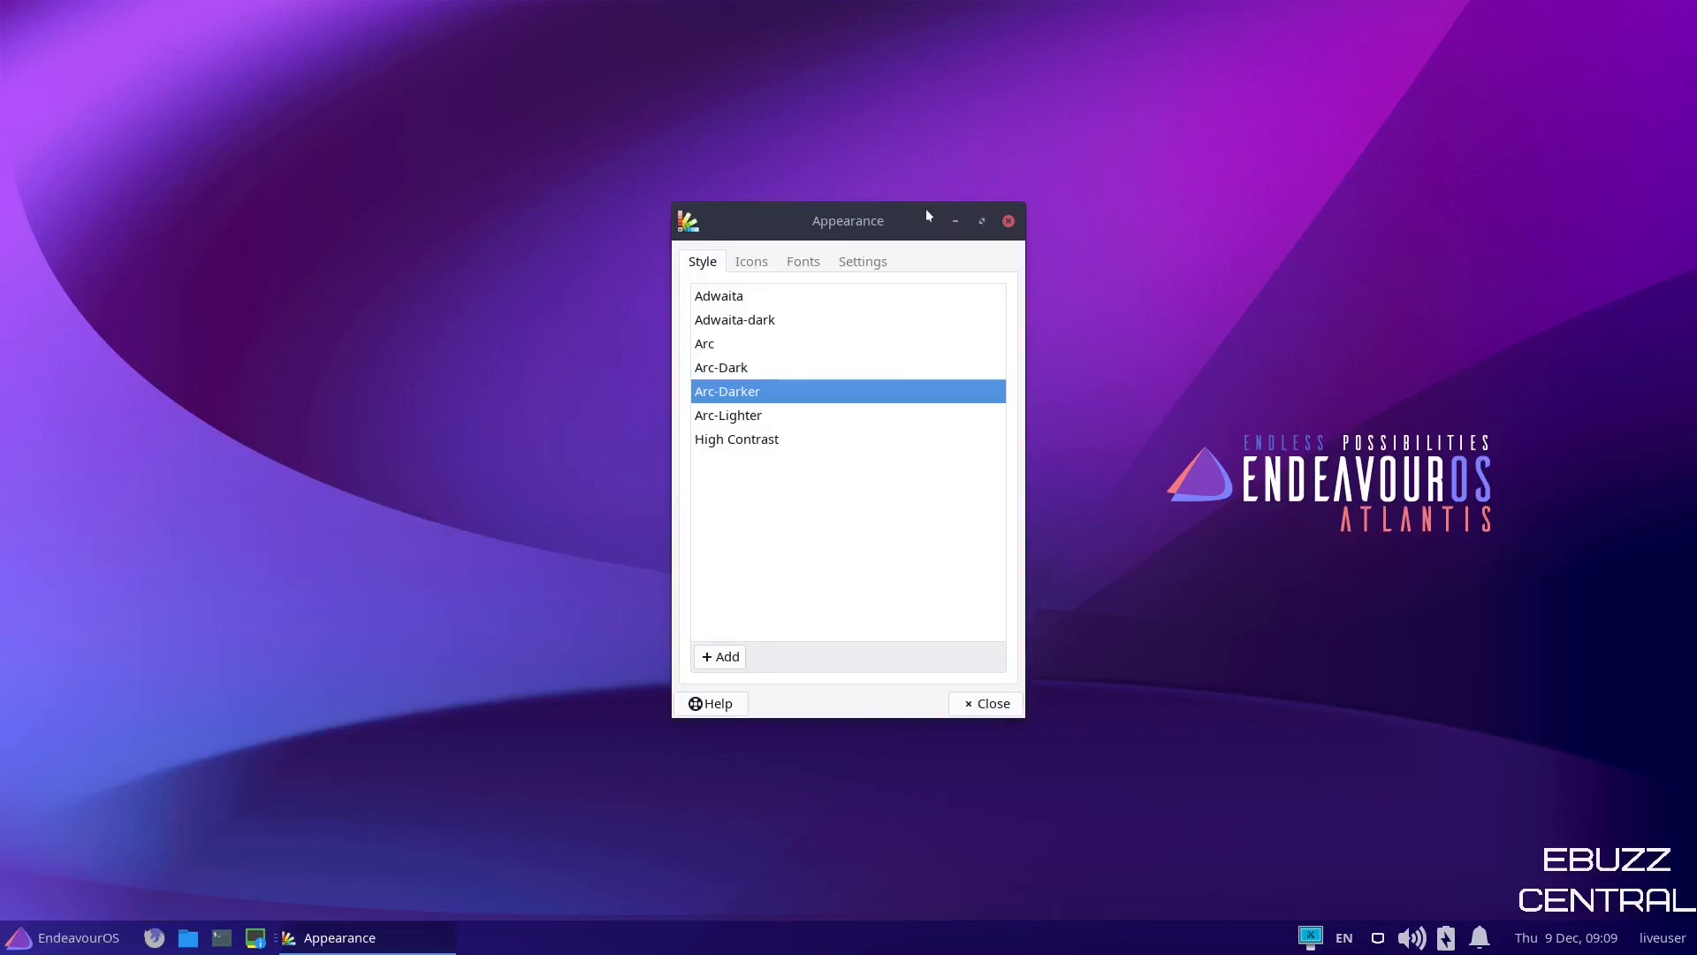
drag(923, 208, 865, 143)
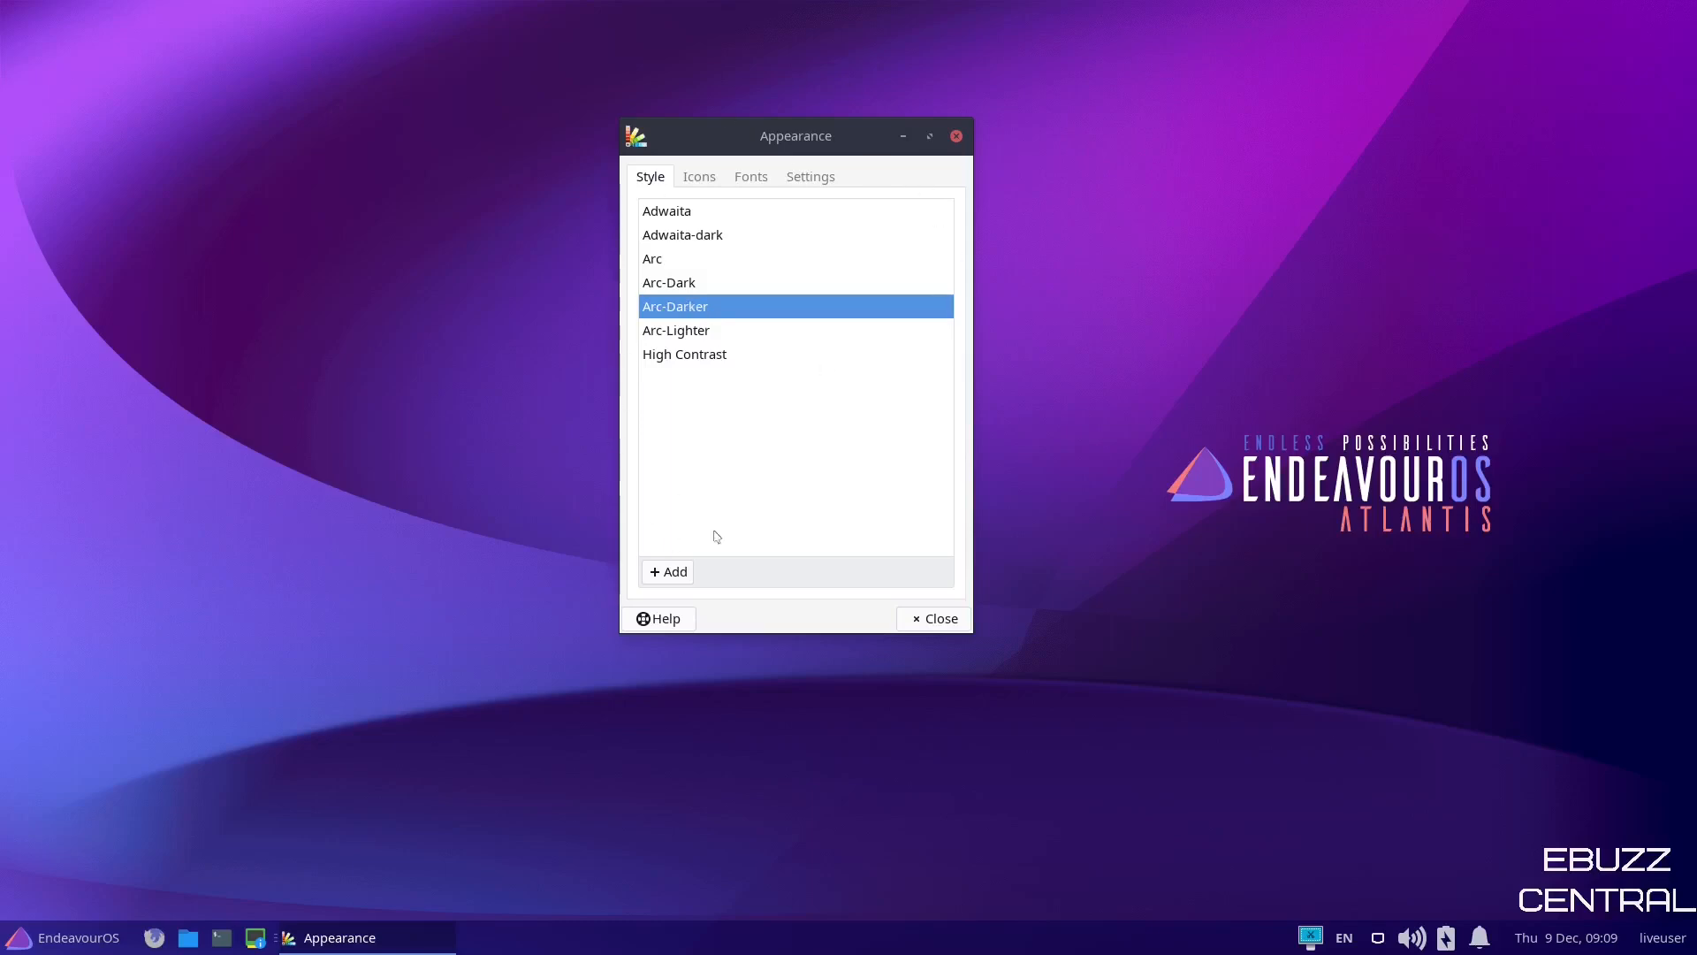
click(679, 284)
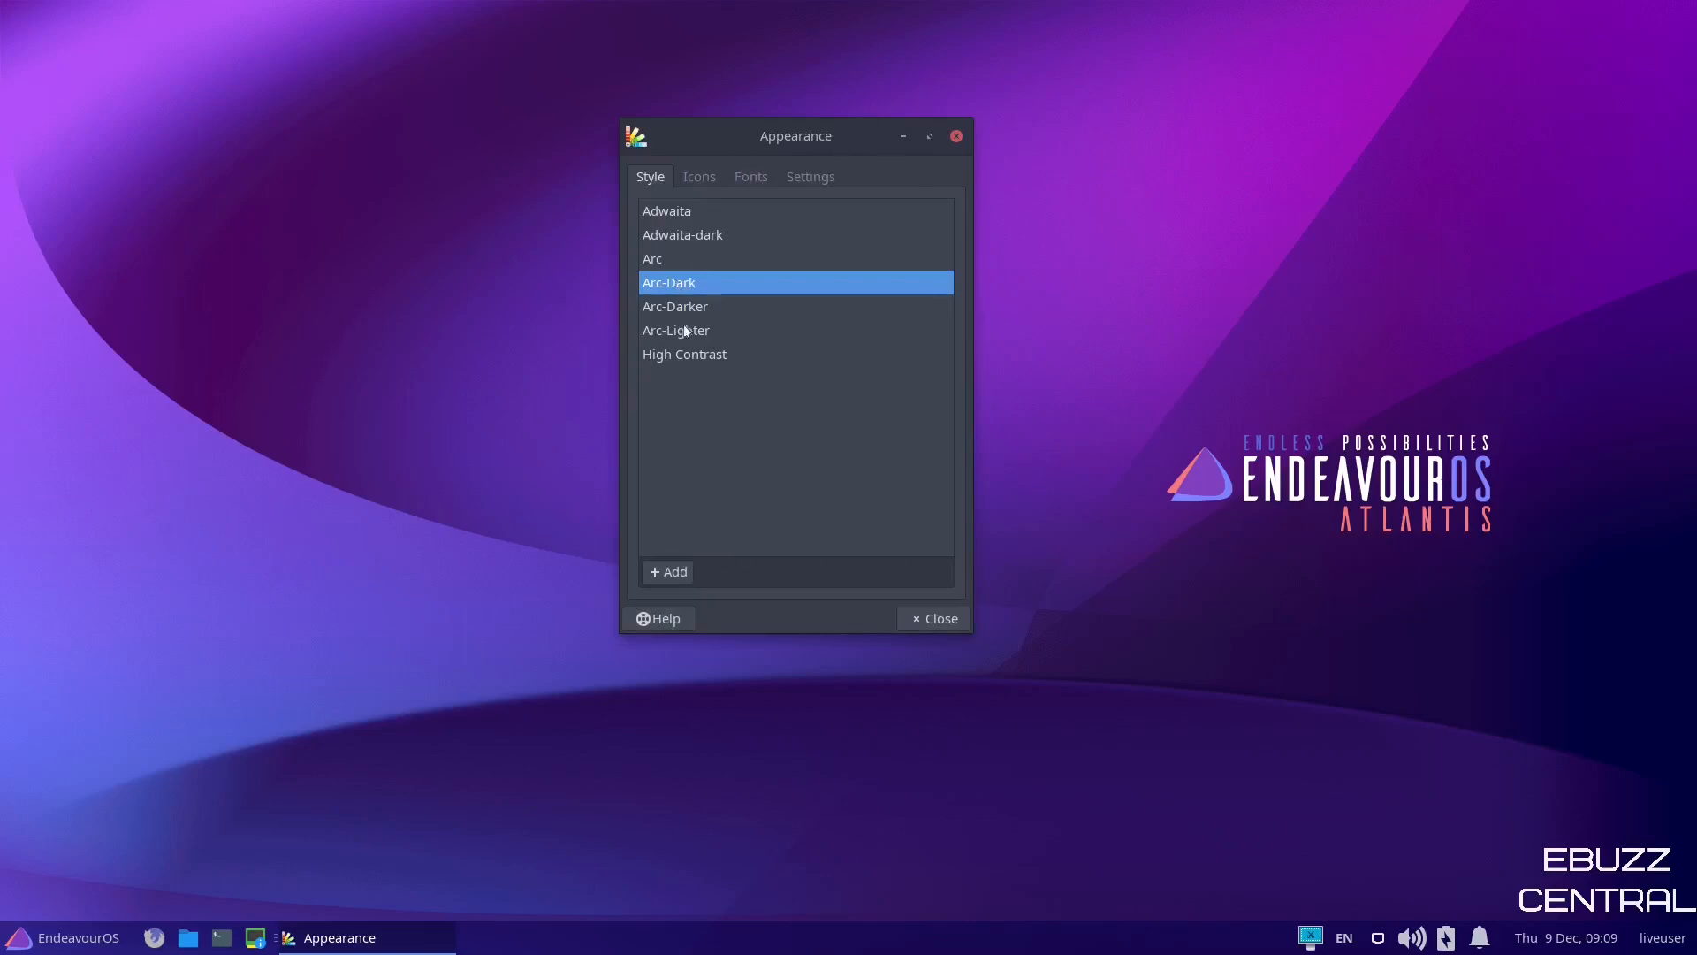
click(675, 310)
click(684, 332)
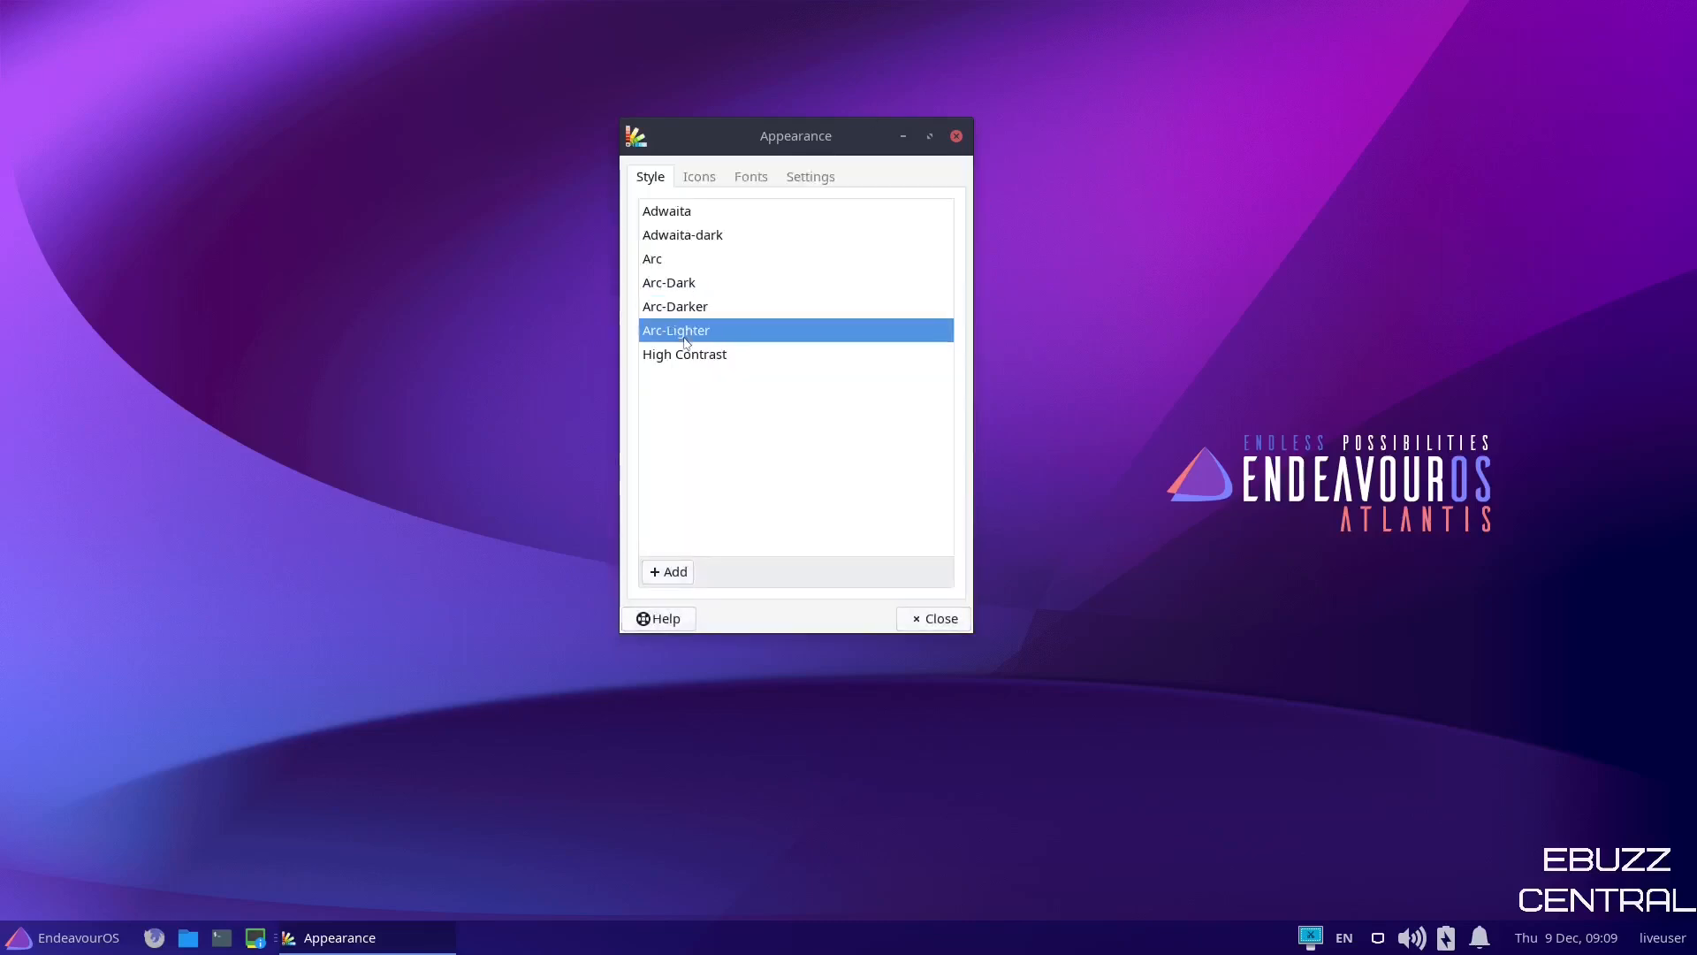
click(682, 312)
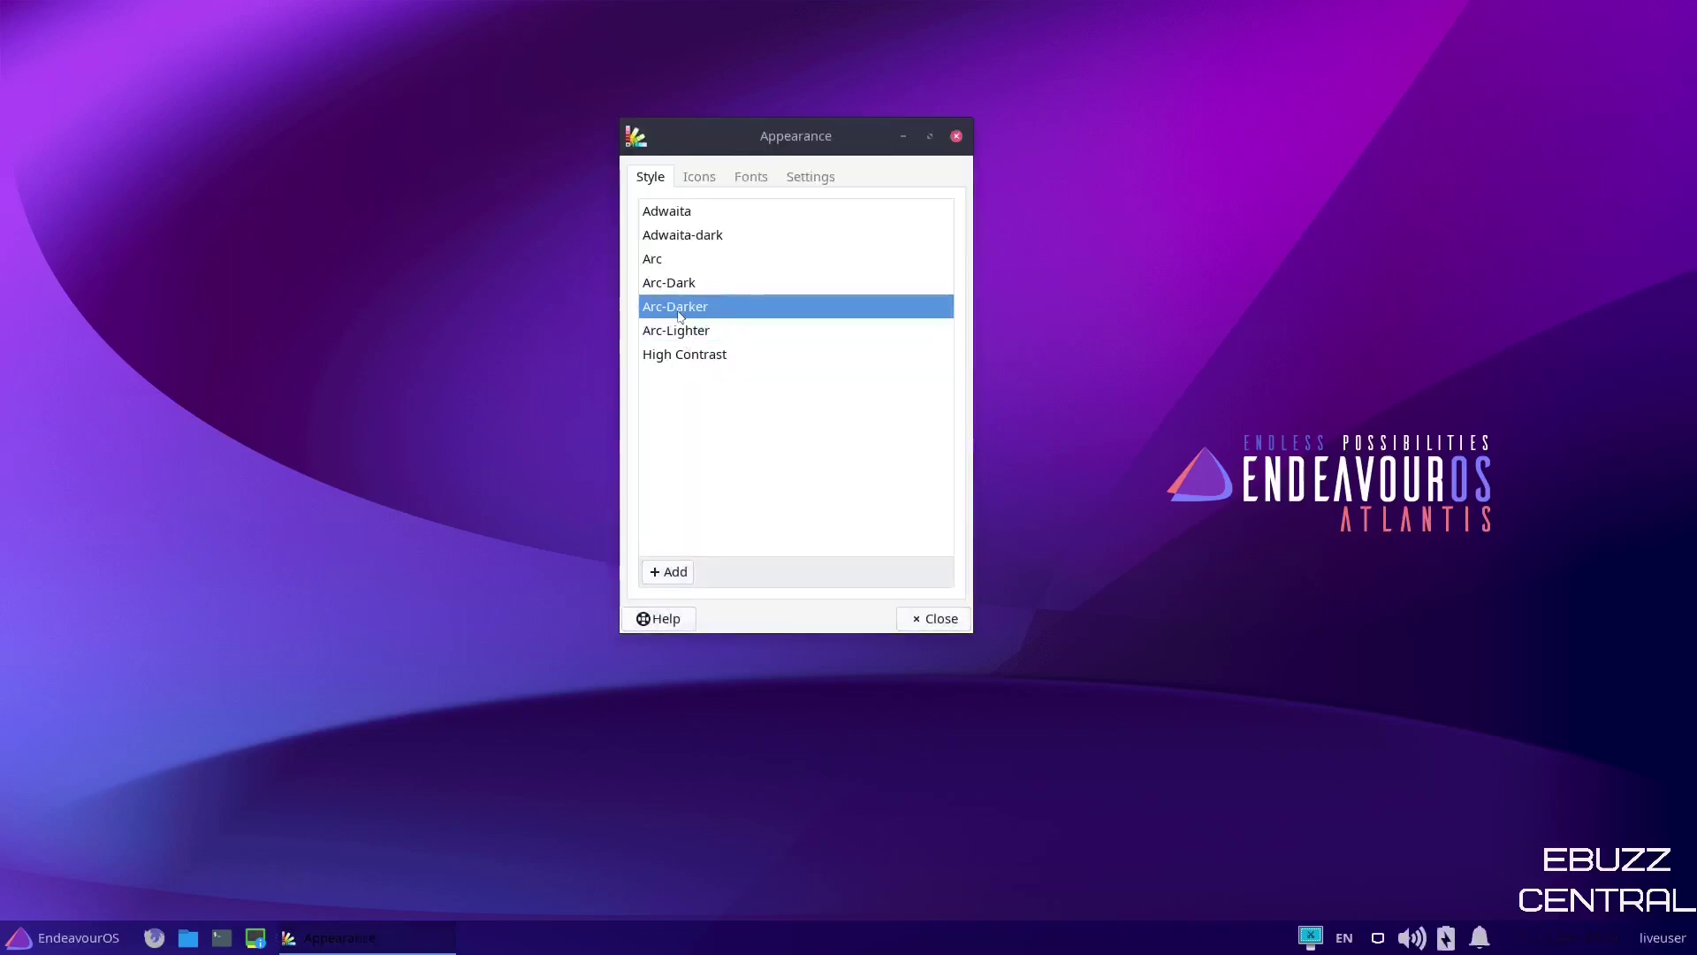
click(700, 177)
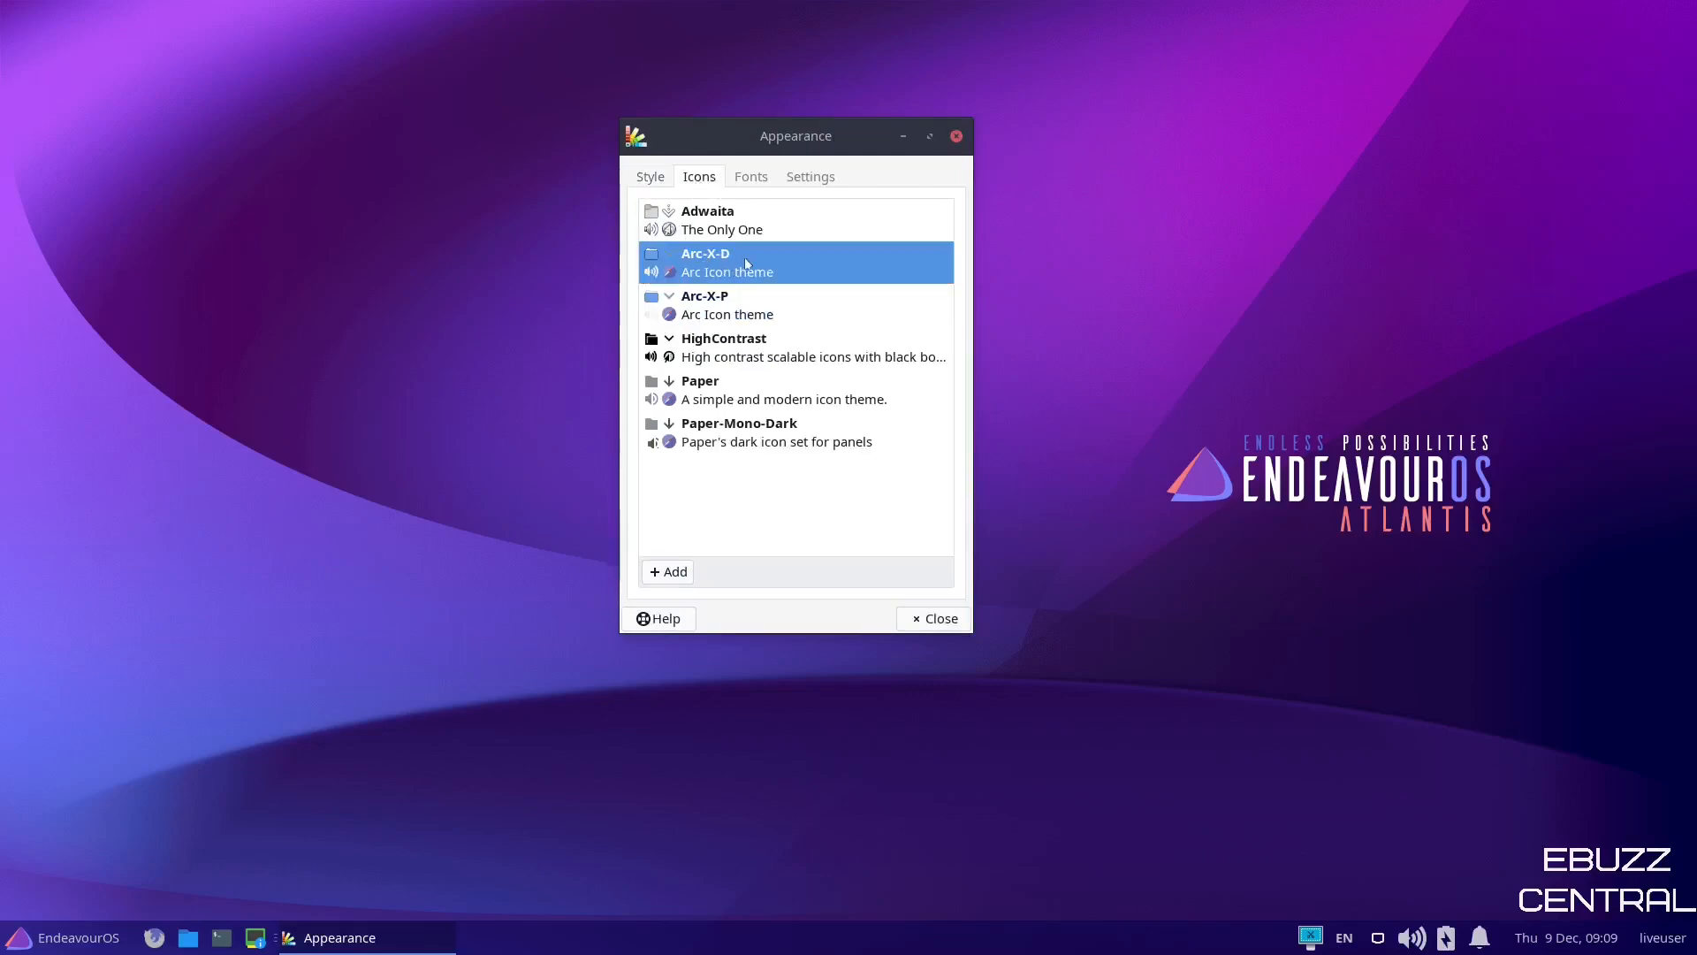
Preview the Paper-Mono-Dark icon theme twice, returning to Arc-X-D each time.
click(707, 433)
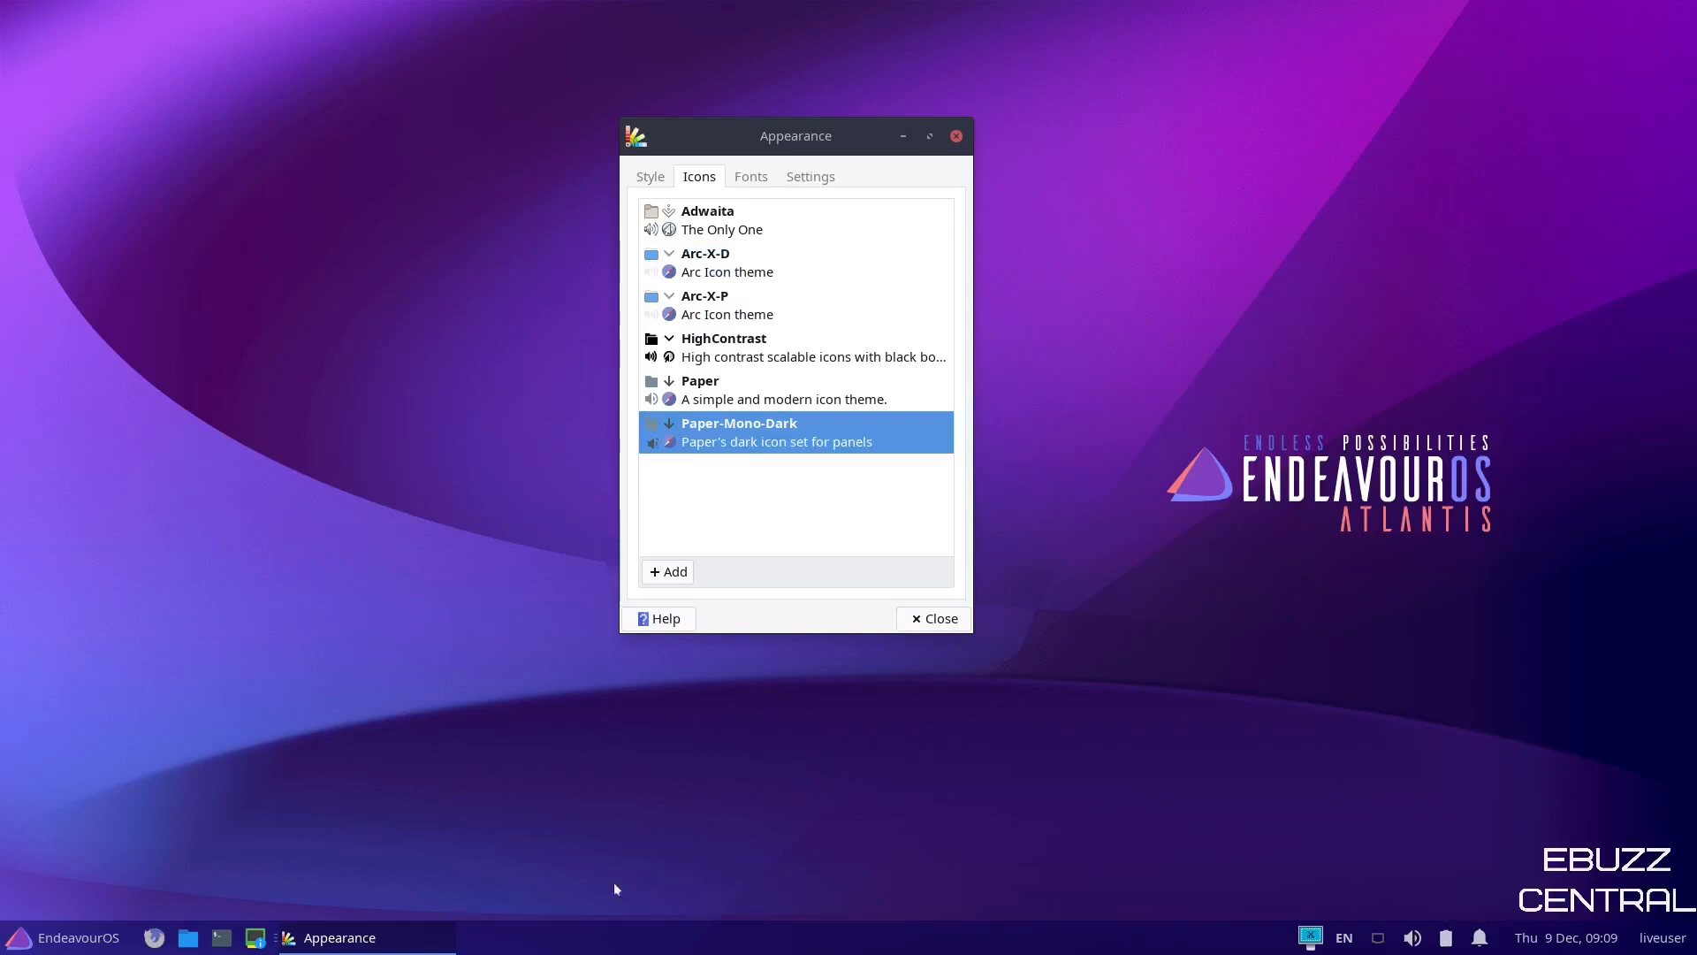
click(705, 271)
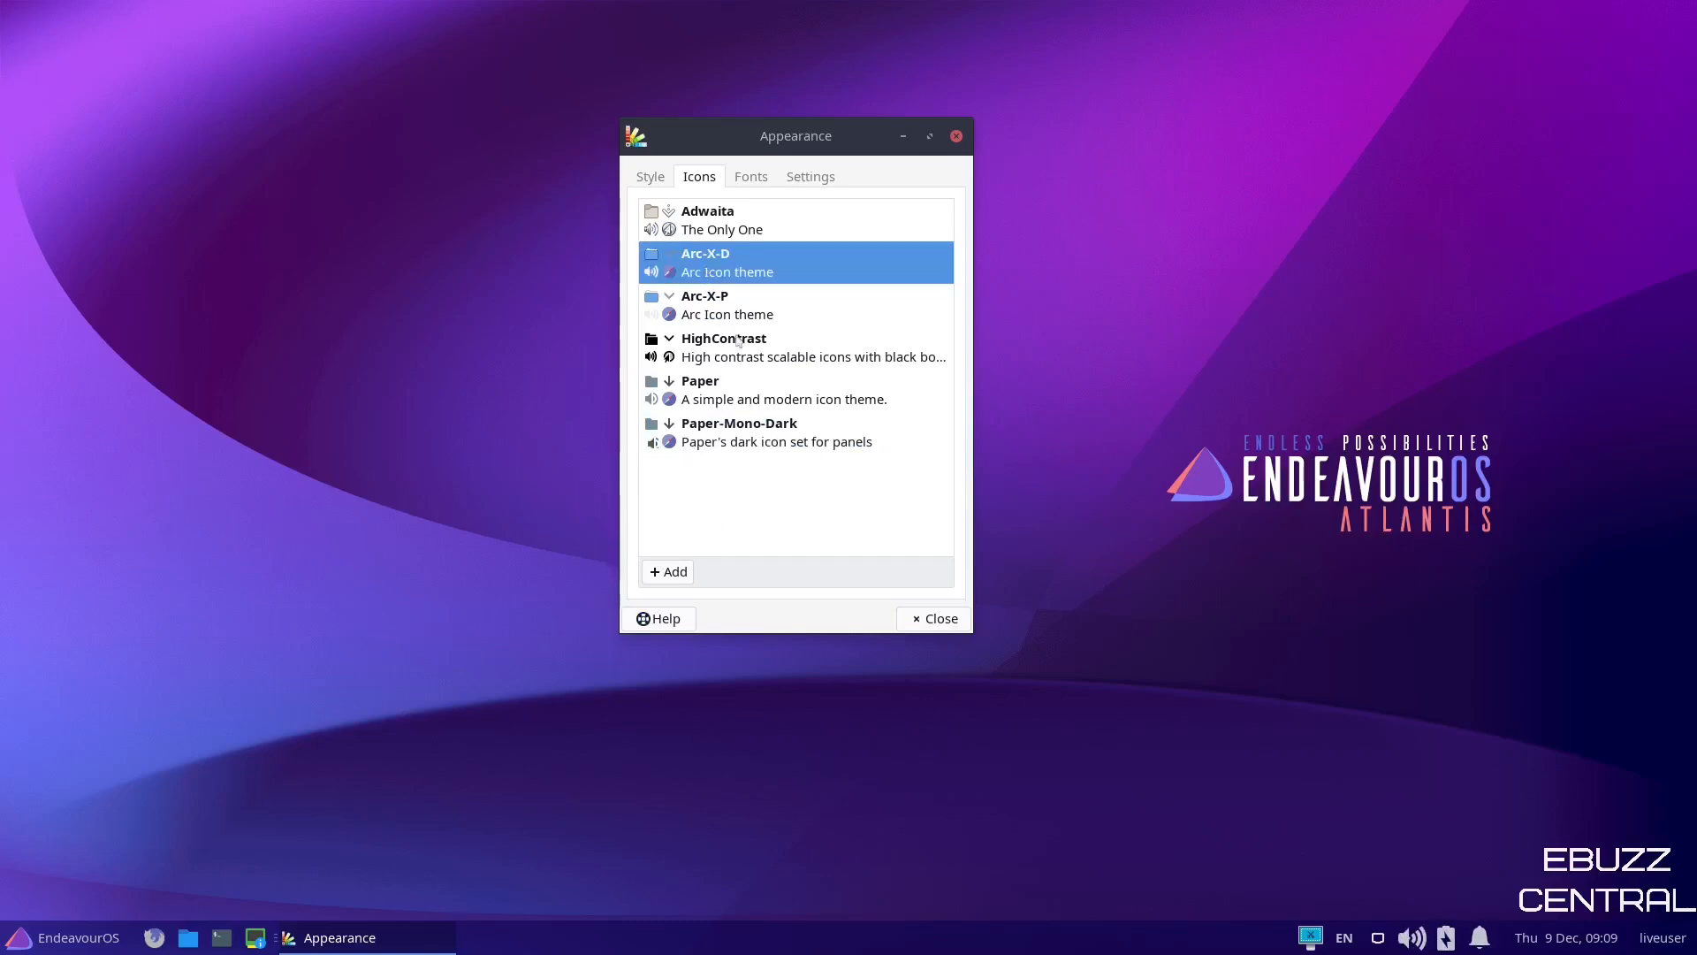
click(719, 432)
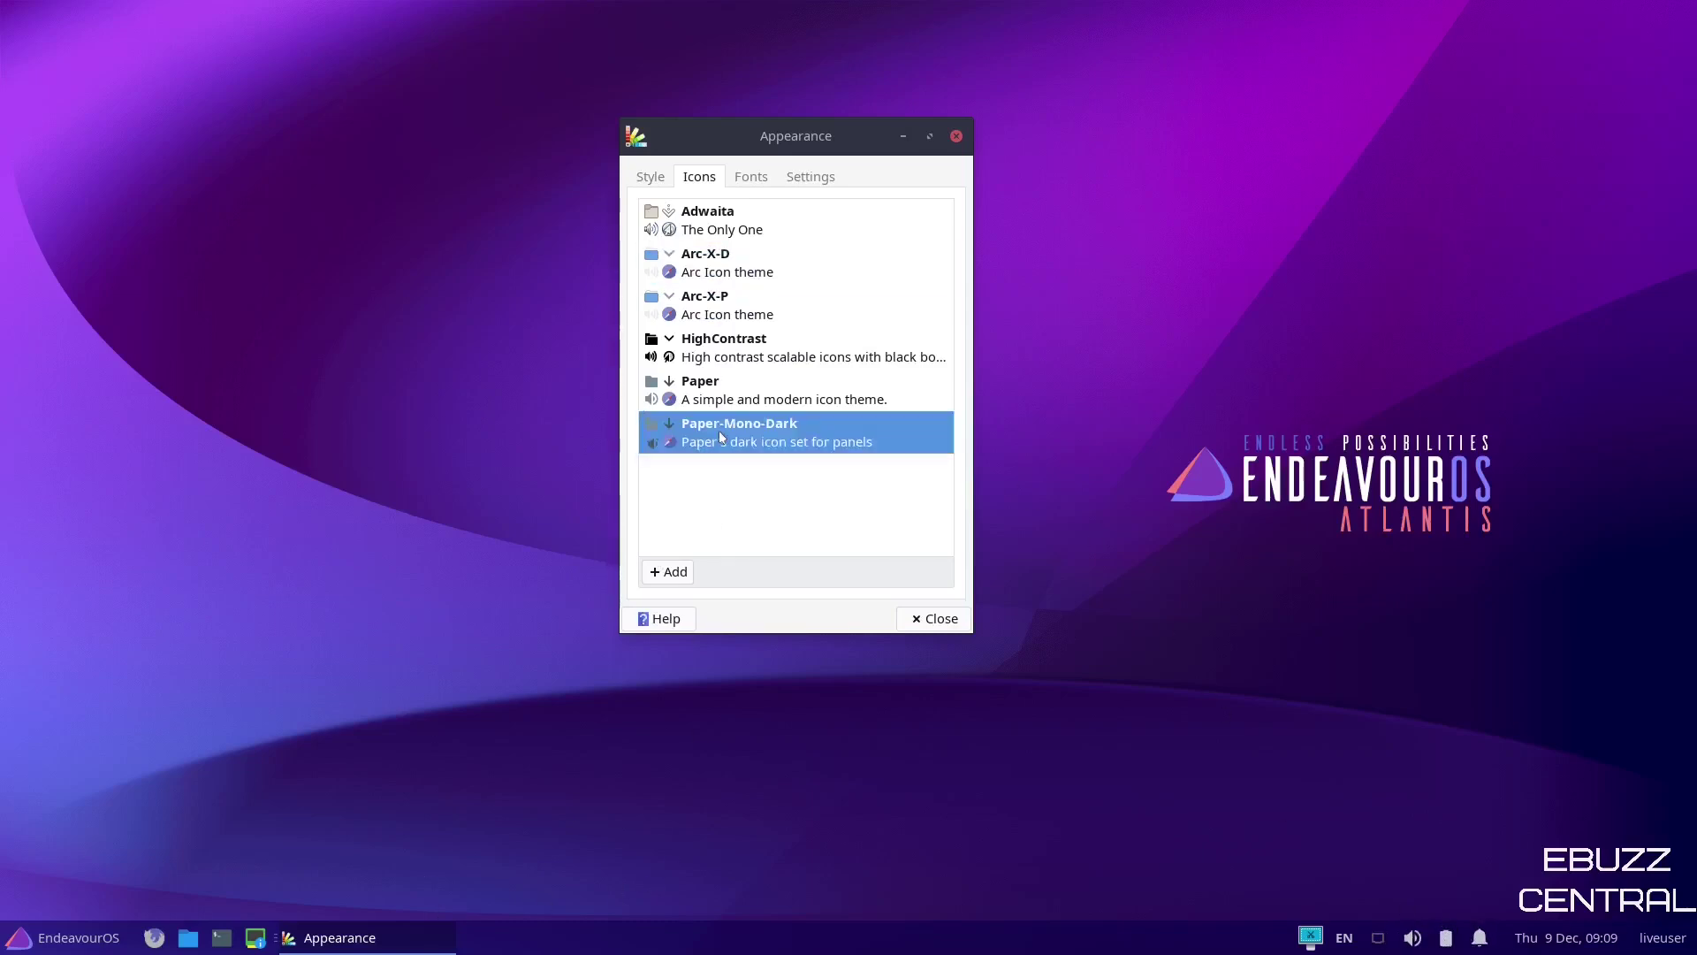
click(711, 266)
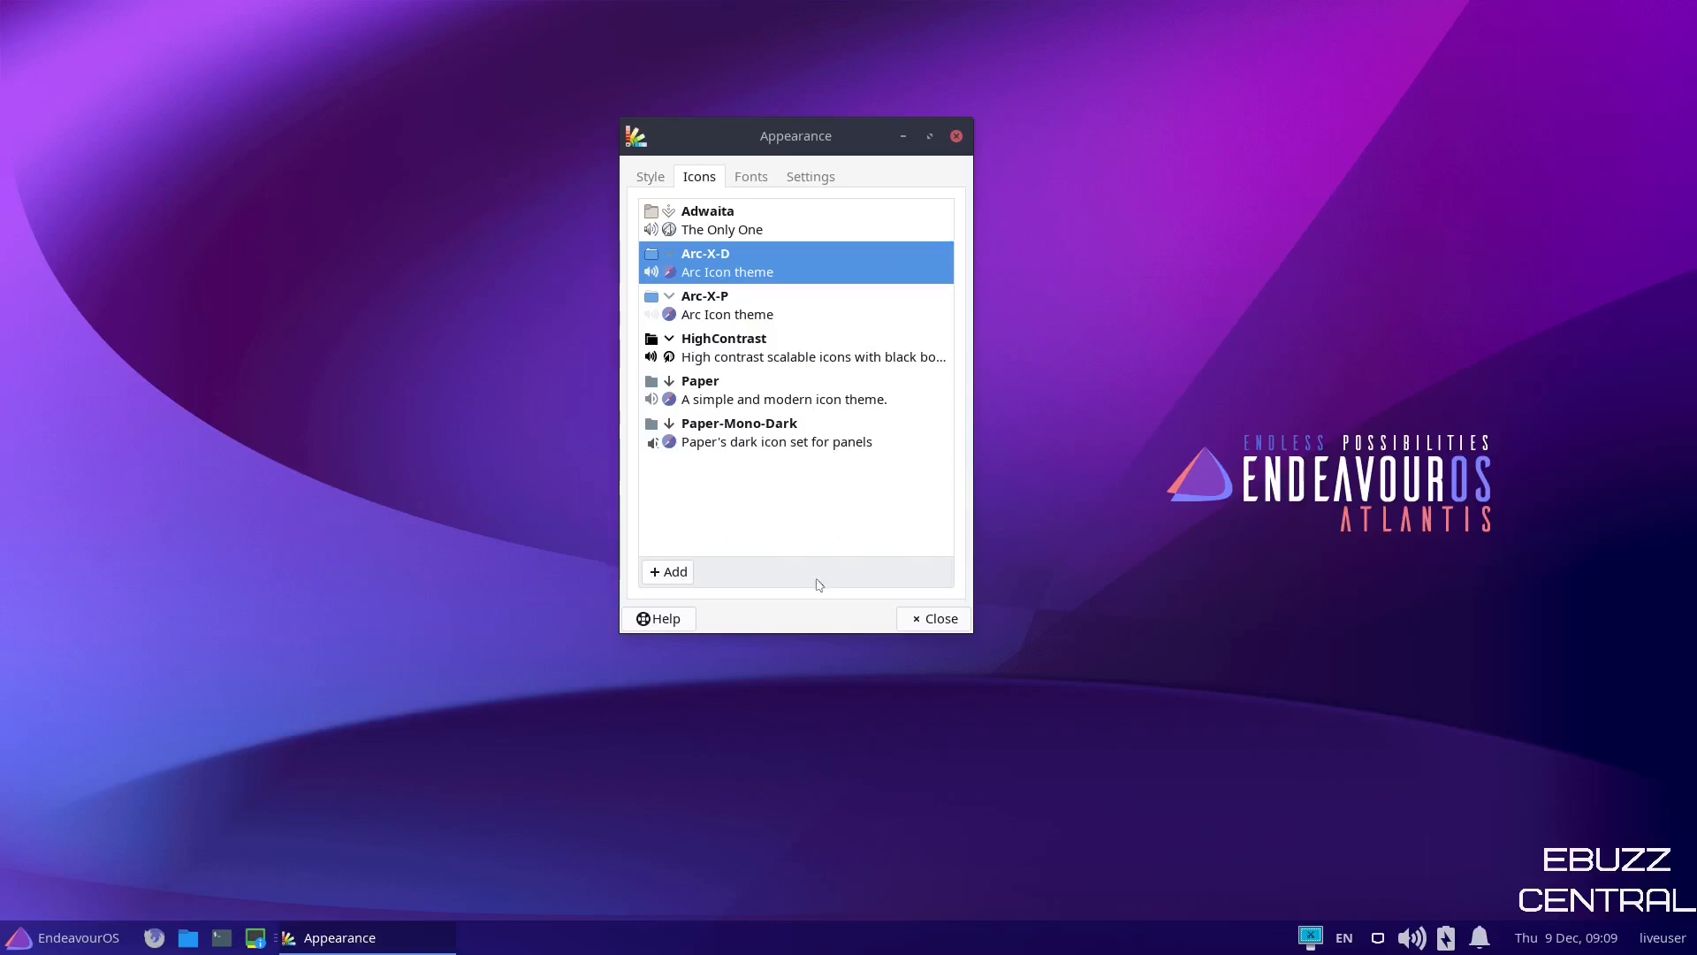
Set the default interface font to Noto Sans Regular size 13.
click(753, 184)
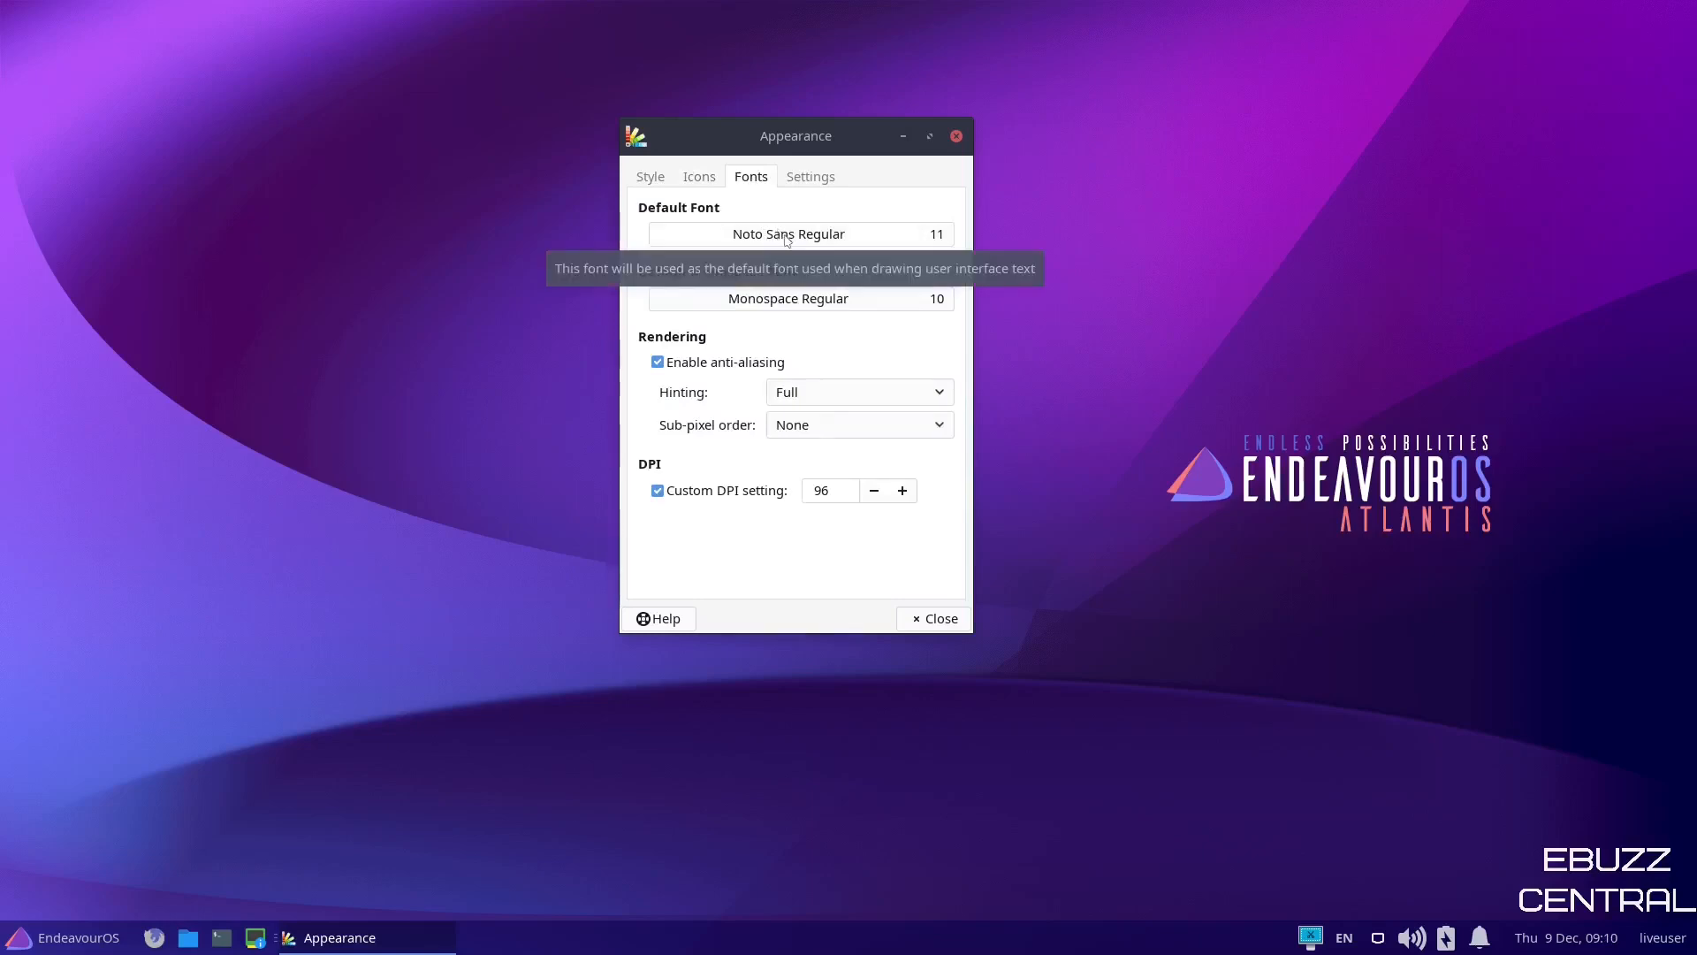
click(789, 237)
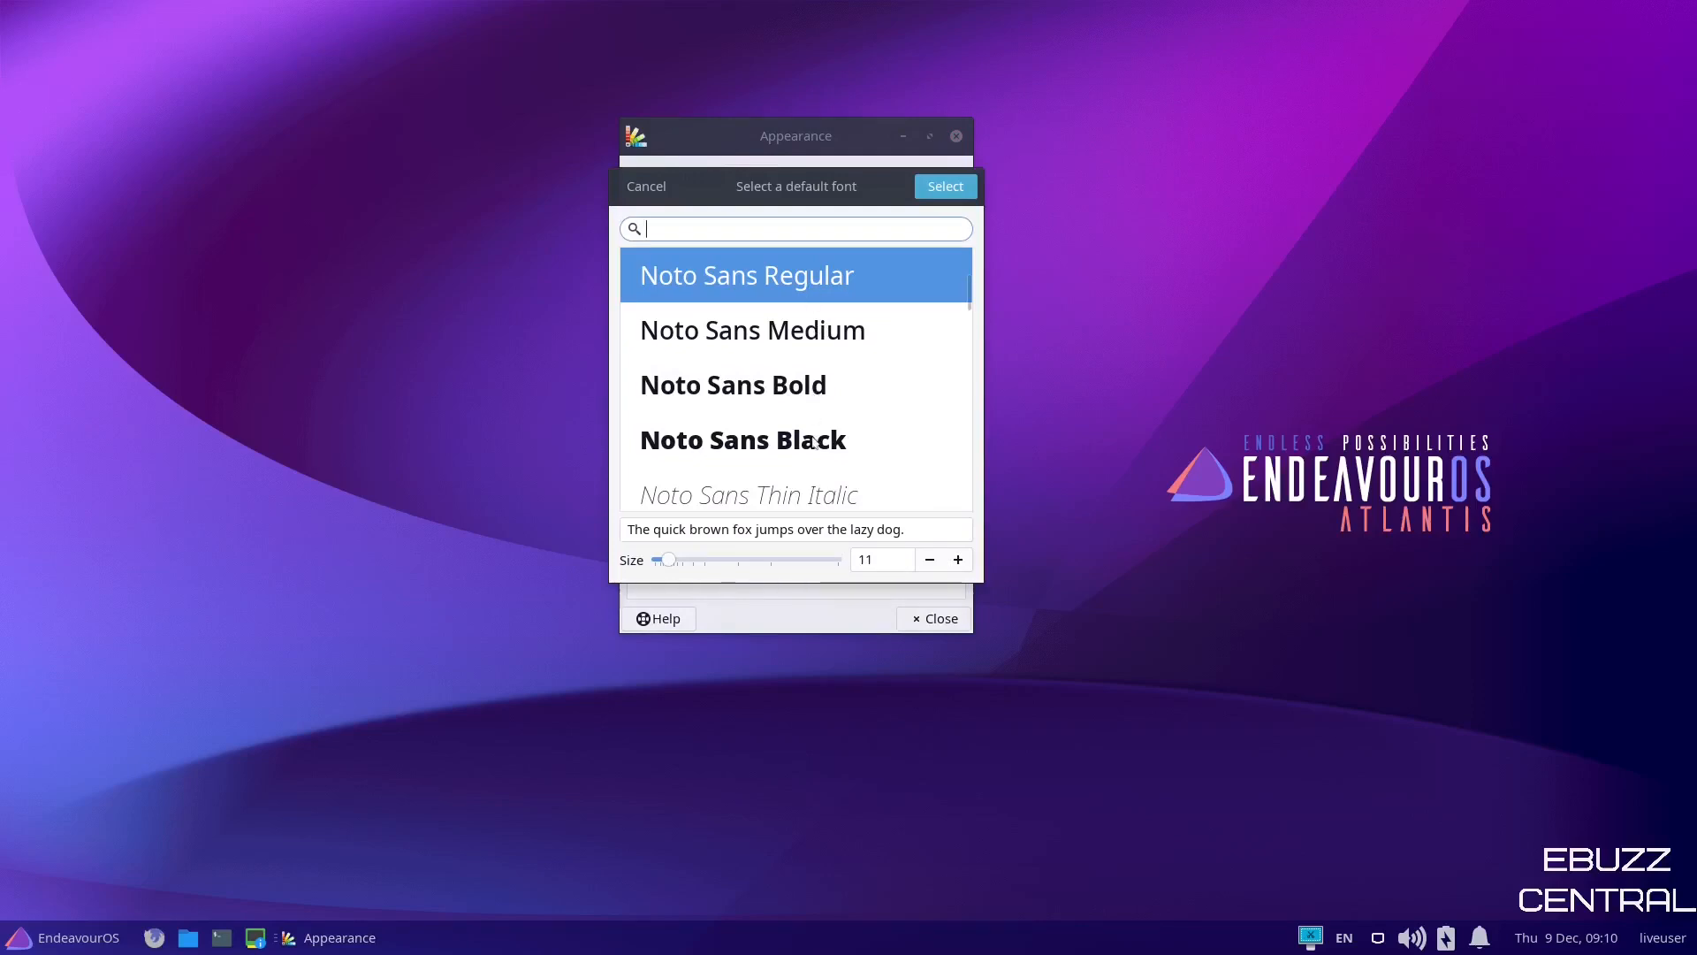
scroll(815, 441, down, 3)
scroll(822, 441, down, 3)
scroll(837, 441, down, 3)
scroll(849, 442, down, 3)
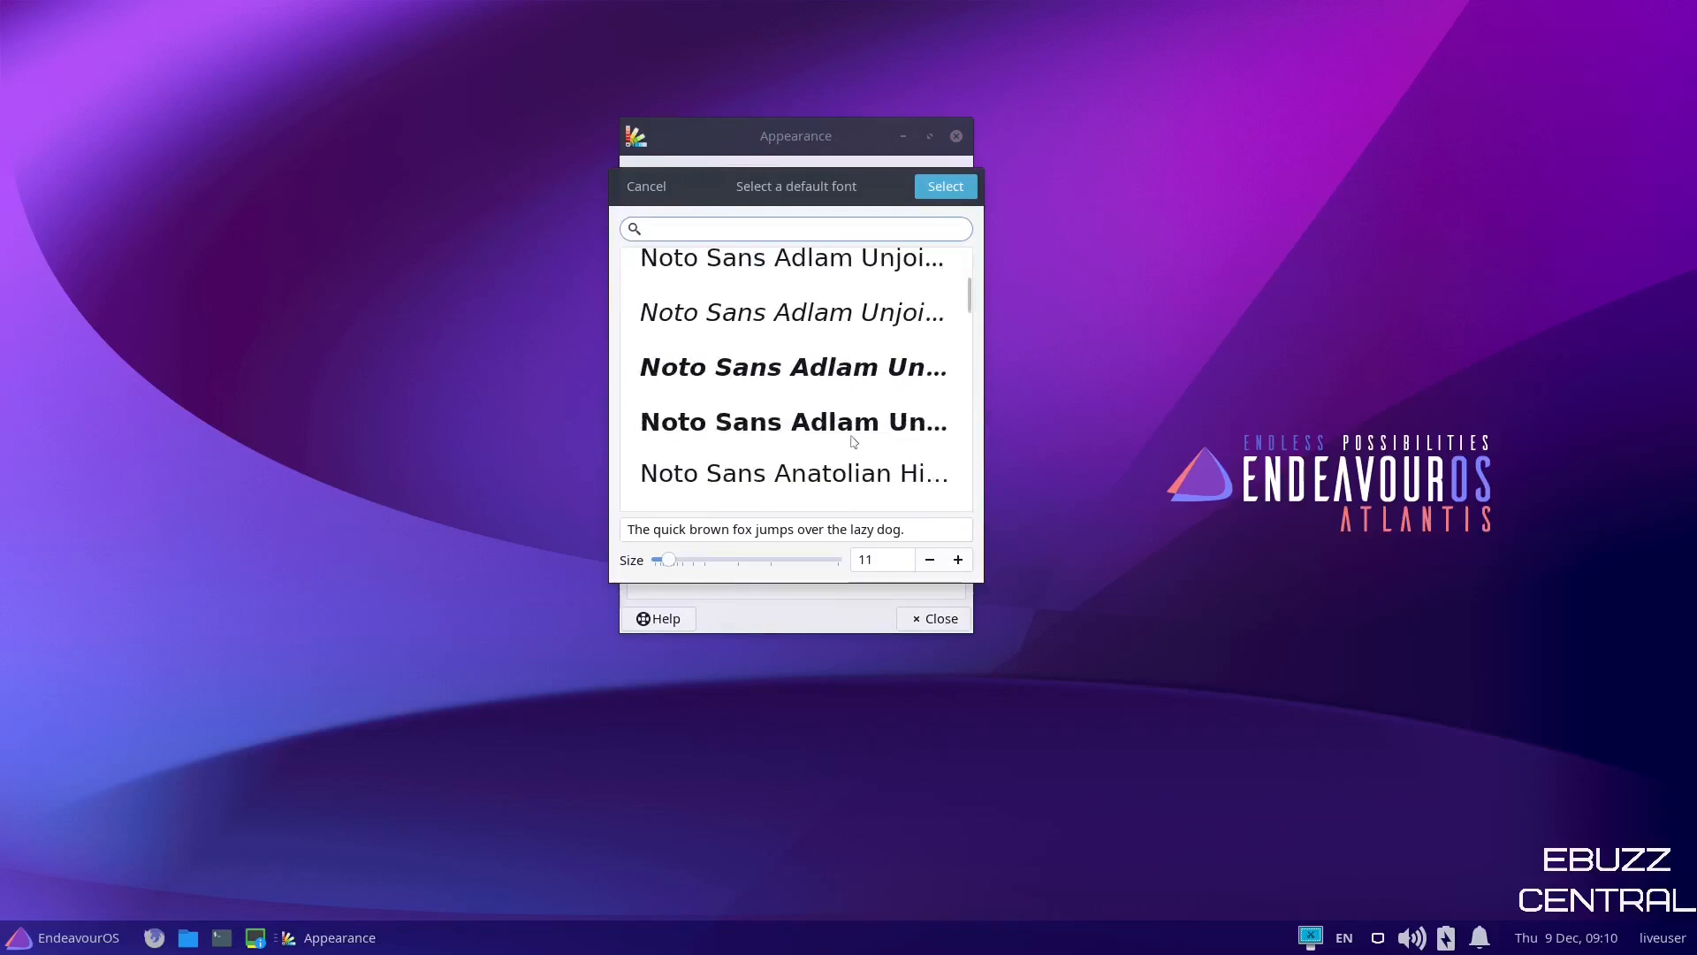
scroll(853, 442, down, 2)
scroll(853, 438, up, 3)
scroll(852, 431, up, 3)
scroll(849, 421, up, 3)
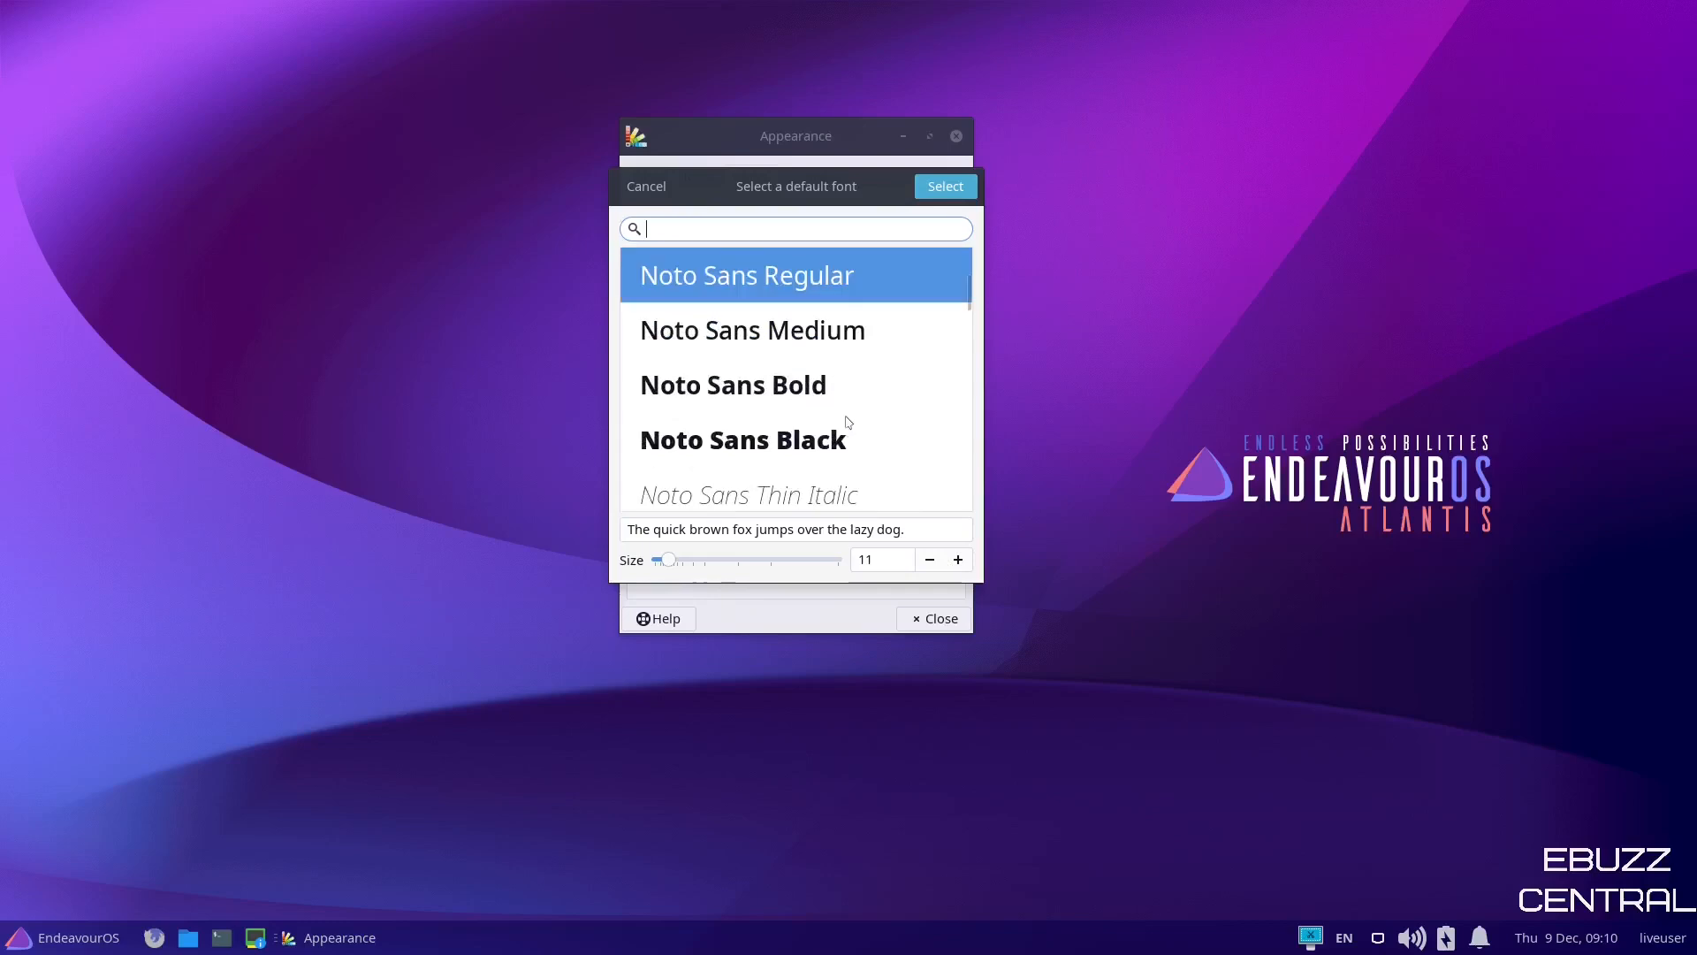
scroll(848, 421, up, 3)
scroll(848, 420, up, 3)
scroll(847, 417, up, 3)
scroll(843, 411, up, 3)
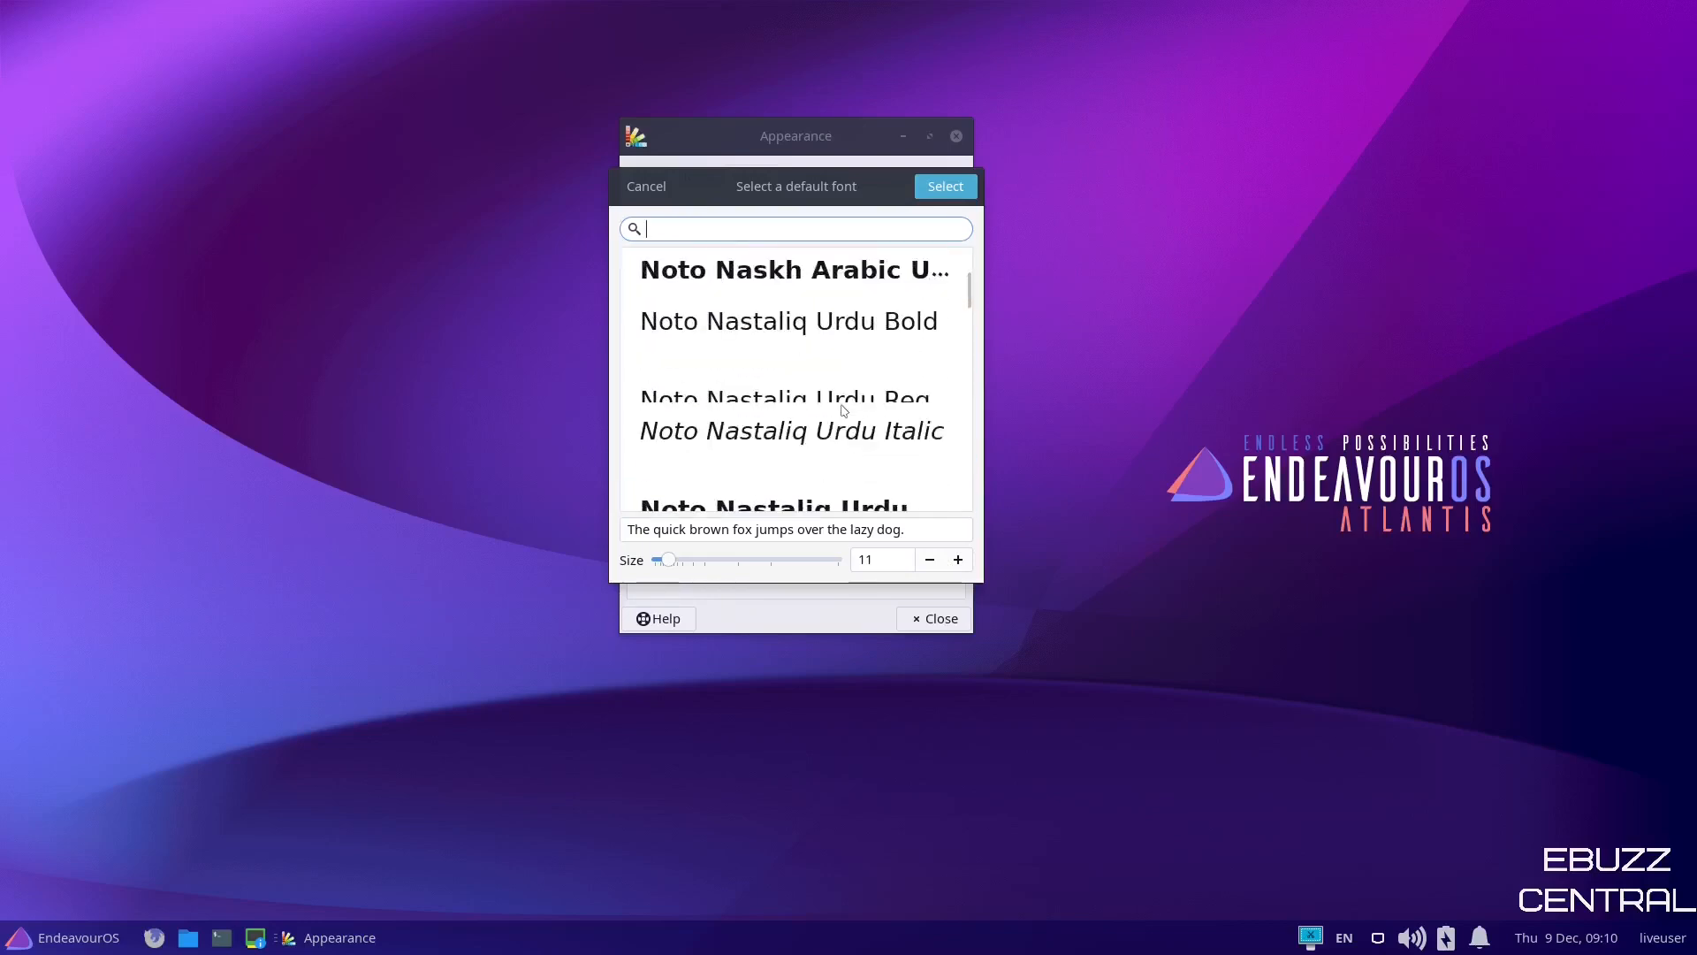
click(958, 559)
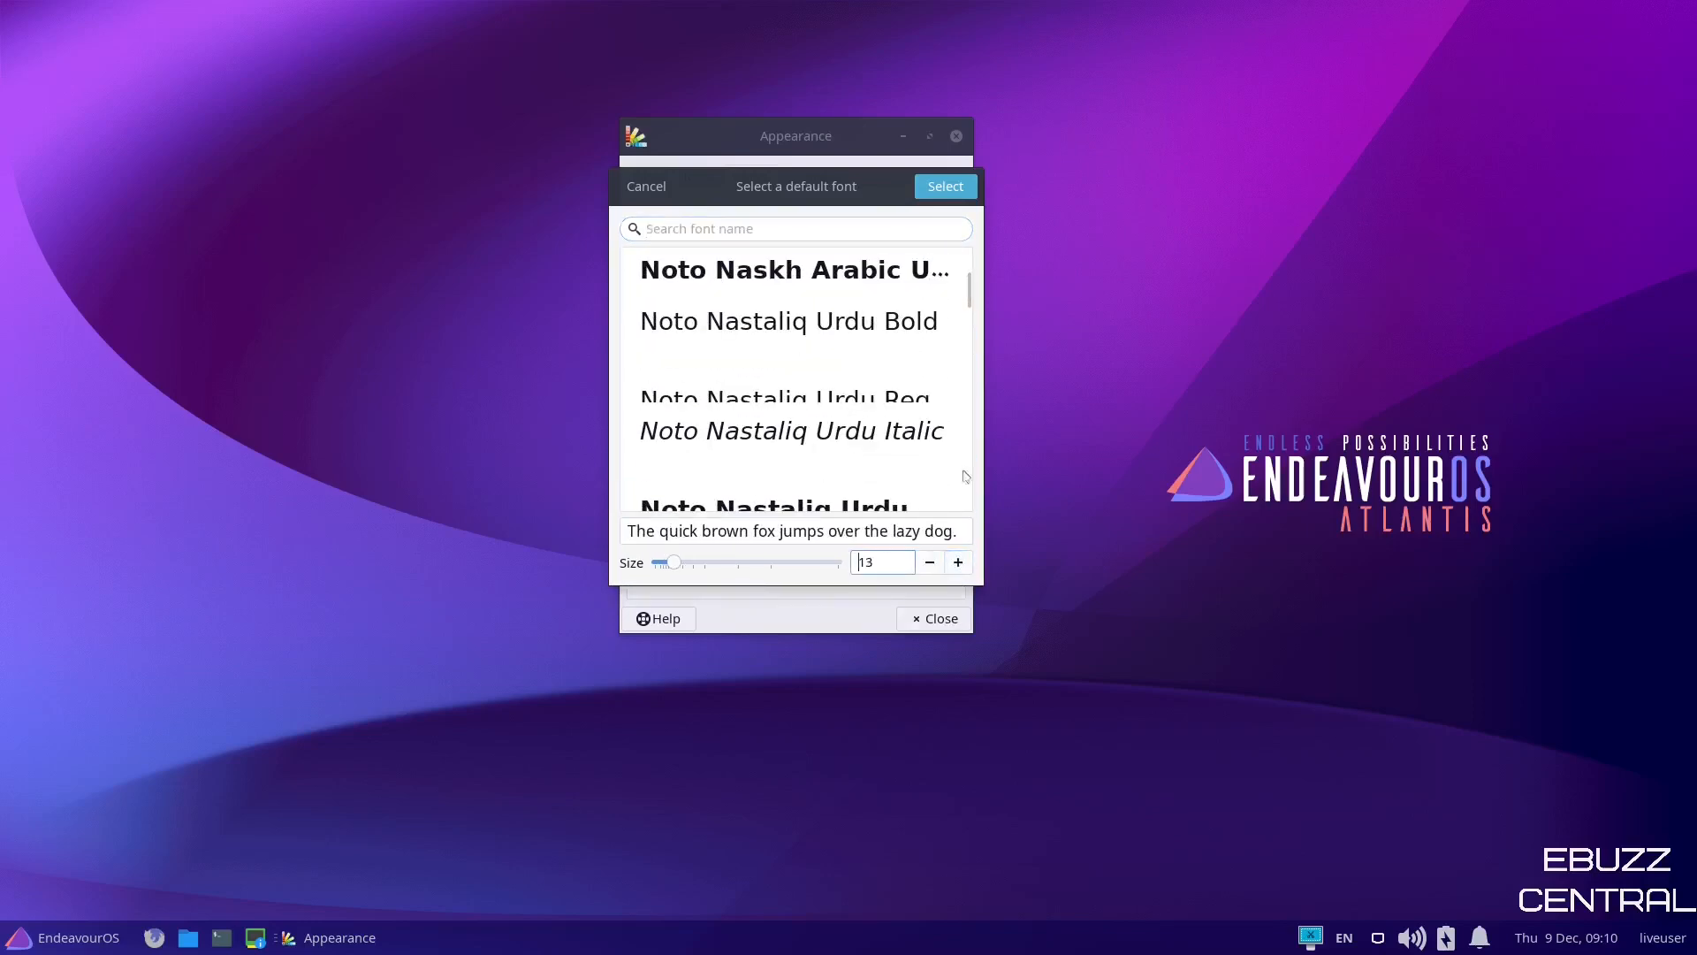
click(945, 187)
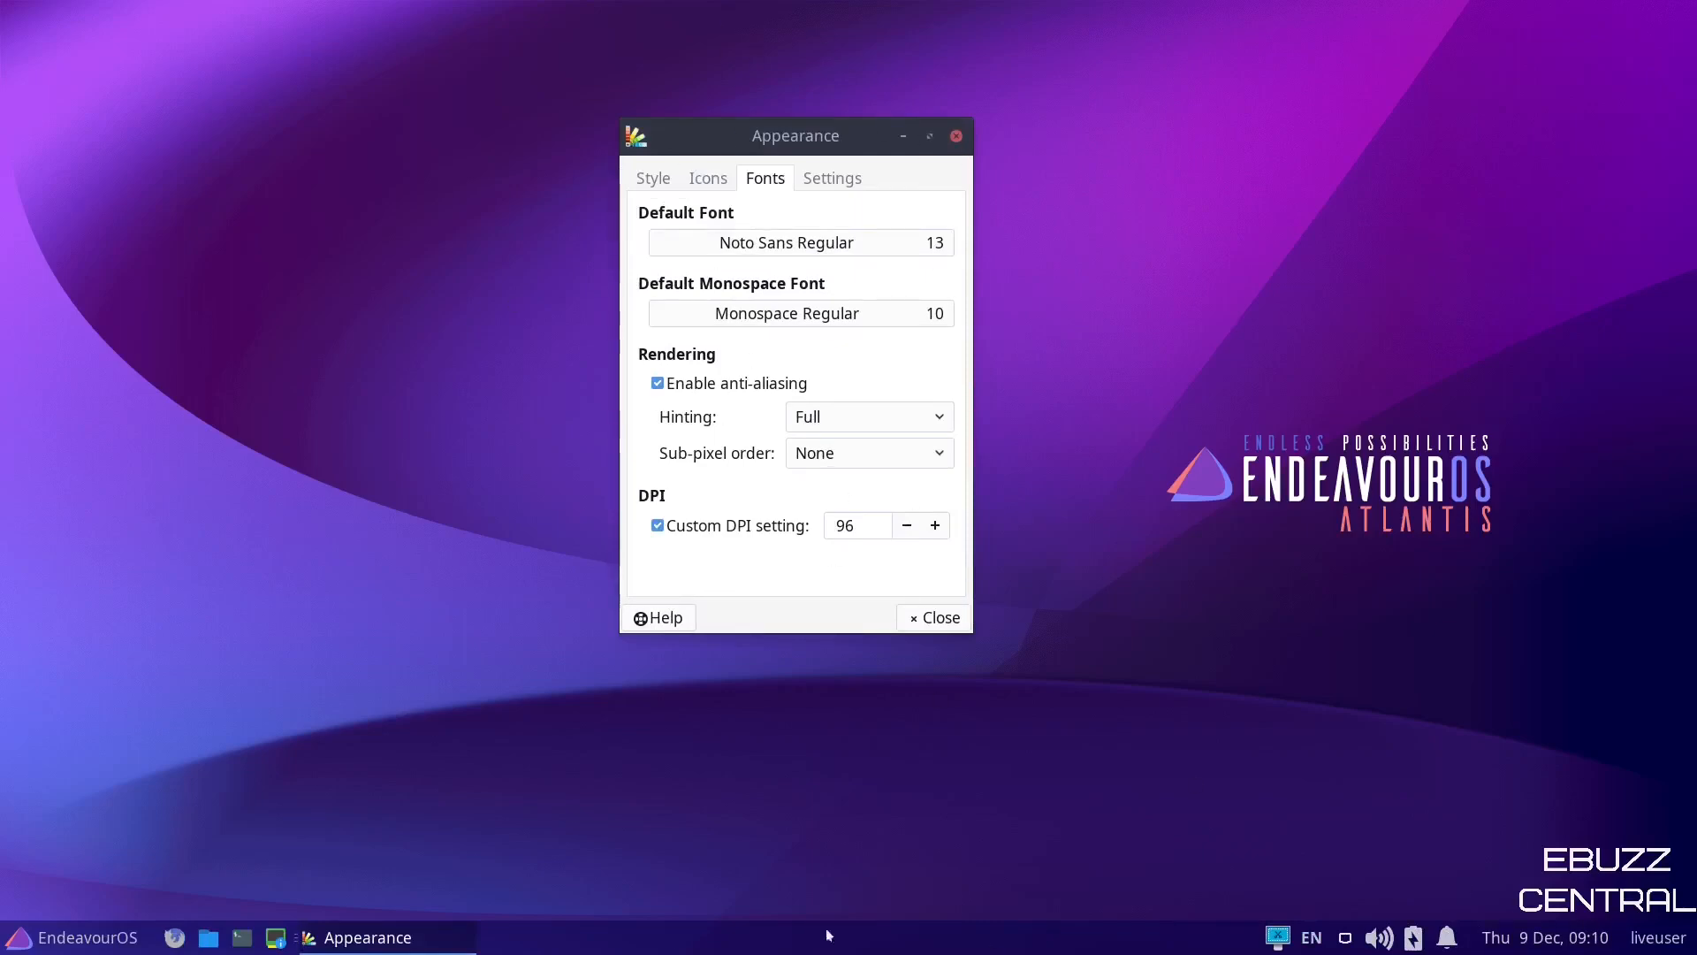
Toggle images on buttons off and back on in the Settings options, then close Appearance.
click(833, 178)
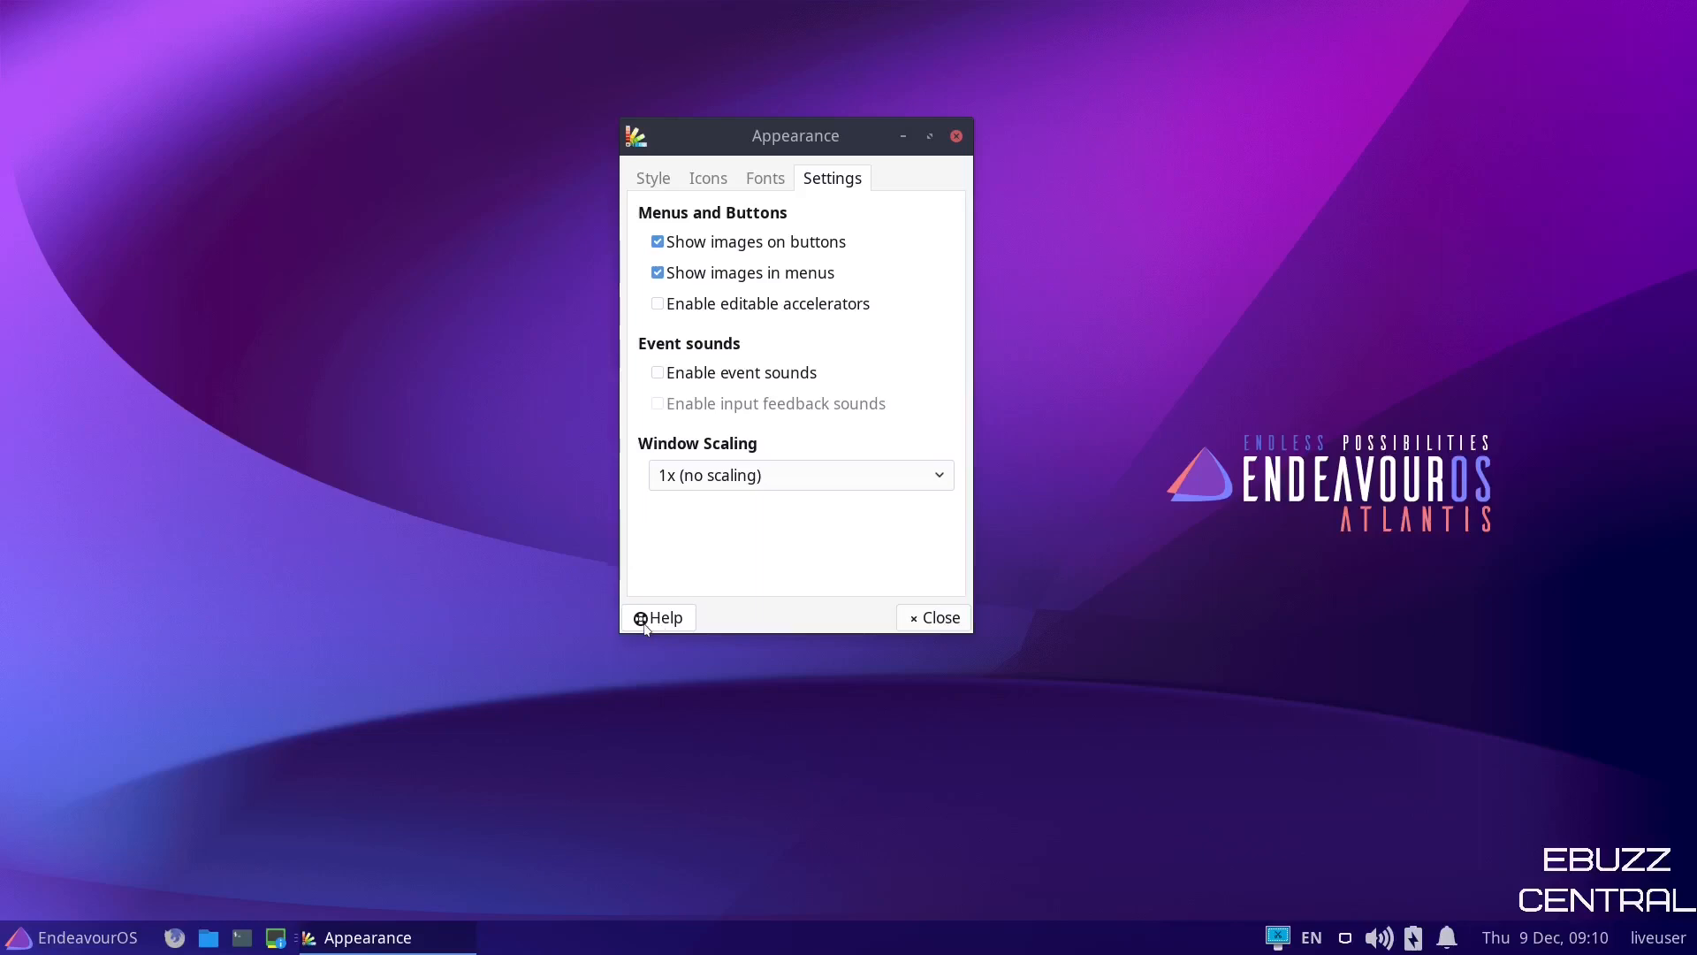
click(657, 242)
click(658, 241)
click(957, 135)
Launch the Settings Manager from the Settings category of the application menu.
click(40, 938)
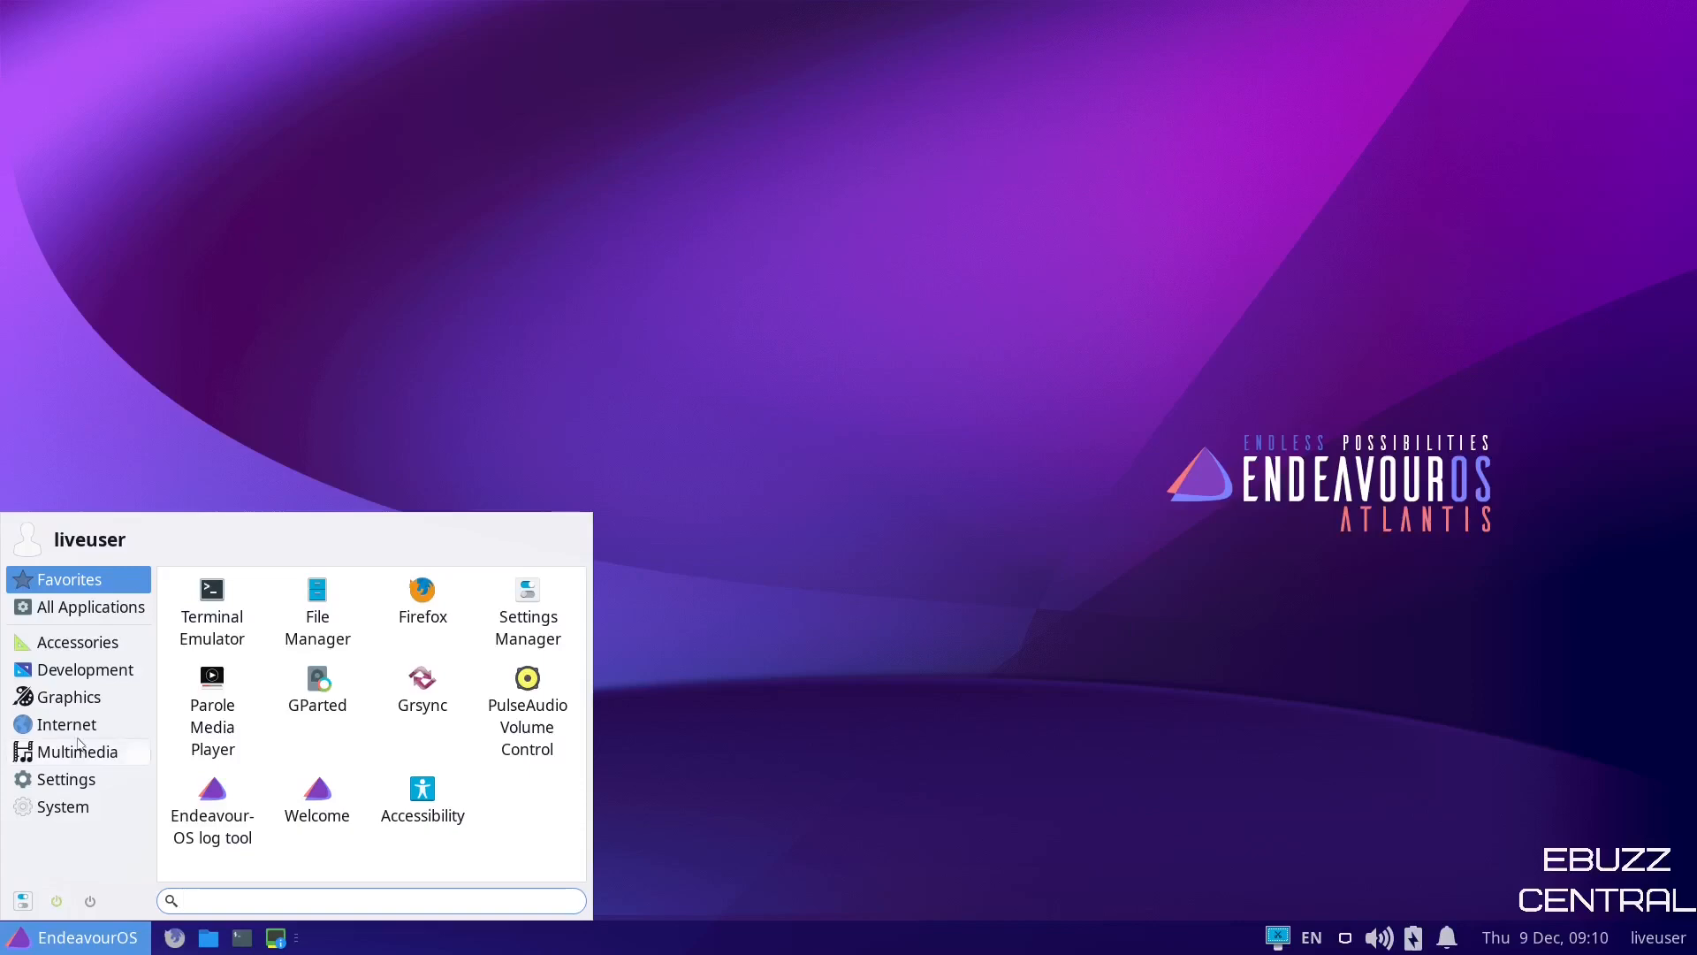
click(67, 778)
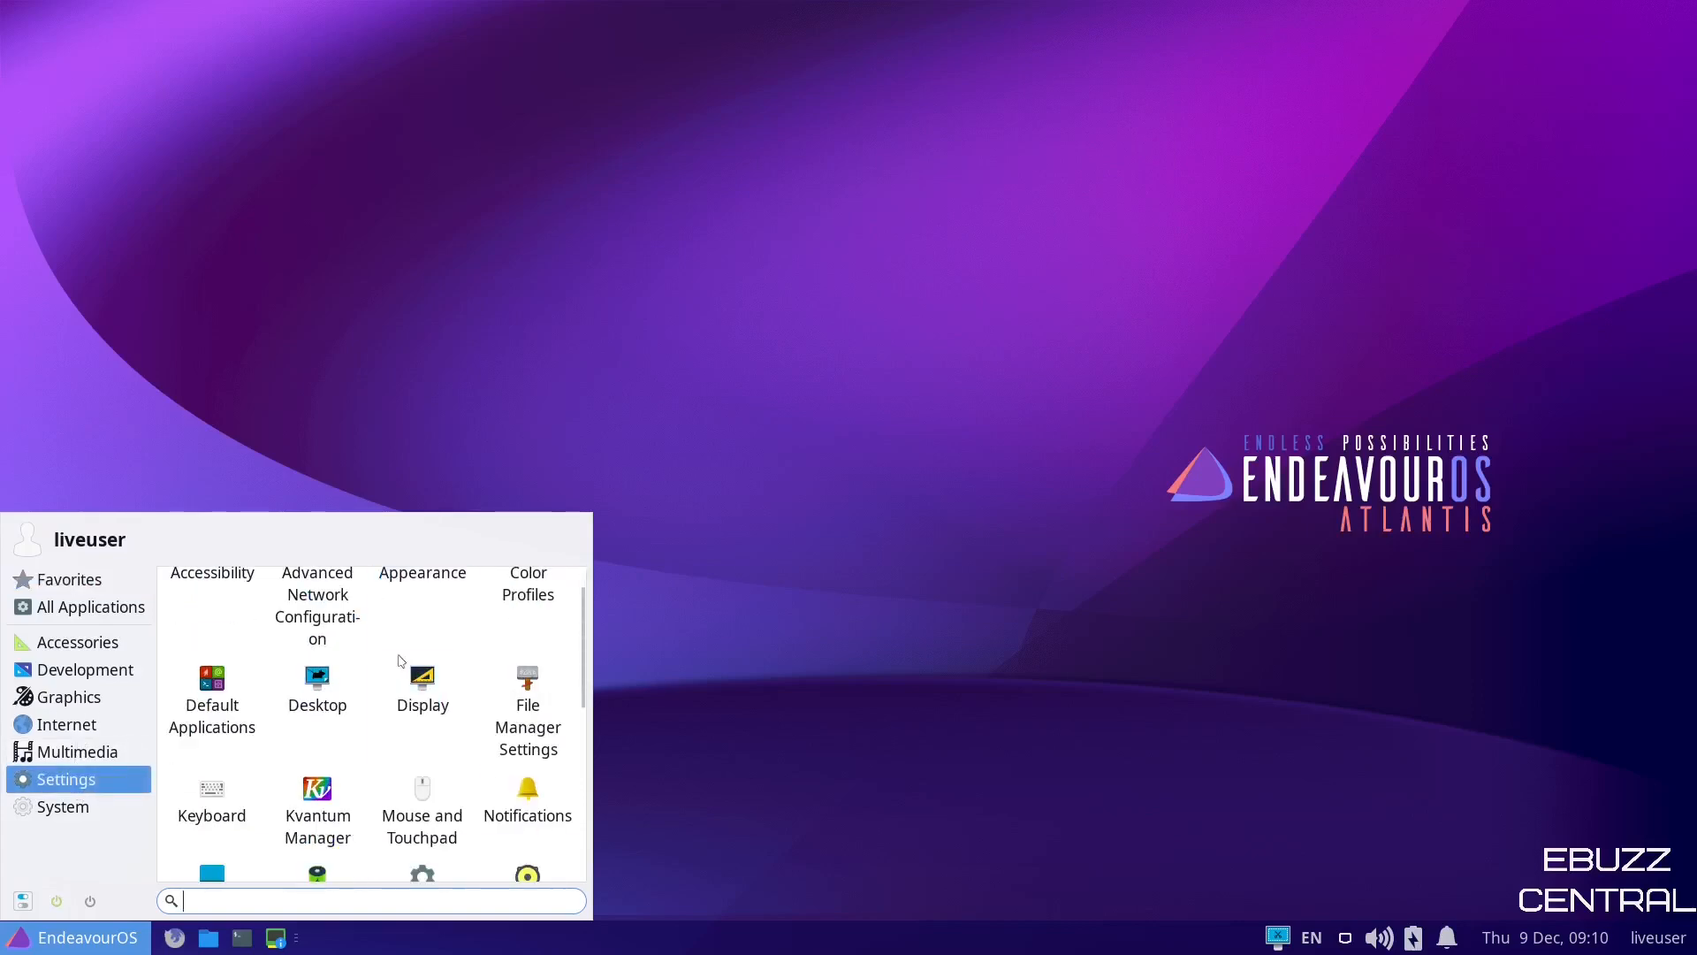
scroll(490, 653, down, 1)
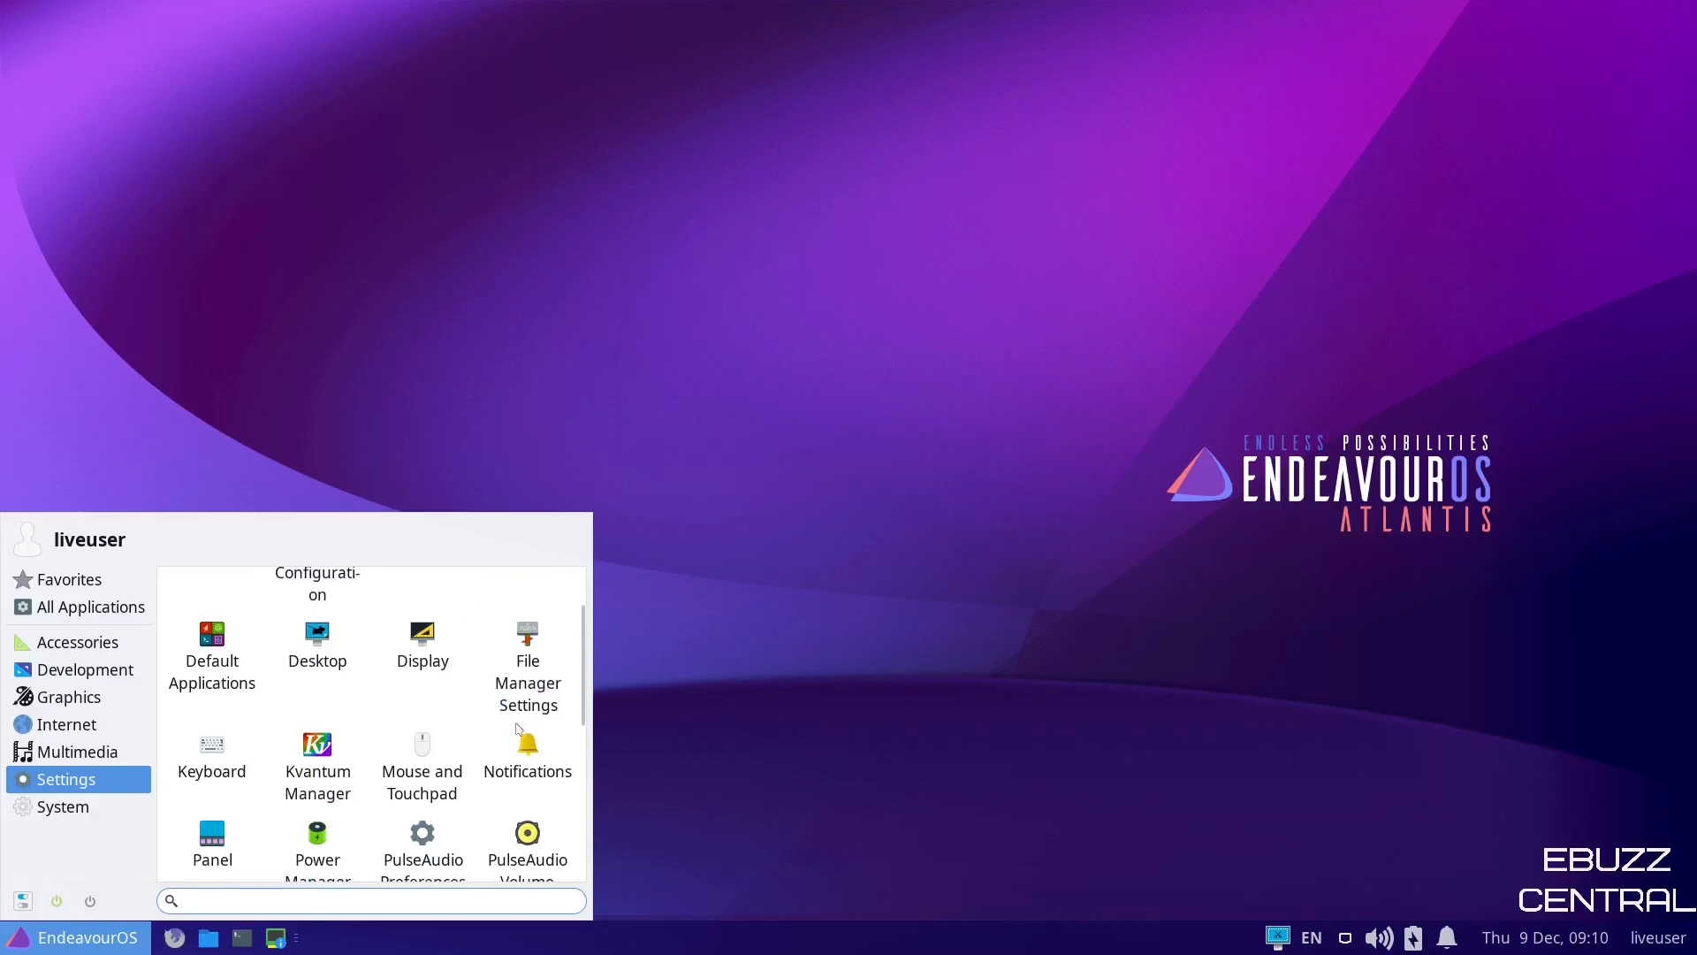
scroll(284, 719, down, 1)
scroll(284, 719, down, 1)
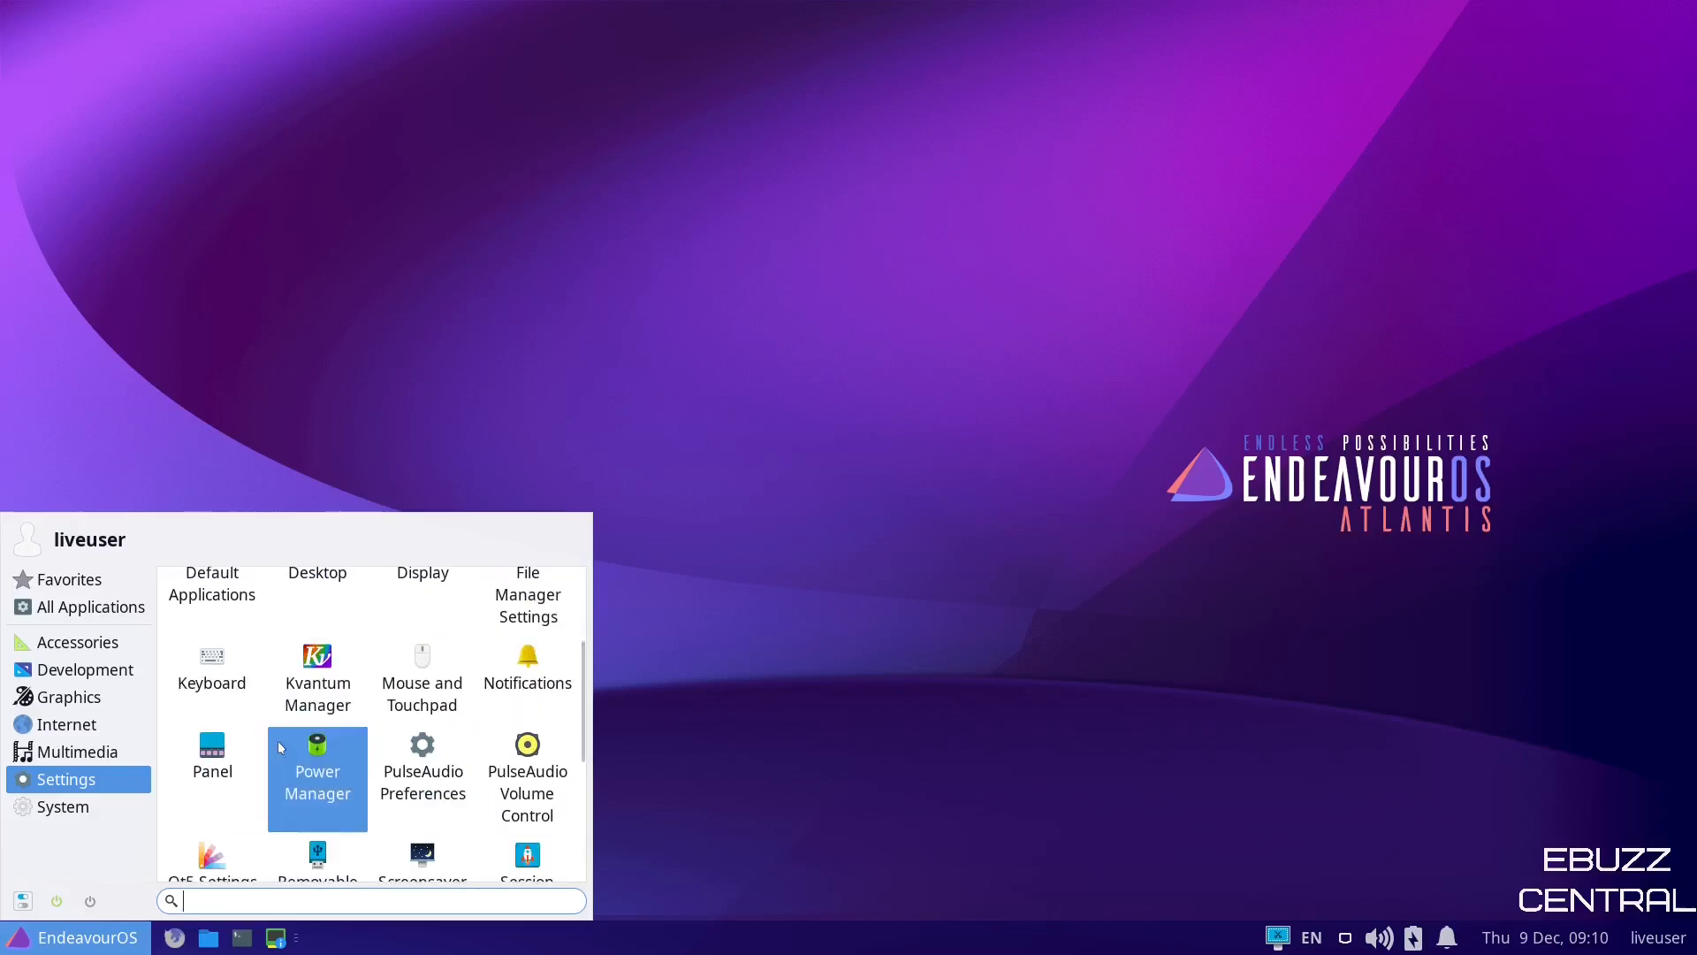
scroll(422, 743, down, 1)
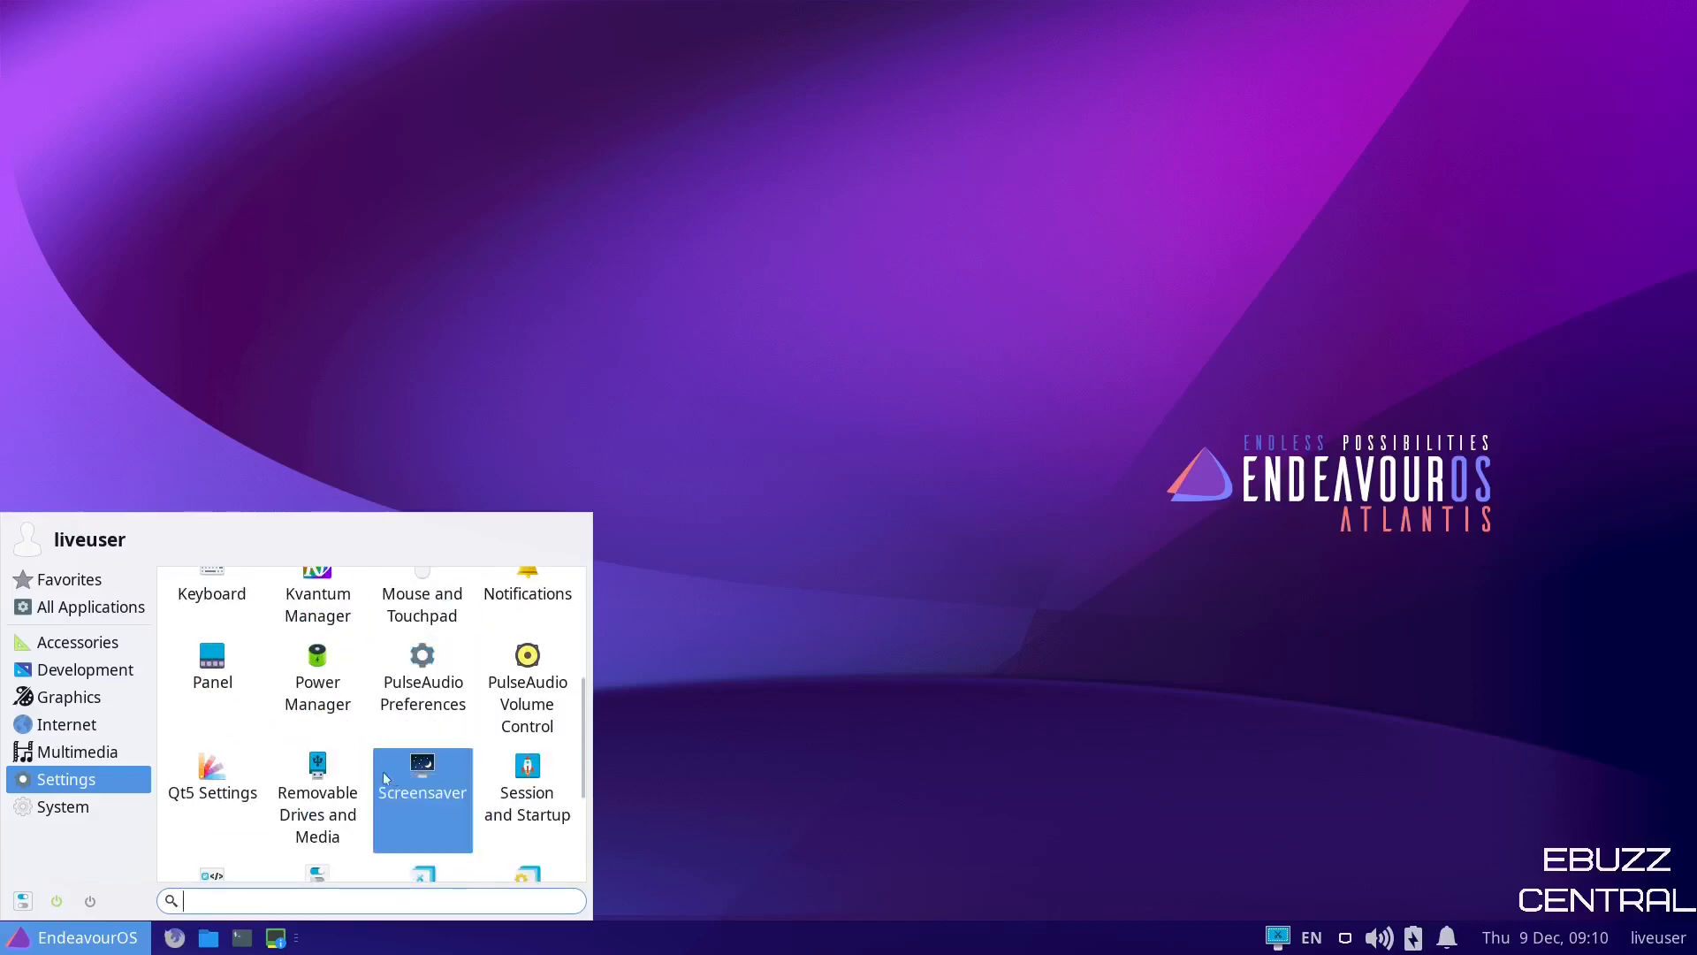
scroll(336, 768, down, 1)
scroll(324, 727, down, 1)
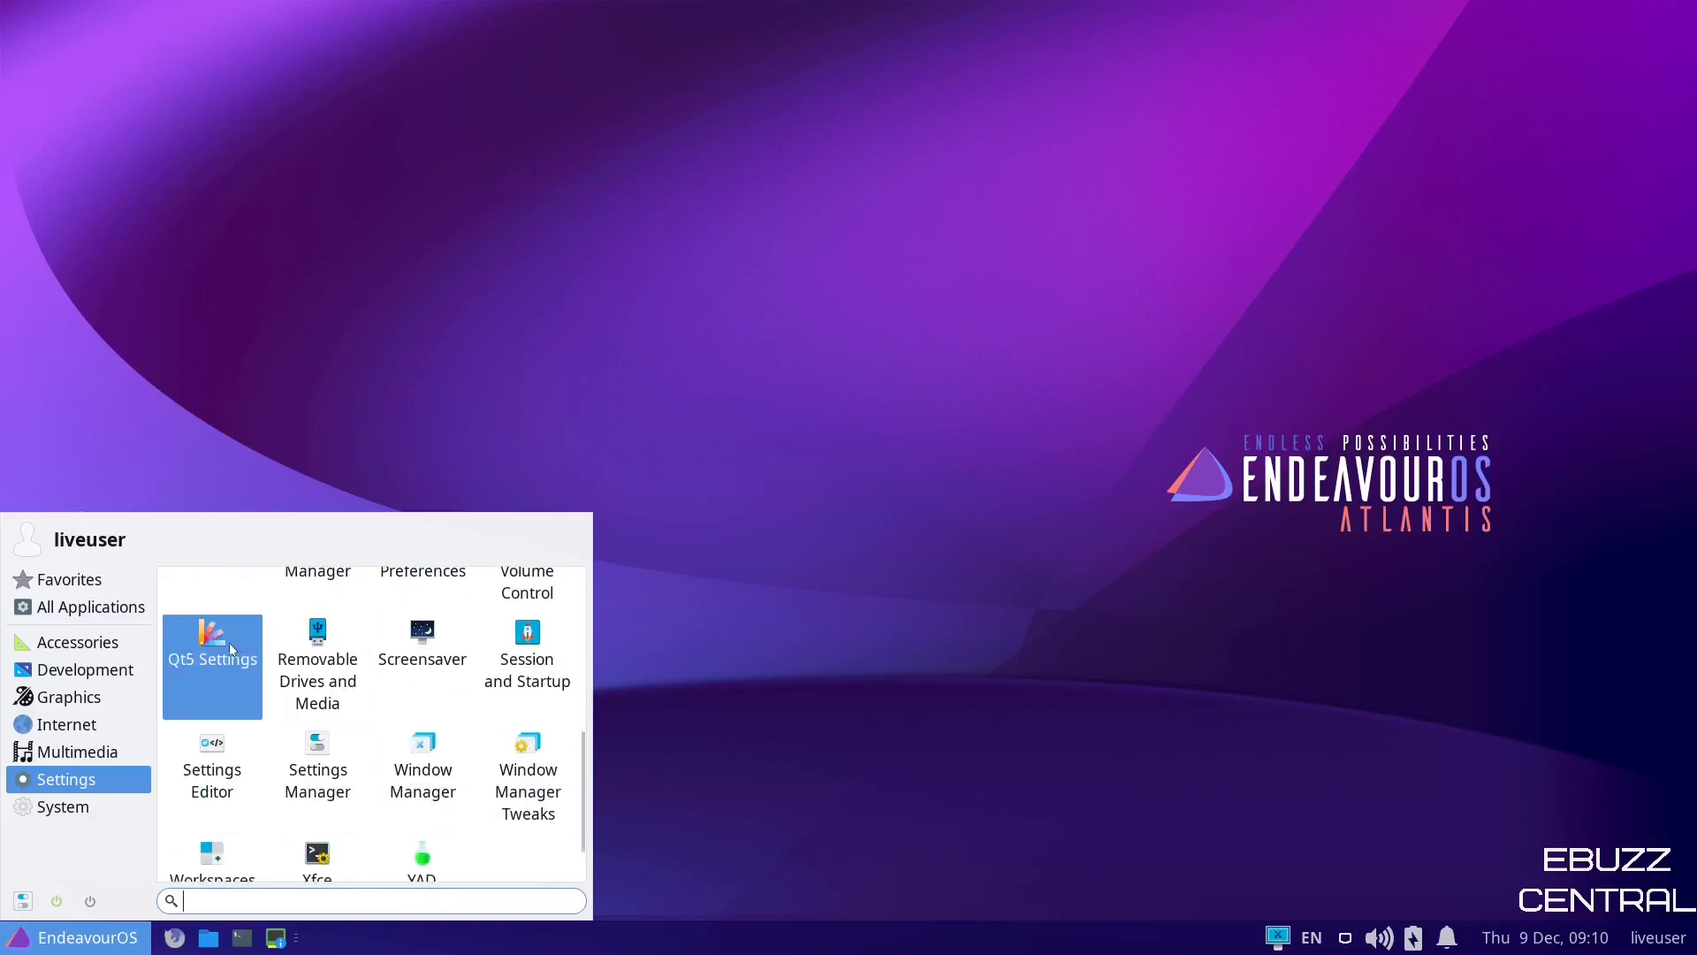
scroll(234, 707, down, 1)
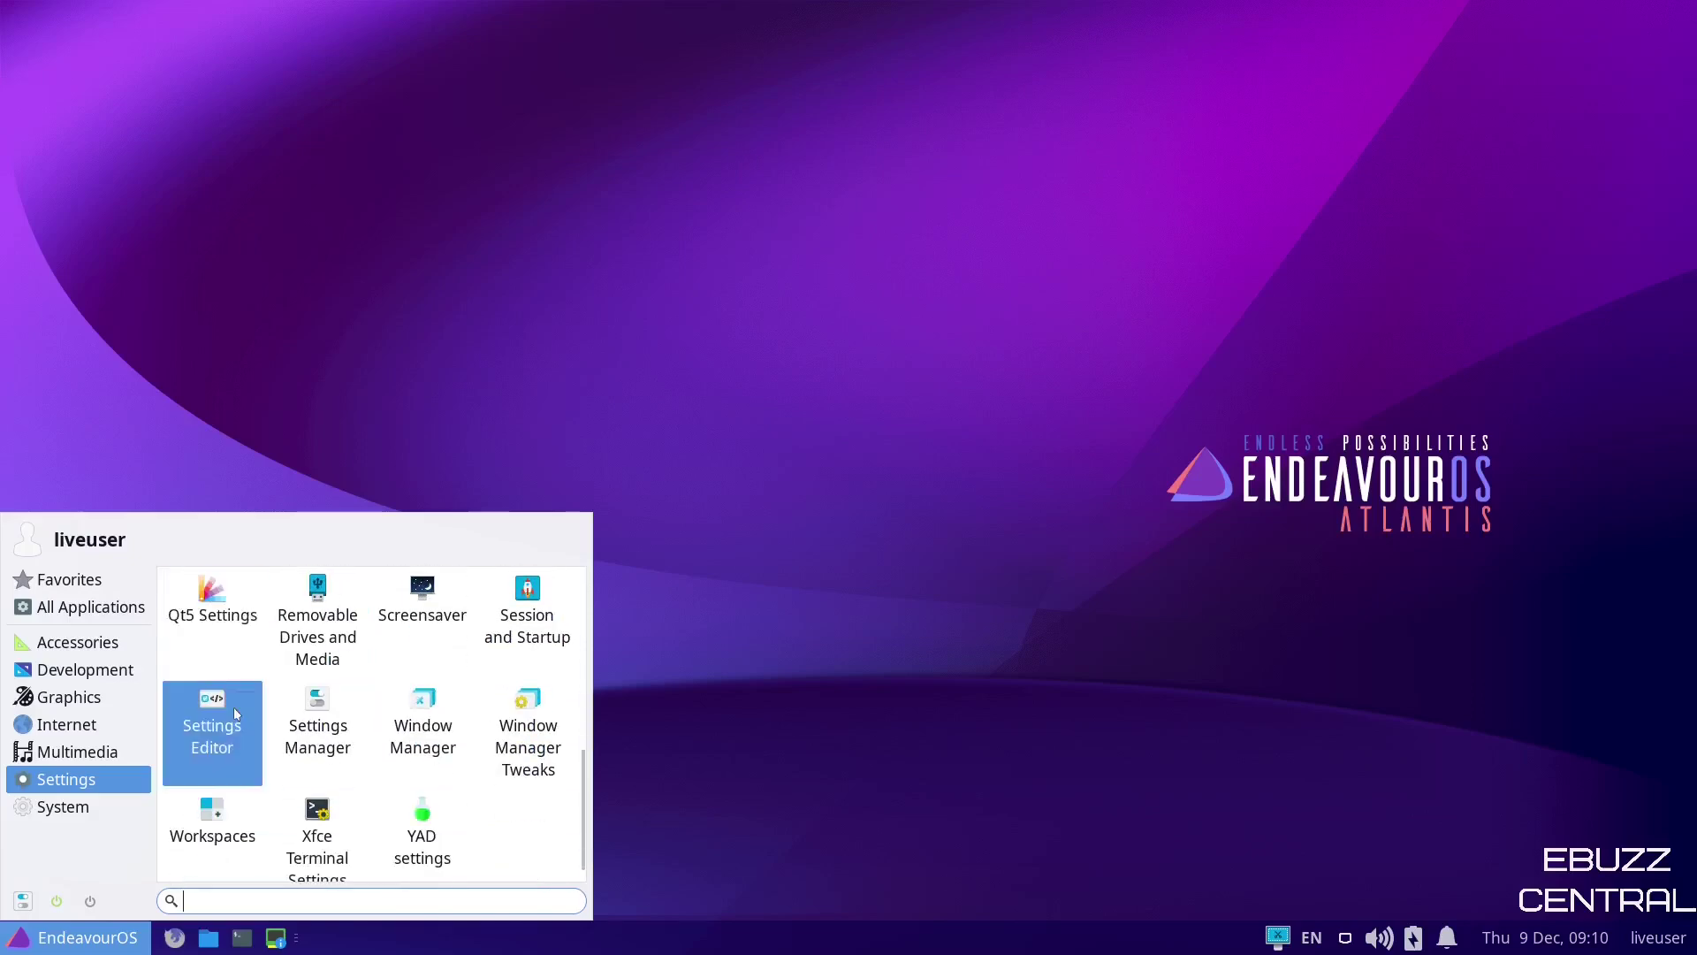
click(317, 719)
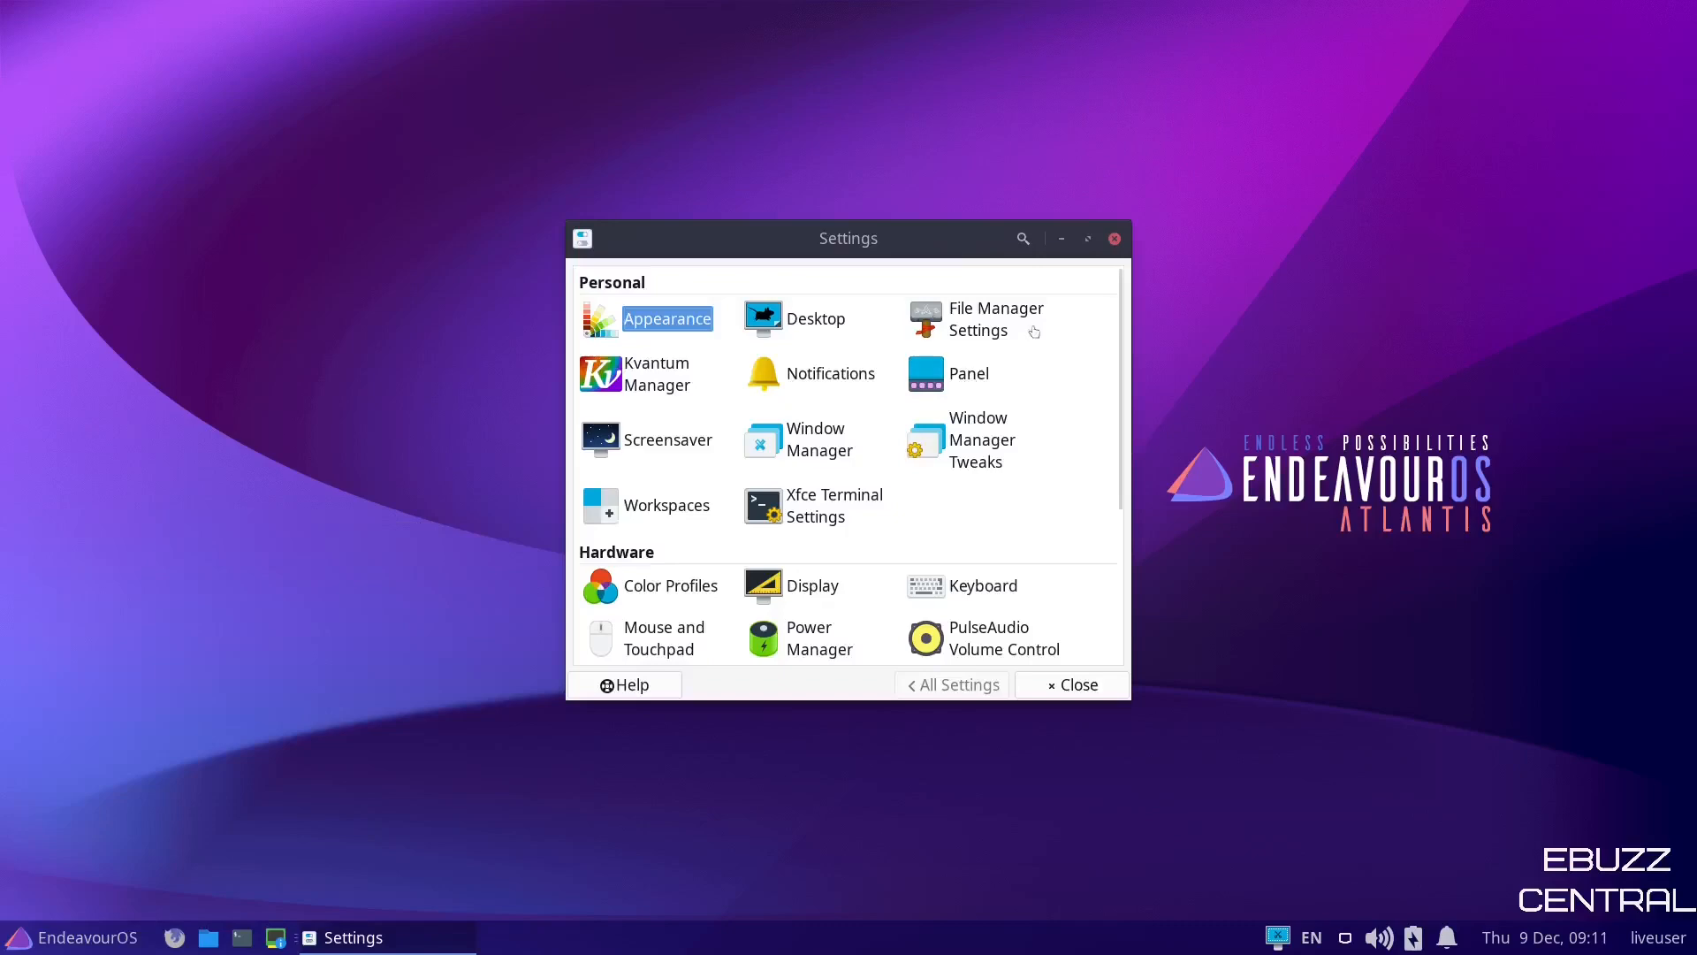
Maximize the Settings Manager and open Session and Startup.
click(1089, 241)
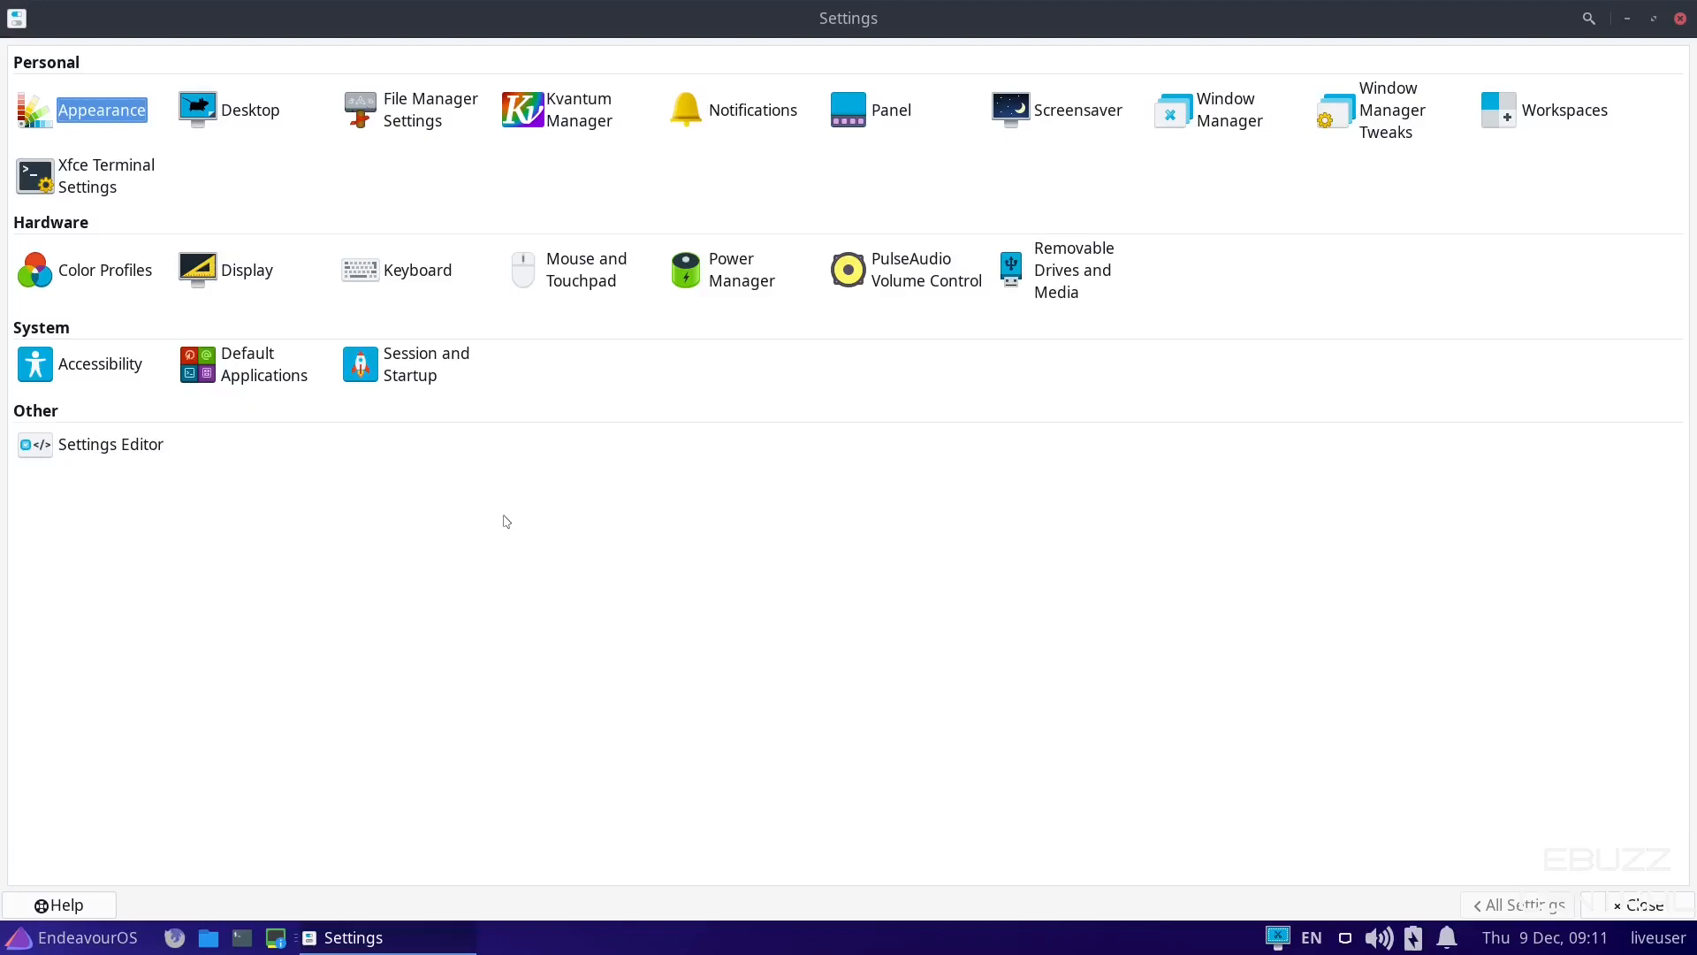
click(408, 376)
Toggle Xfce Settings Daemon autostart off and on, view Current Session and Advanced, then close.
click(168, 60)
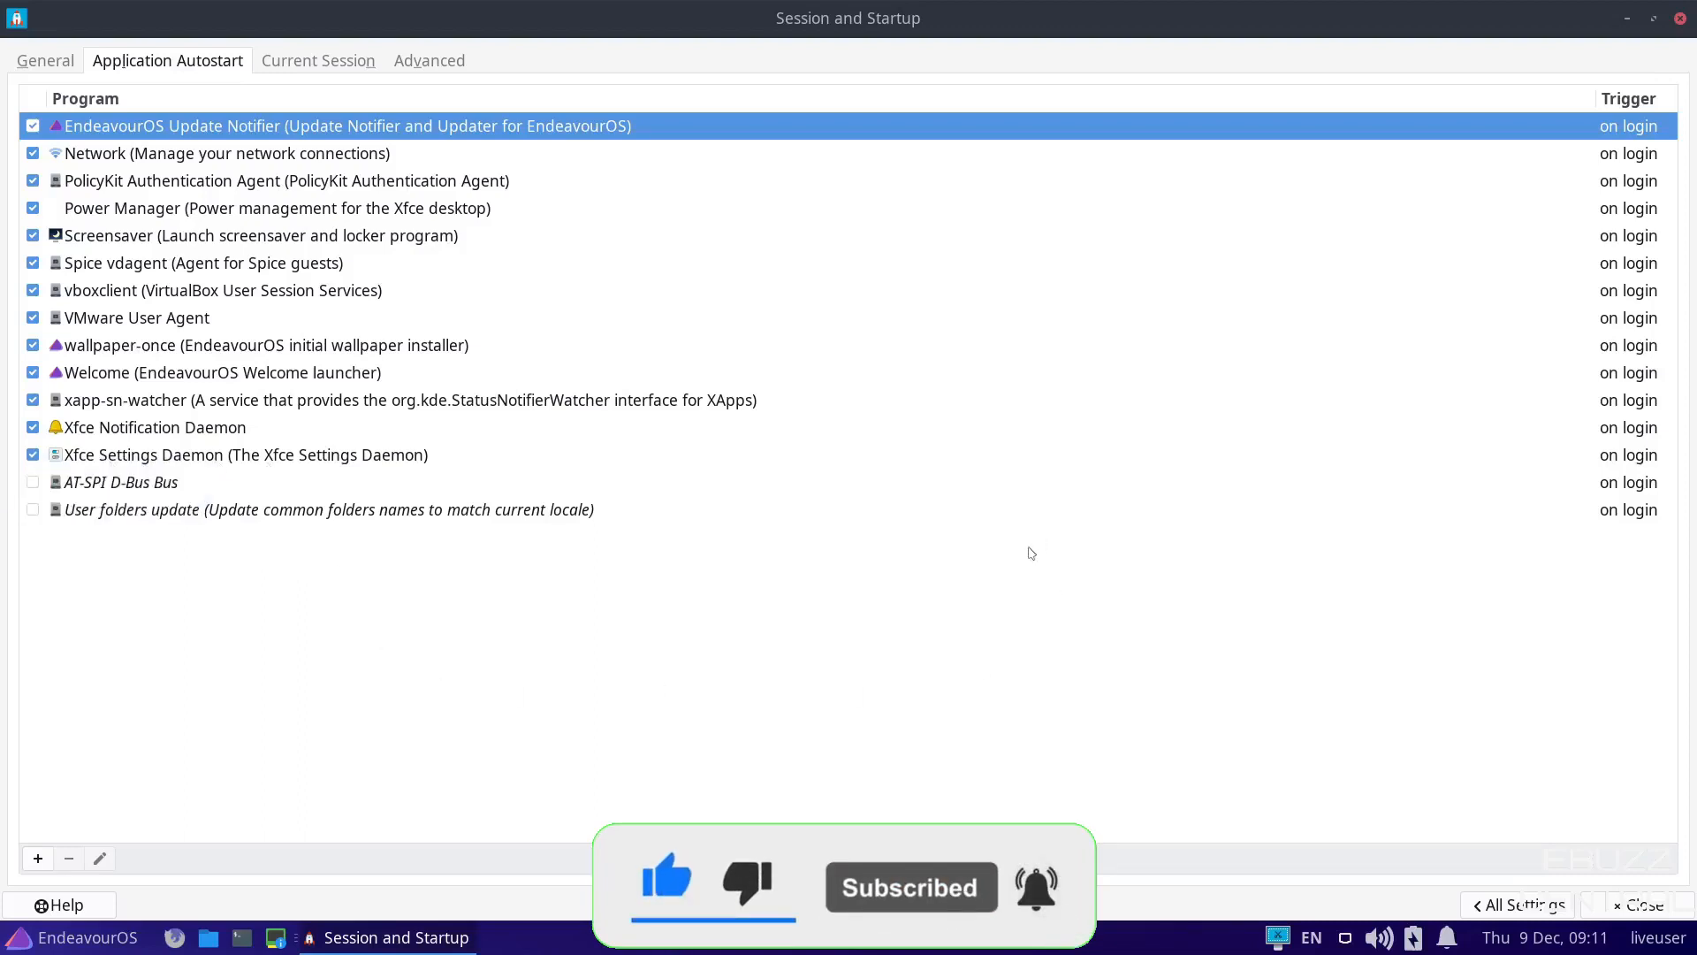
click(34, 455)
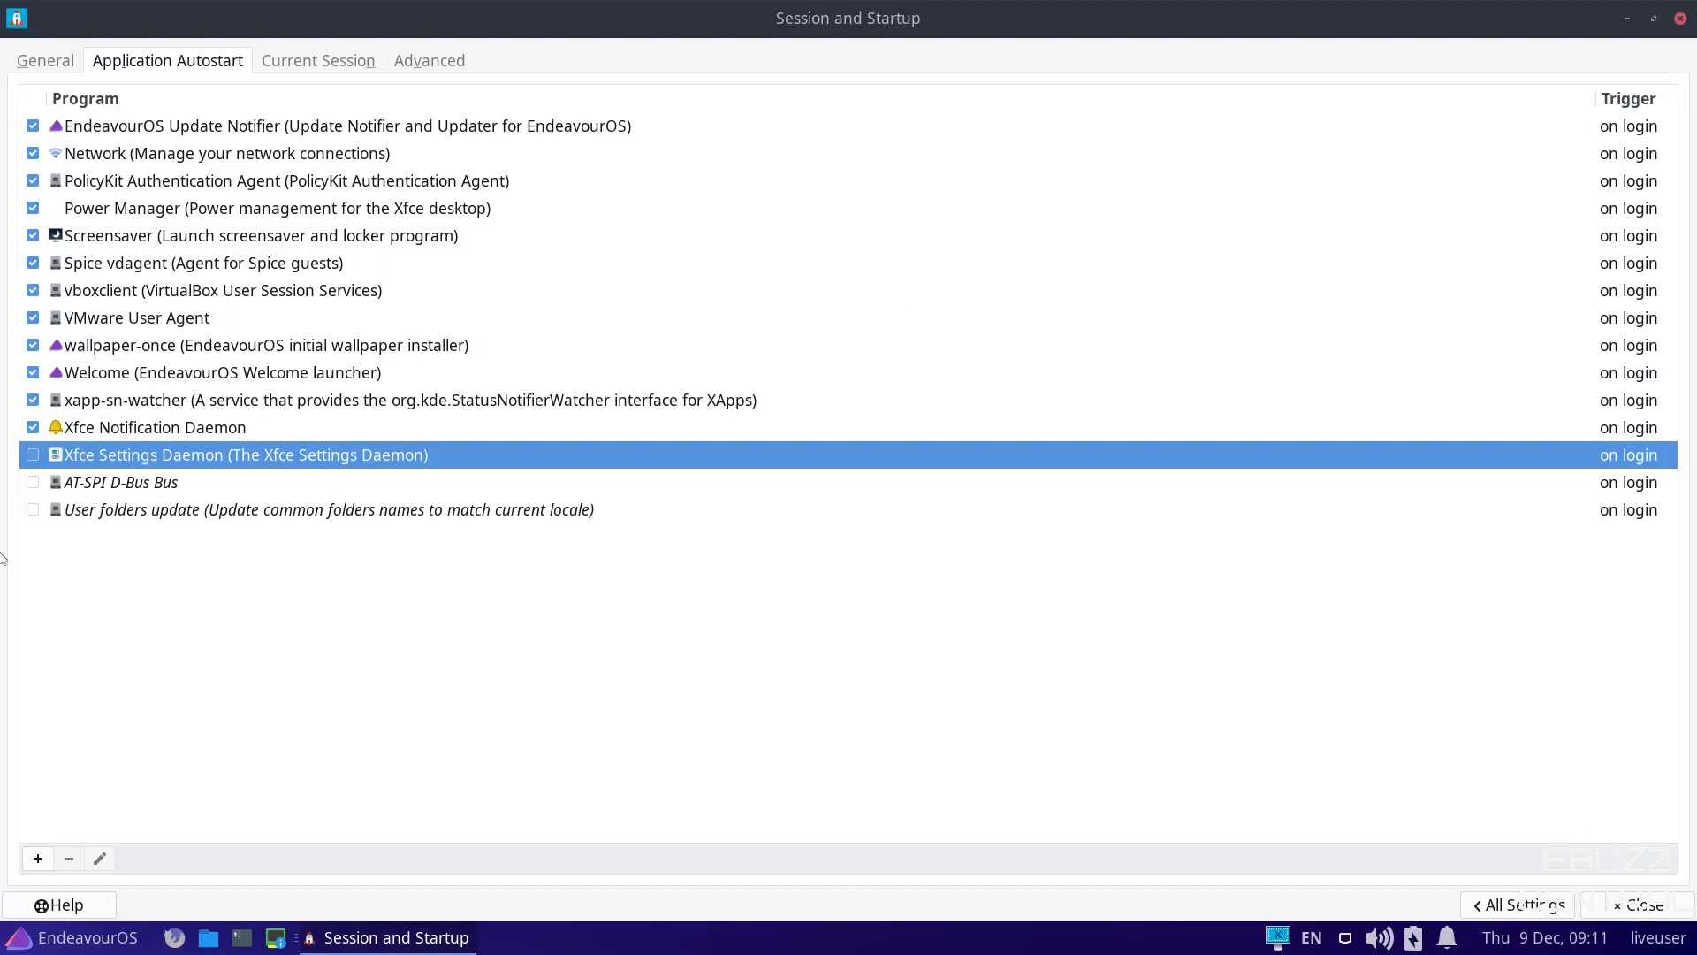
click(33, 455)
click(350, 68)
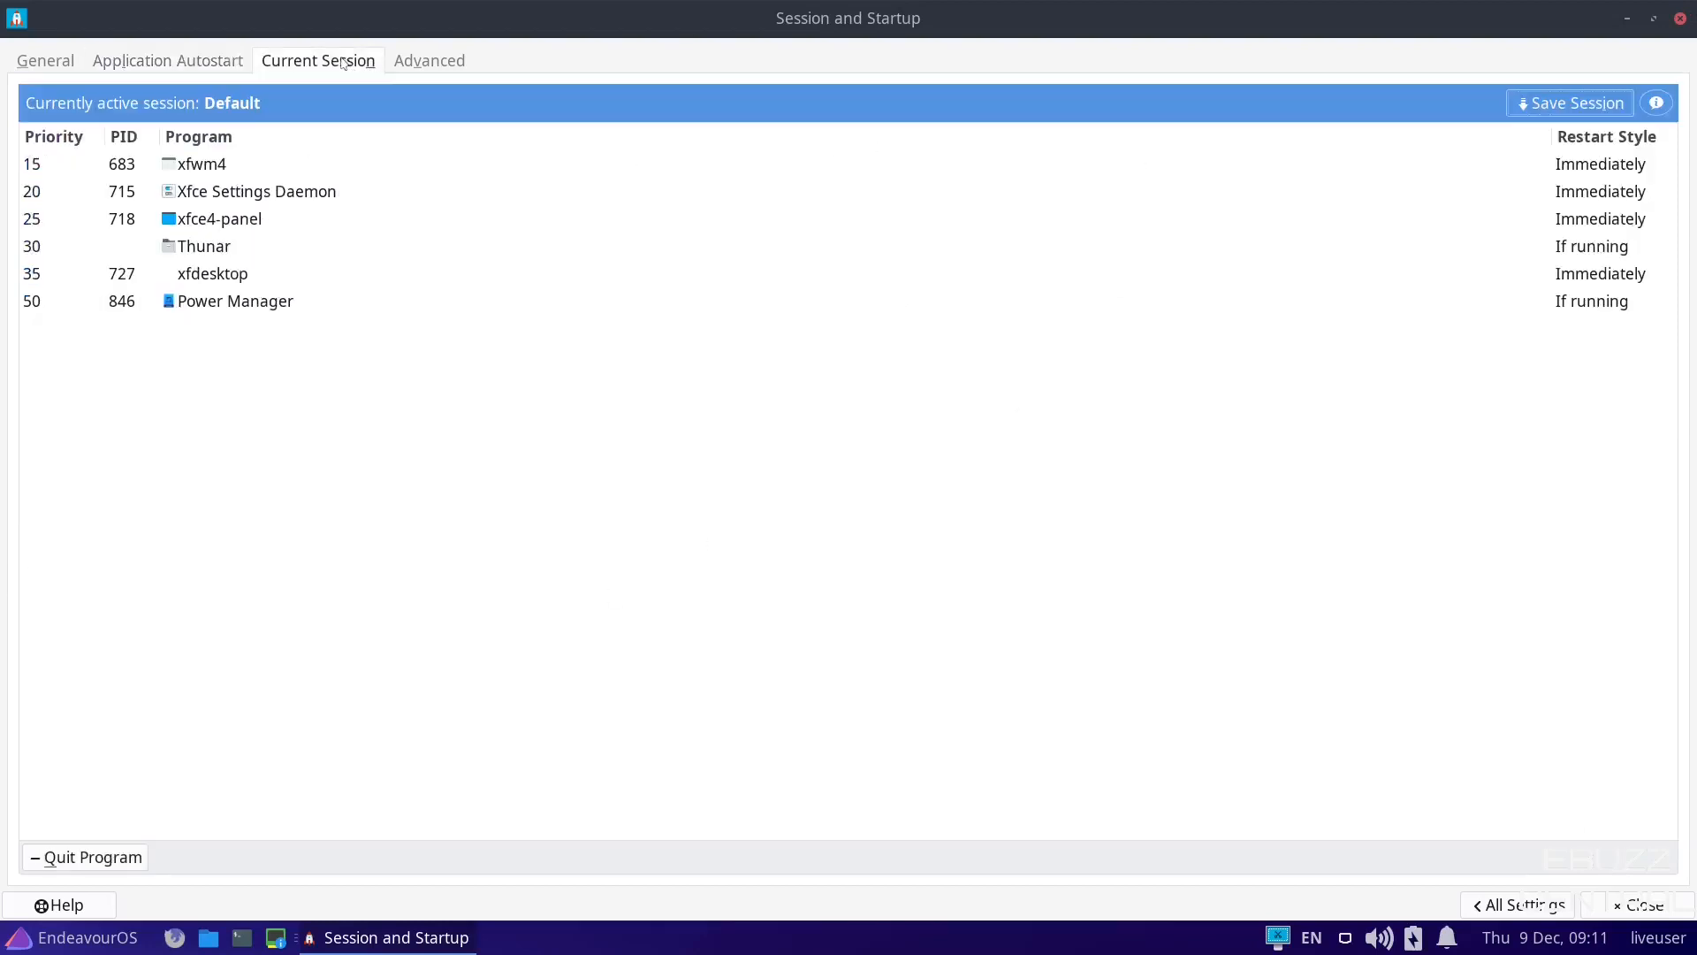
click(412, 66)
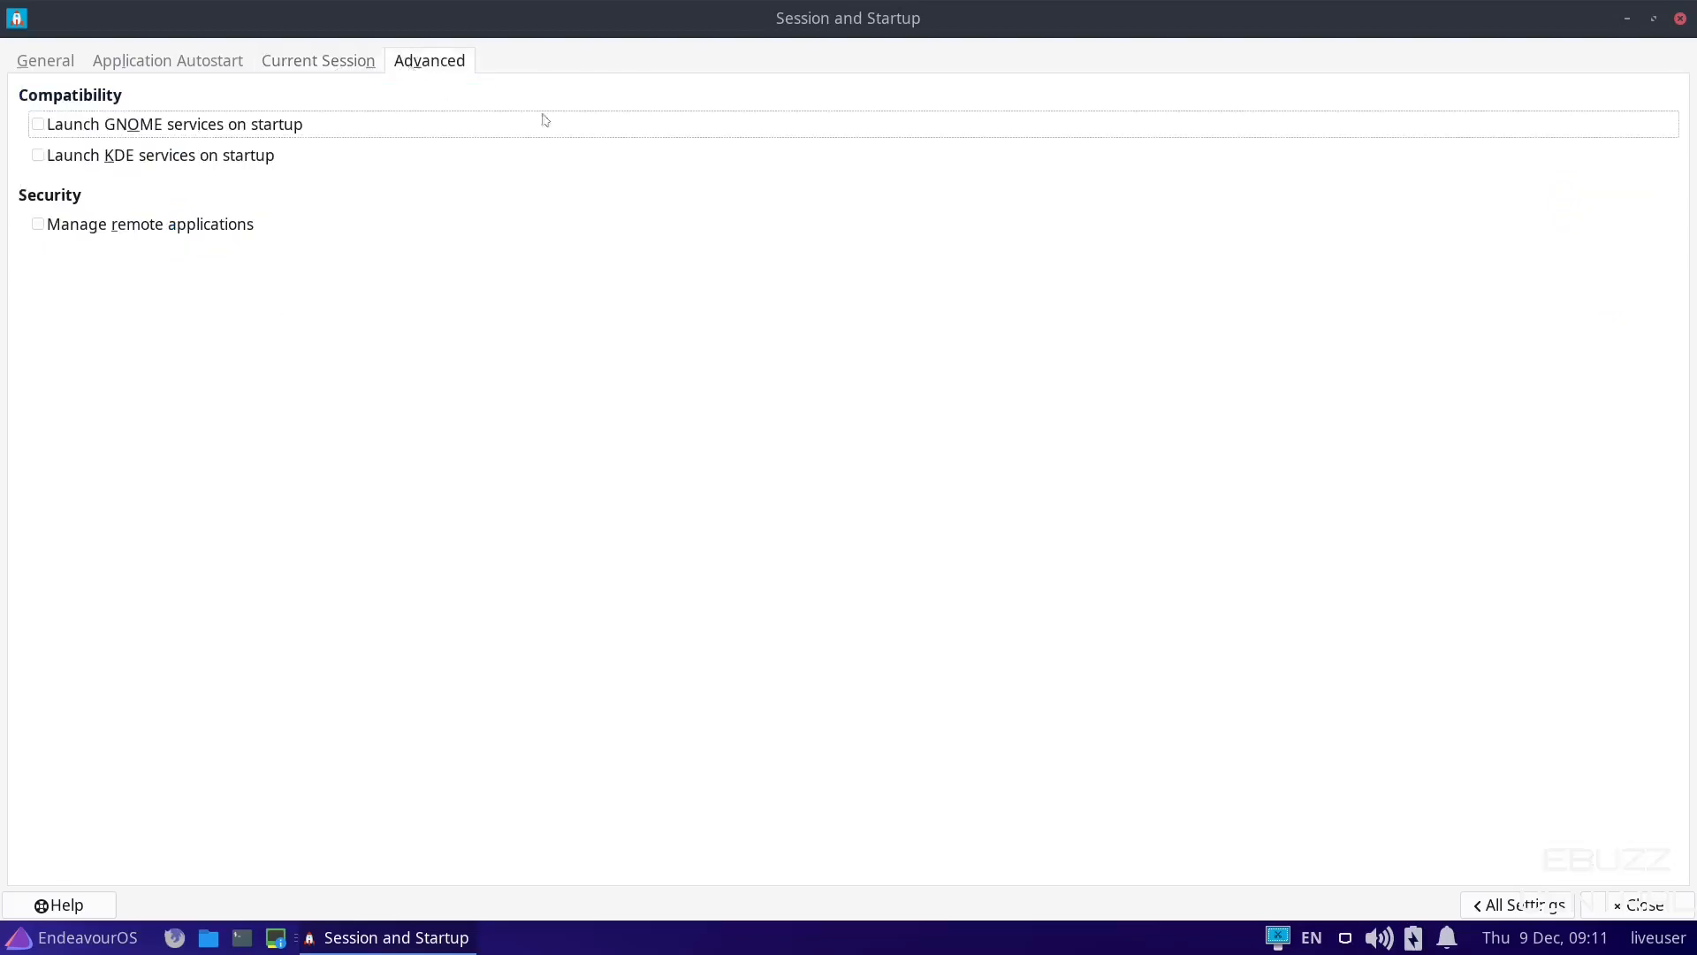
click(1682, 18)
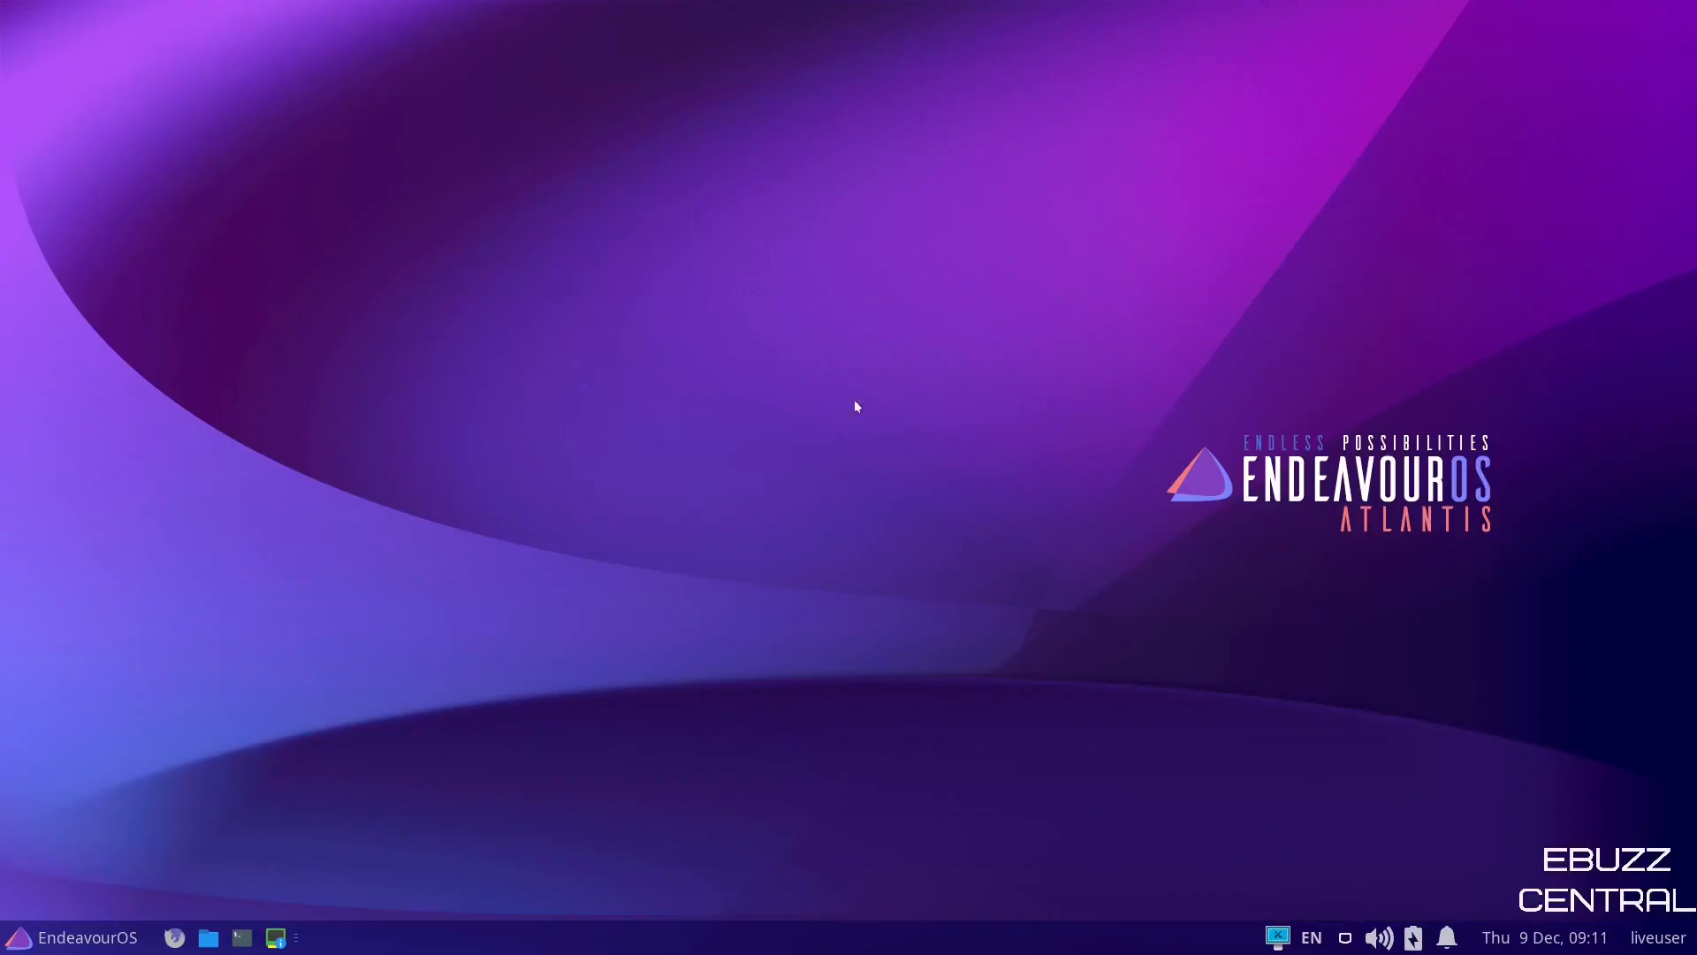
Launch the YAD settings editor from the Settings category of the application menu.
click(19, 939)
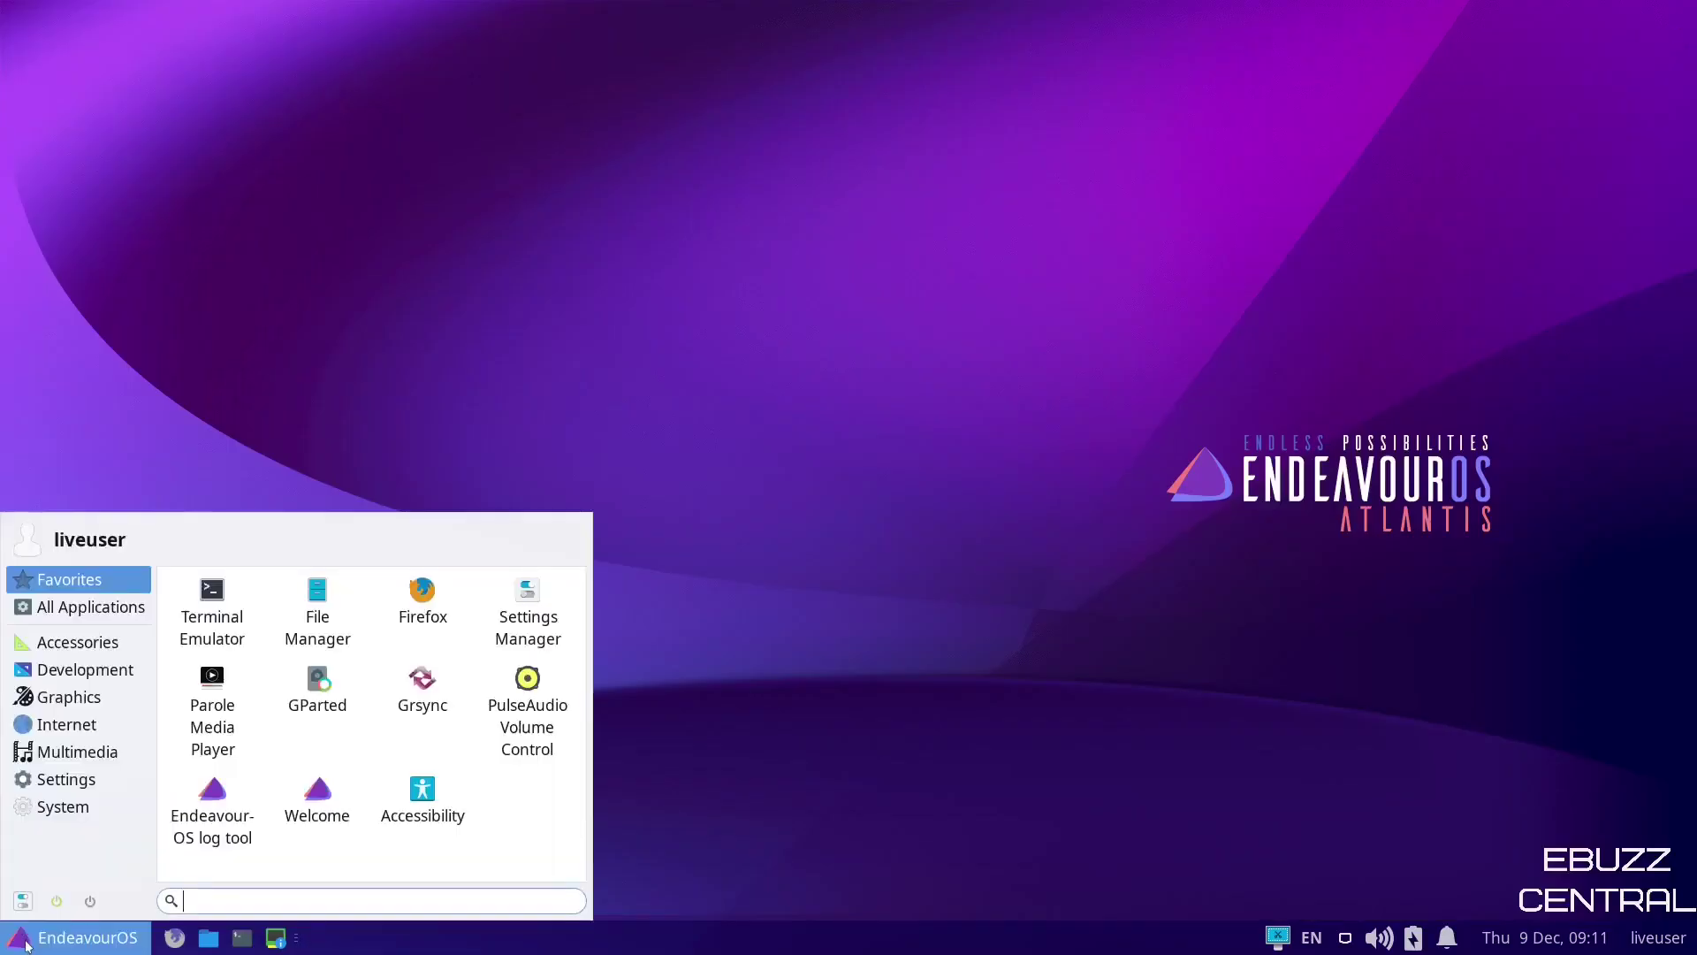
click(67, 780)
scroll(318, 716, down, 5)
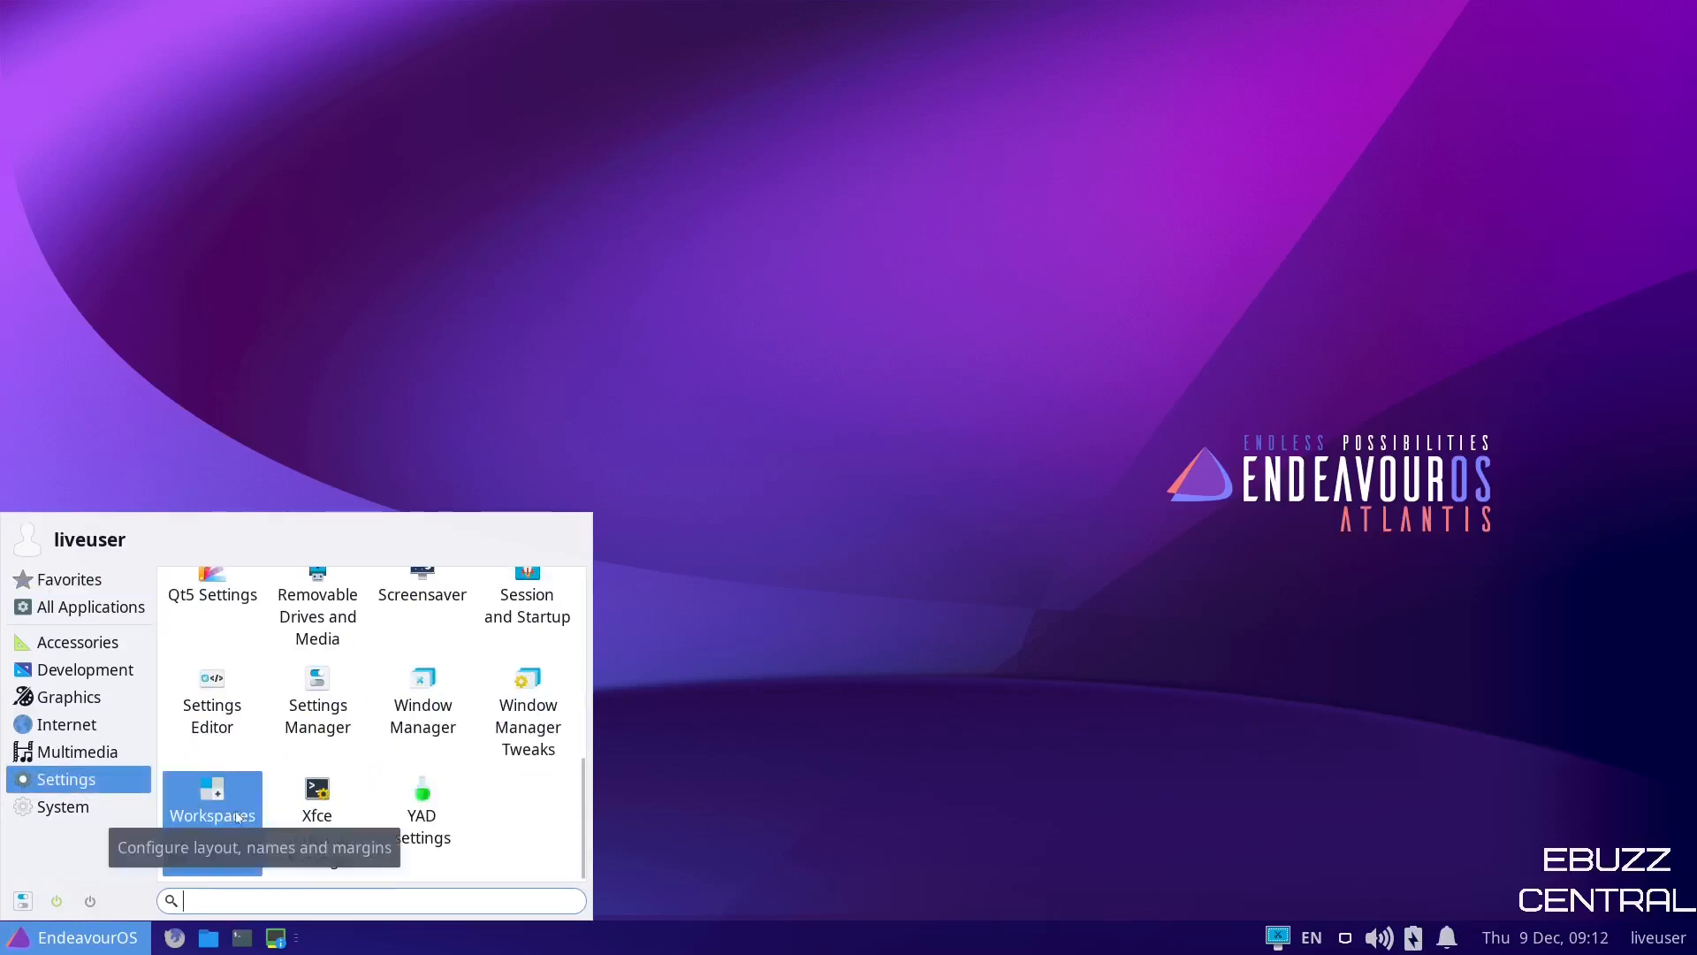
click(412, 805)
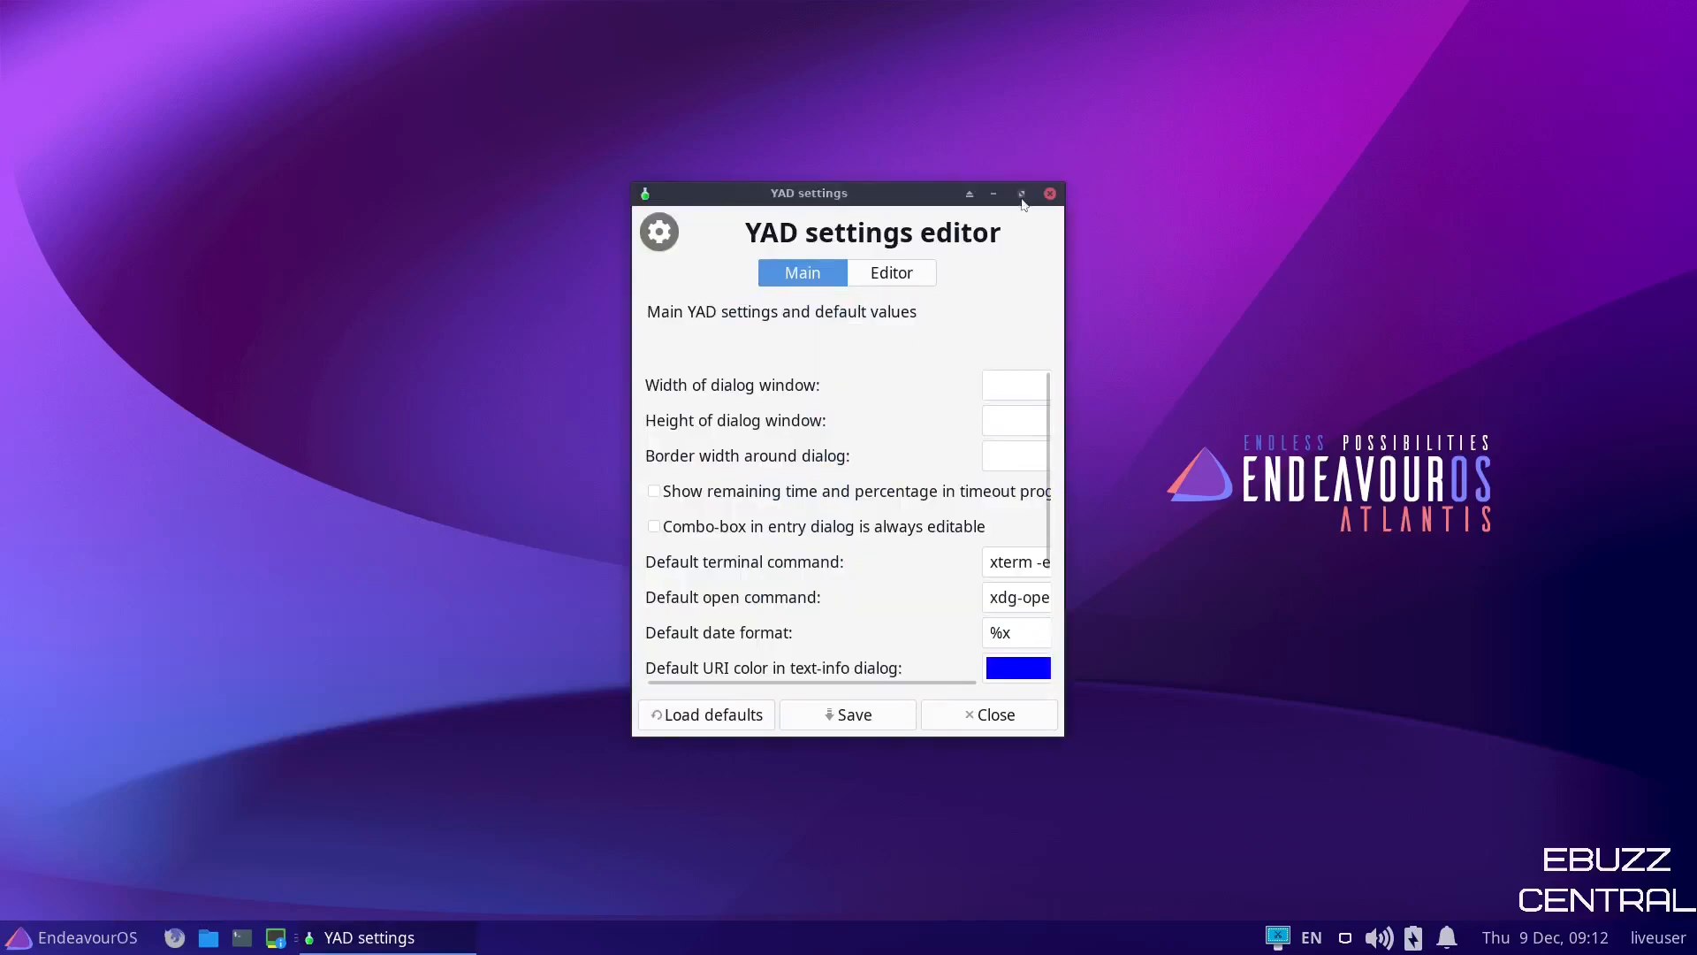
Maximize YAD settings, view its Editor defaults, close it and bring the Whisker menu back.
click(1022, 194)
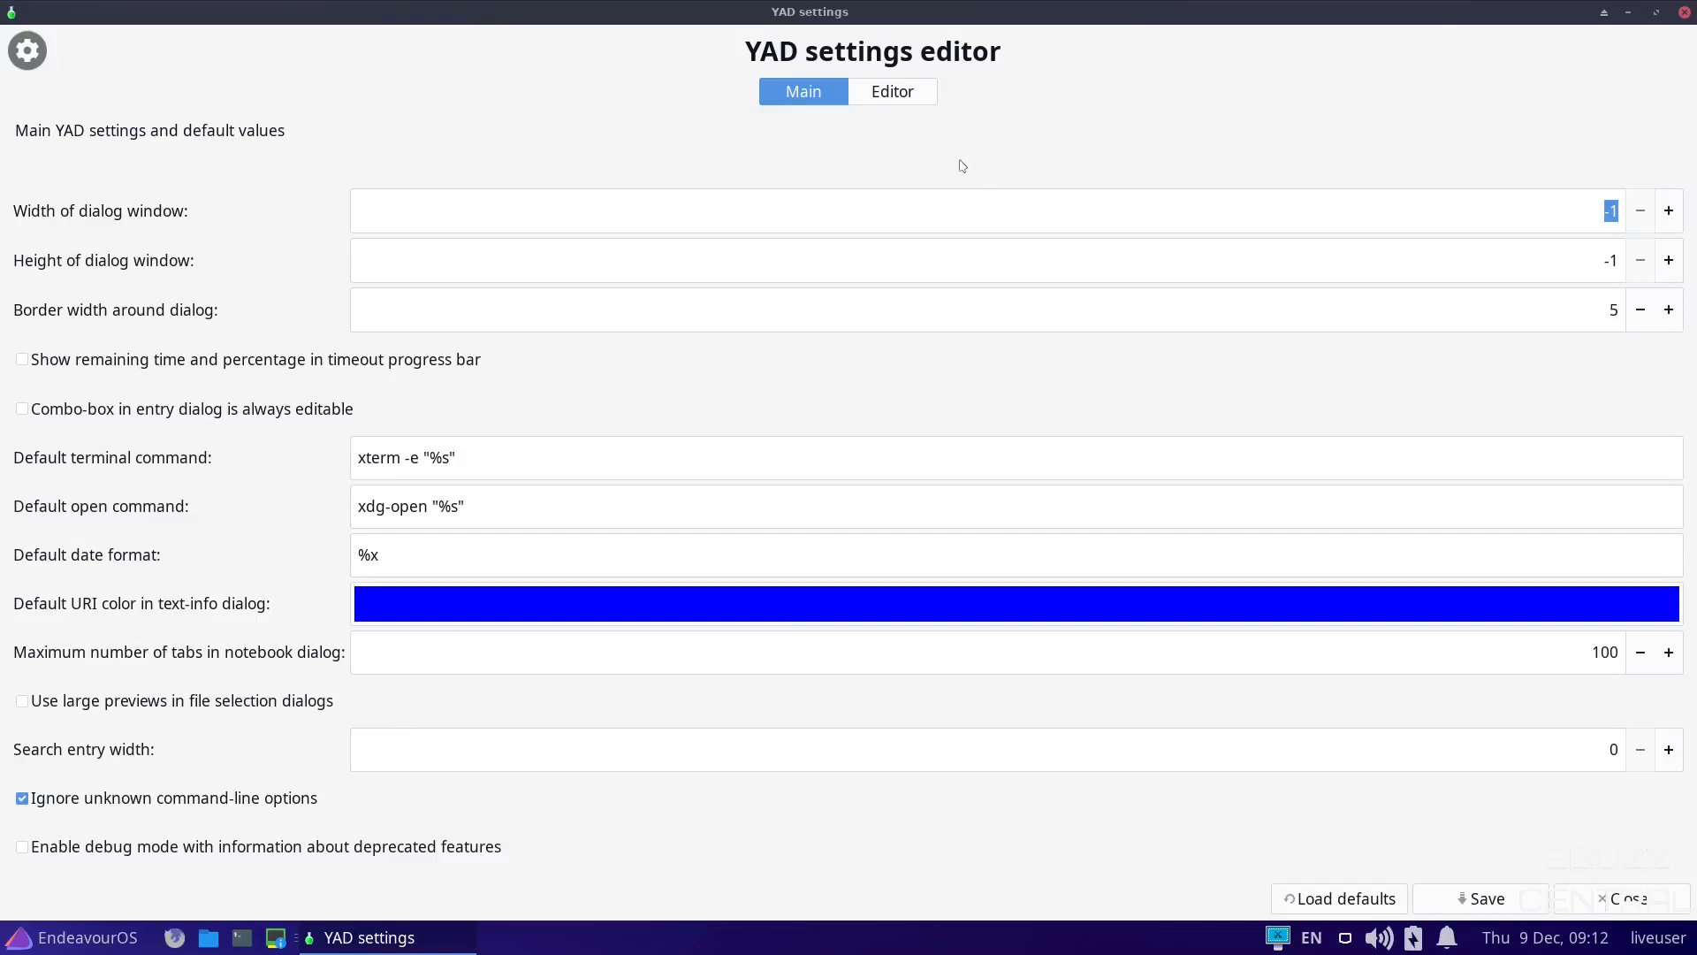
click(910, 94)
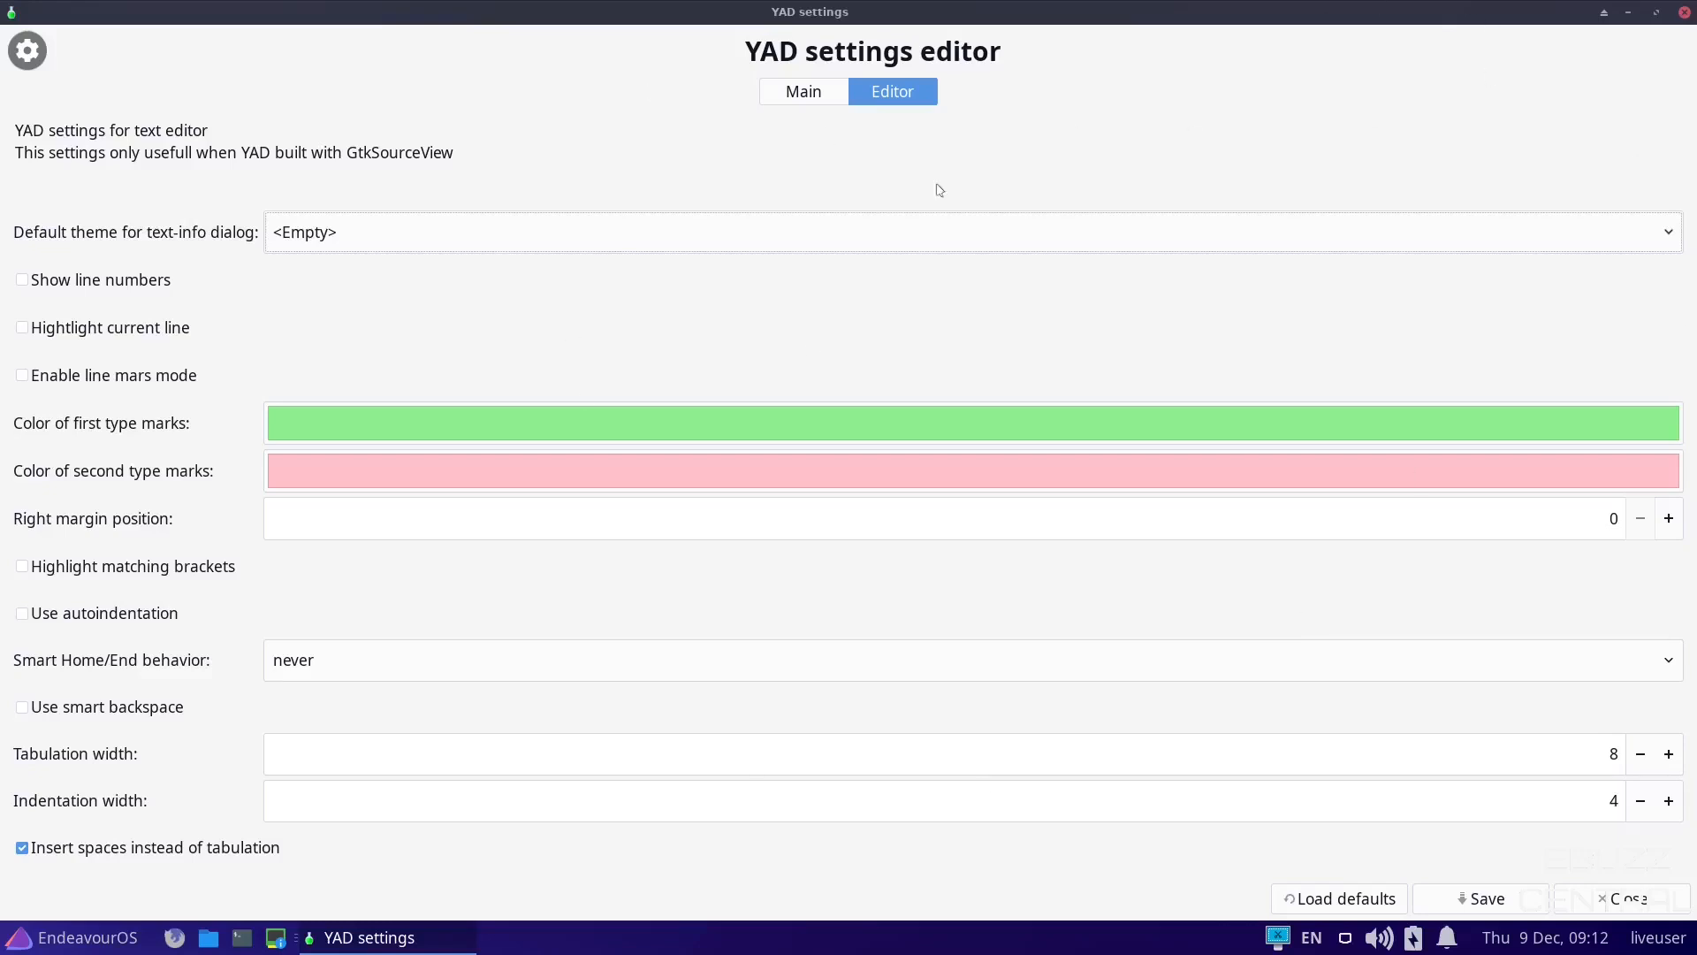
click(1685, 14)
click(19, 938)
scroll(372, 716, down, 3)
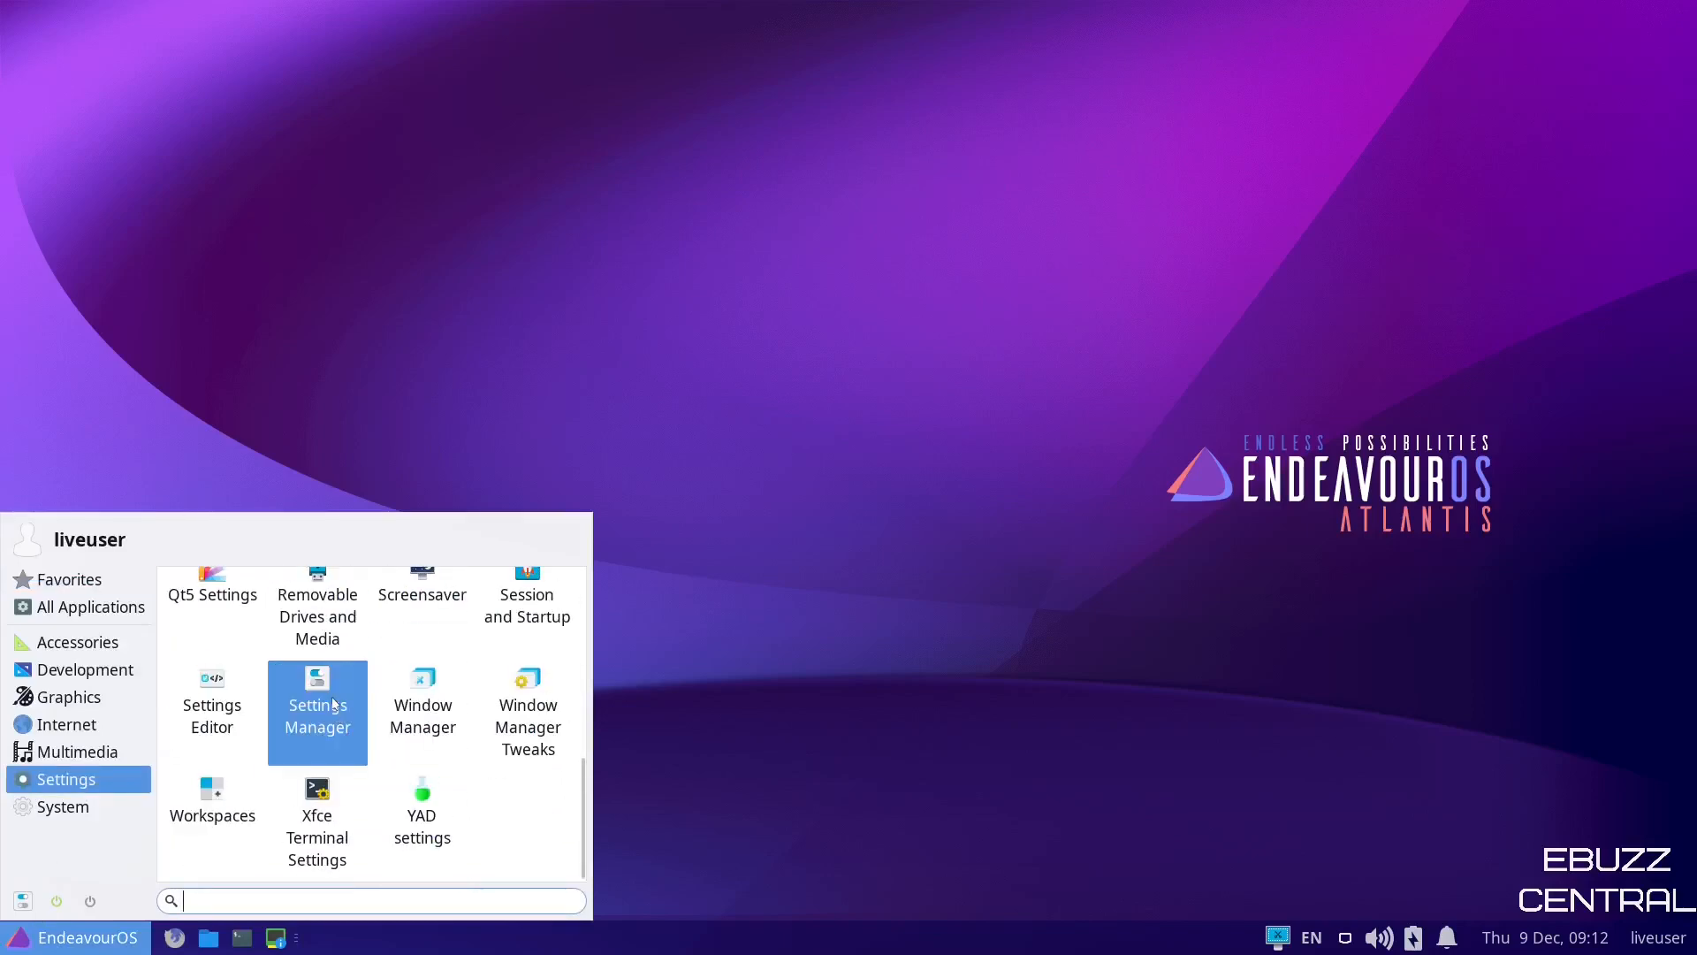
Show the System category of applications in the Whisker menu.
click(64, 807)
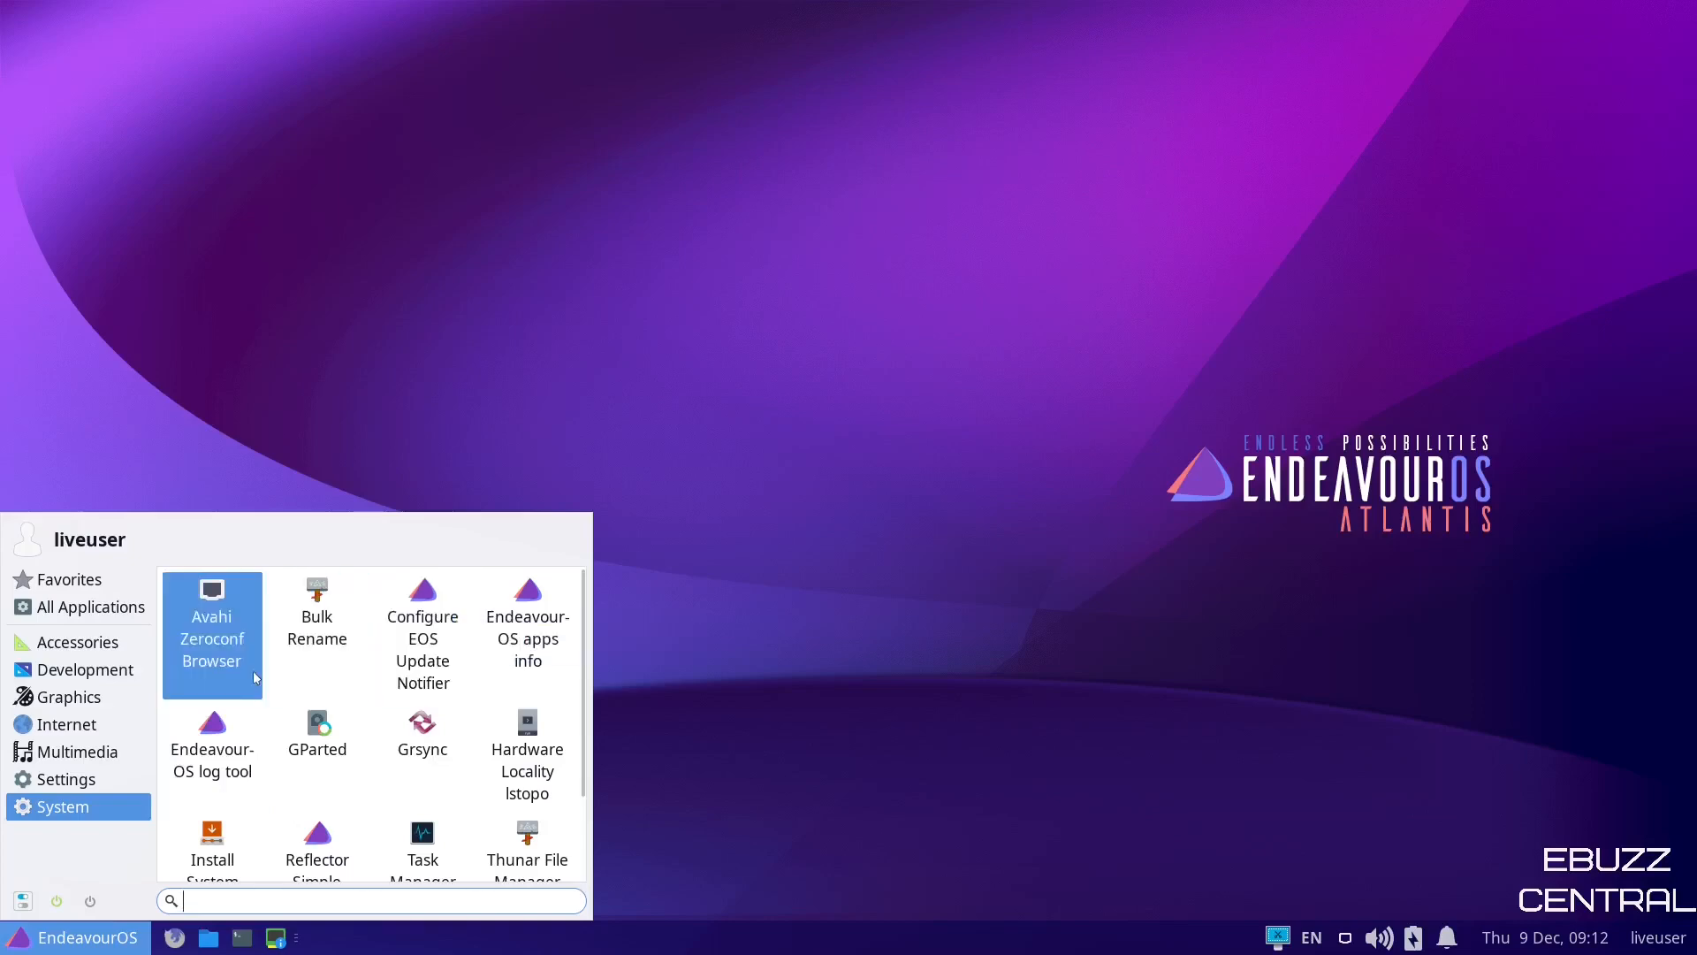
scroll(253, 671, down, 1)
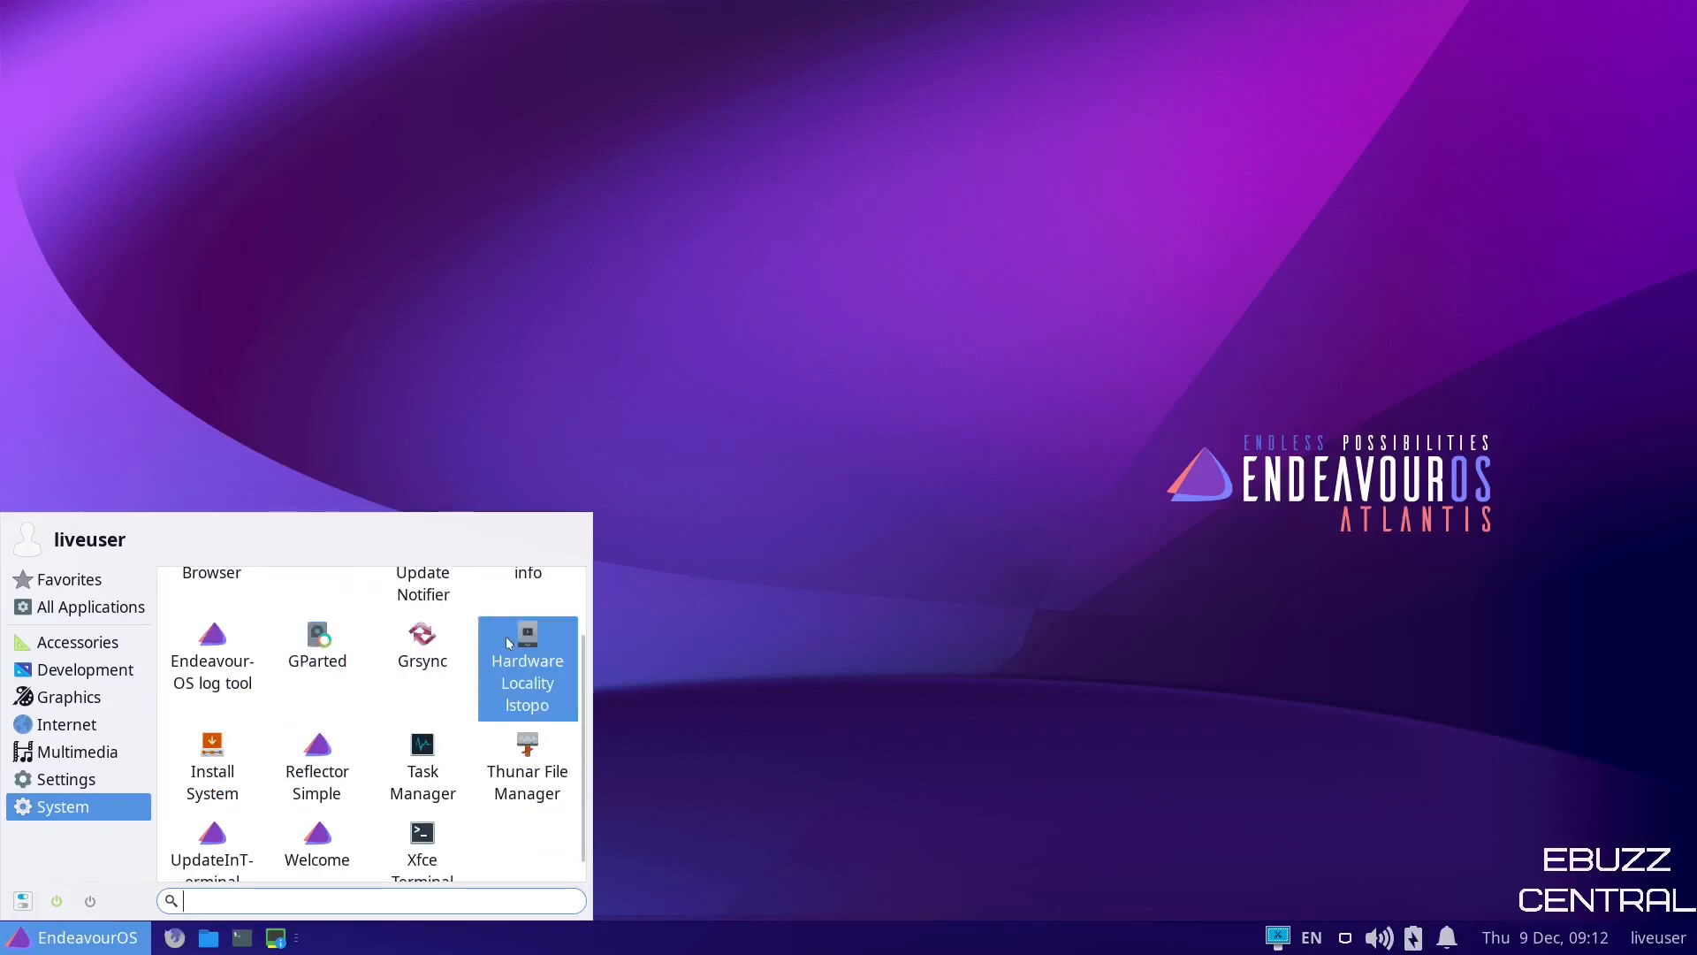
scroll(506, 636, down, 1)
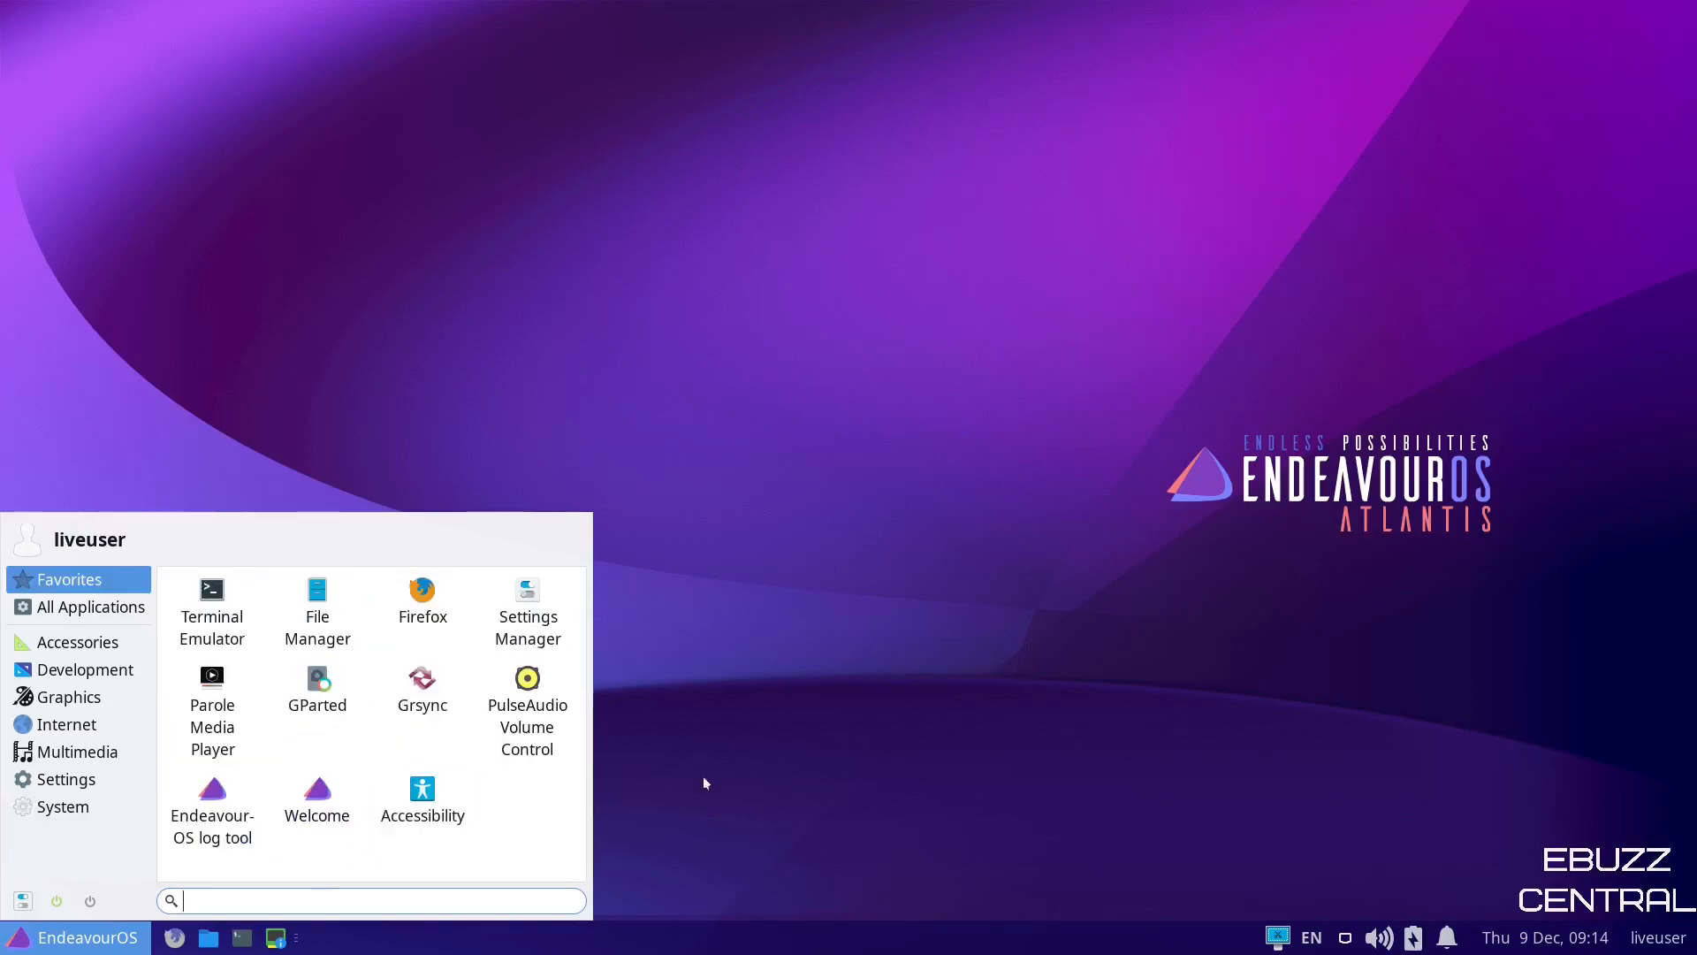
Dismiss the menu, drag the Terminal window to screen centre, then close it.
click(745, 707)
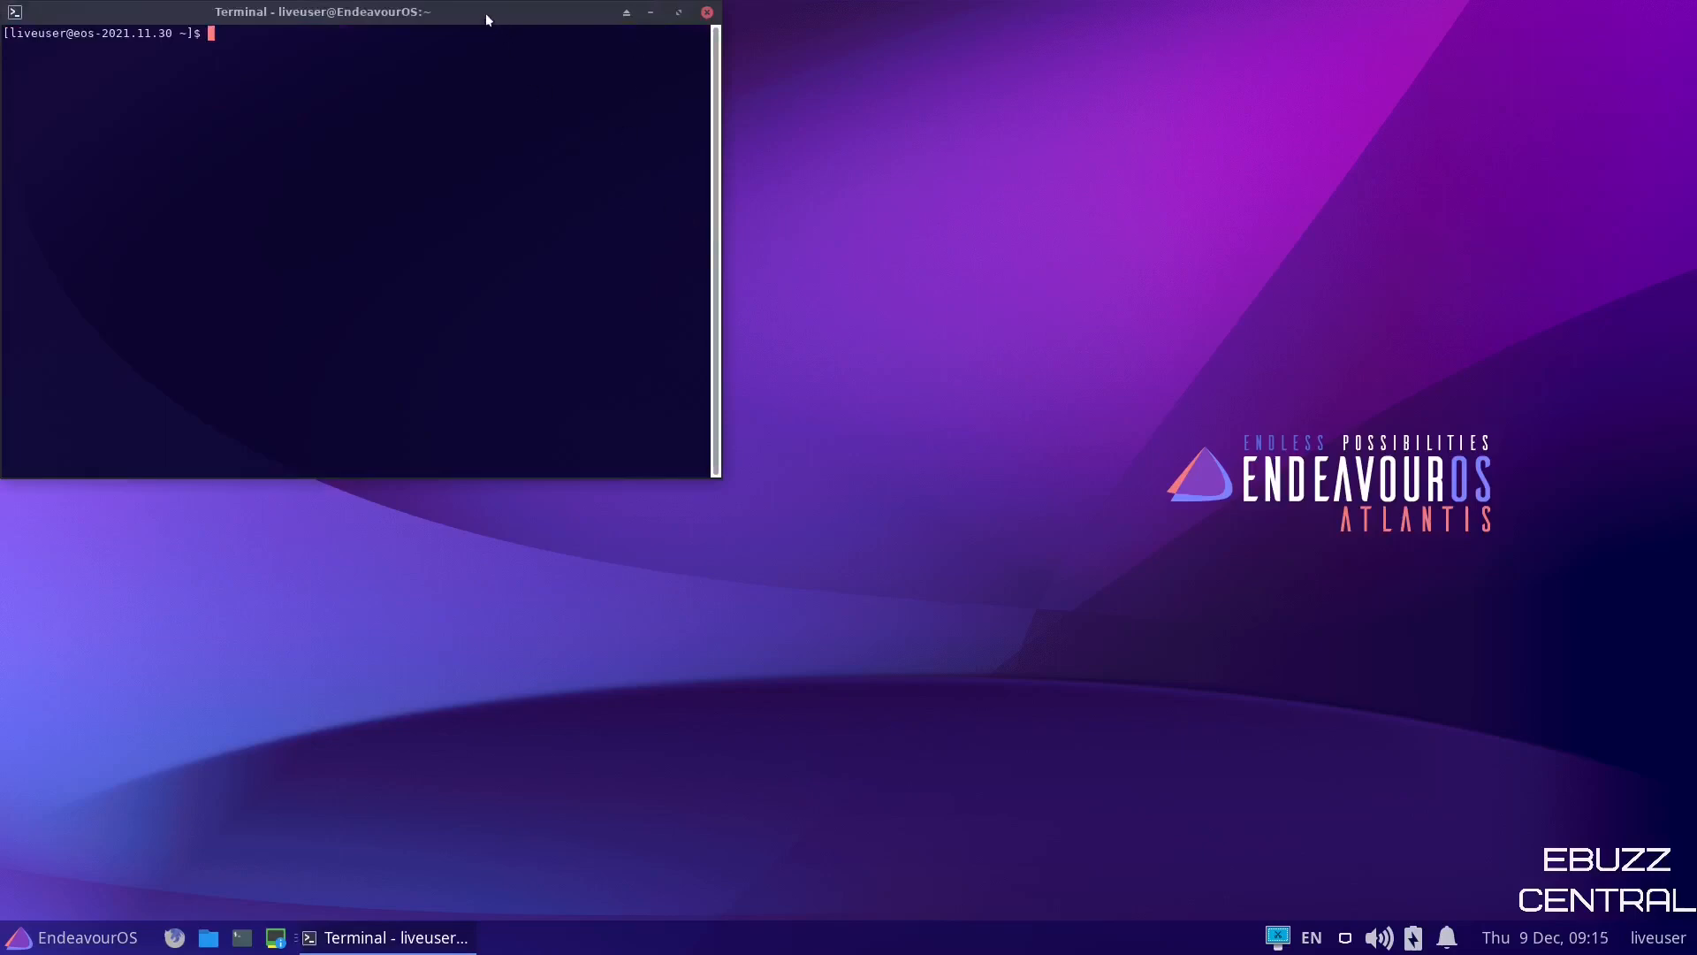
drag(494, 14, 883, 136)
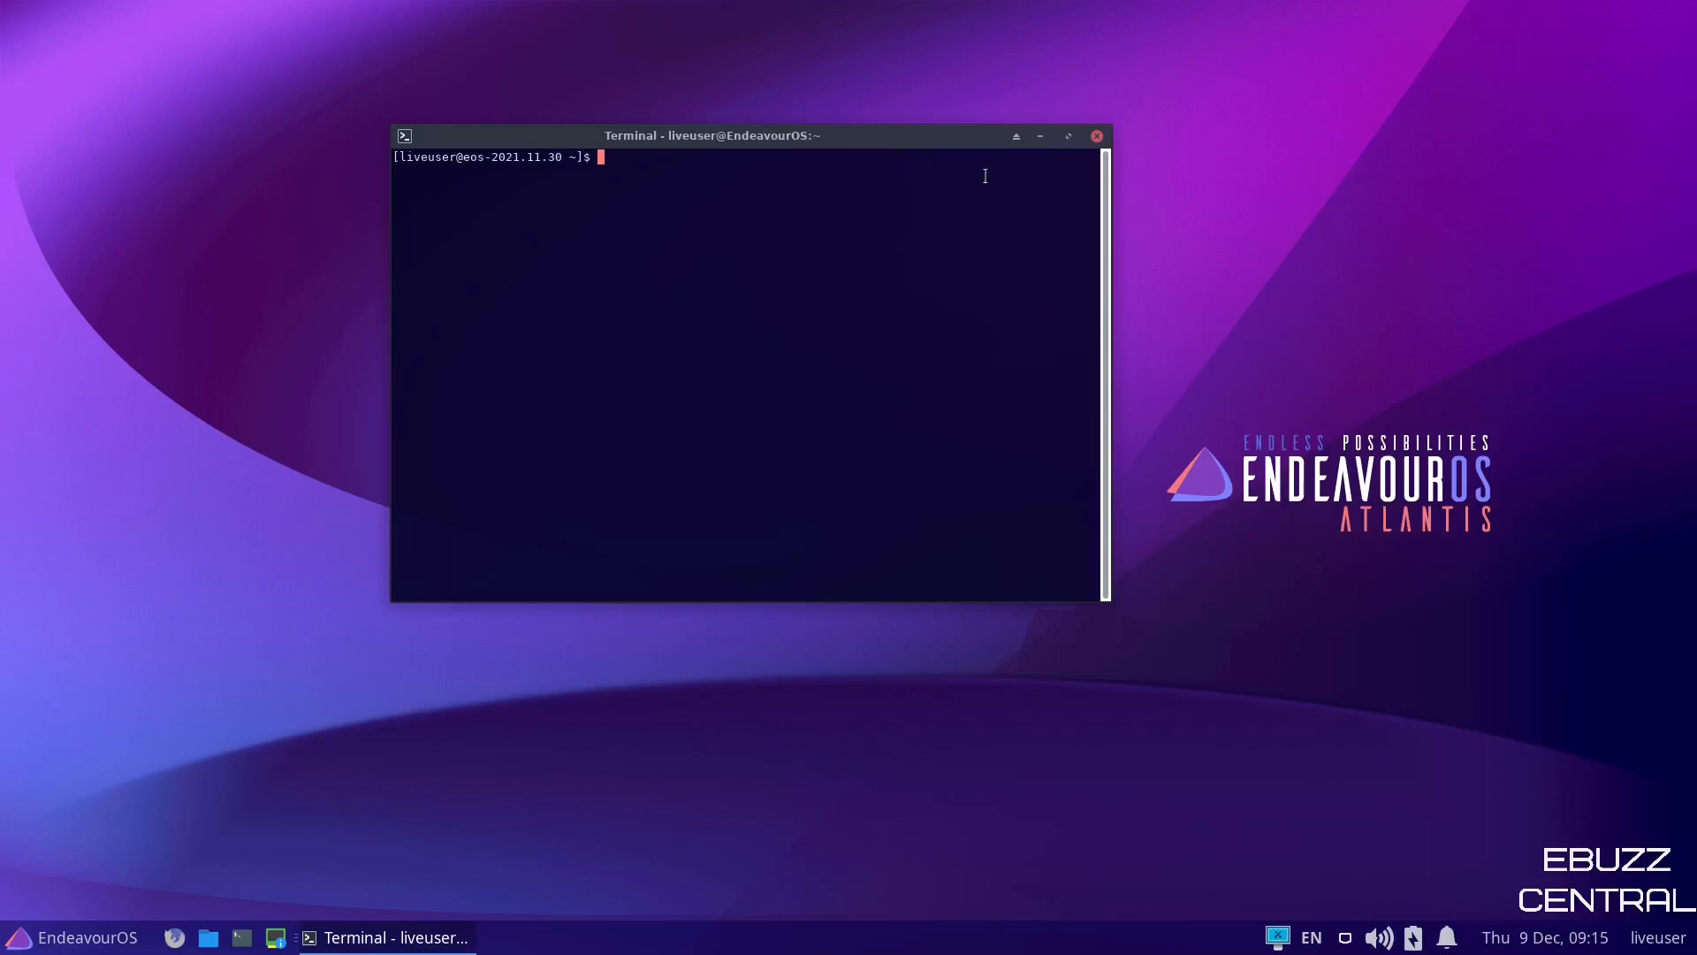
click(1099, 139)
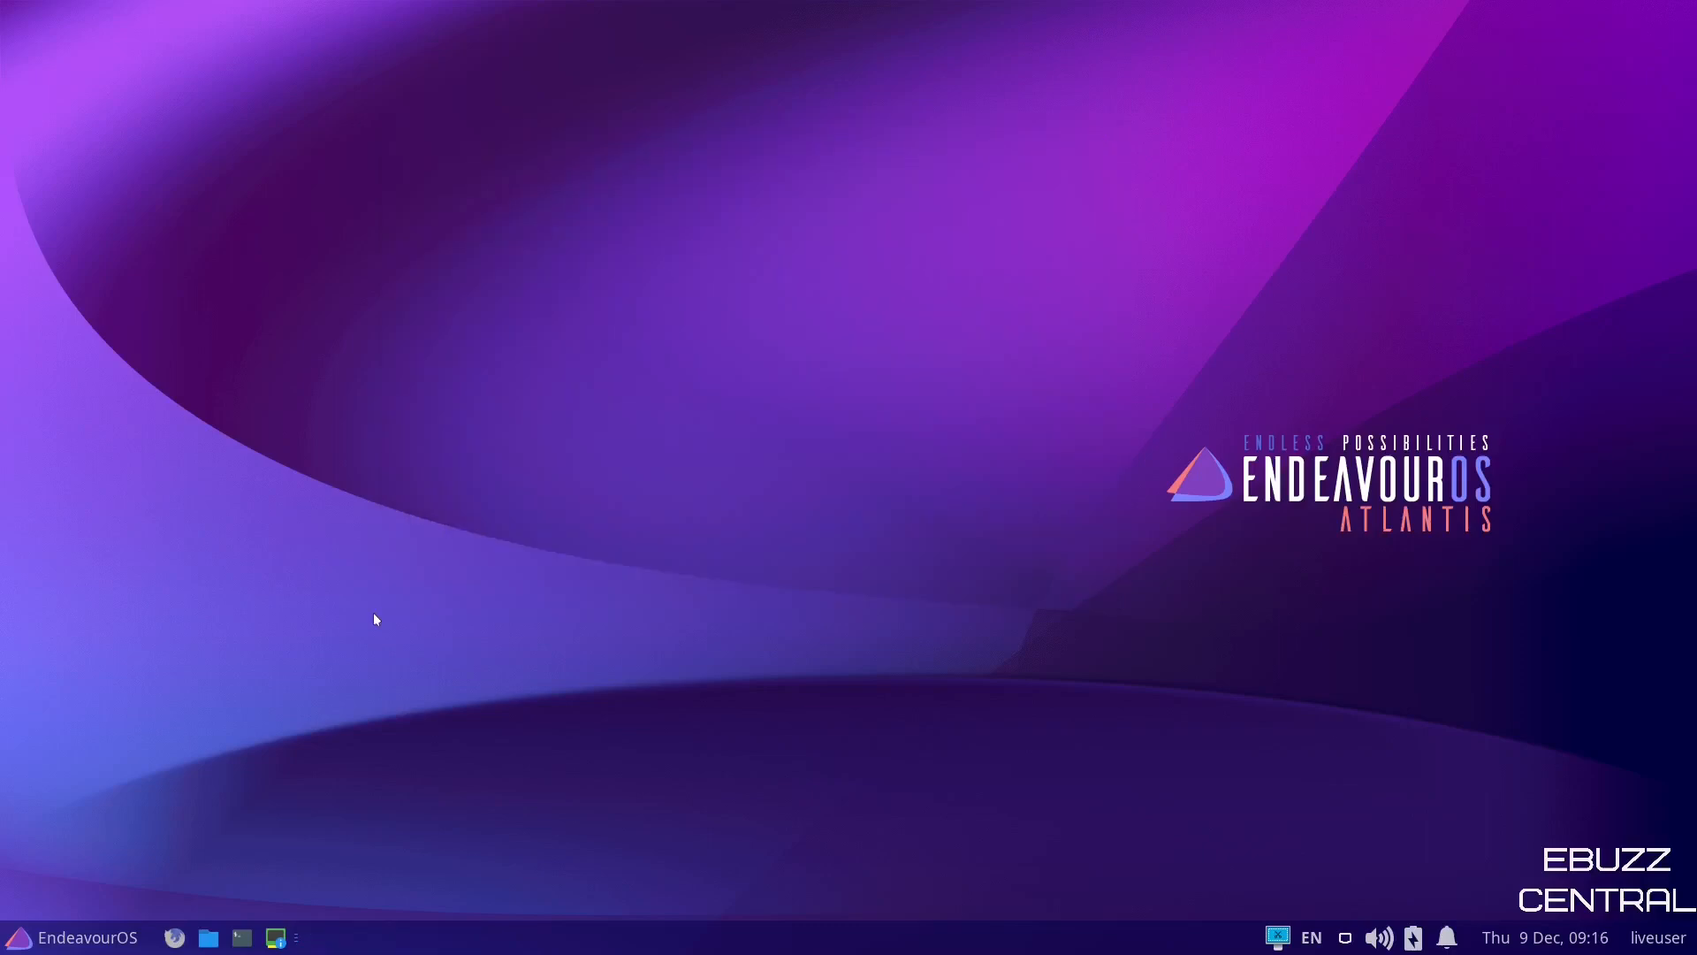